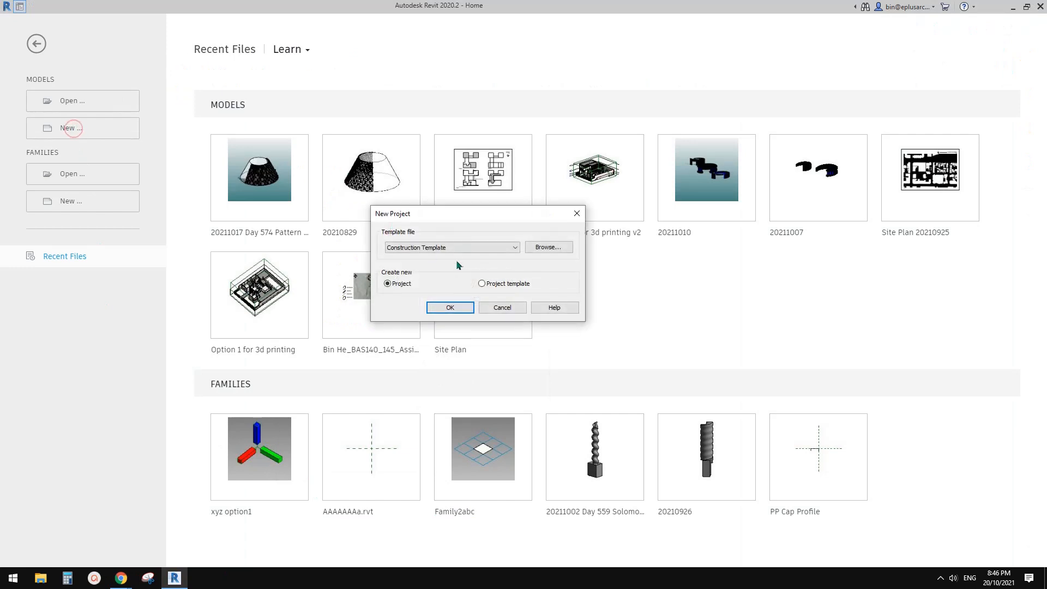
Step: Create a new project from the Architectural Template
click(464, 249)
click(416, 274)
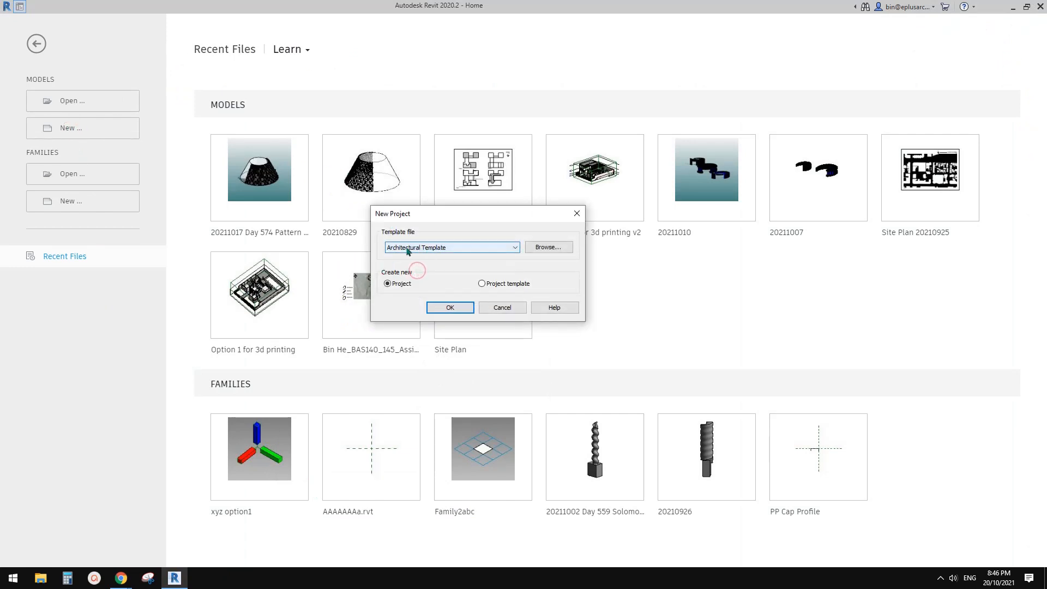
click(462, 305)
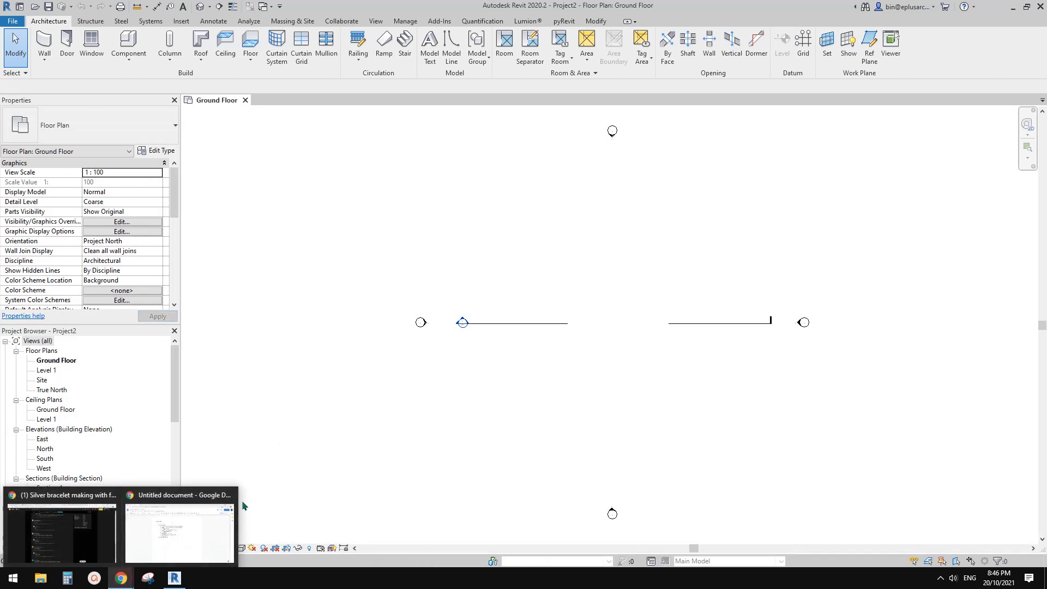
Step: Switch to the Google Docs notes, review the line on model in place versus family creation, and return to Revit
click(188, 524)
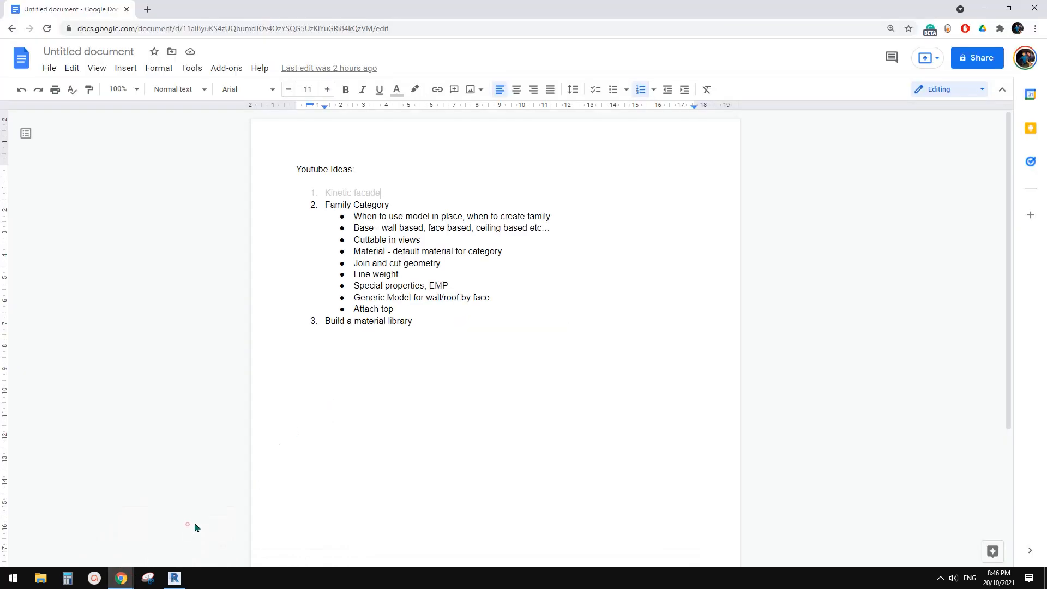
drag(407, 216, 458, 216)
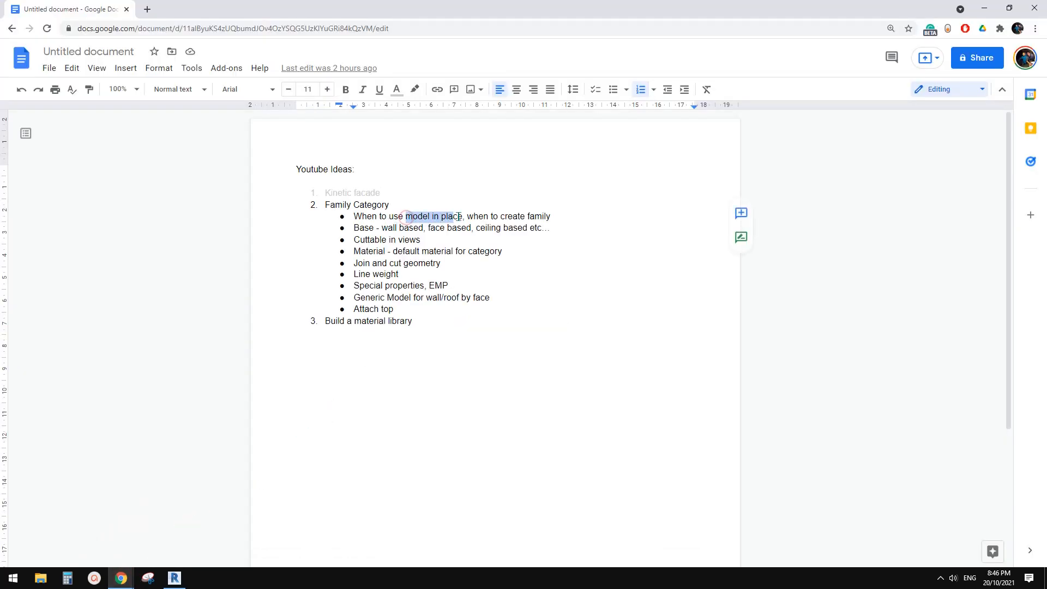
click(552, 216)
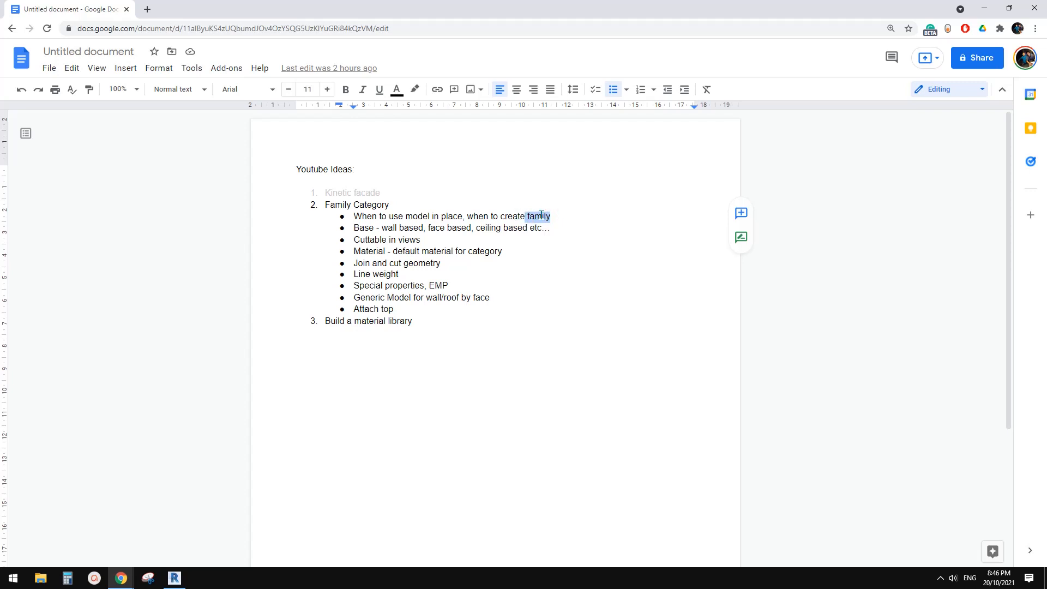
click(175, 578)
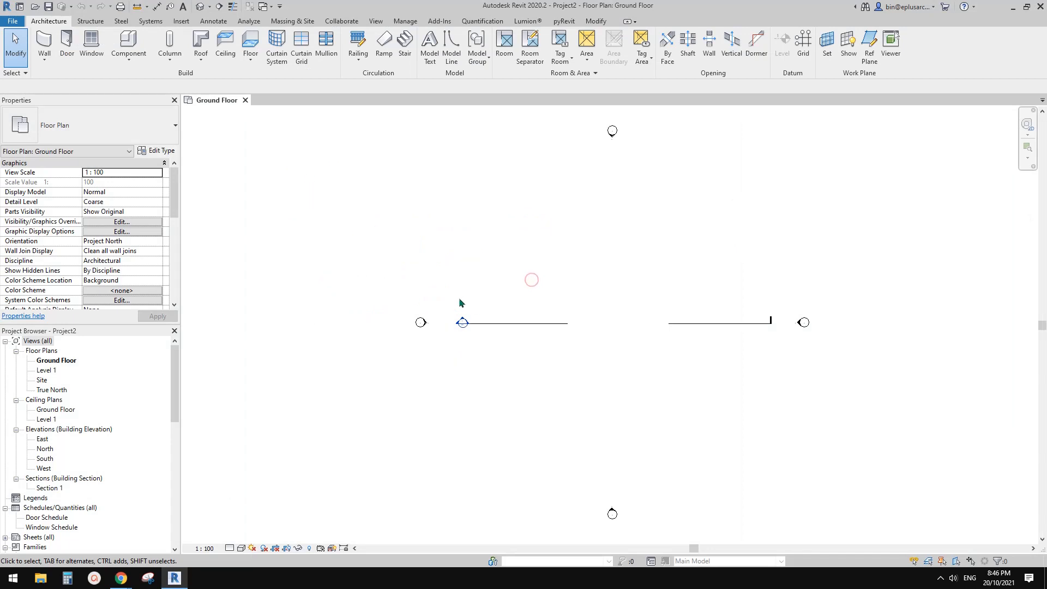
Step: Start placing a component and look through the component types available in the project
middle_drag(532, 280, 473, 279)
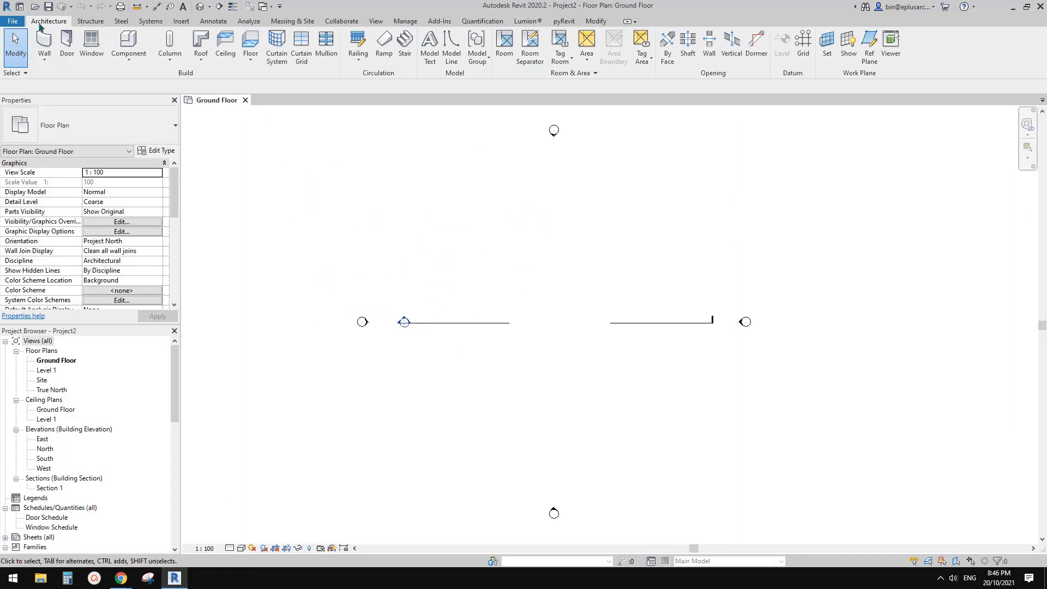
click(126, 63)
click(126, 61)
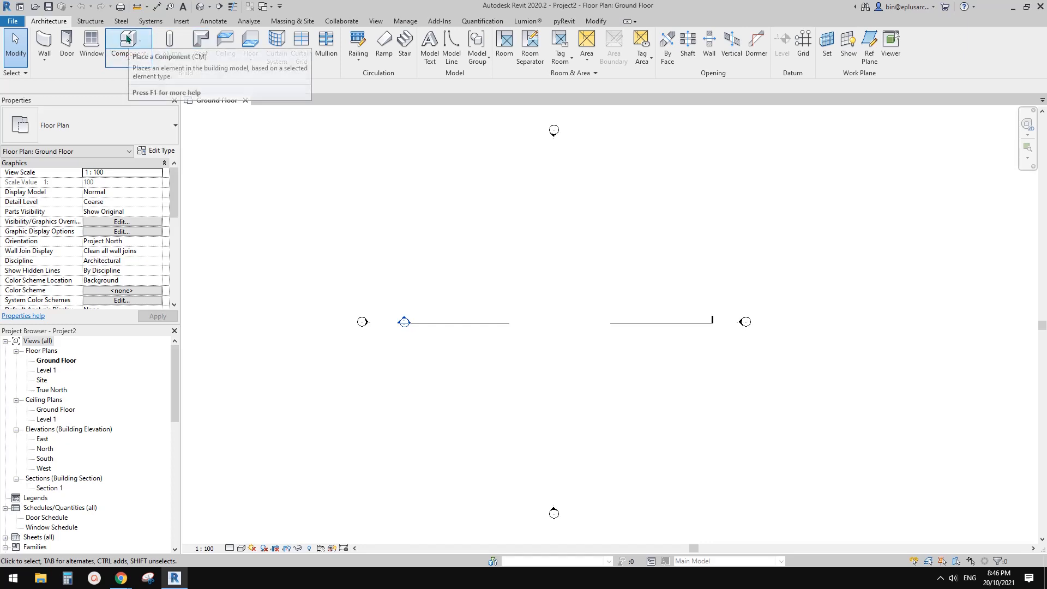
click(131, 39)
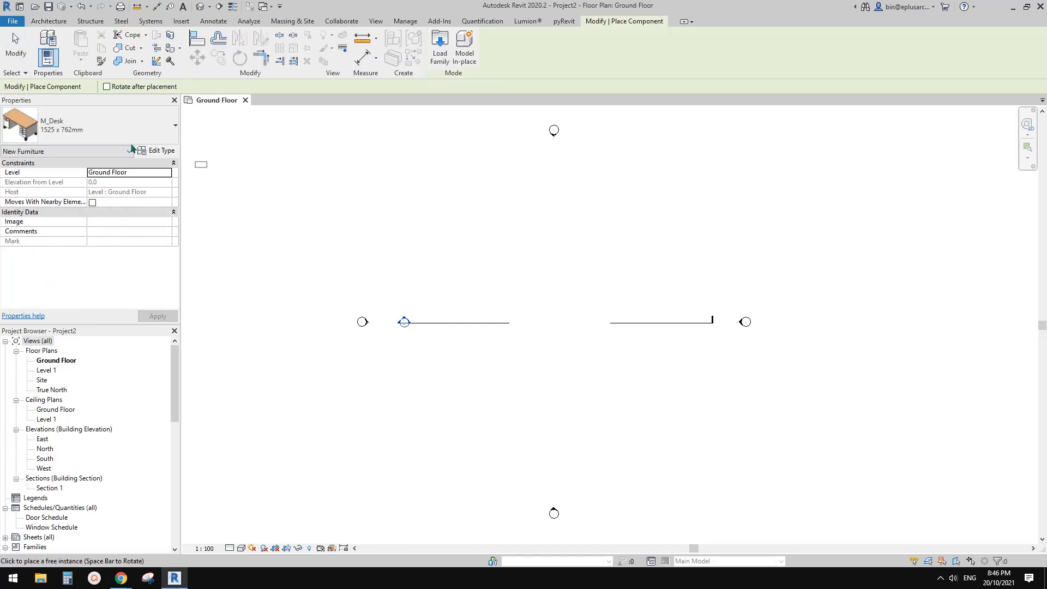
click(101, 131)
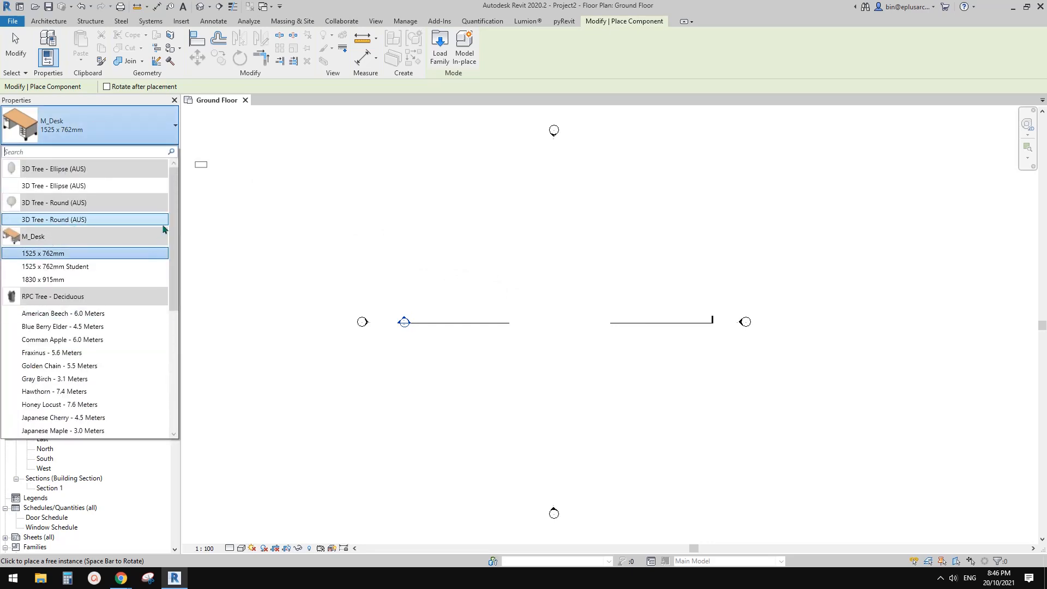
drag(175, 229, 174, 174)
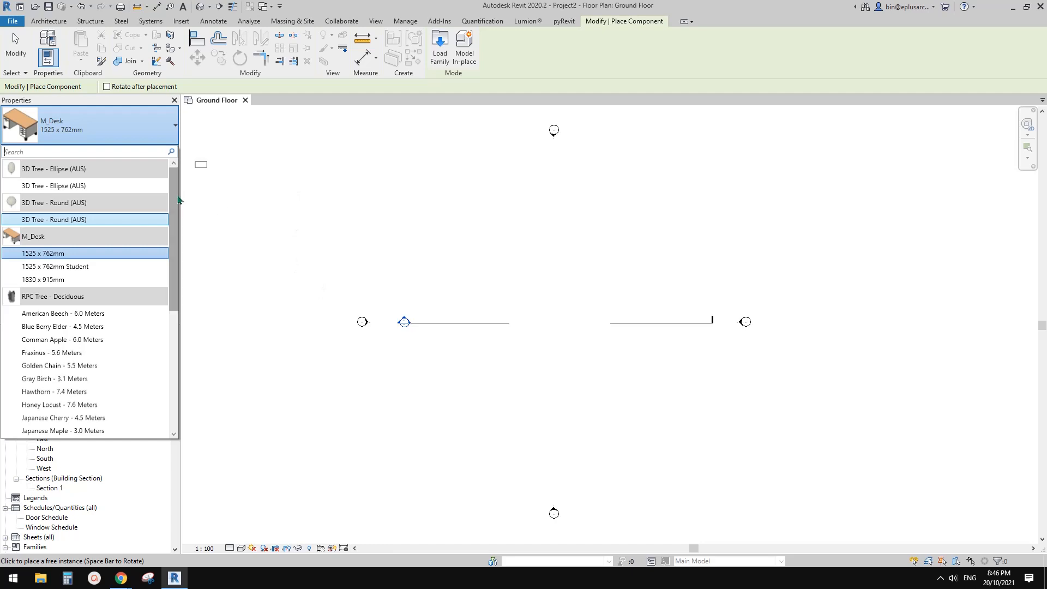
Step: Browse the Australia library folders for loadable families and leave without loading one
click(439, 60)
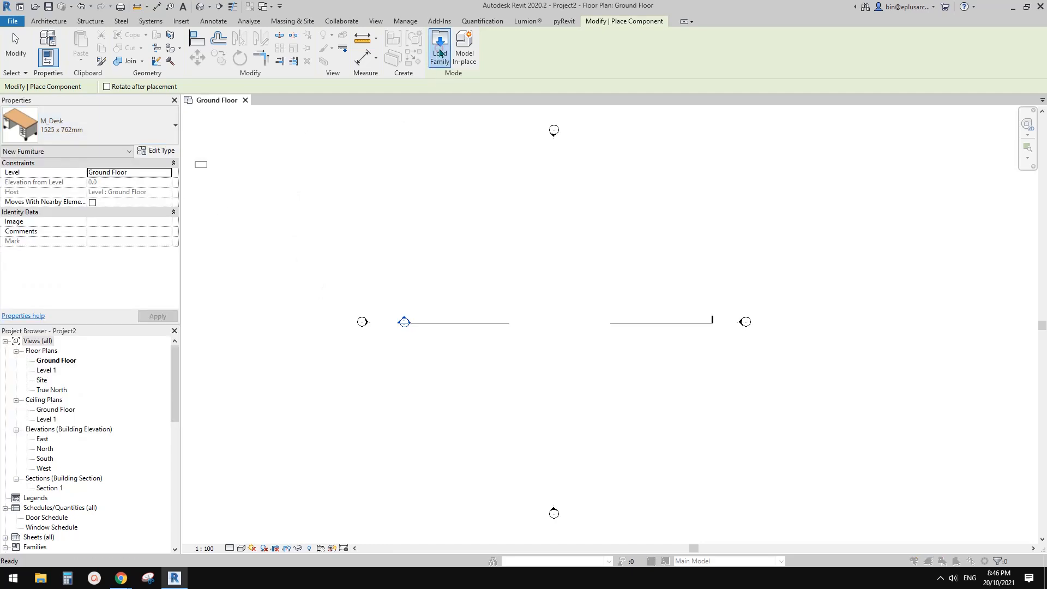
drag(700, 146, 586, 119)
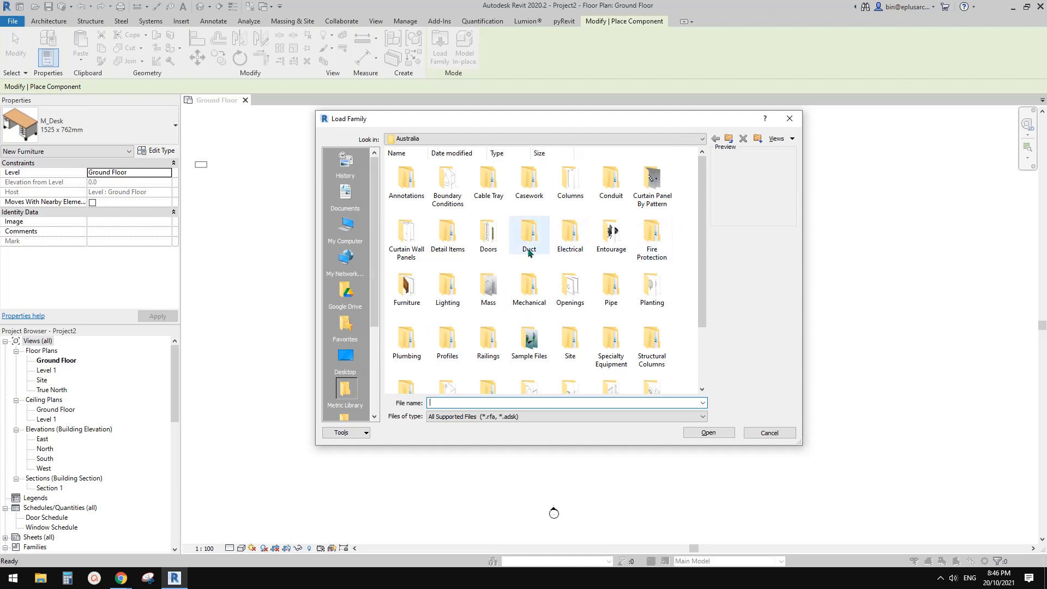
mouse_move(703, 227)
mouse_down()
mouse_move(708, 285)
mouse_move(703, 212)
mouse_up()
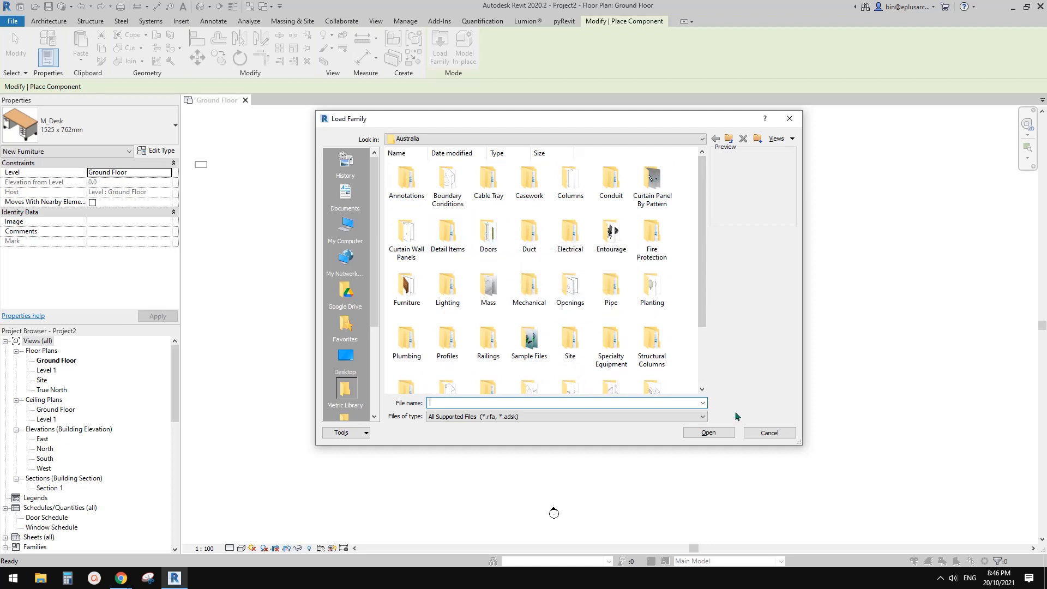
click(770, 432)
Step: Start an in-place model in the Generic Models category with the name Generic Models 1
click(48, 21)
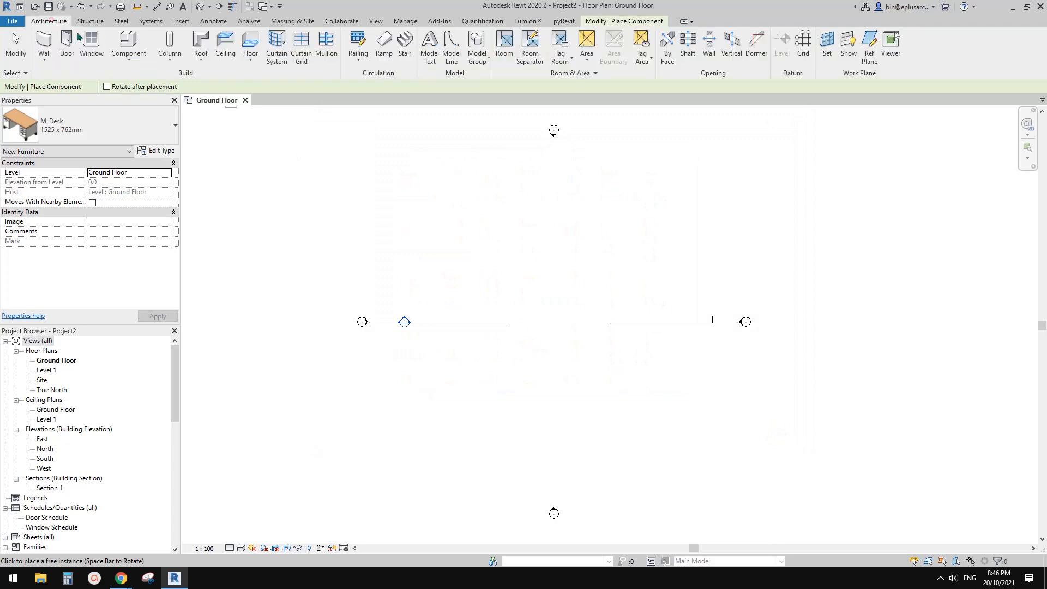
click(126, 56)
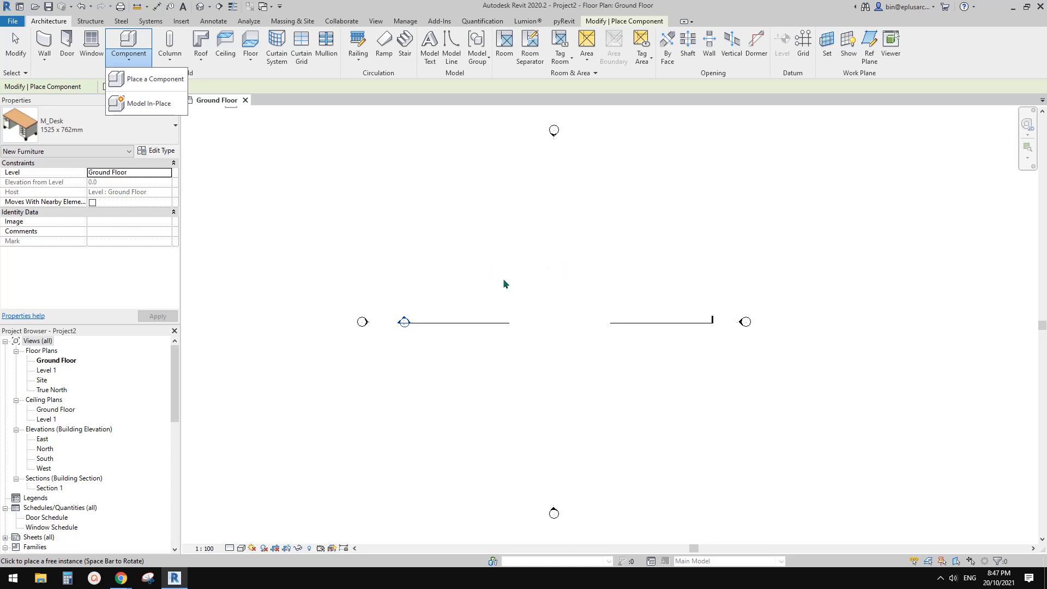
click(141, 104)
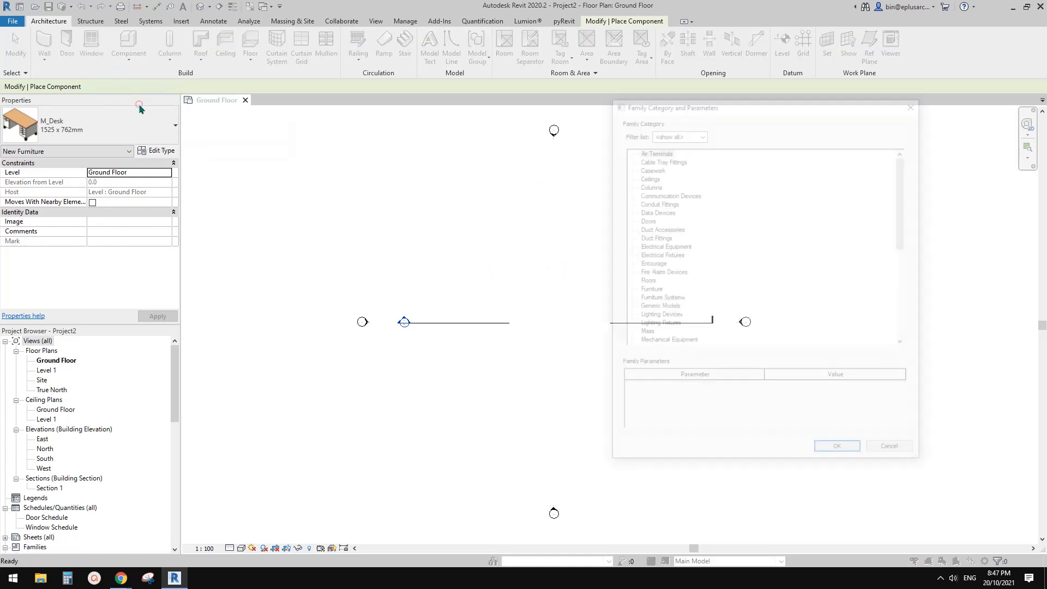
drag(713, 104, 642, 85)
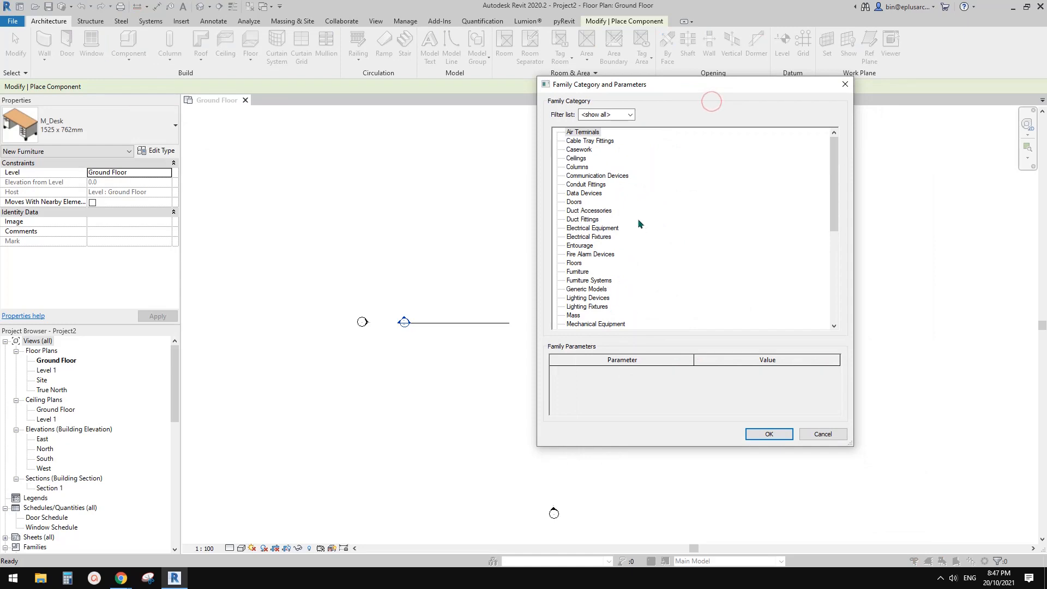
mouse_move(828, 195)
mouse_down()
mouse_move(828, 295)
mouse_move(836, 199)
mouse_move(832, 257)
mouse_up()
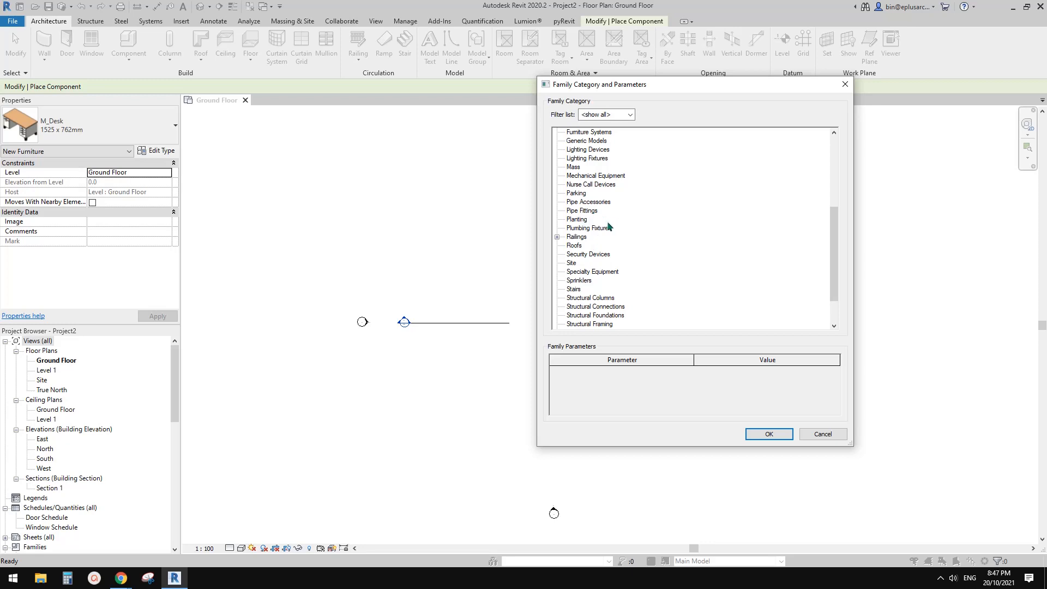
drag(834, 249, 828, 205)
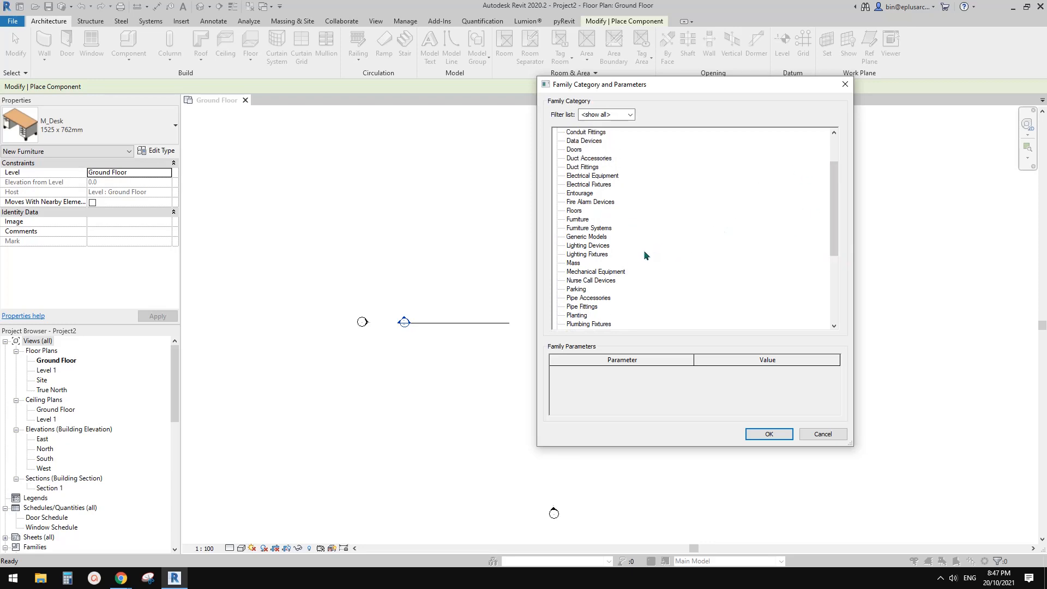
scroll(758, 197, up, 1)
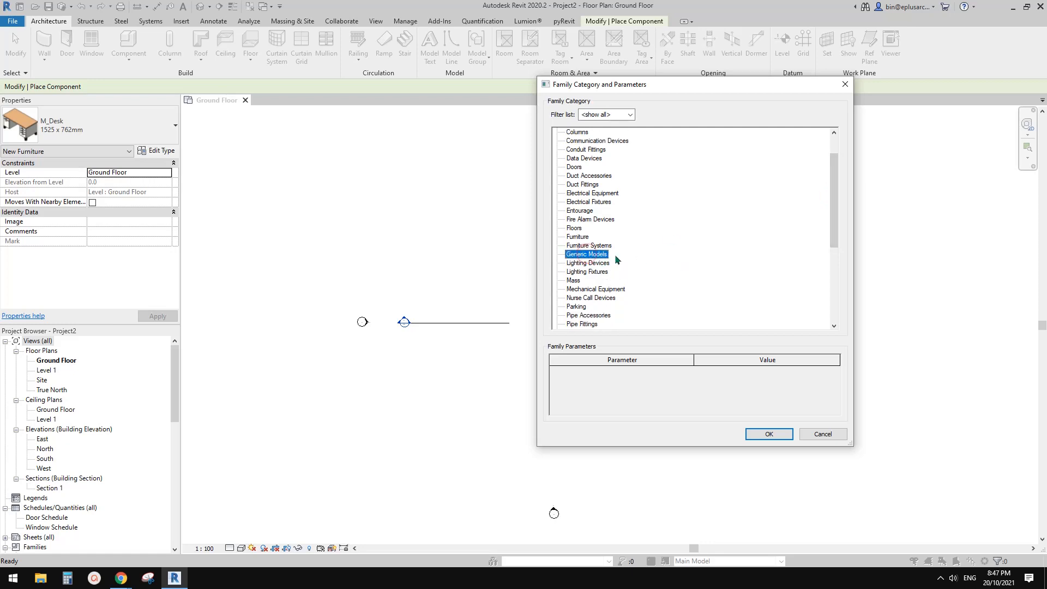
click(773, 432)
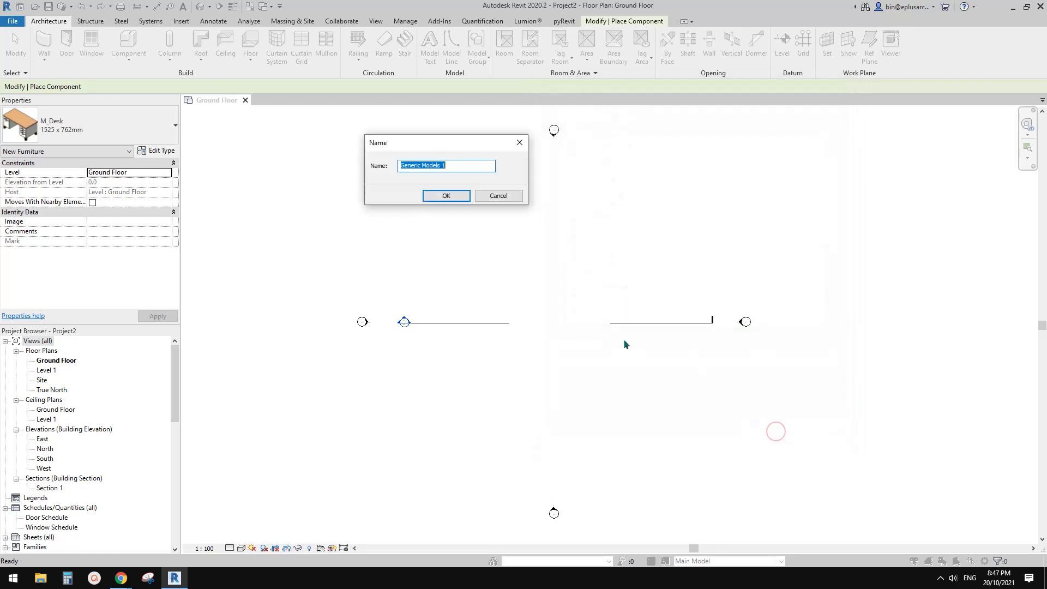
key(Return)
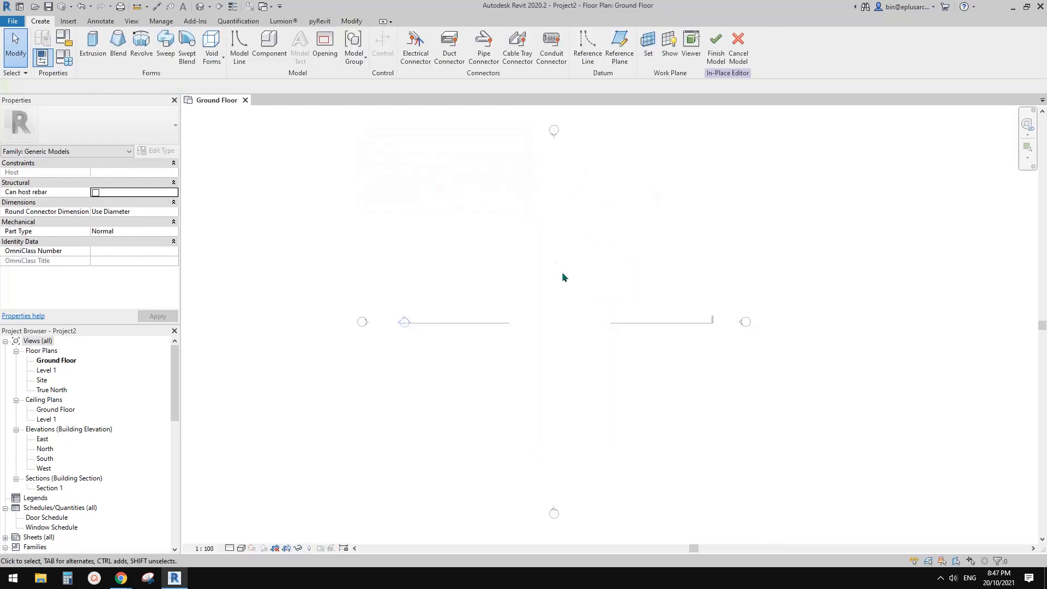
Step: Extrude a rectangle of about 16000 by 10000 mm to a depth of 250 mm and finish the in-place model
middle_drag(542, 324, 564, 324)
click(92, 43)
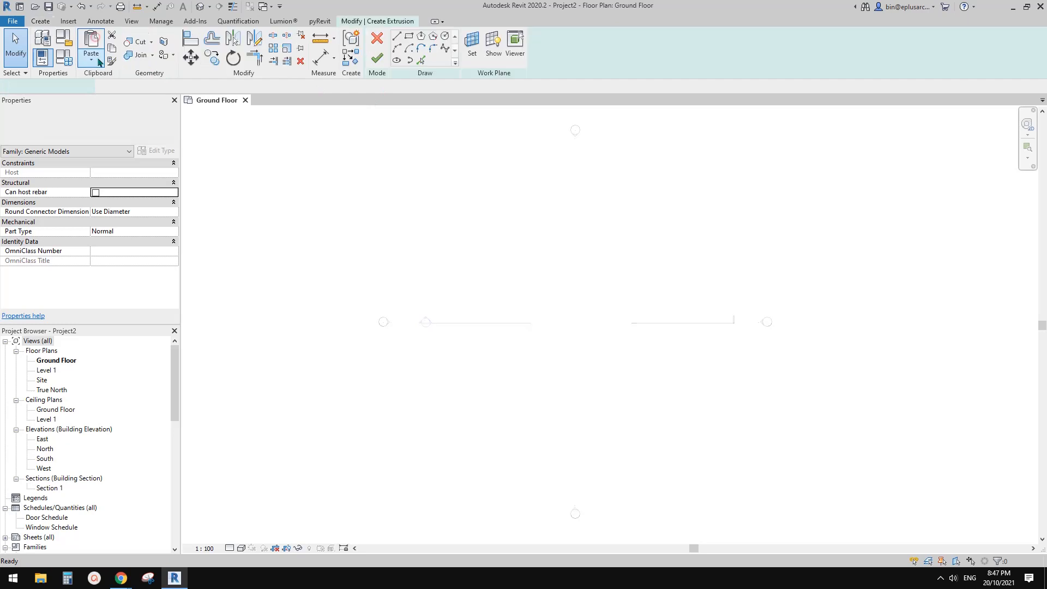
click(408, 35)
click(509, 260)
click(630, 337)
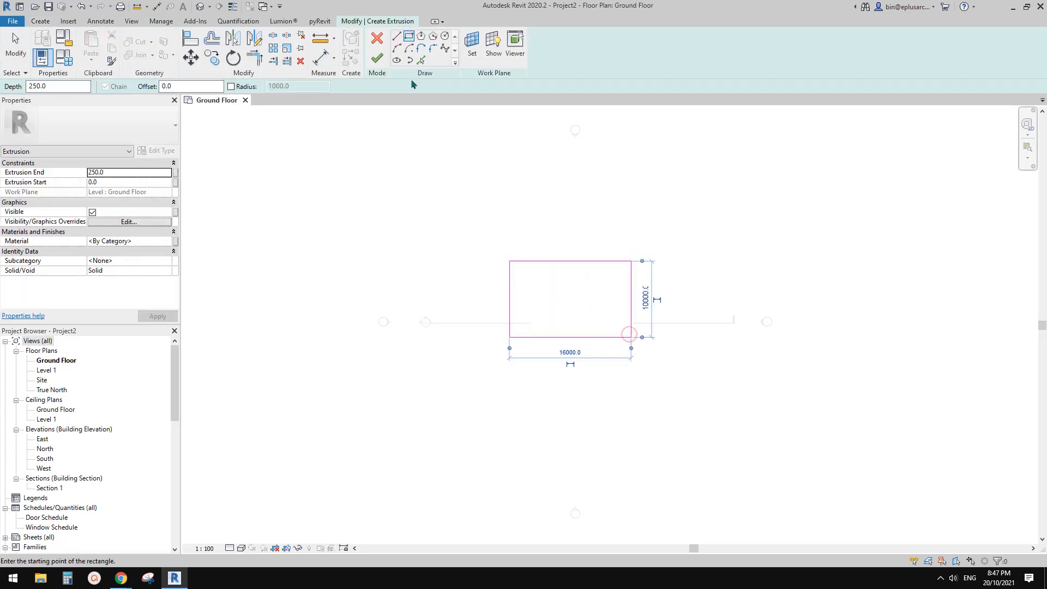
click(376, 59)
scroll(658, 232, up, 1)
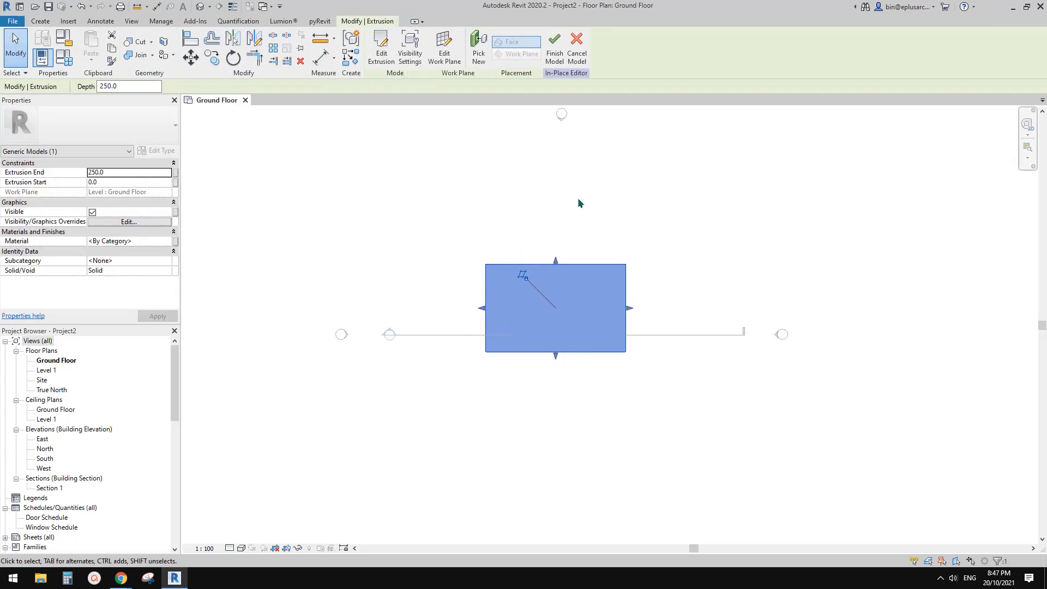
click(554, 54)
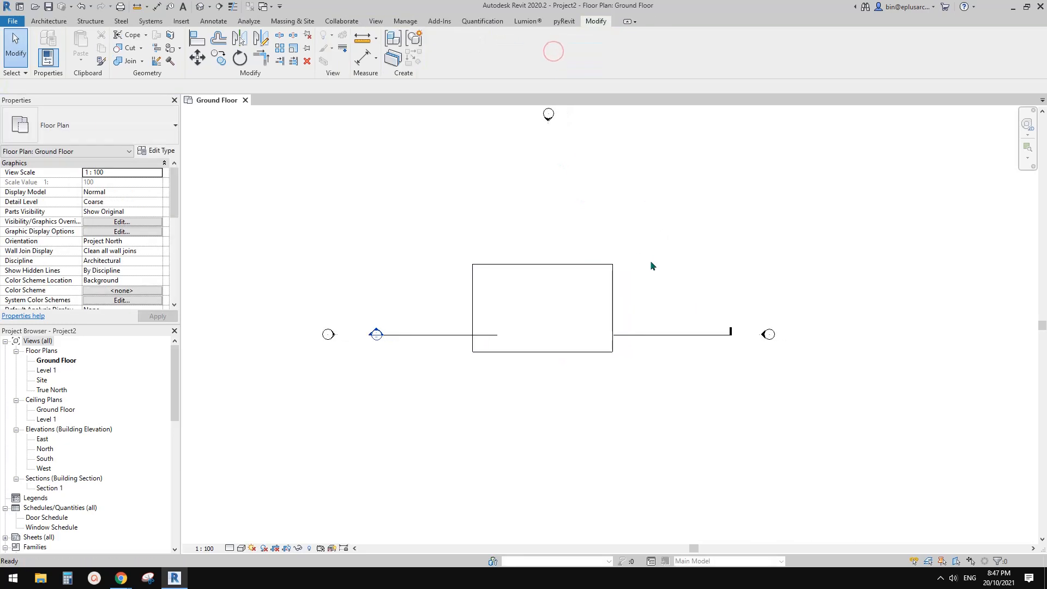
Step: Move the rectangular in-place model up so that it sits clear above the section line
click(565, 289)
drag(547, 290, 540, 240)
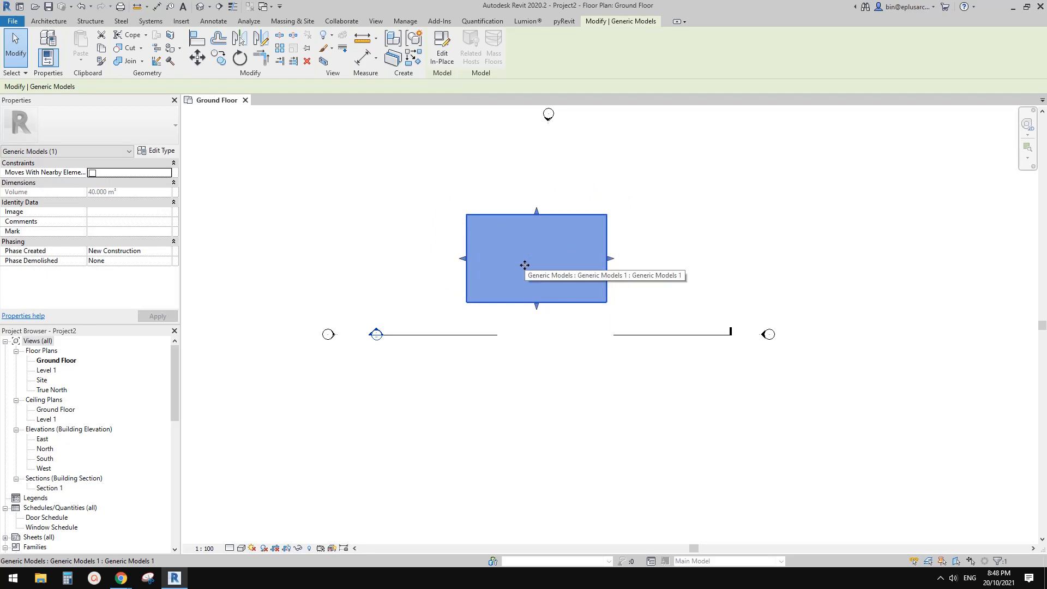
middle_drag(535, 271, 507, 287)
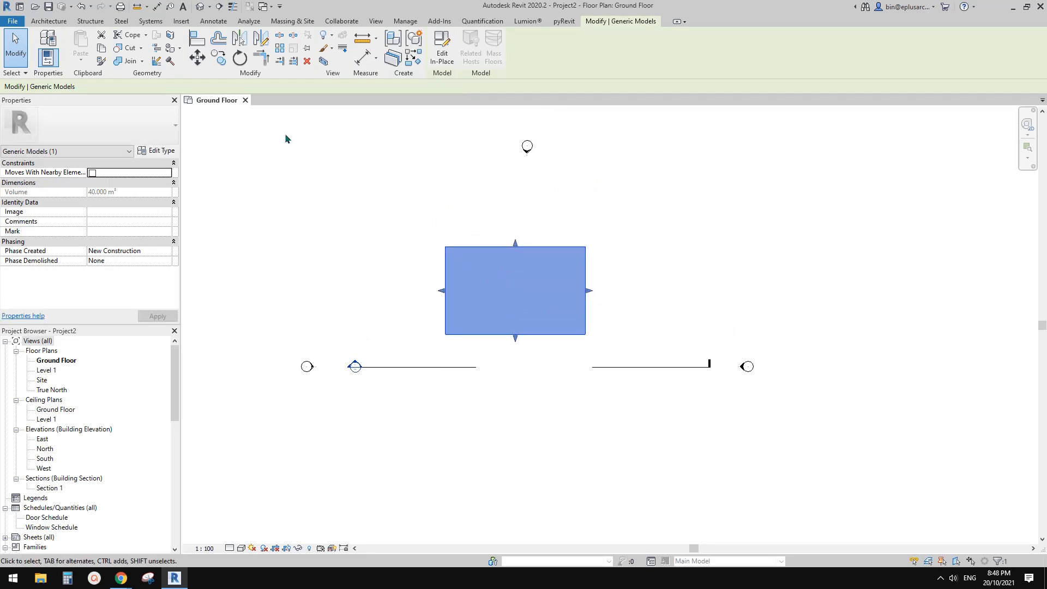
Step: Place one M_Desk 1525 x 762mm component on the Ground Floor plan, to the right of the in-place model
click(48, 20)
click(129, 40)
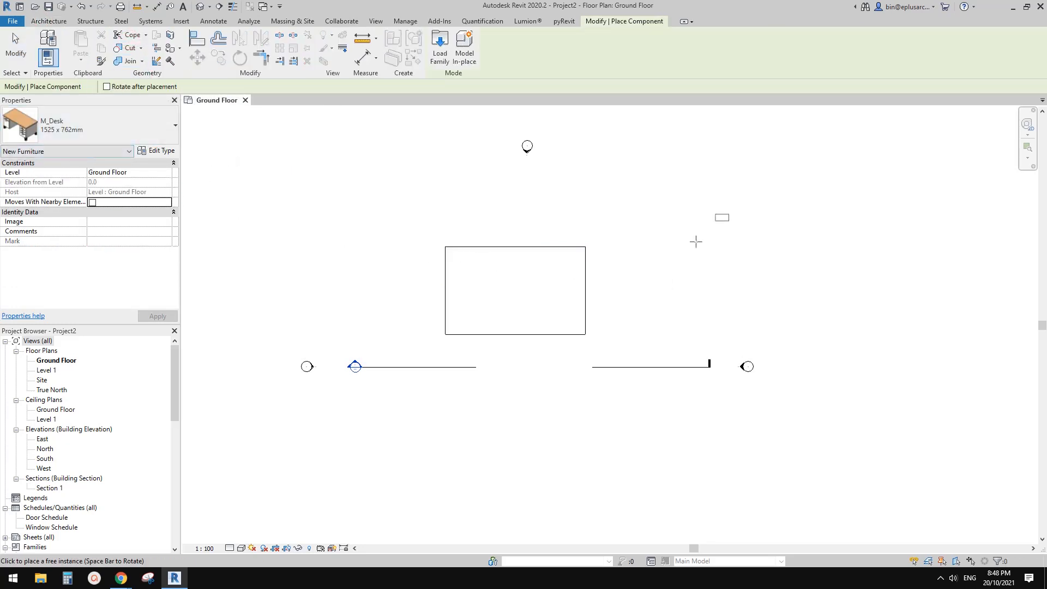
click(650, 306)
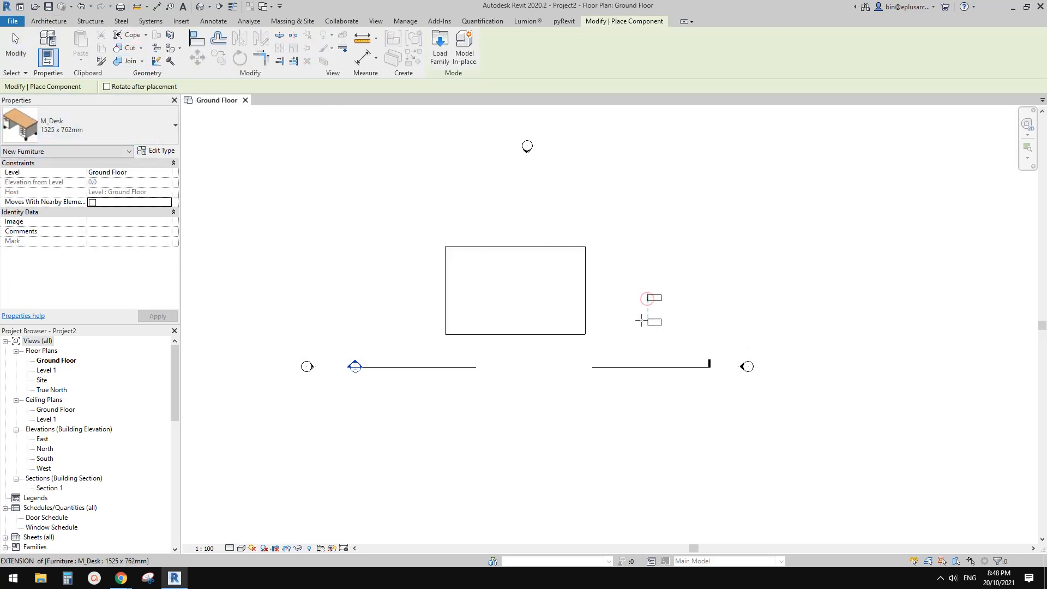
scroll(651, 306, up, 2)
key(Escape)
key(Escape)
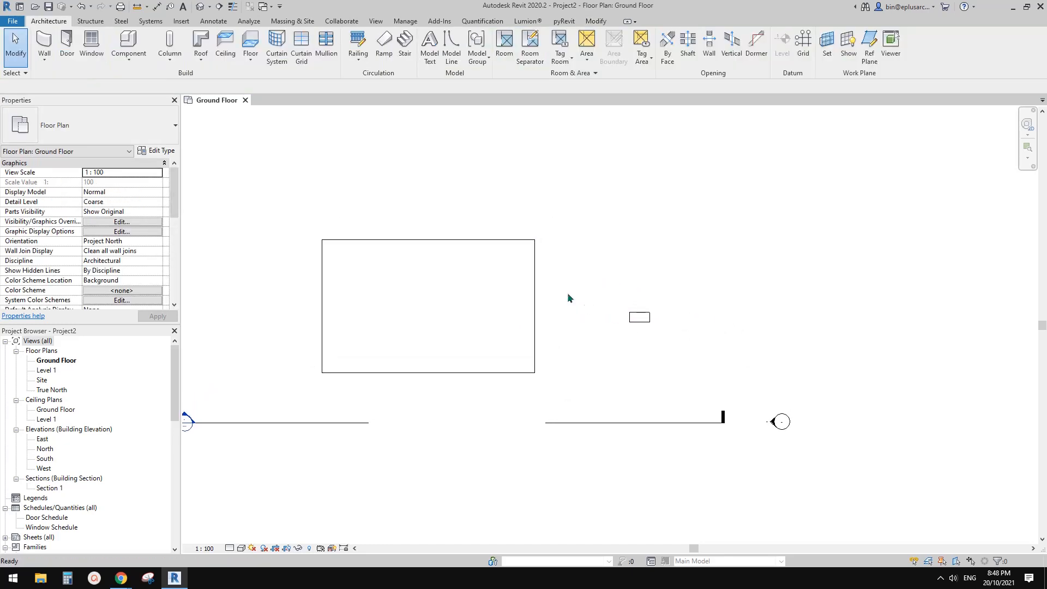
Step: Select the in-place model and the desk in turn to compare their editing options
click(534, 270)
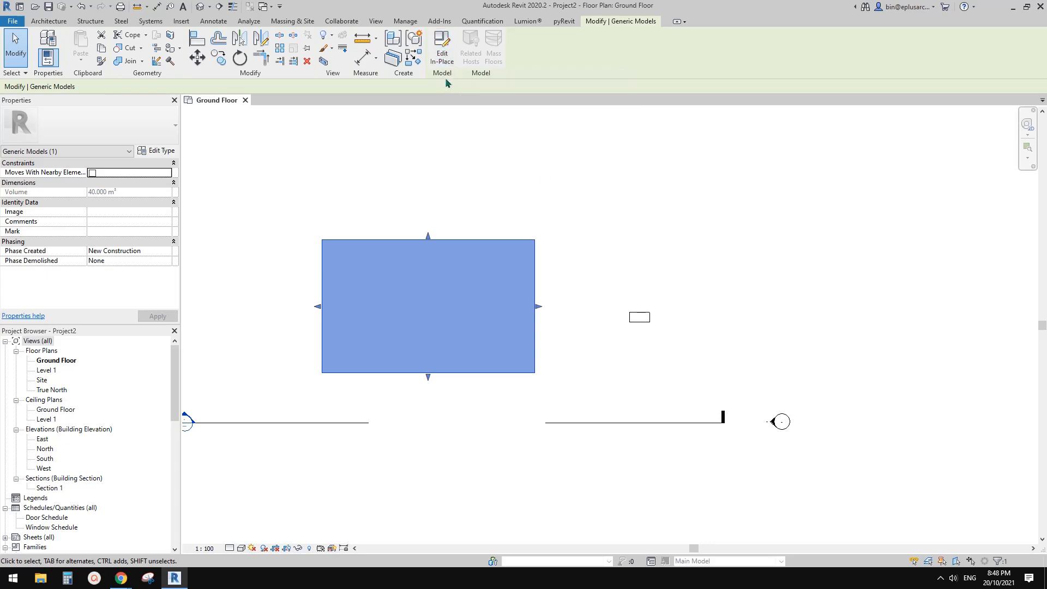
click(718, 311)
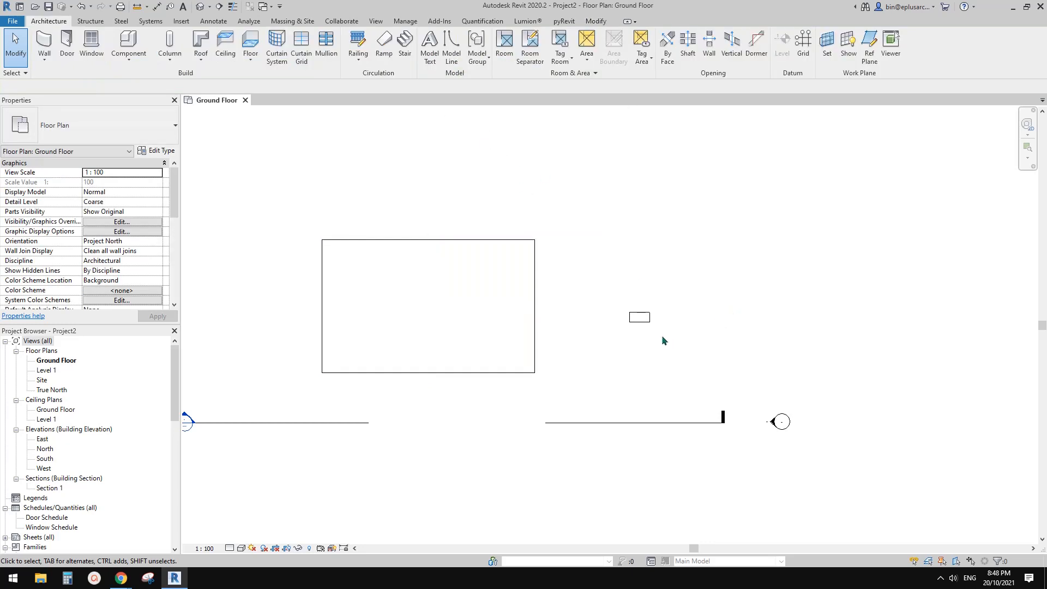
scroll(643, 323, up, 1)
click(643, 323)
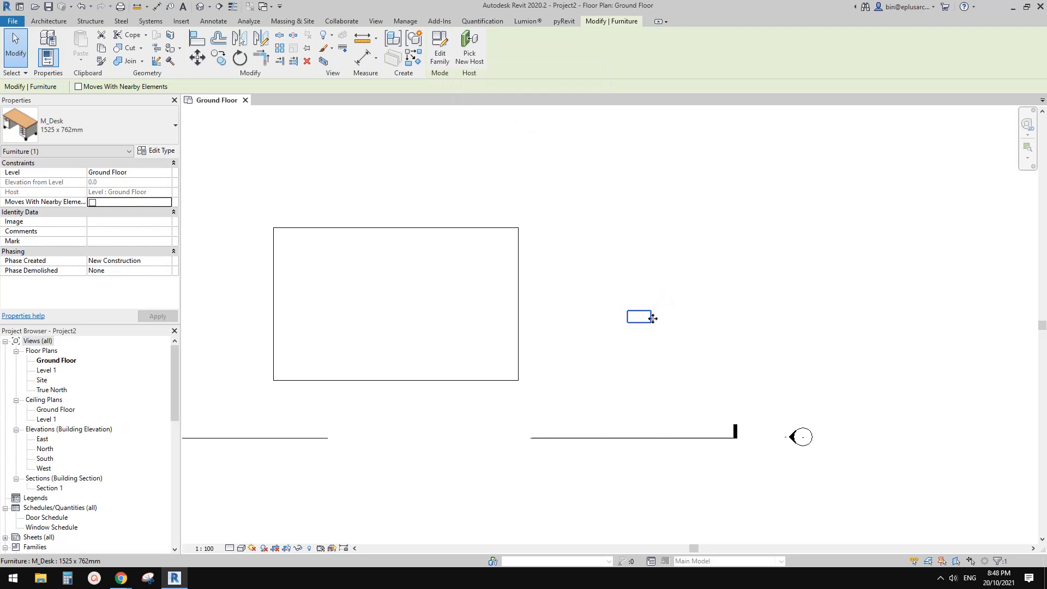
click(614, 310)
scroll(614, 309, down, 1)
middle_drag(613, 310, 622, 291)
scroll(632, 272, down, 1)
scroll(600, 275, up, 1)
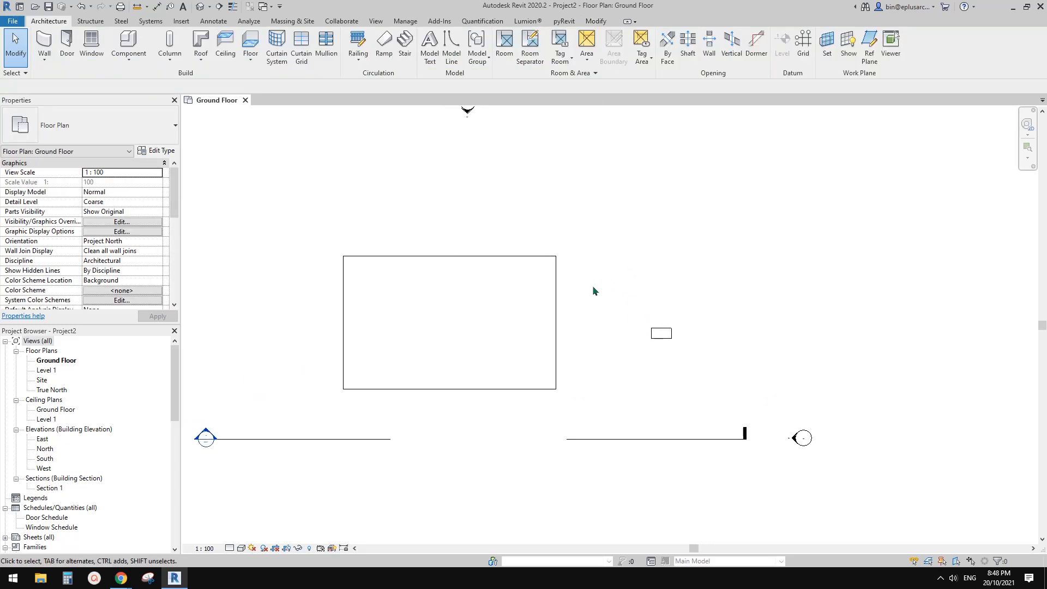
click(556, 269)
middle_drag(552, 283, 570, 283)
key(Escape)
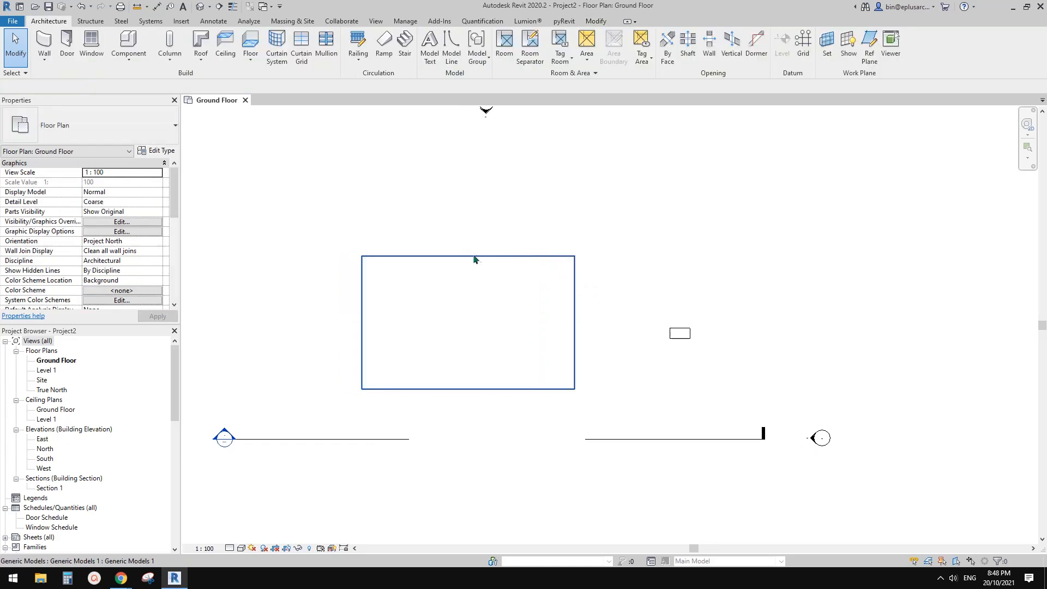
Step: Shrink the rectangular in-place model with its shape handles, bringing the upper edge down and the right-hand edge inward
click(474, 254)
drag(467, 253, 470, 307)
drag(579, 351, 488, 353)
drag(424, 307, 425, 343)
click(442, 307)
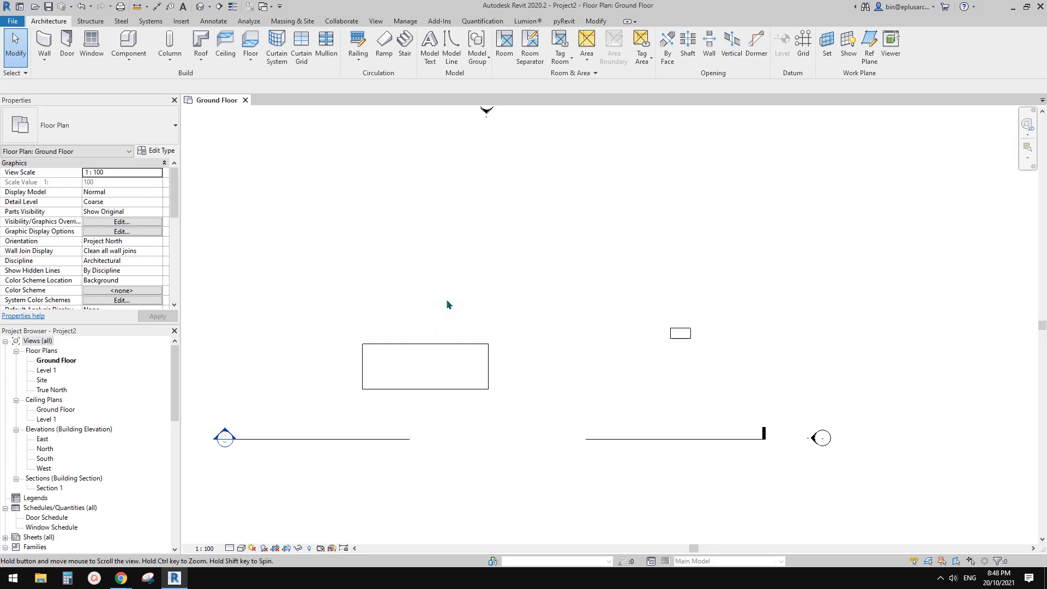
middle_drag(446, 301, 450, 291)
click(427, 335)
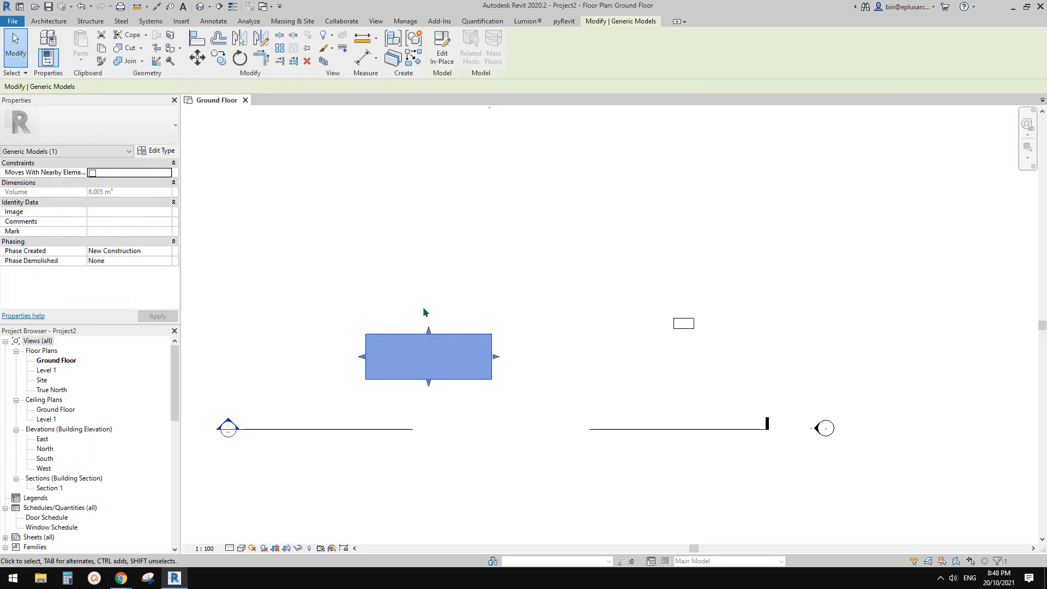
click(429, 287)
Step: Draw a small rectangular room of Double brick - 270 walls above the in-place model on the Ground Floor plan
mouse_move(453, 286)
middle_down()
mouse_move(454, 268)
mouse_move(452, 291)
middle_up()
key(w)
key(a)
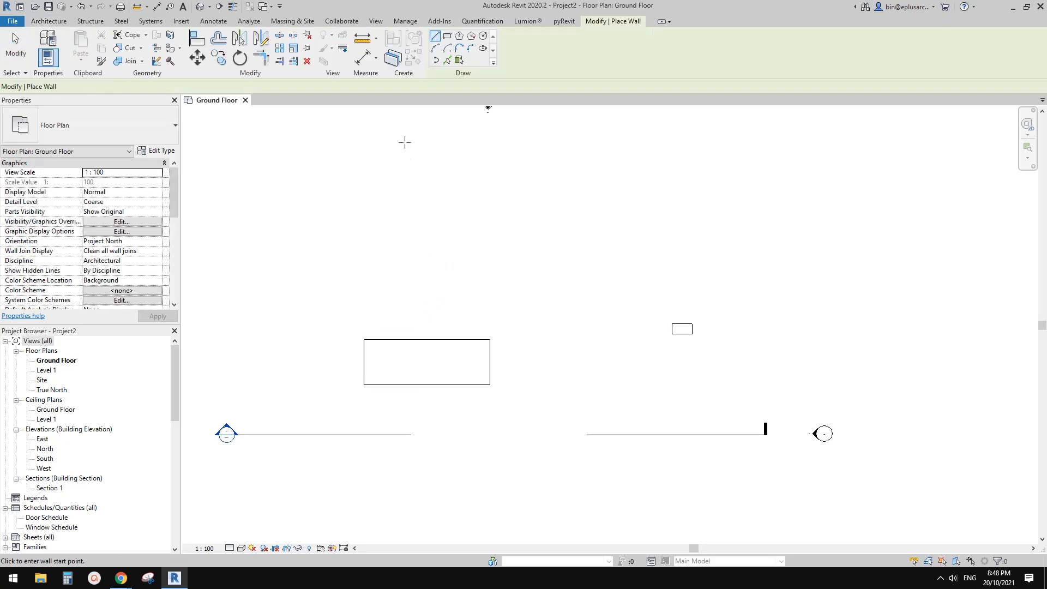
click(445, 38)
click(431, 223)
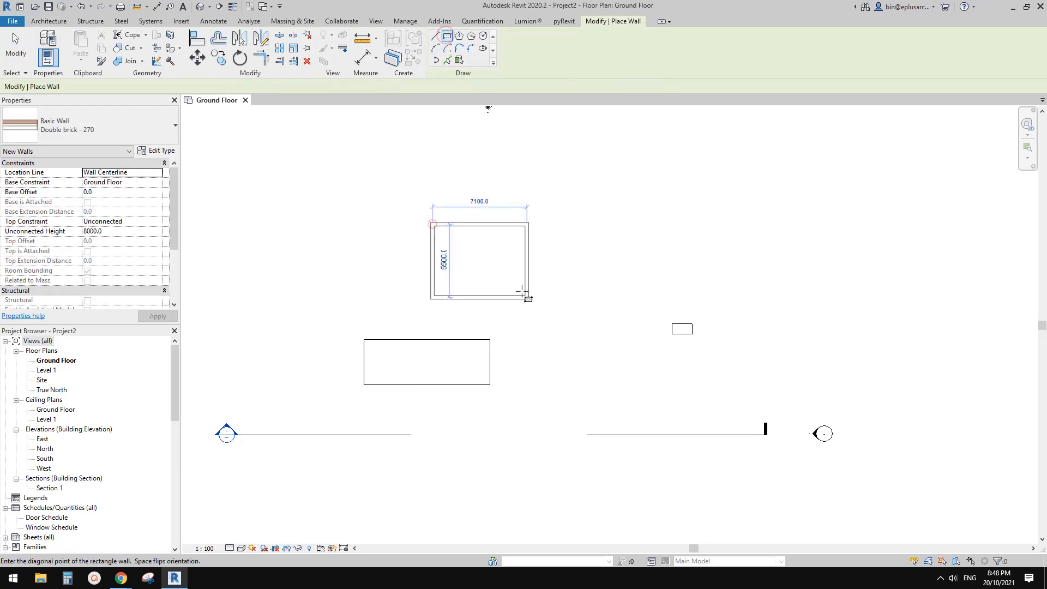
click(484, 262)
scroll(454, 245, up, 4)
key(Escape)
key(Escape)
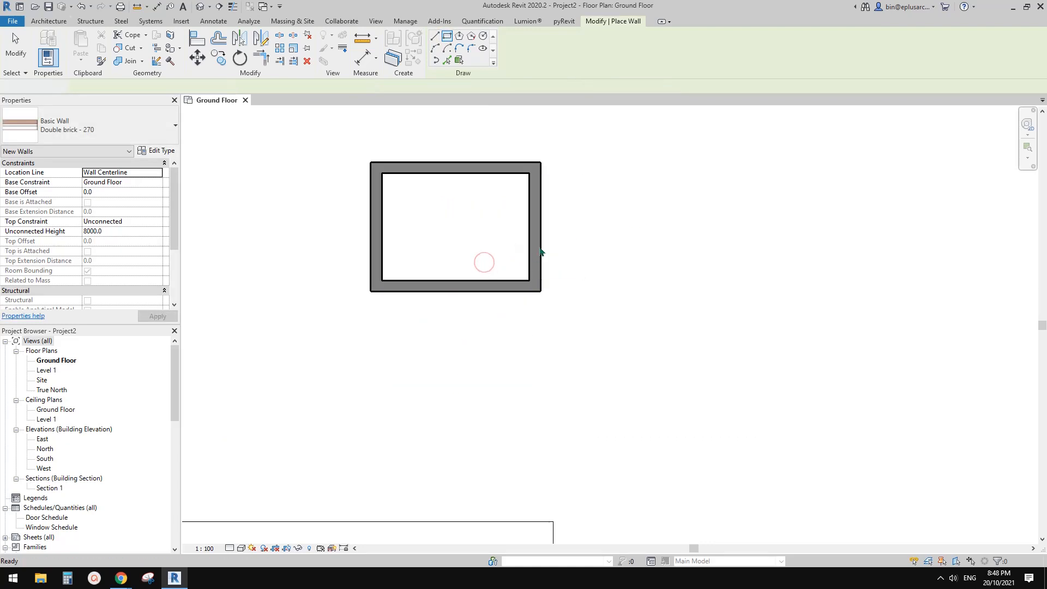
Step: Move the room's right-hand and lower walls outward so the interior measures about 5500 by 3100 mm
drag(536, 238, 612, 239)
middle_drag(568, 240, 562, 254)
drag(448, 304, 446, 322)
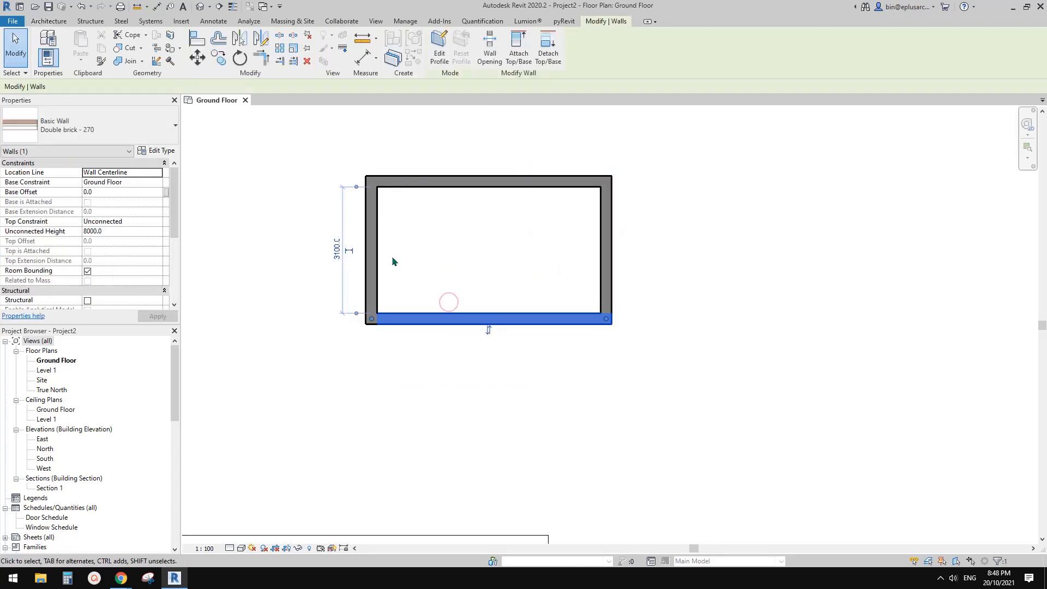
click(272, 162)
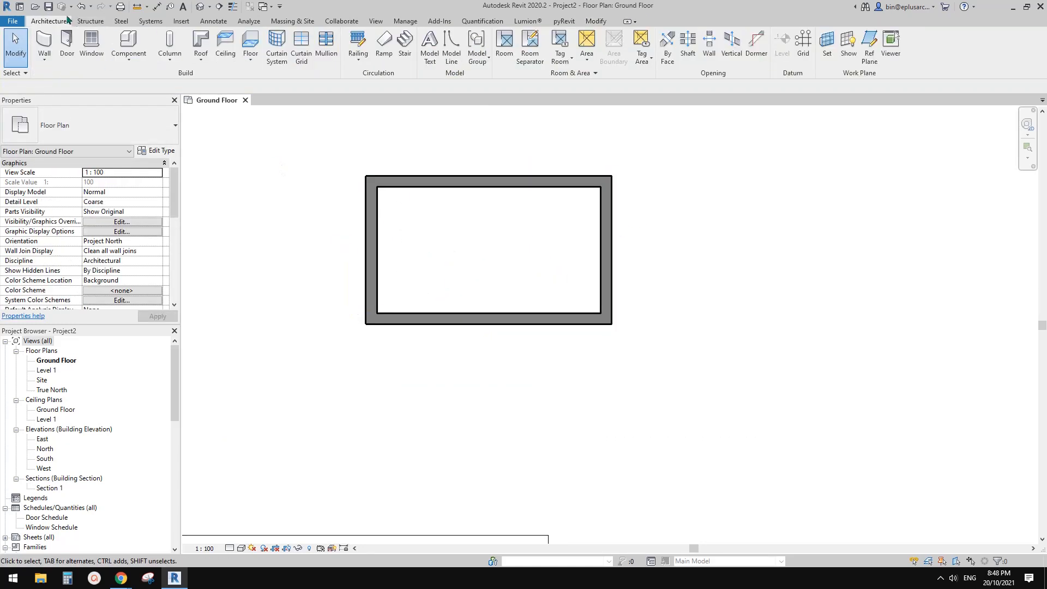
Step: Create a new in-place model in the Casework category, accepting the suggested name
click(128, 54)
click(148, 103)
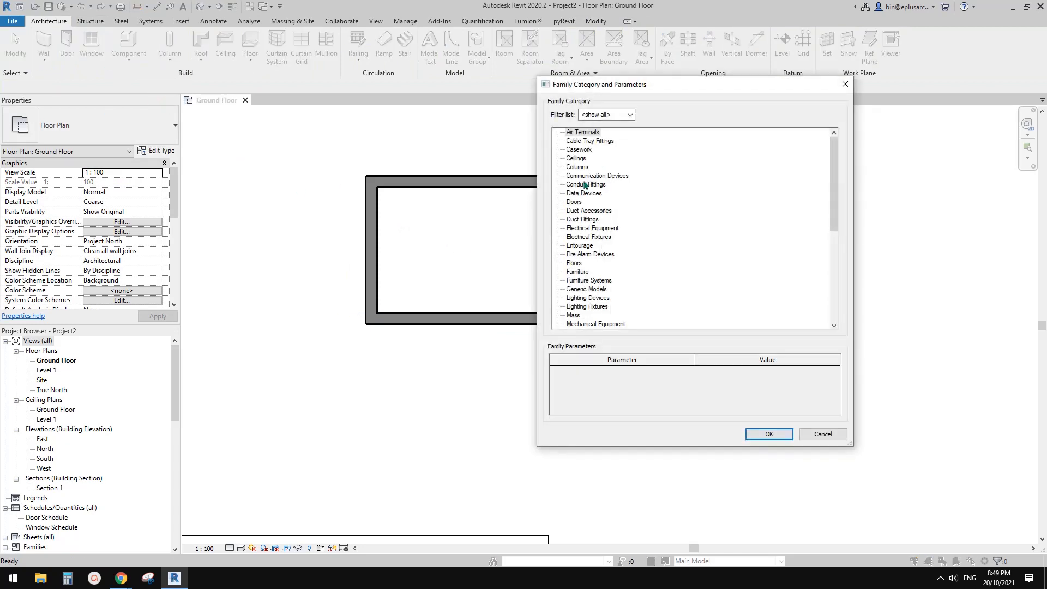
click(580, 150)
click(755, 431)
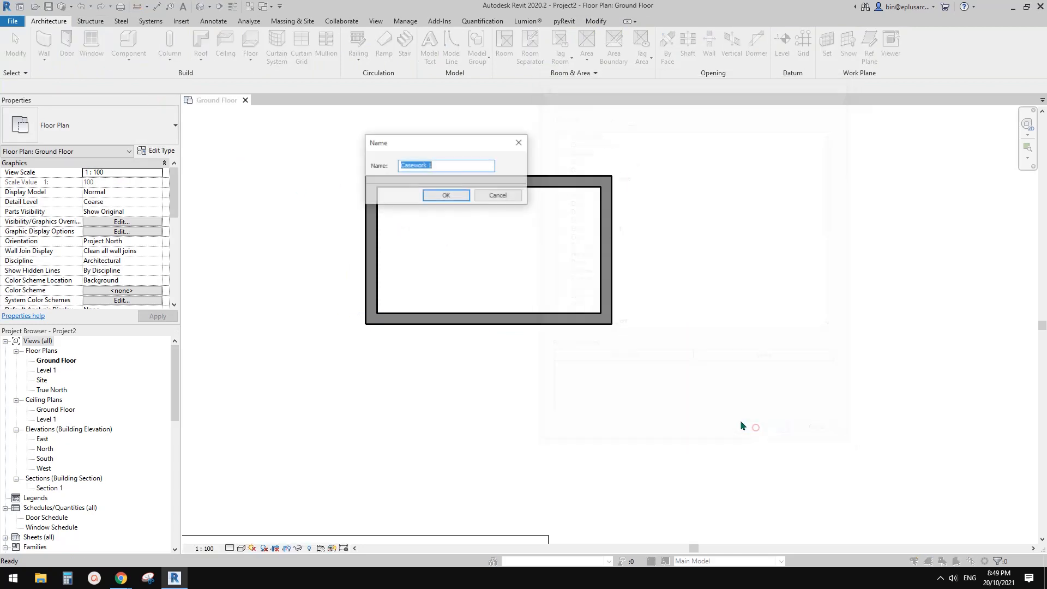
click(444, 193)
Step: Sketch an extrusion rectangle about 1218 by 3100 mm inside the room, along its left-hand wall
click(87, 44)
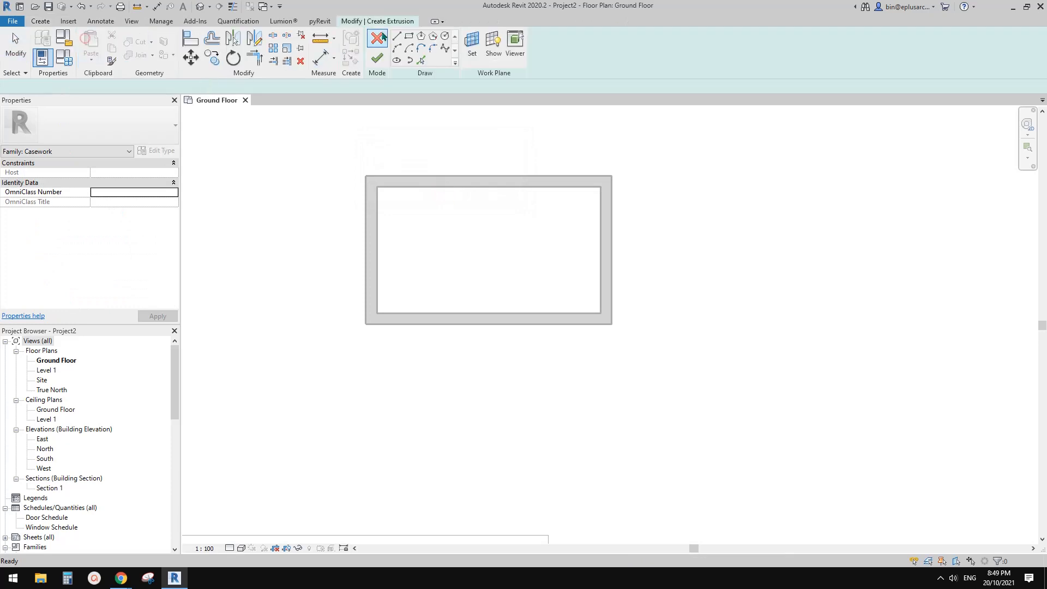
click(409, 36)
click(377, 188)
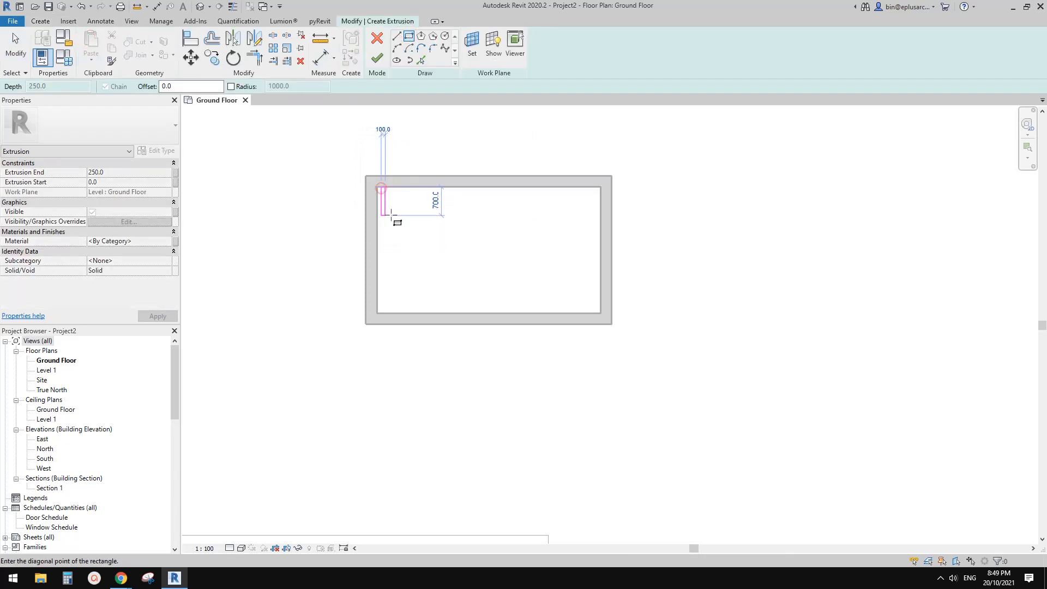
click(425, 313)
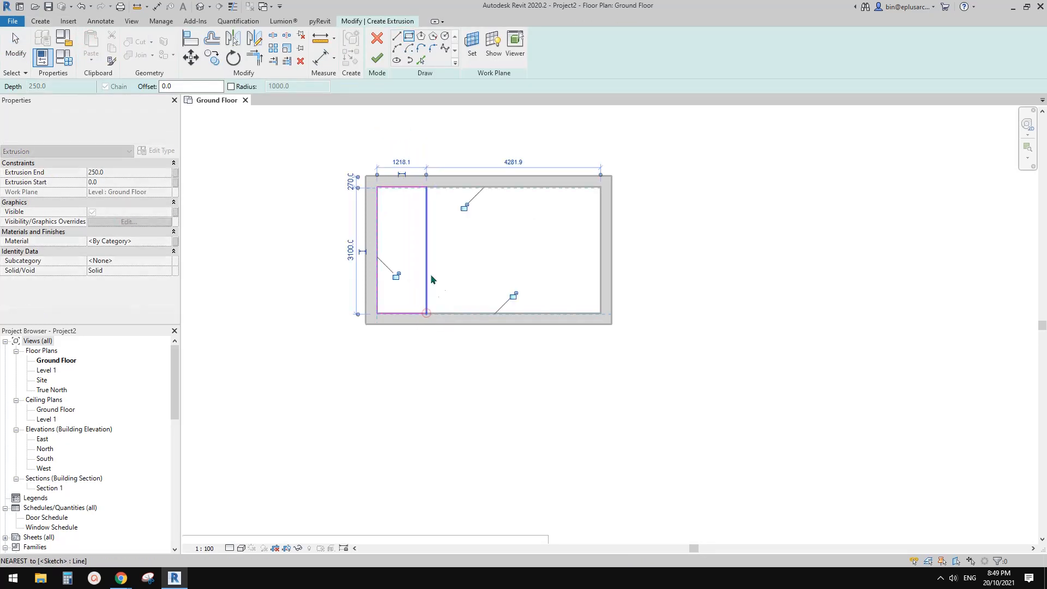
key(Escape)
key(Escape)
Step: Set the width of the rectangle along the left-hand wall to 600 mm
click(426, 264)
click(406, 158)
text(60)
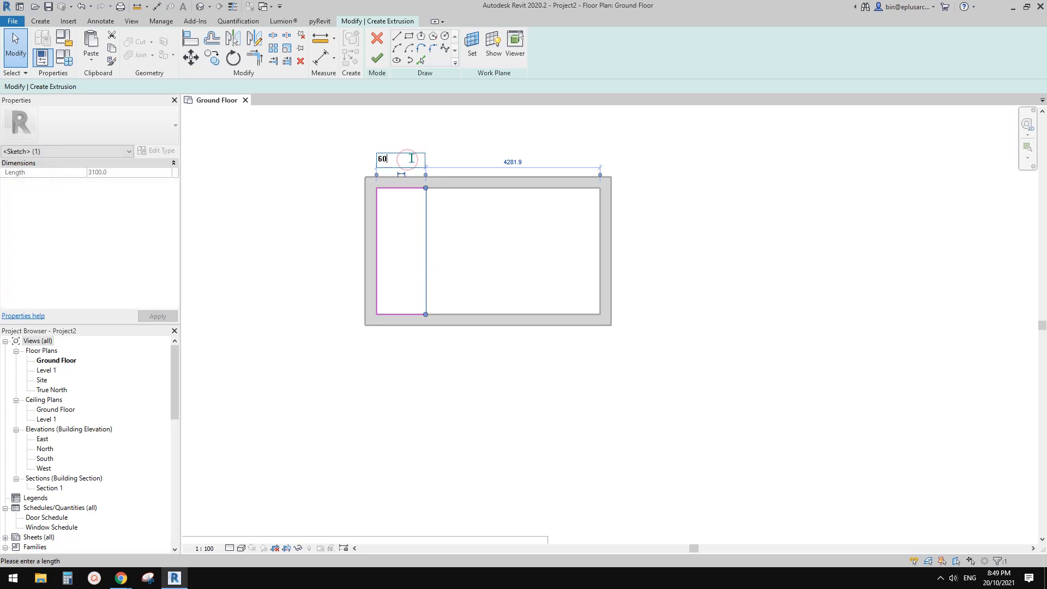
text(0)
key(Return)
key(Escape)
Step: Sketch lines for a second strip about 4900 by 700 mm along the lower wall, from the first rectangle to the right-hand wall
click(396, 36)
scroll(452, 297, up, 1)
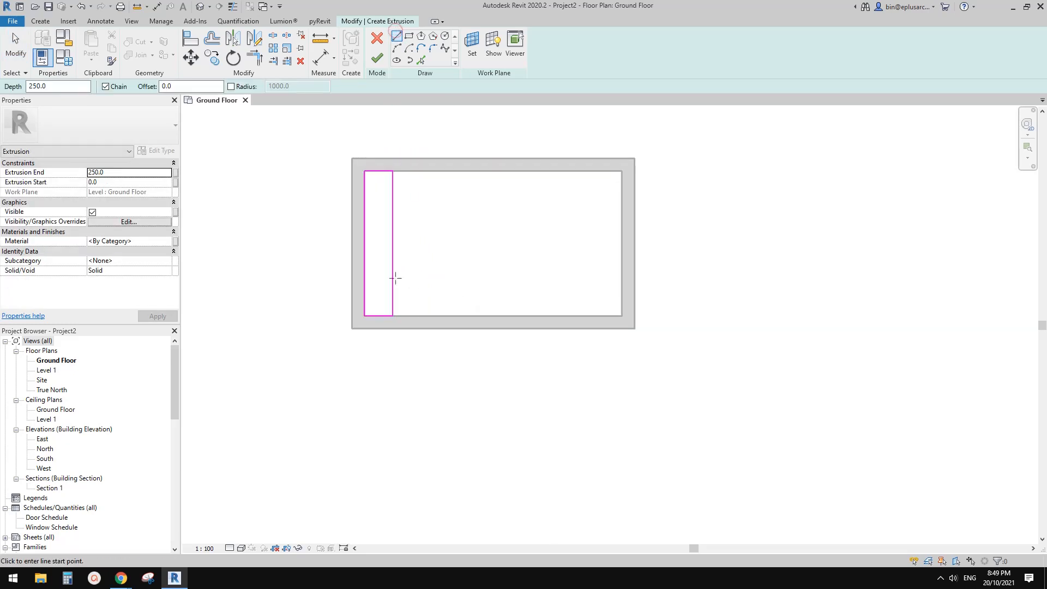
click(393, 283)
click(621, 283)
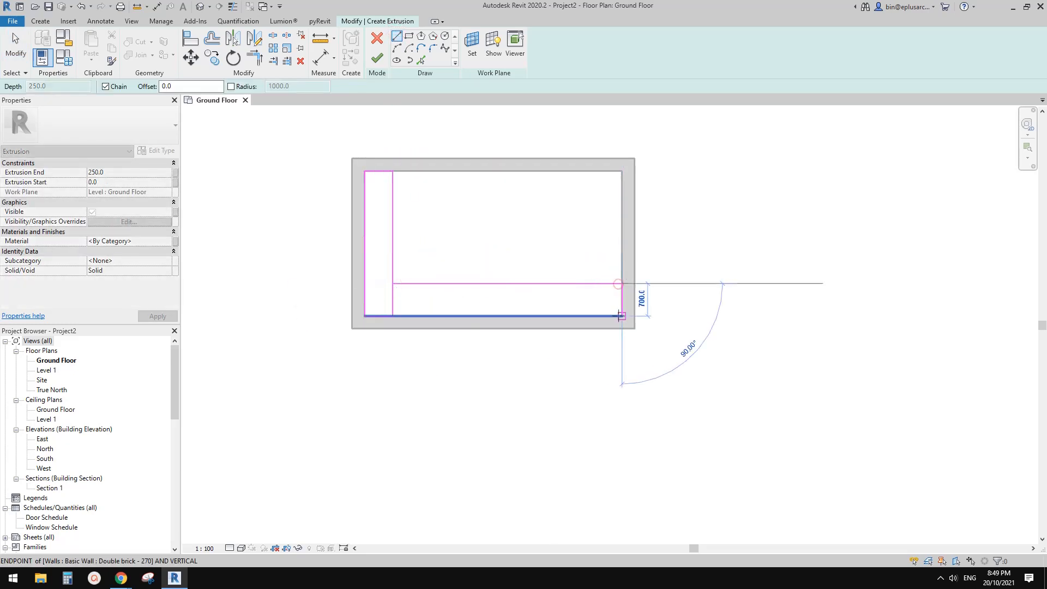
click(622, 316)
click(393, 316)
key(Escape)
key(Escape)
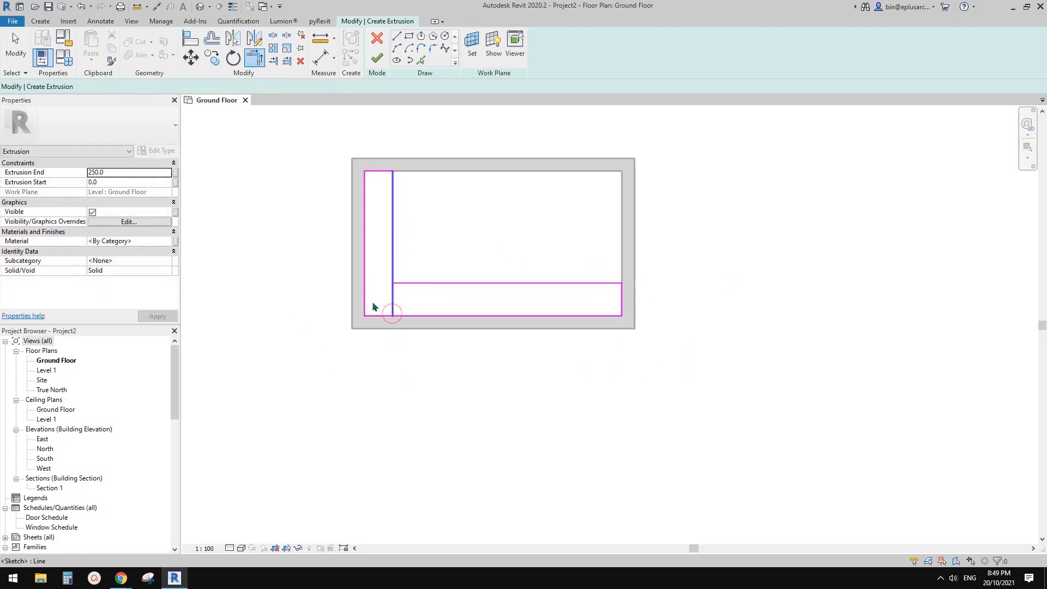
Step: Delete the short lower-left sketch segment and trim the overlapping lines into one closed L-shaped outline
drag(327, 287, 415, 338)
key(Delete)
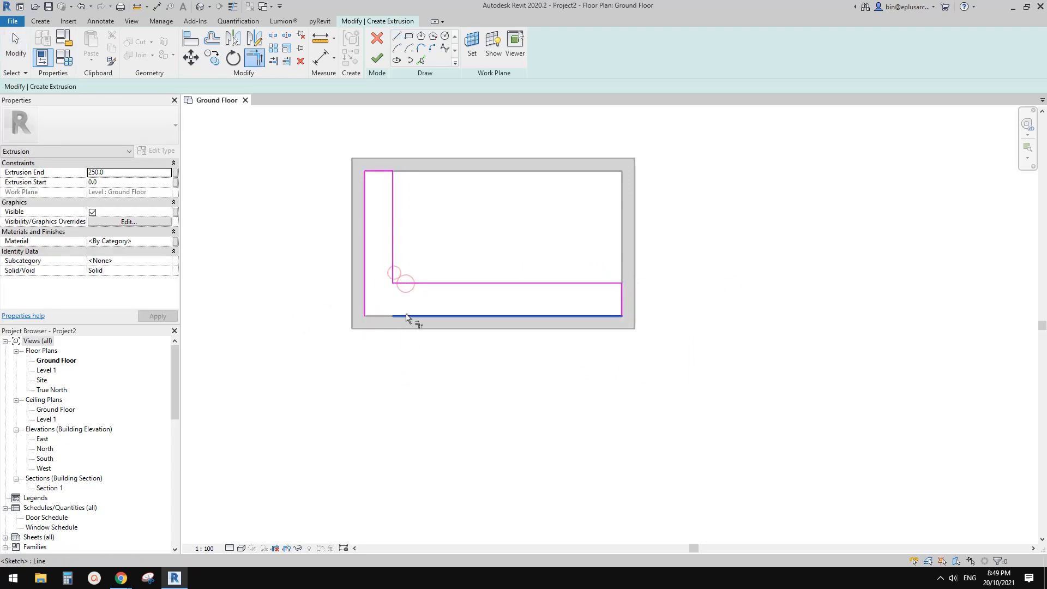
click(406, 315)
click(365, 287)
key(Escape)
Step: Set the depth of the L-shaped outline's lower leg to 600 mm
middle_drag(511, 299, 508, 299)
click(552, 284)
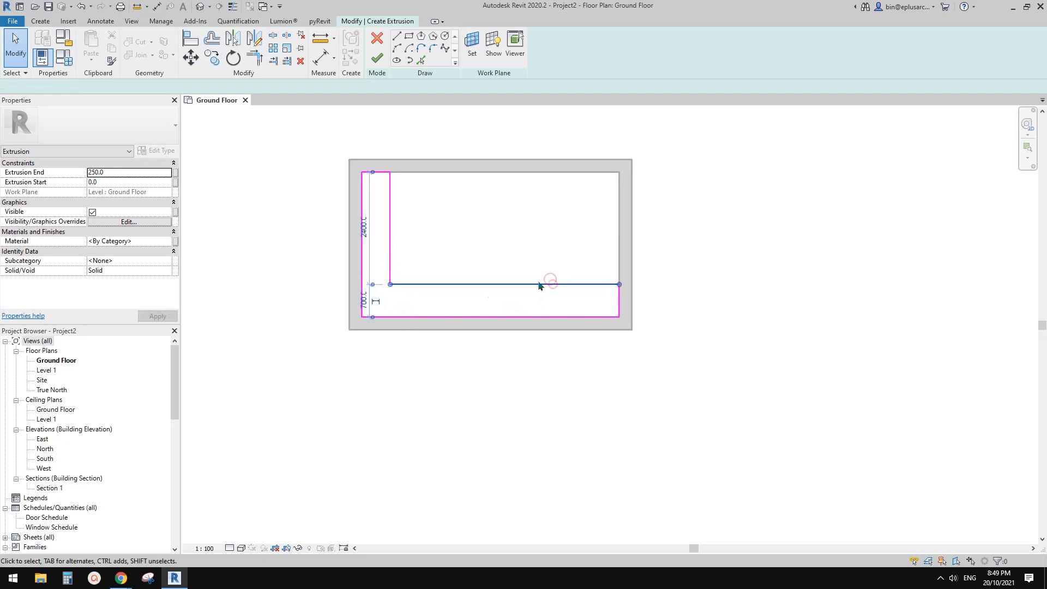
click(364, 300)
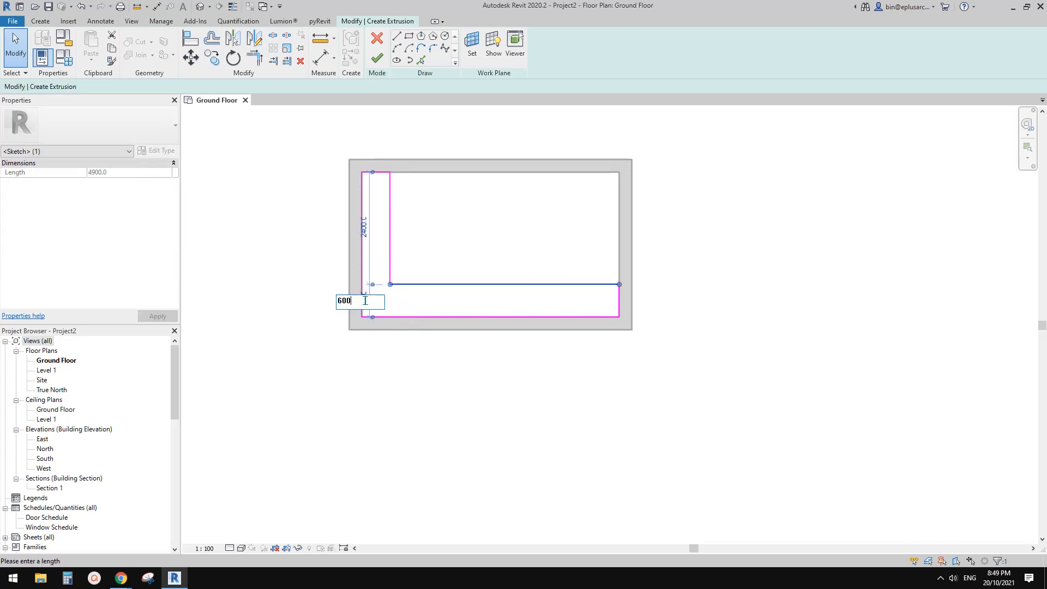
key(Return)
click(401, 143)
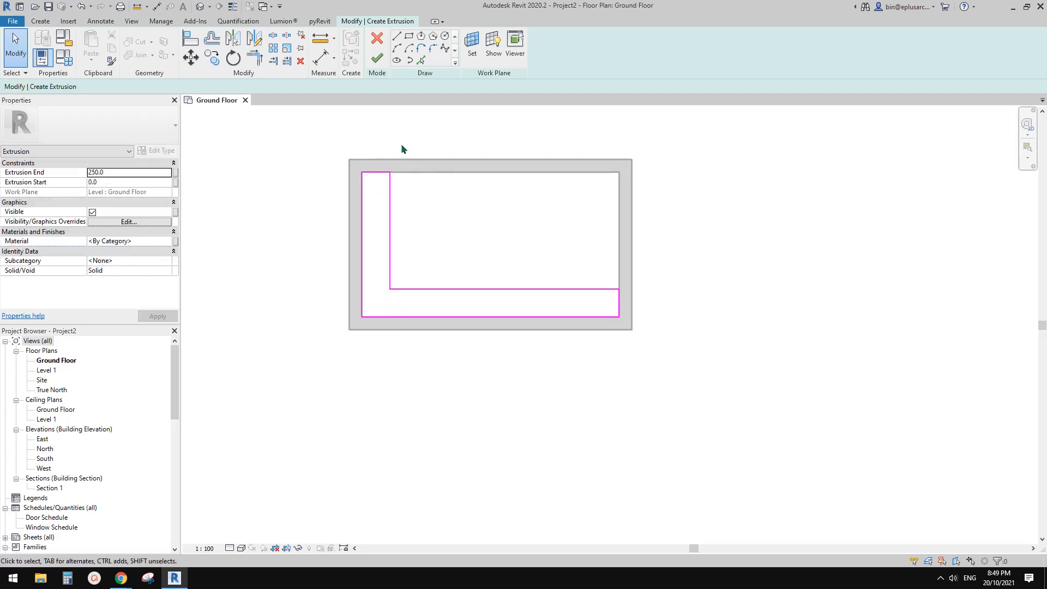
Step: Finish the L-shaped extrusion sketch, set its Extrusion End to 900 mm, and finish the in-place model
click(378, 65)
middle_drag(460, 215, 444, 231)
key(Escape)
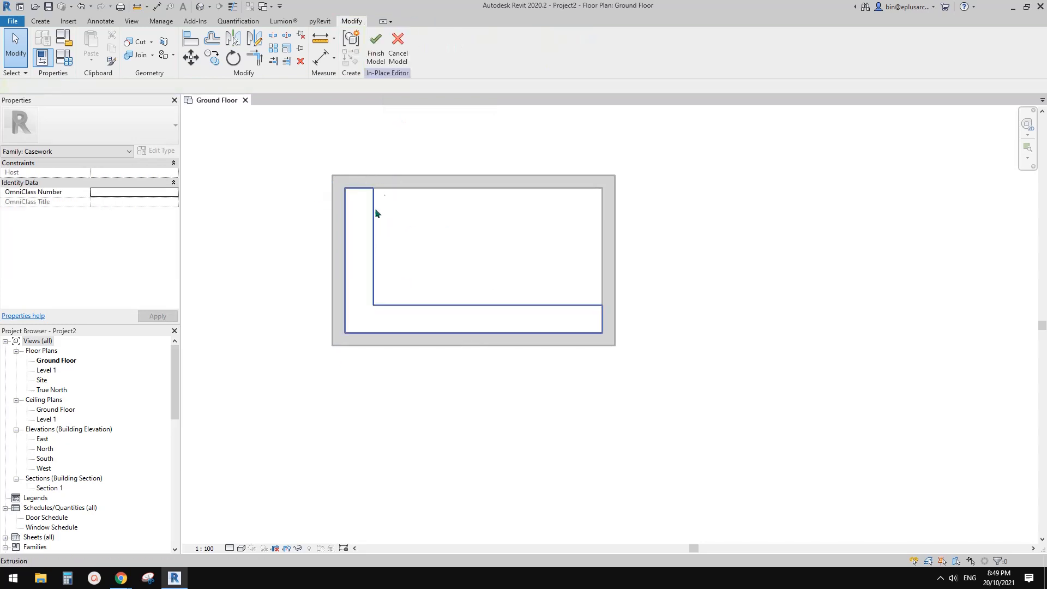
click(376, 213)
text(900)
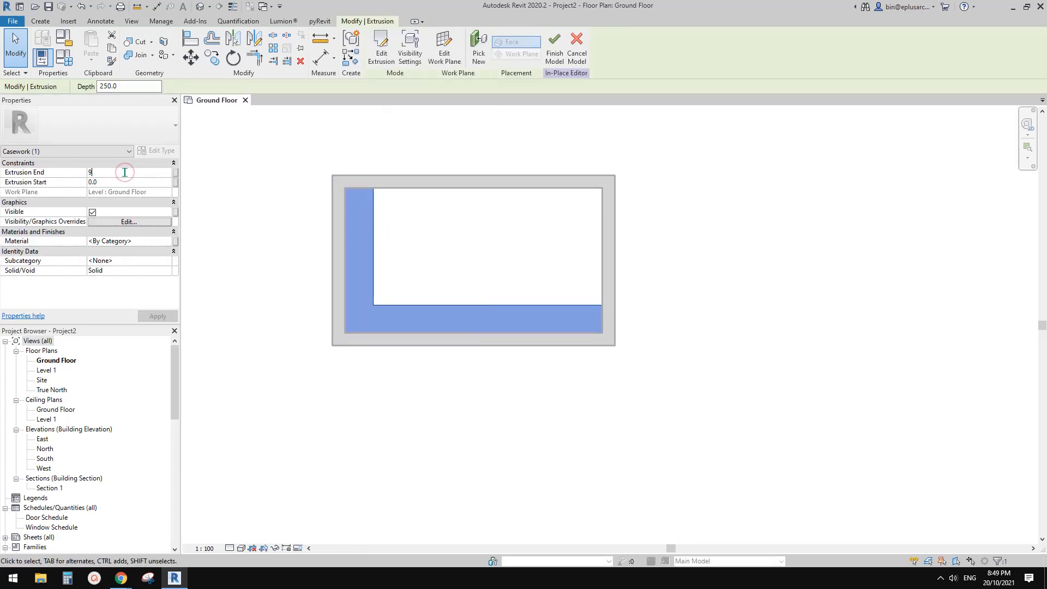
click(552, 51)
Step: Inspect the L-shaped casework inside the walls in plan and in the default 3D view, and return to the Ground Floor plan
middle_drag(394, 259, 385, 264)
click(365, 260)
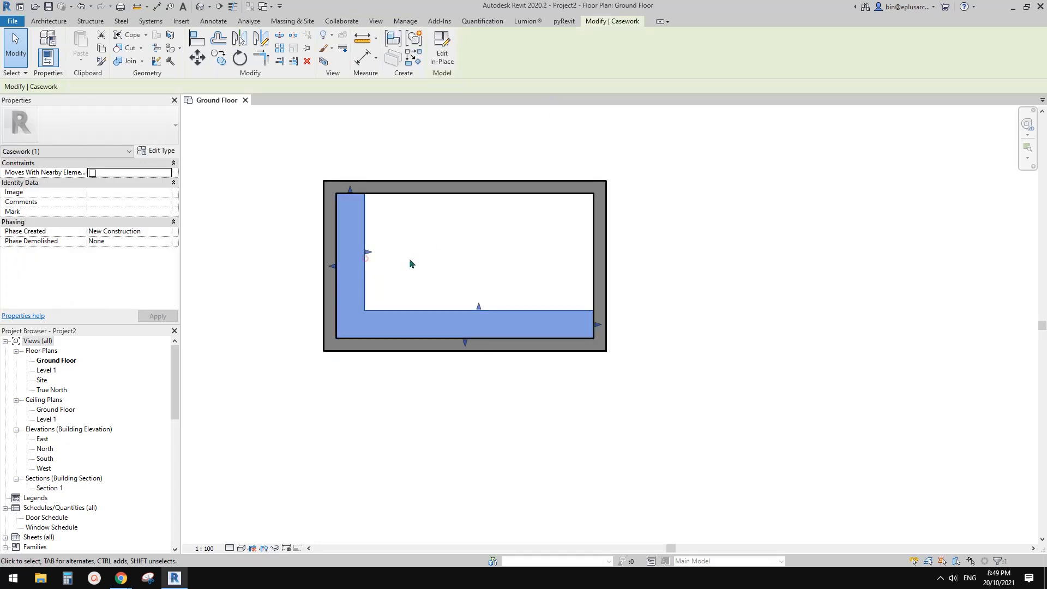
click(365, 259)
click(200, 11)
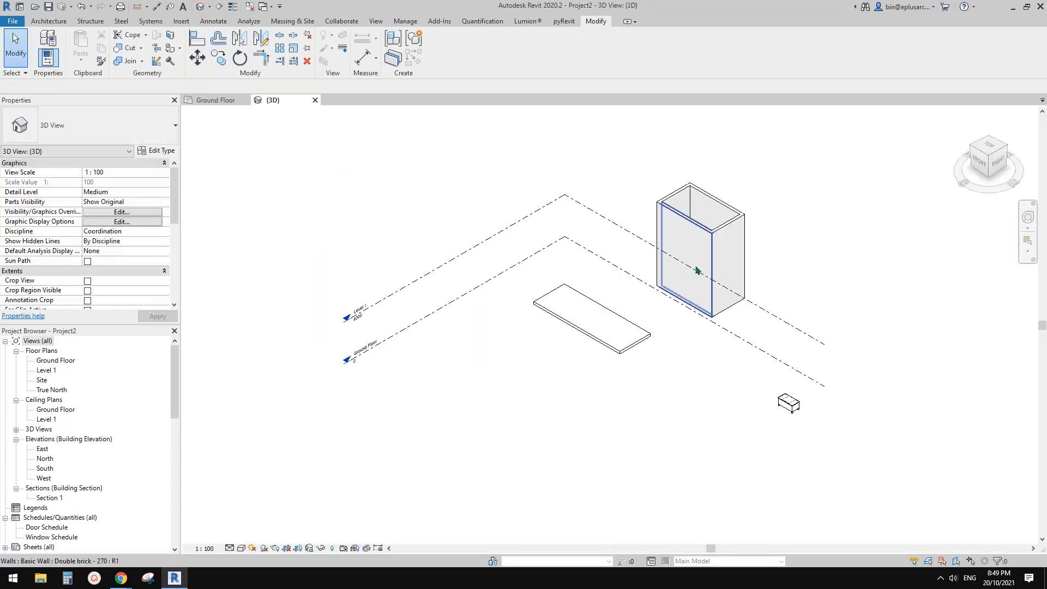
scroll(660, 363, up, 4)
shift+middle_drag(660, 364, 660, 354)
middle_drag(642, 229, 602, 371)
shift+middle_drag(602, 370, 476, 401)
click(618, 399)
middle_drag(621, 412, 606, 323)
key(Escape)
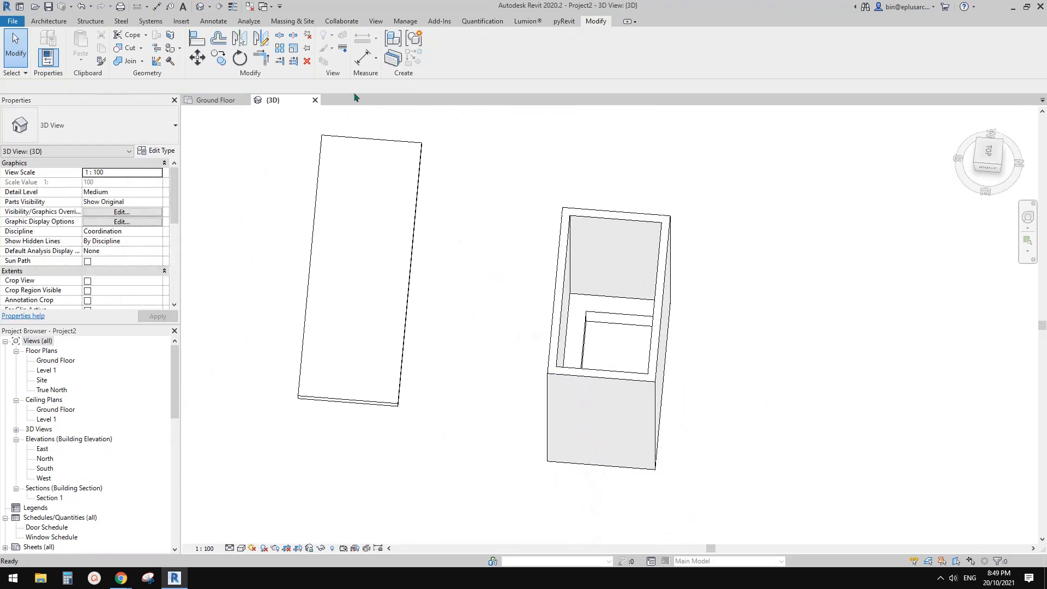
click(314, 99)
middle_drag(376, 273, 372, 289)
scroll(389, 305, up, 1)
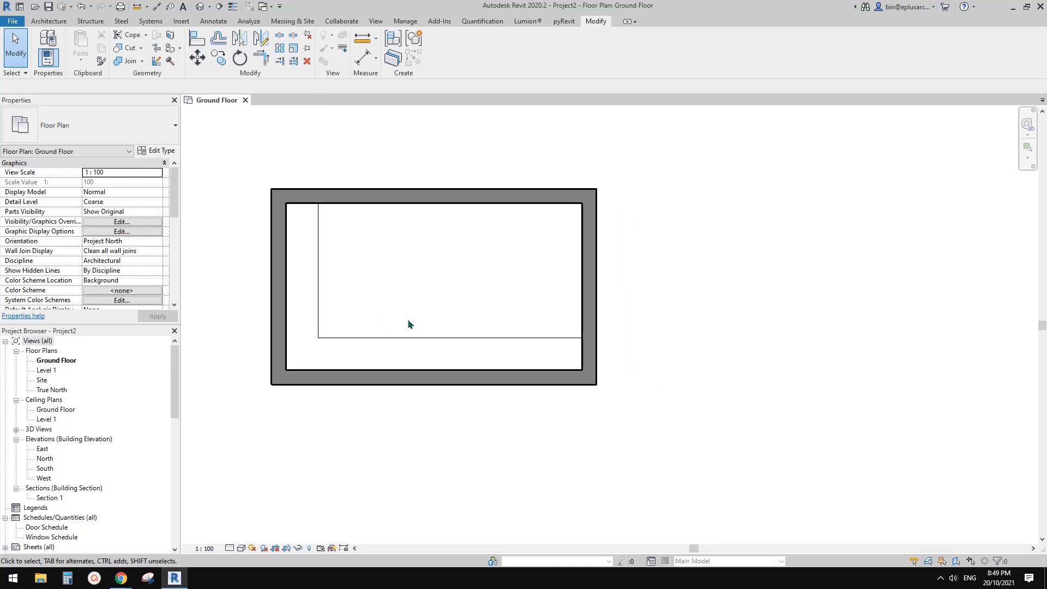
Step: Select the L-shaped casework on the Ground Floor plan to examine how it fits against the surrounding walls
click(399, 346)
middle_drag(400, 361, 409, 357)
key(Escape)
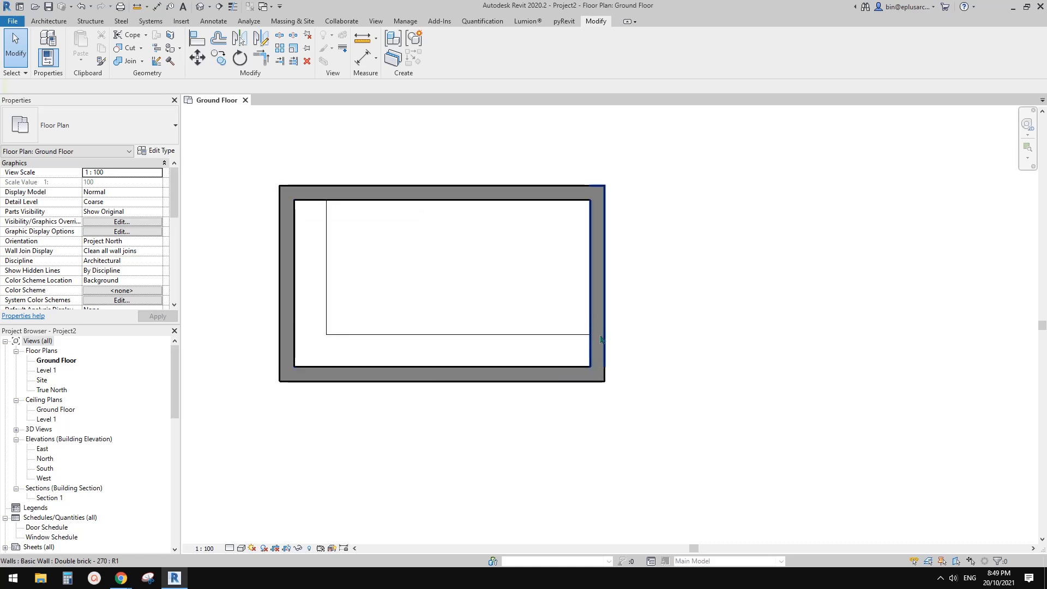
middle_drag(325, 282, 319, 281)
click(320, 273)
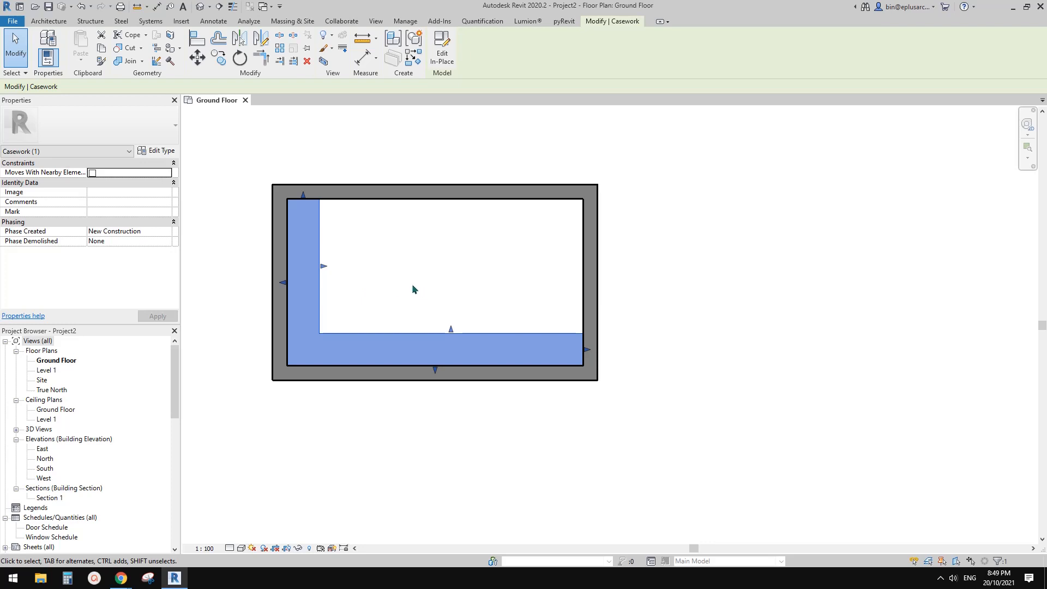
scroll(413, 287, down, 1)
middle_drag(403, 297, 414, 296)
click(414, 297)
click(439, 328)
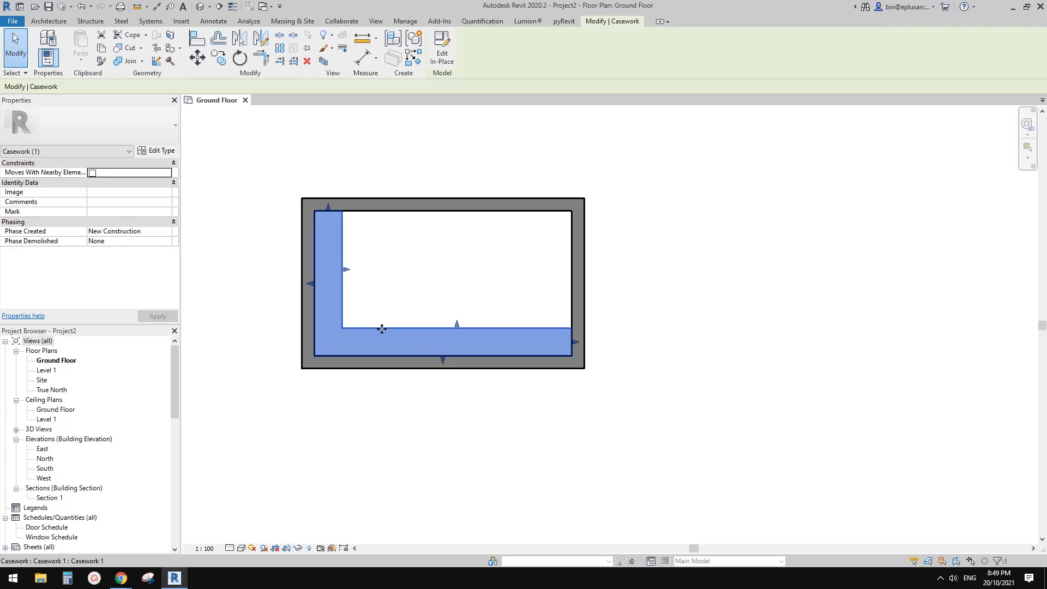
middle_drag(363, 310, 369, 317)
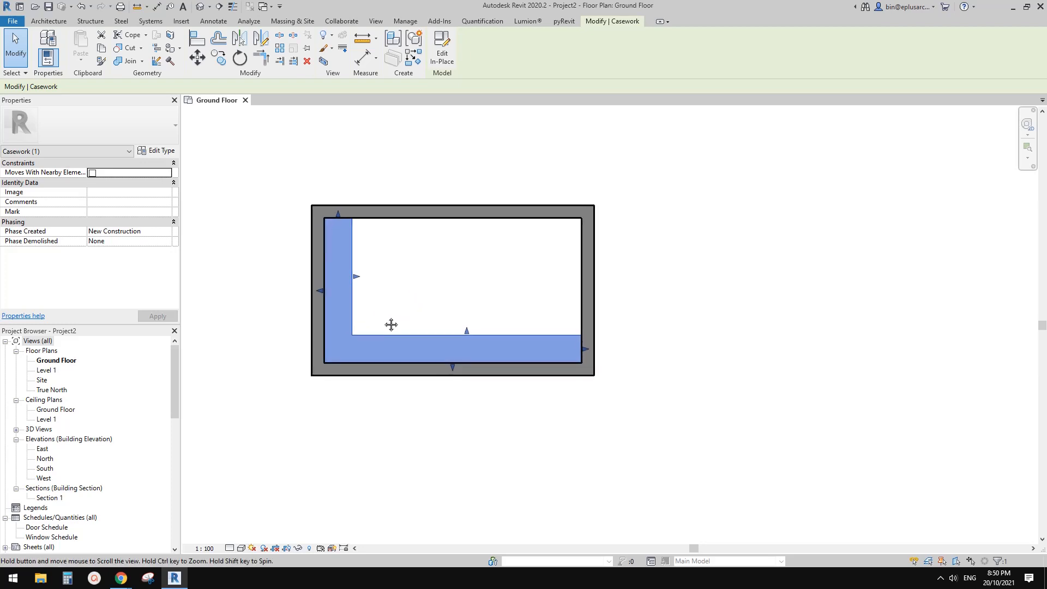
click(399, 301)
click(398, 337)
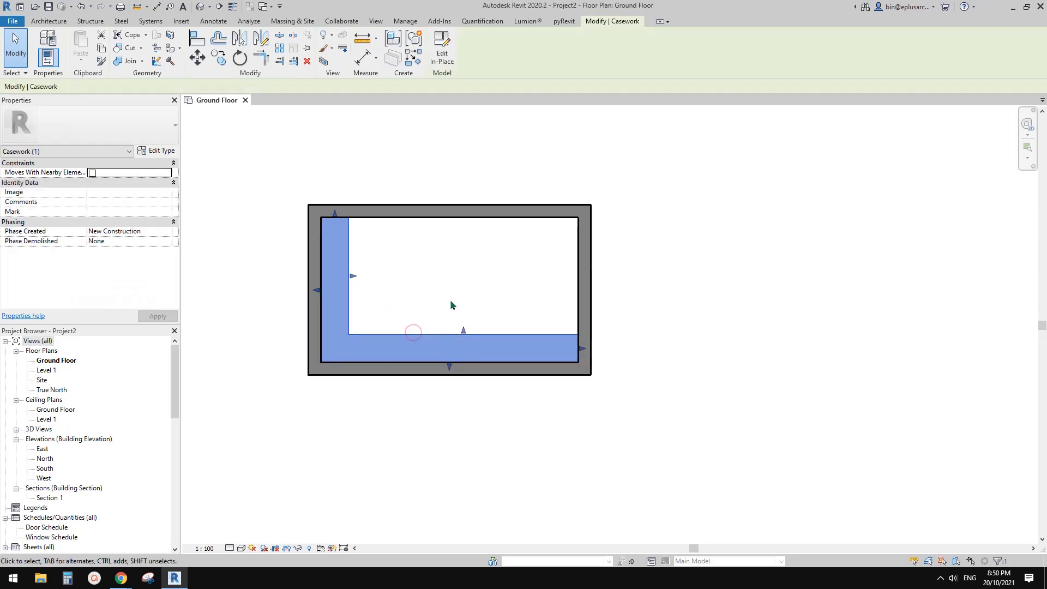
middle_drag(451, 303, 458, 305)
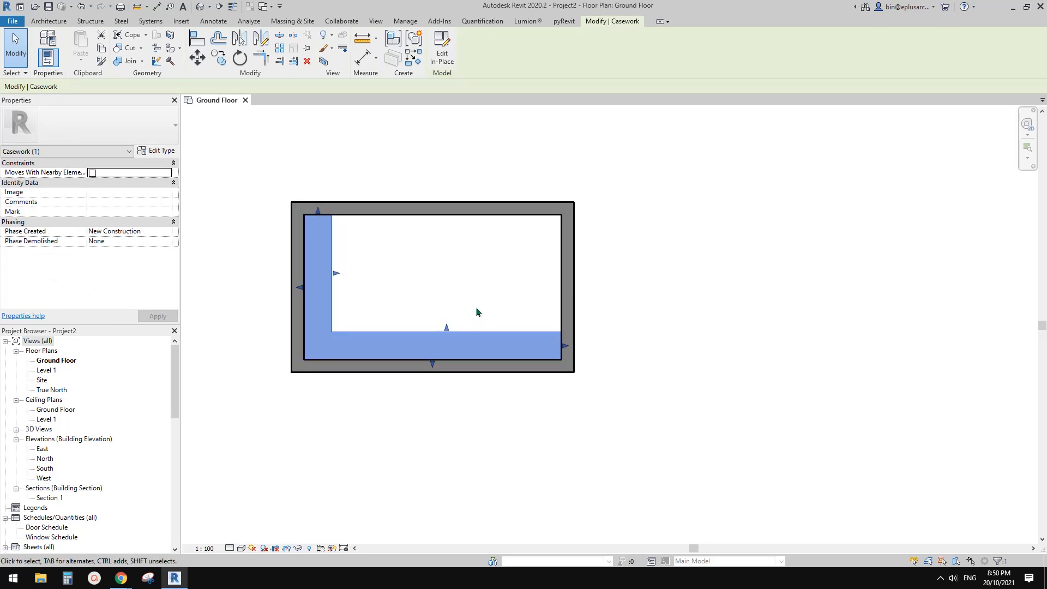
scroll(502, 292, down, 2)
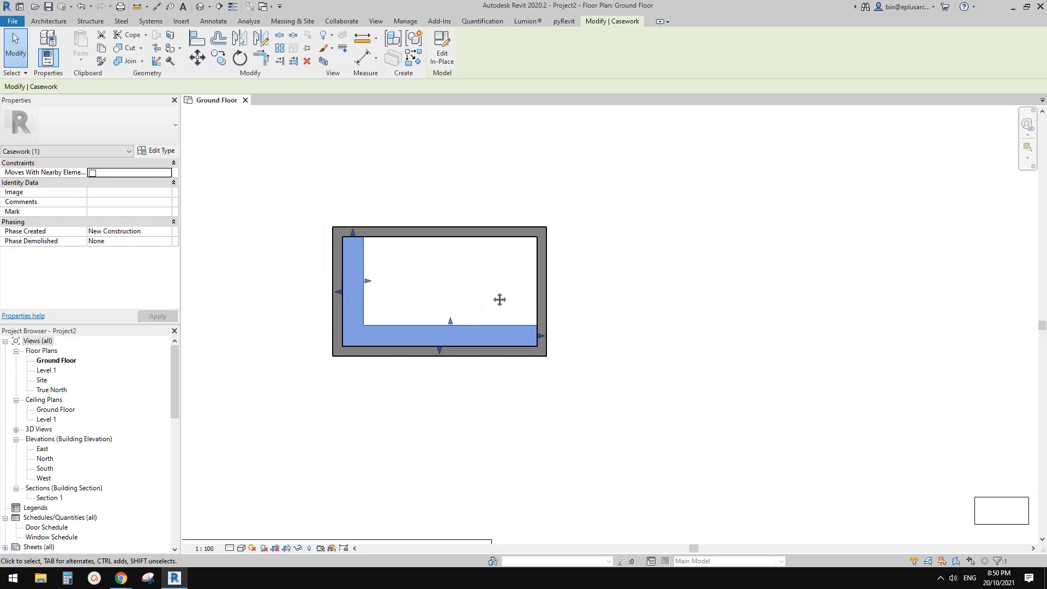
Step: Deselect the L-shaped casework and move the M_Desk closer to the walled room, about 4400 mm across and 1400 mm down from its corner
middle_drag(499, 299, 473, 268)
scroll(439, 301, down, 2)
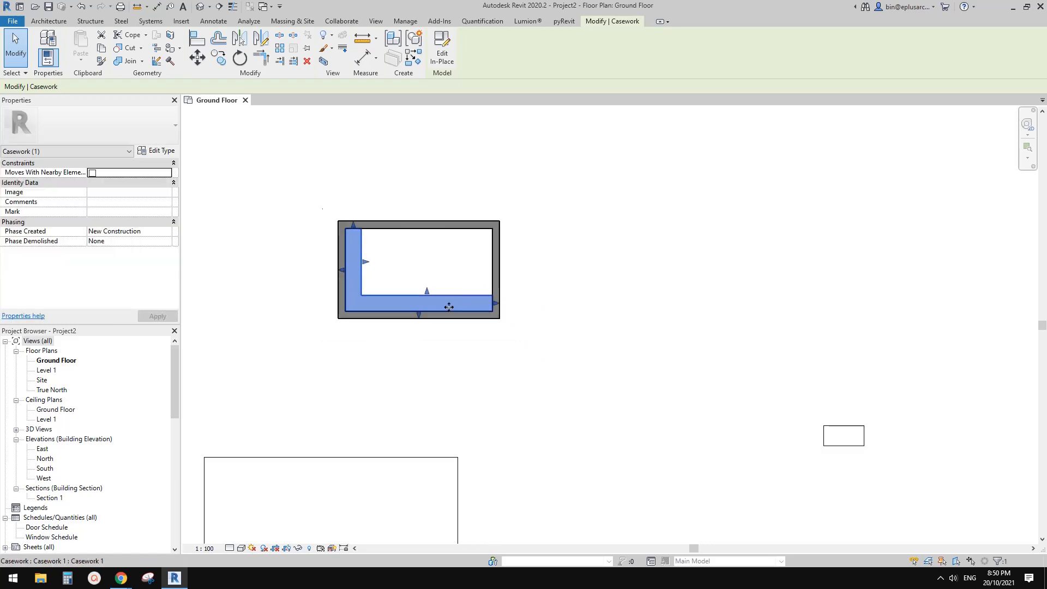
middle_drag(451, 306, 392, 297)
click(439, 312)
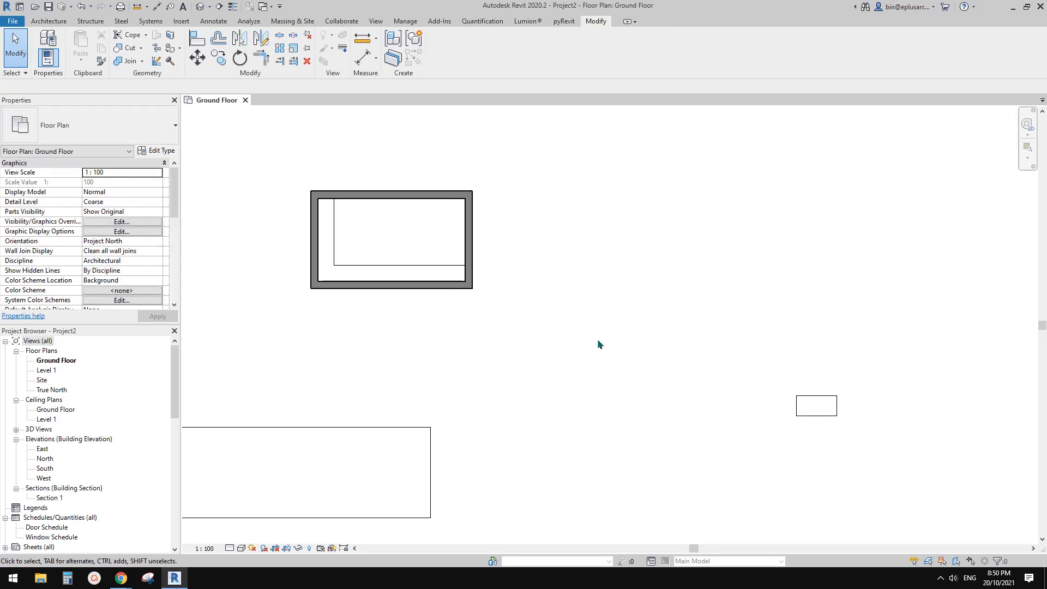
click(742, 386)
middle_drag(701, 365, 546, 319)
drag(598, 349, 396, 285)
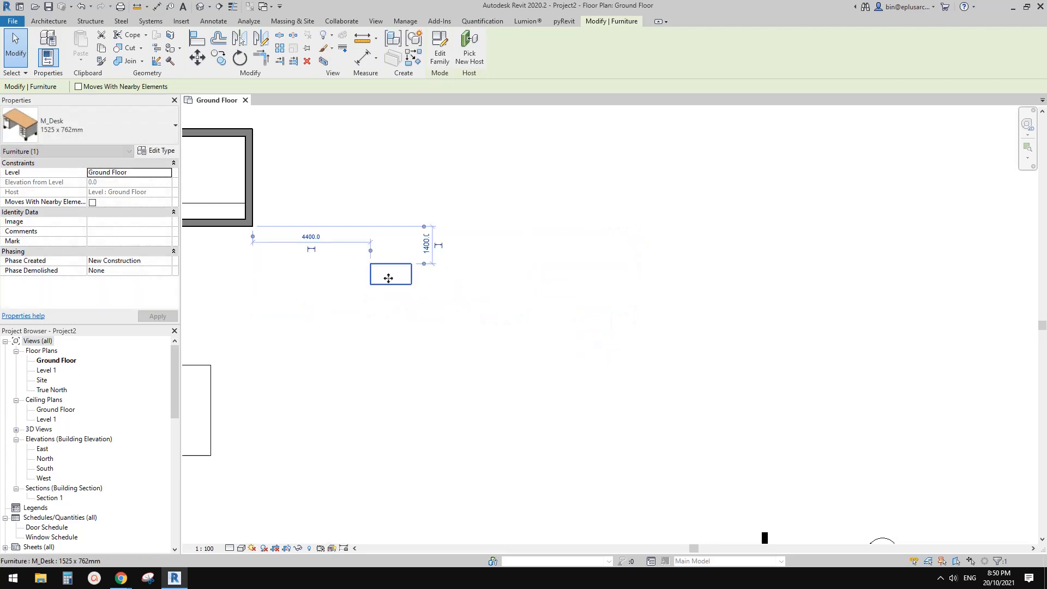
Step: Examine the M_Desk as a standard furniture item and compare it with the walled room and custom casework on the Ground Floor plan
middle_drag(399, 278, 443, 309)
scroll(444, 310, up, 1)
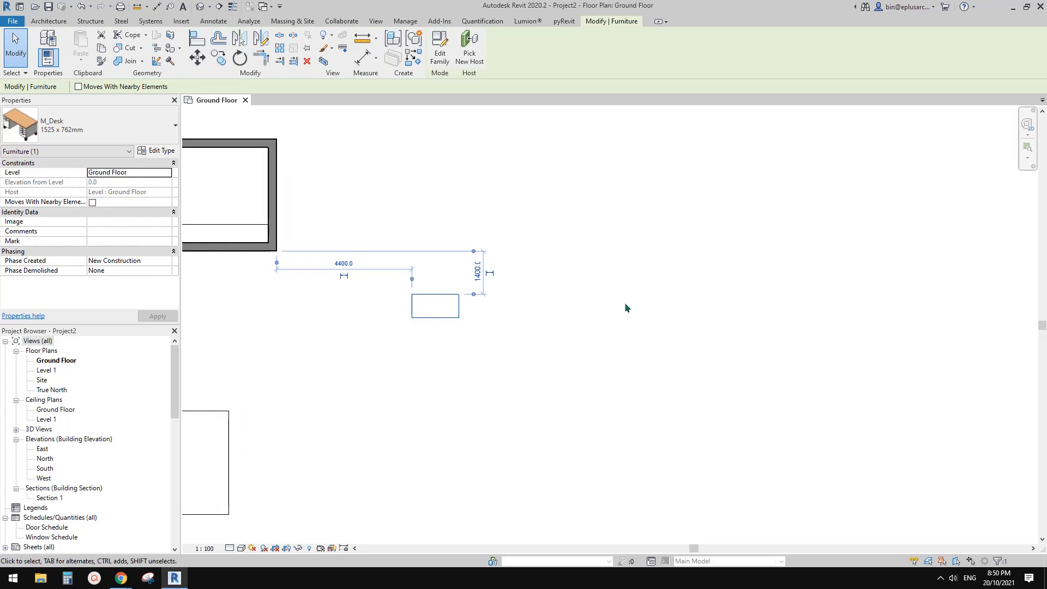
middle_drag(519, 301, 558, 300)
click(521, 286)
middle_click(485, 289)
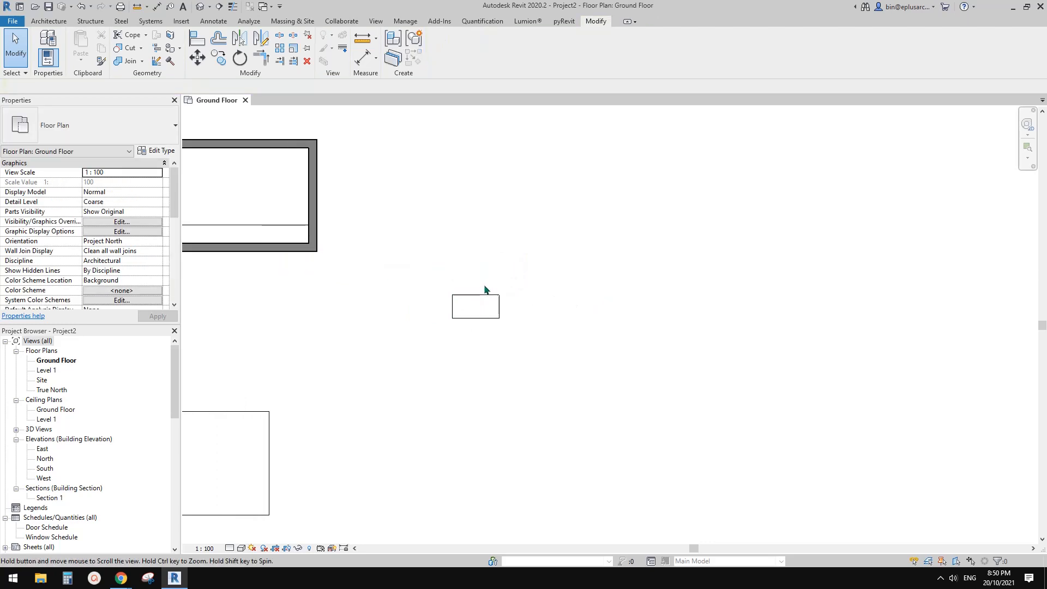
scroll(467, 286, up, 1)
scroll(468, 287, up, 1)
middle_drag(467, 287, 498, 294)
click(499, 305)
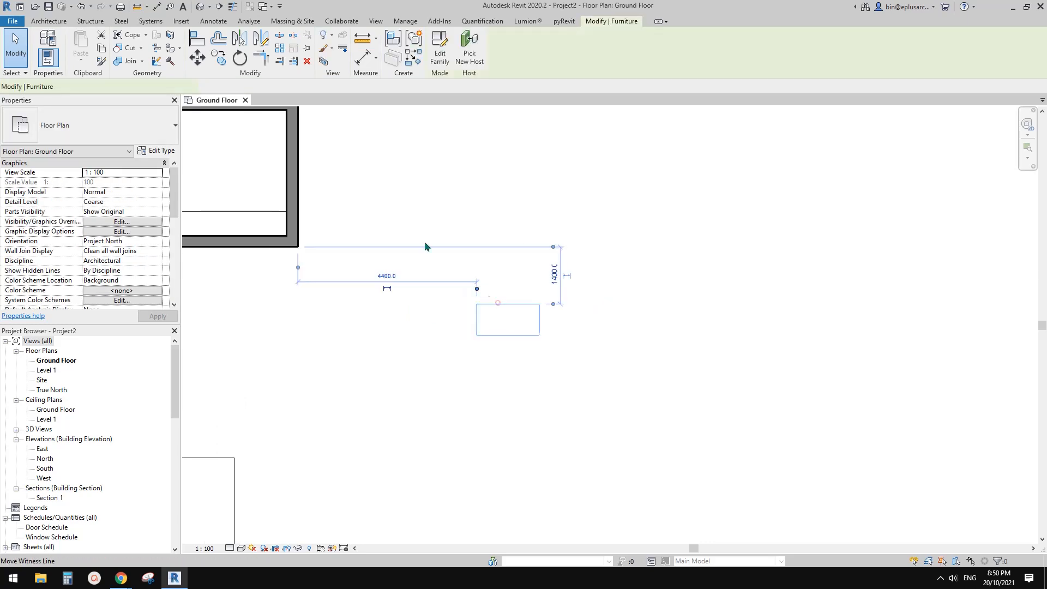
middle_drag(332, 236, 455, 262)
scroll(536, 295, down, 1)
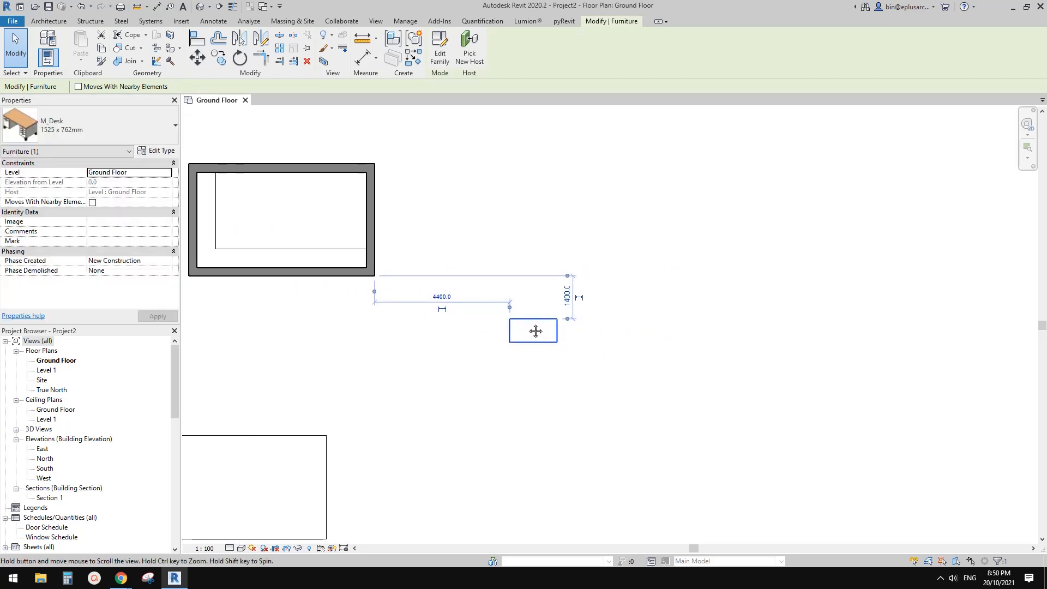
scroll(539, 331, up, 1)
key(Escape)
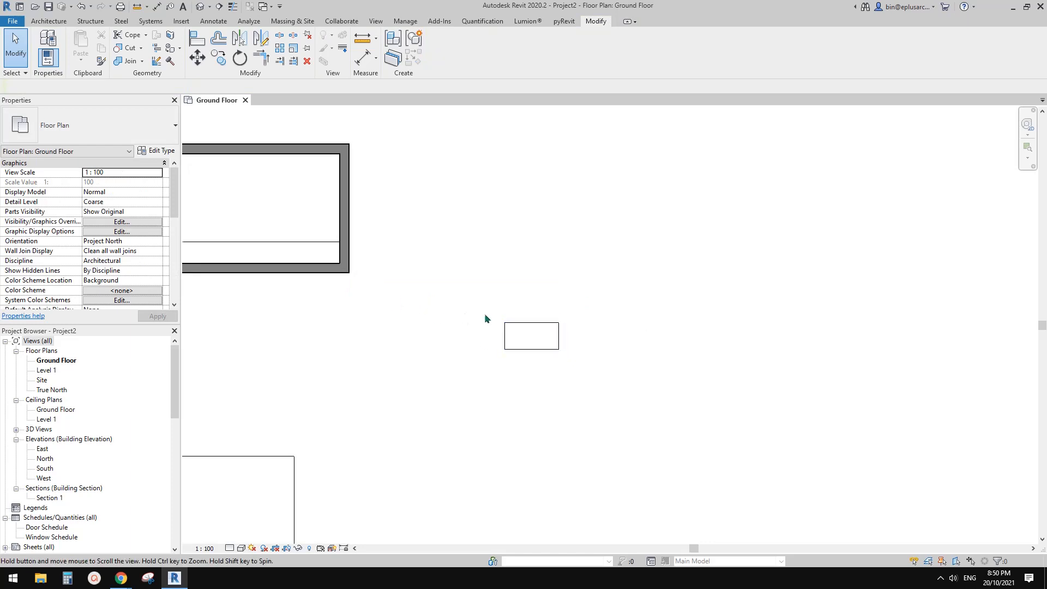
middle_drag(485, 316, 532, 319)
click(11, 21)
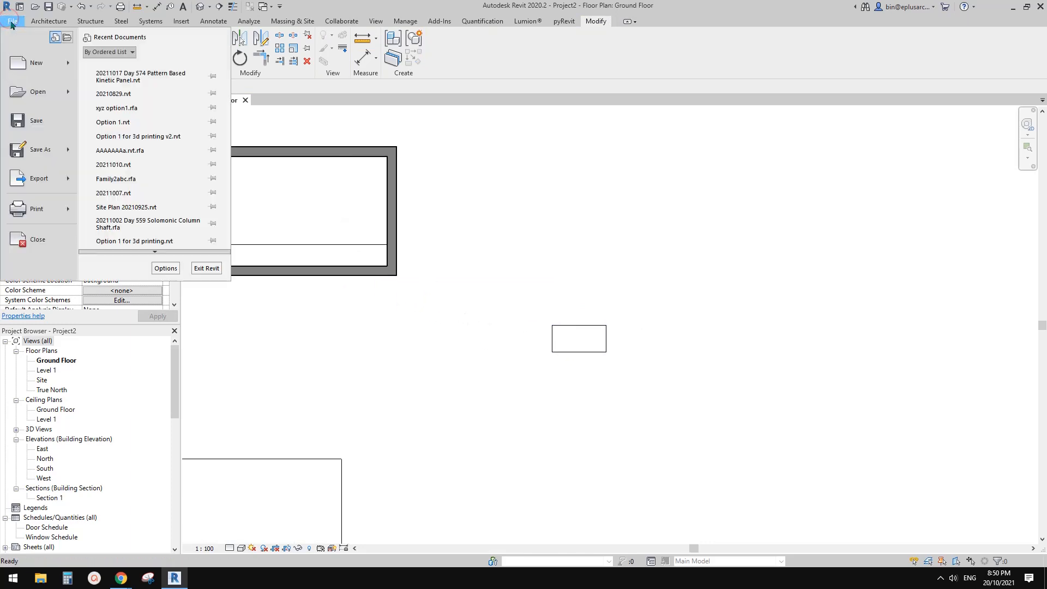
mouse_move(64, 71)
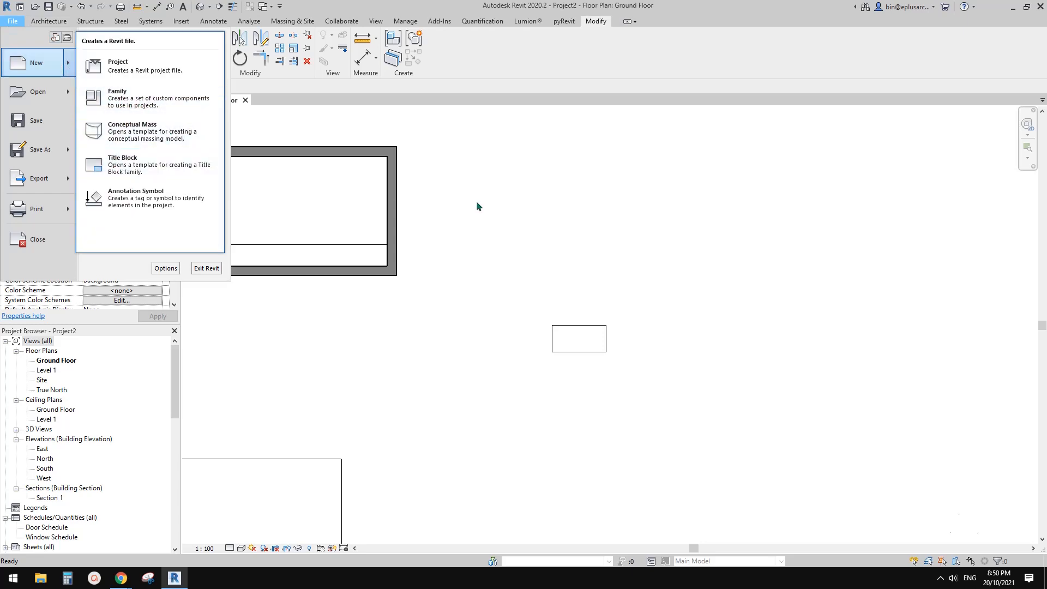
scroll(478, 204, down, 2)
click(486, 211)
scroll(487, 223, down, 1)
middle_drag(486, 245, 543, 252)
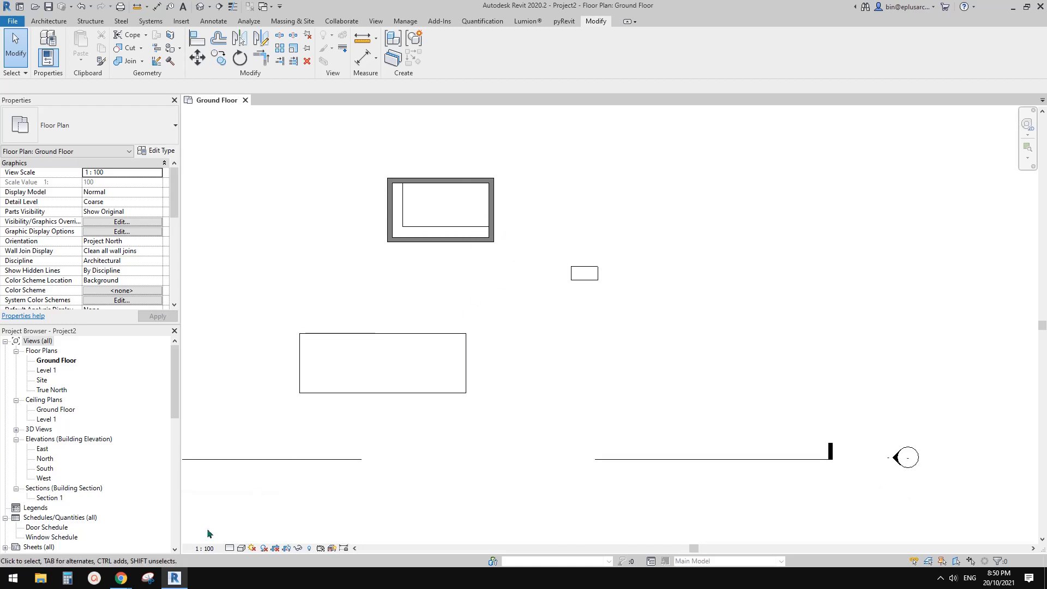
Step: Switch to the Google Docs notes in Chrome and review the bullet on when to use model in place and when to create family
mouse_move(121, 578)
click(171, 545)
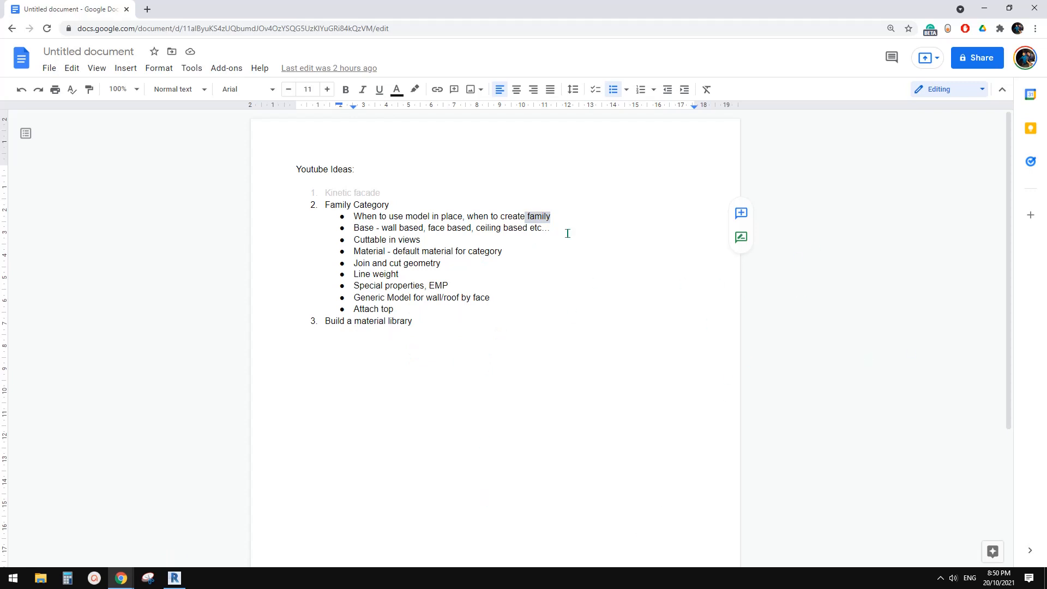
drag(337, 217, 521, 216)
click(425, 219)
click(453, 219)
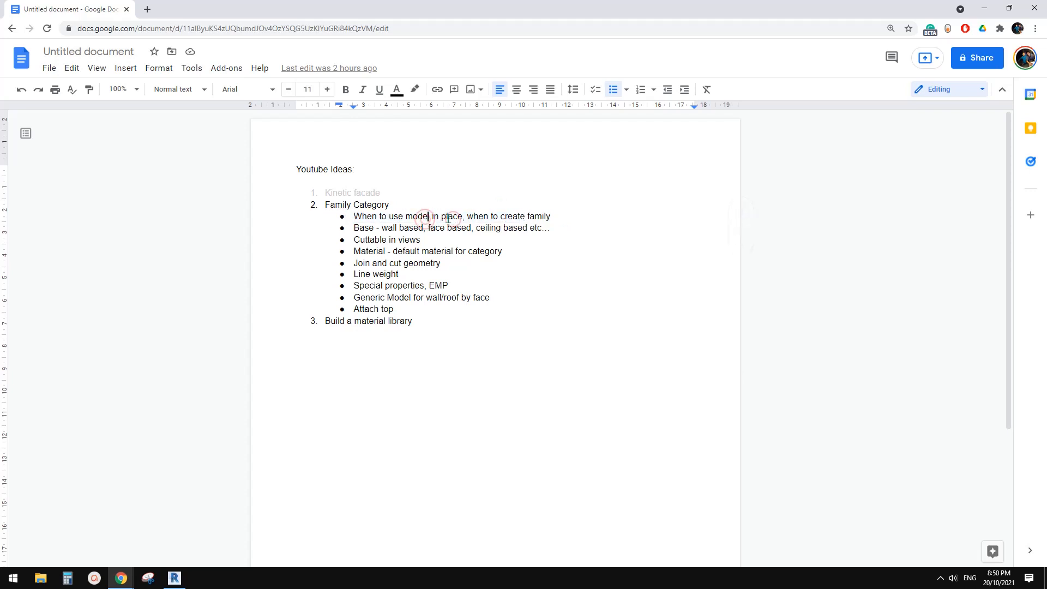
click(425, 219)
click(448, 219)
drag(556, 216, 548, 217)
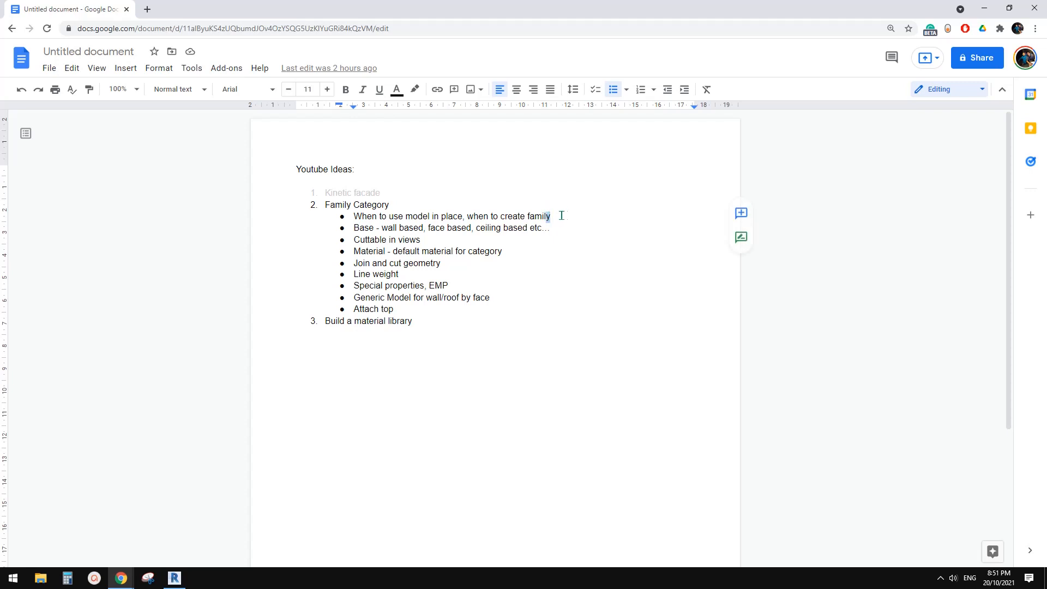
Step: Change the text colour of the bullet "When to use model in place, when to create family" to grey
drag(560, 215, 337, 220)
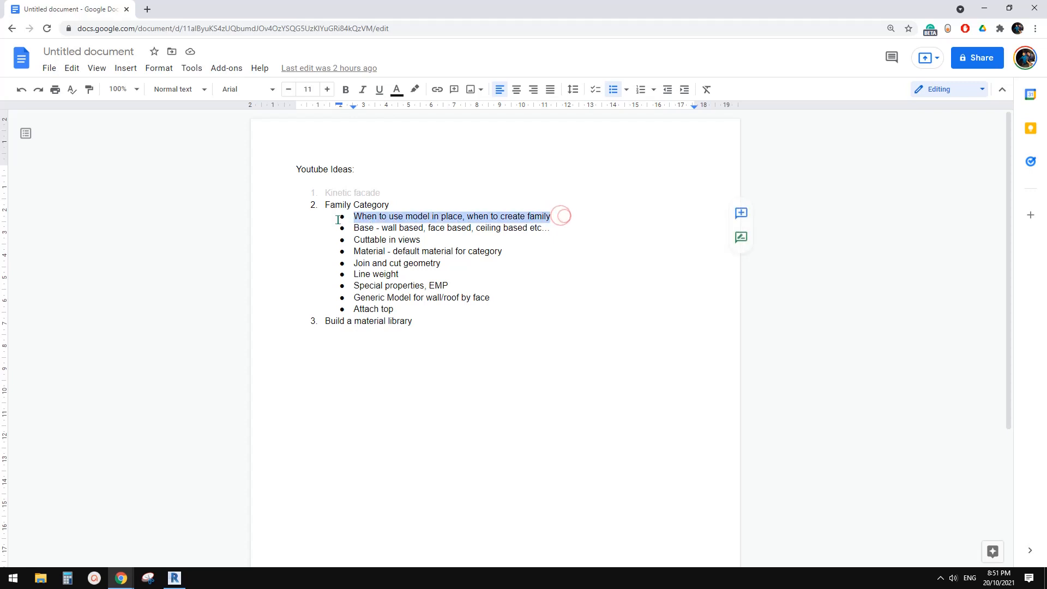
click(397, 90)
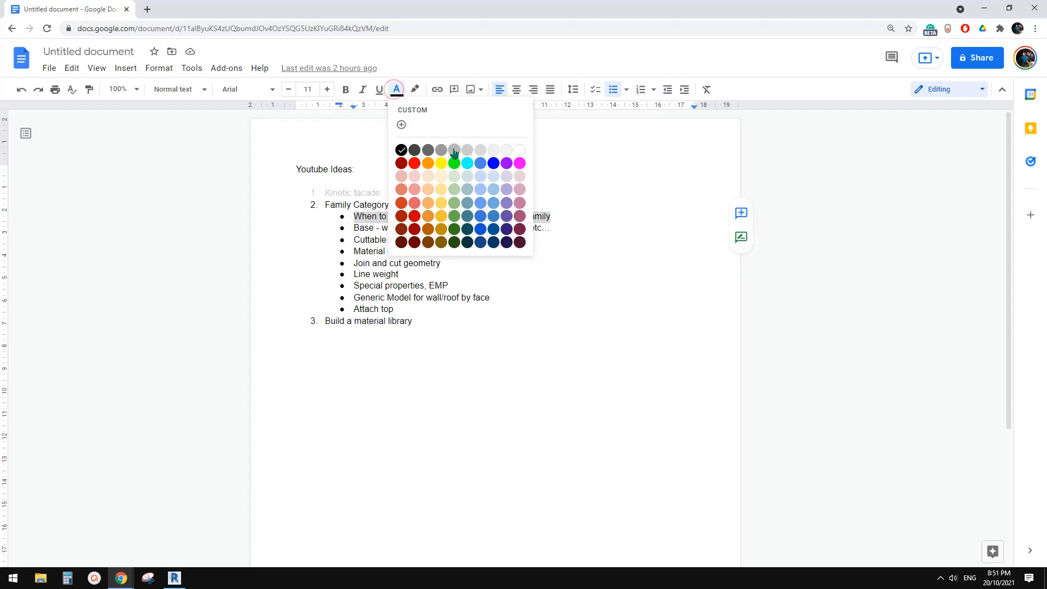
click(454, 148)
click(587, 235)
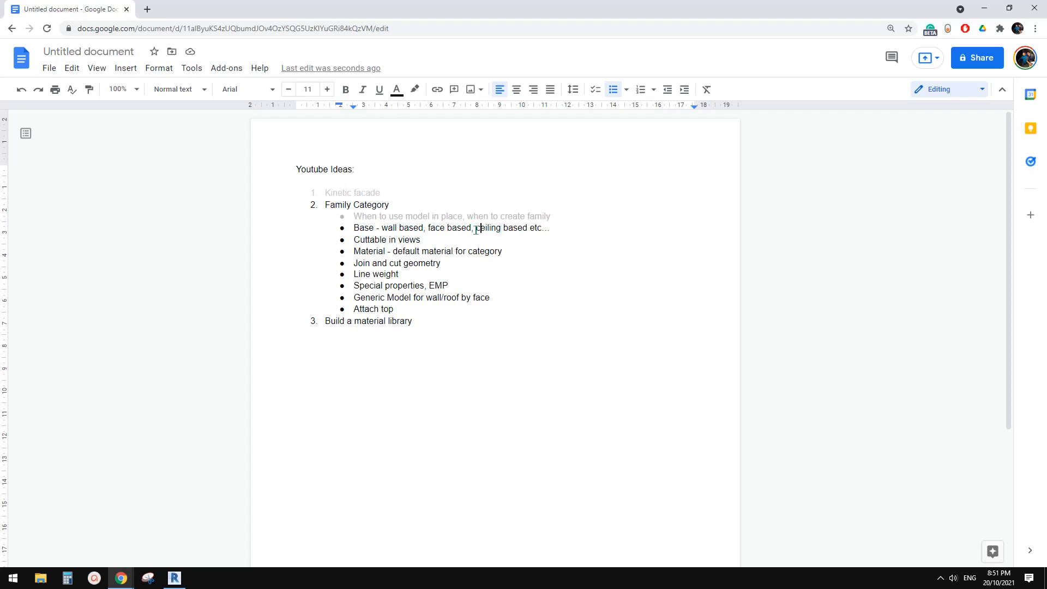
Step: Switch back to Revit and start a new family, bringing up the choice of template files
click(175, 578)
middle_drag(237, 153, 274, 156)
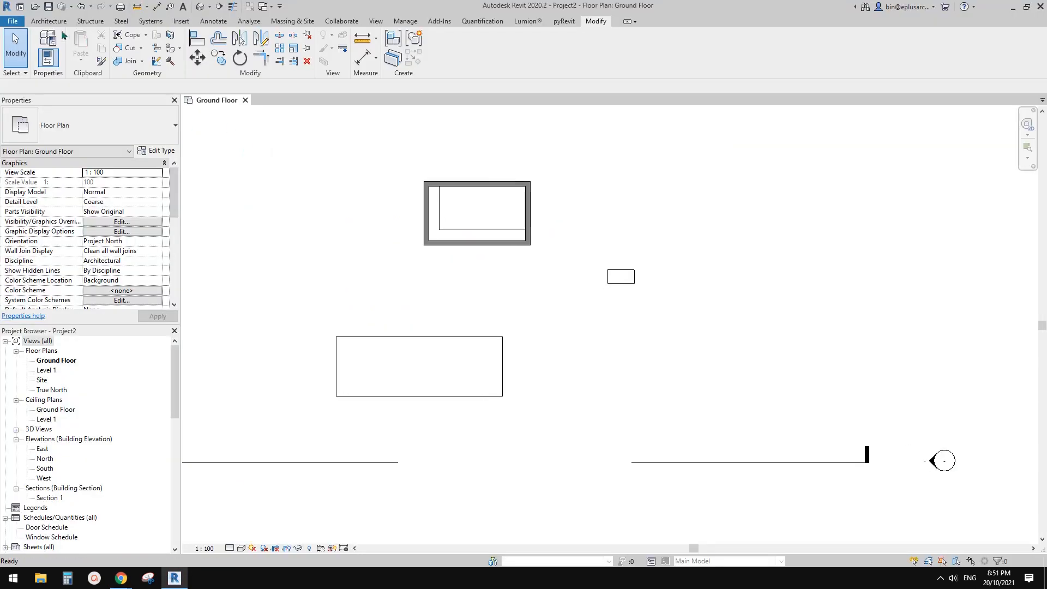
click(11, 20)
click(67, 63)
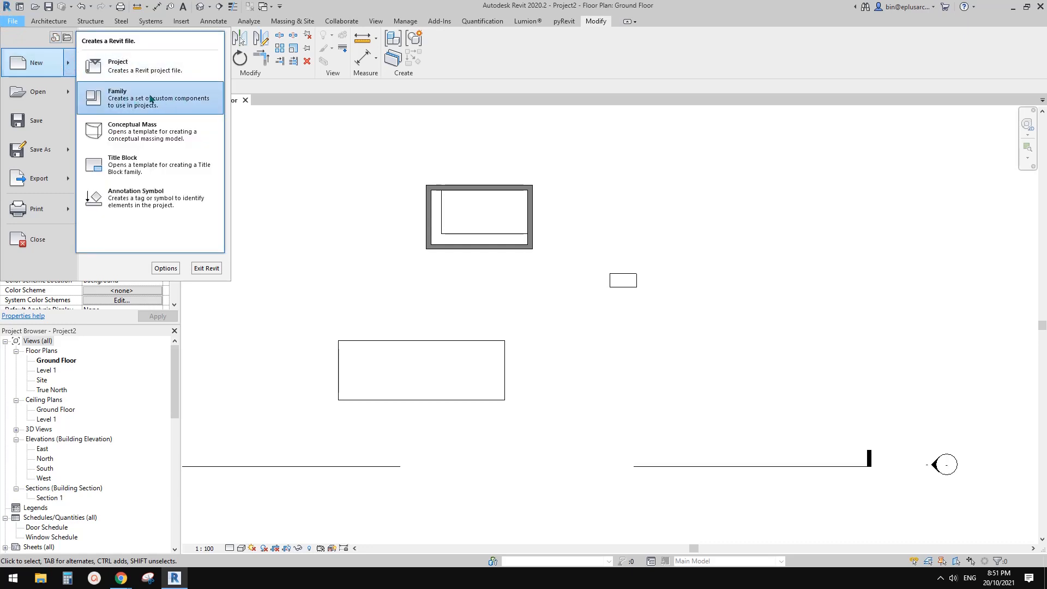
click(151, 99)
drag(437, 111, 392, 101)
mouse_move(745, 186)
mouse_down()
mouse_move(745, 373)
mouse_move(744, 237)
mouse_move(731, 180)
mouse_up()
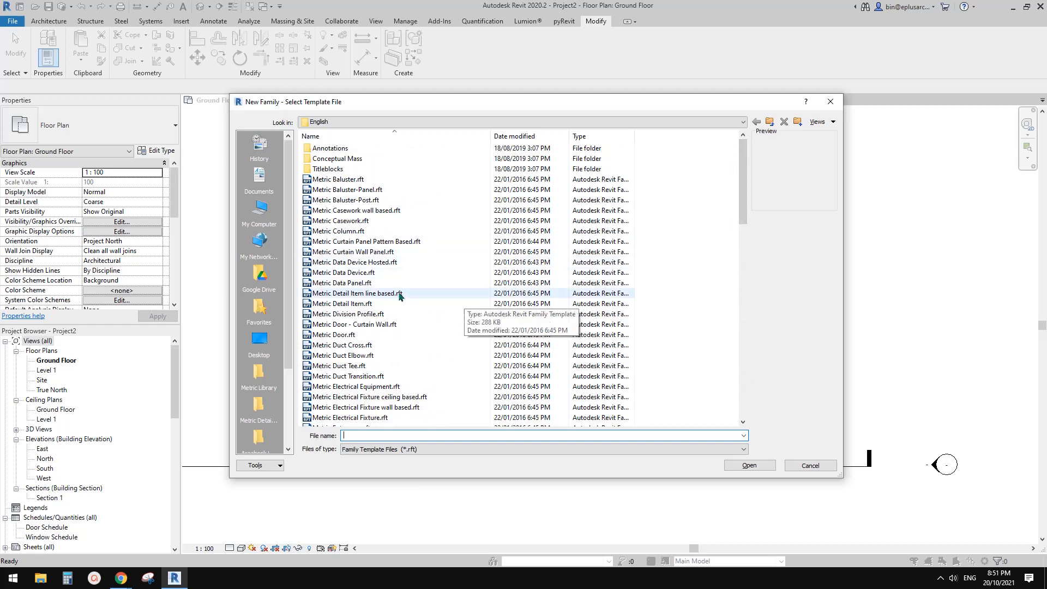
Step: Review the ceiling, face, floor and wall based family templates, and create the new family from Metric Casework.rft
drag(746, 201, 740, 261)
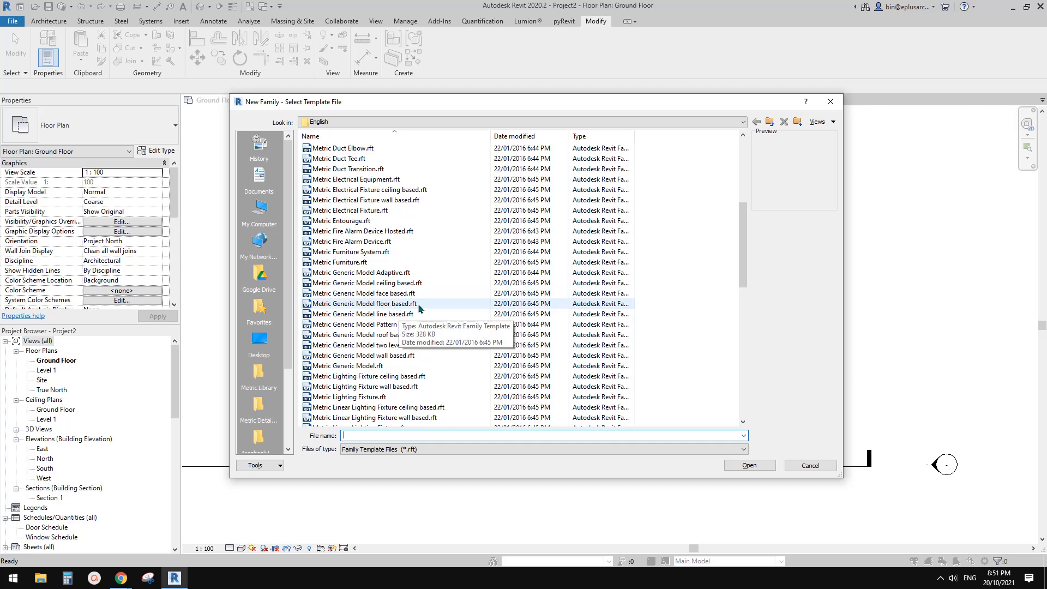
scroll(417, 306, down, 1)
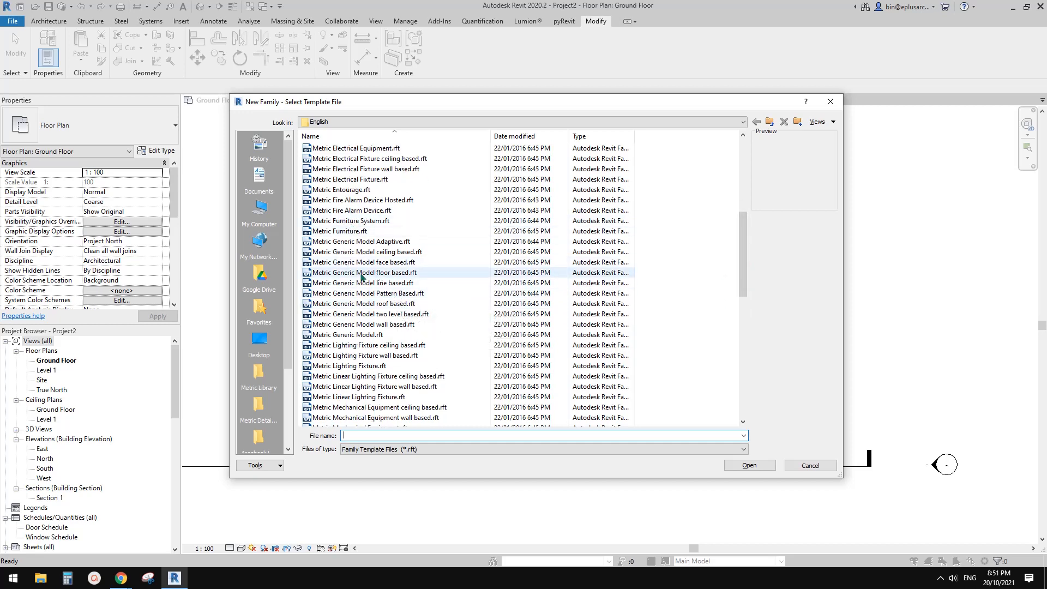
drag(743, 267, 742, 276)
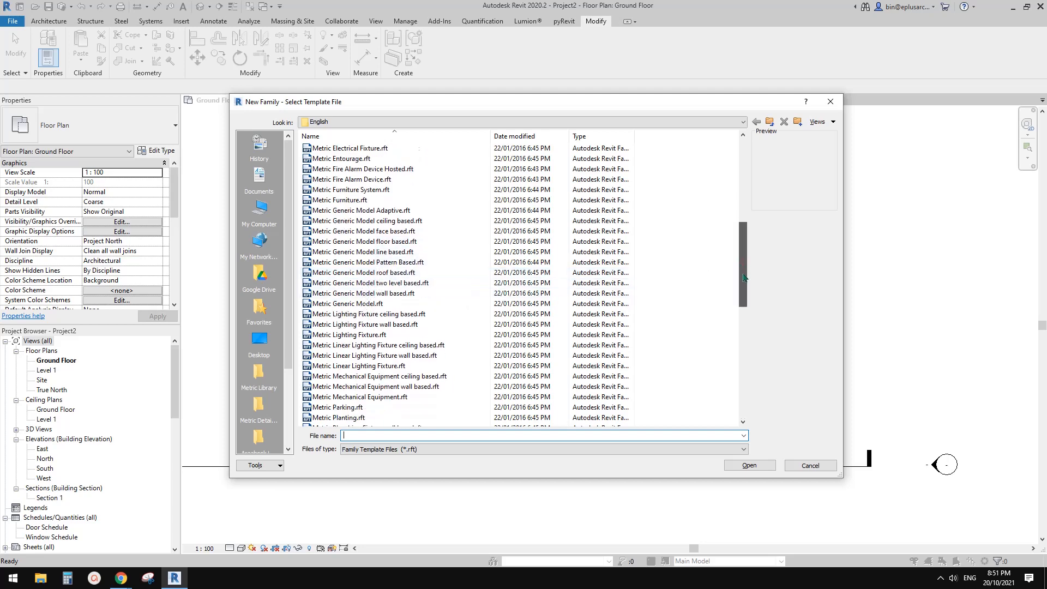
scroll(467, 276, up, 5)
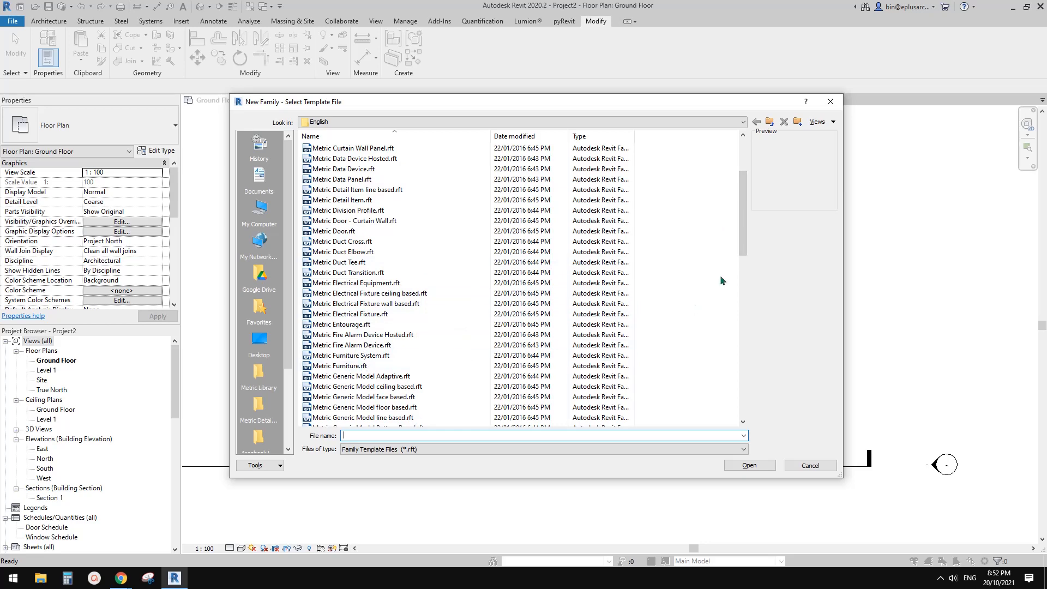
mouse_move(743, 216)
mouse_down()
mouse_move(740, 381)
mouse_move(742, 208)
mouse_up()
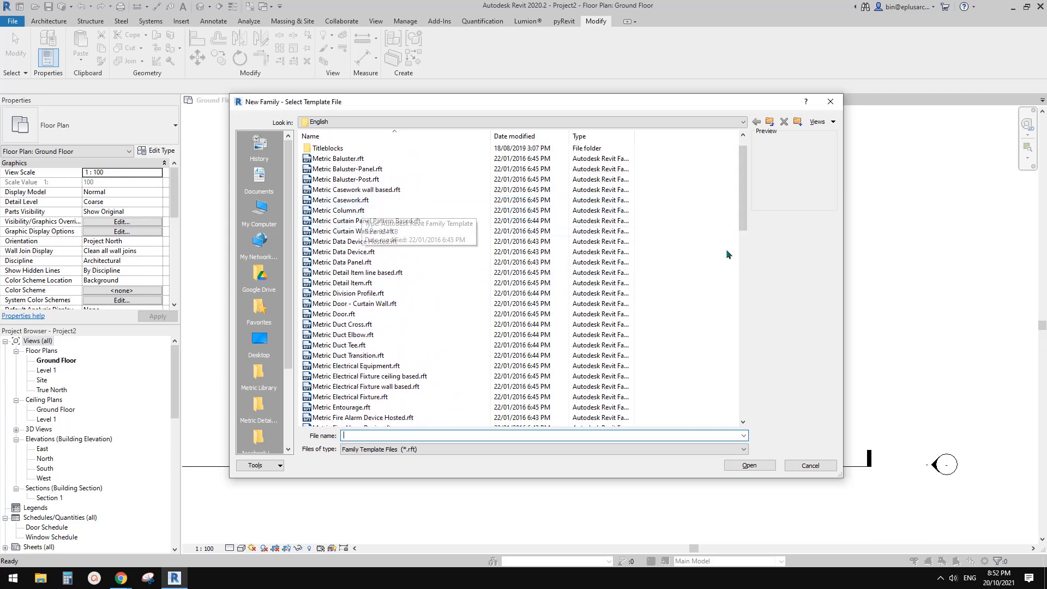
drag(743, 220, 740, 213)
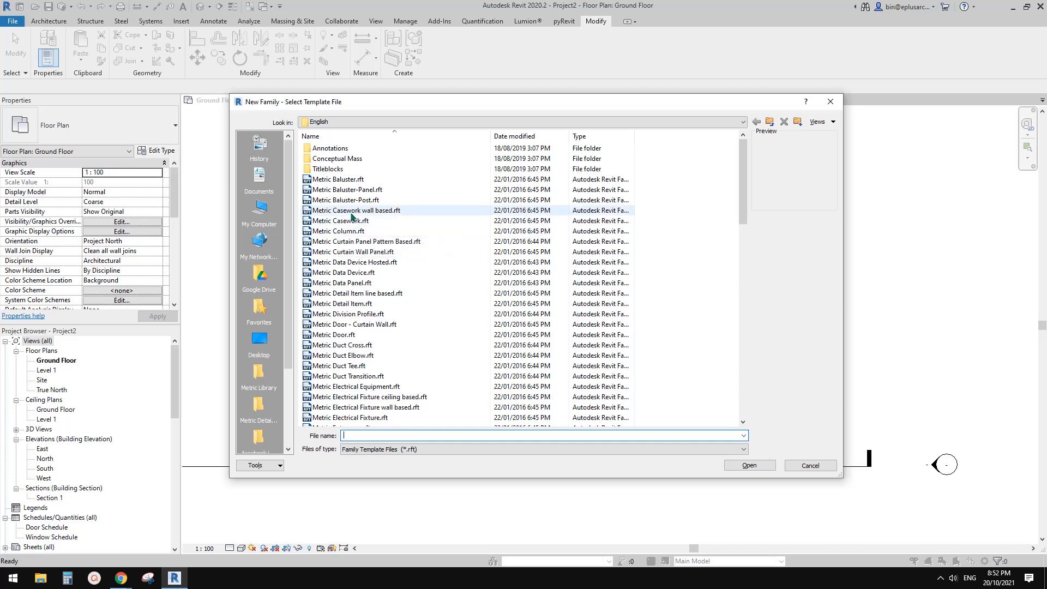
click(362, 223)
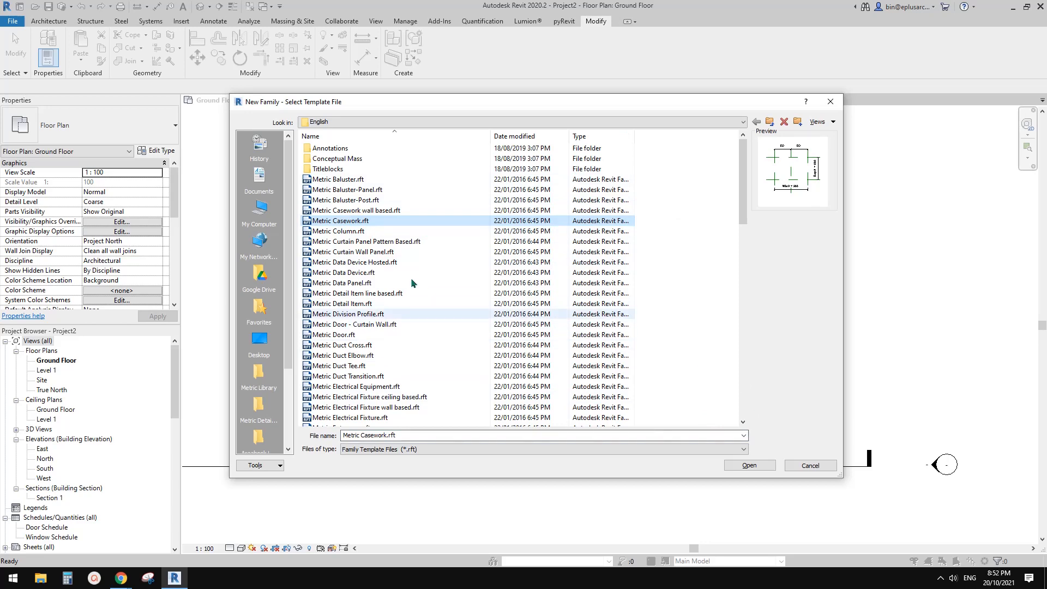
click(750, 466)
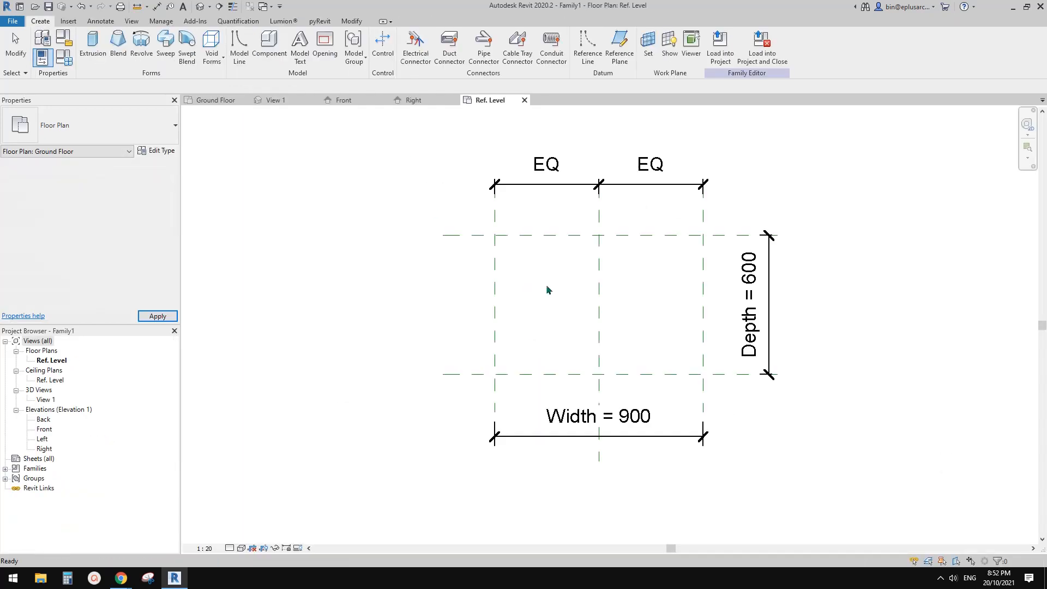
Step: Create a rectangular extrusion on the Width and Depth reference planes, with all four sketch edges locked to them
click(98, 36)
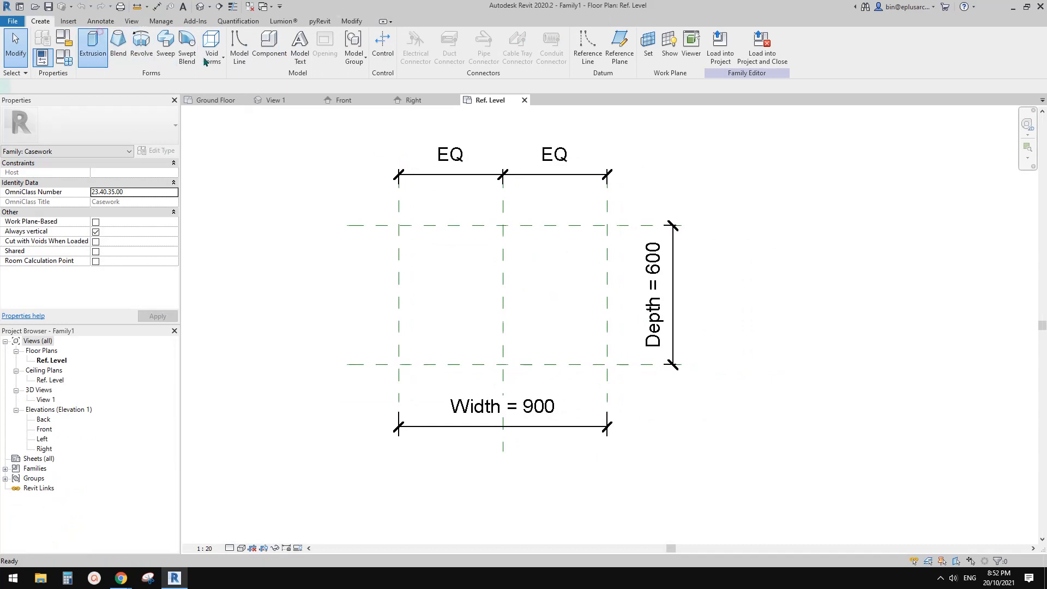
click(409, 37)
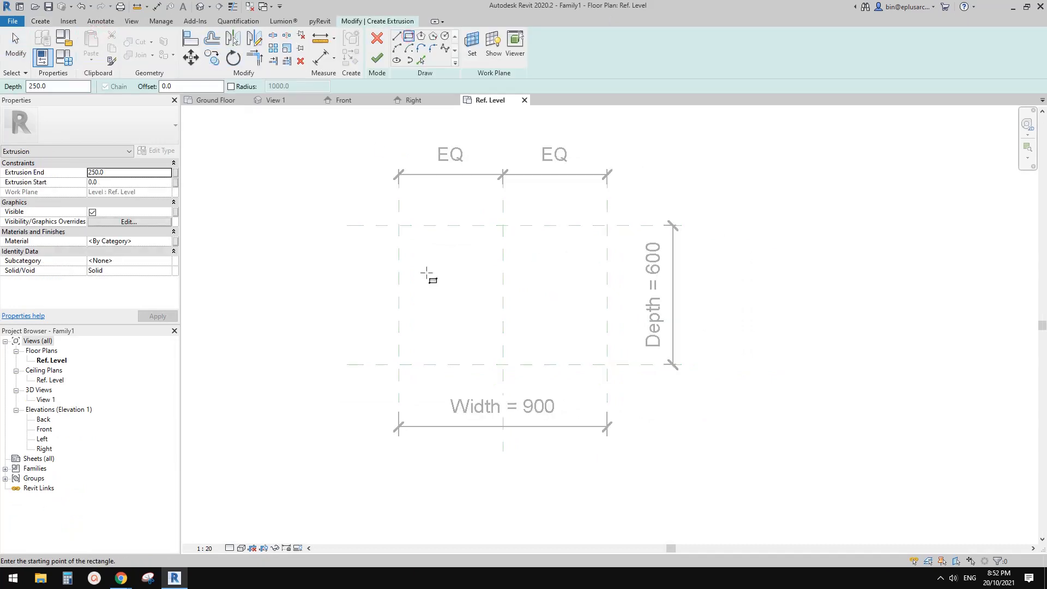
click(398, 225)
click(607, 364)
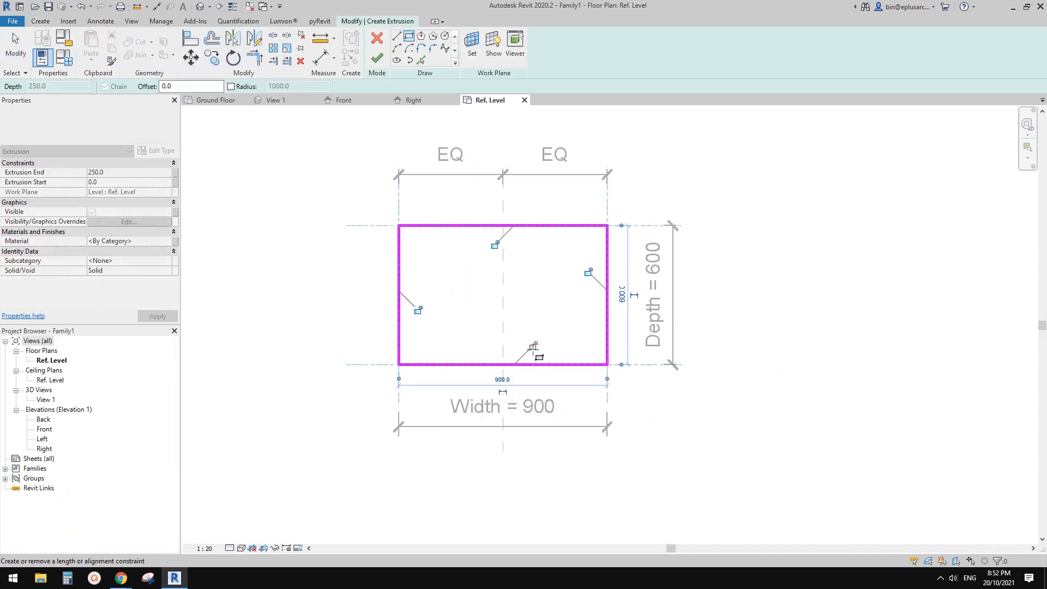
click(534, 347)
click(589, 274)
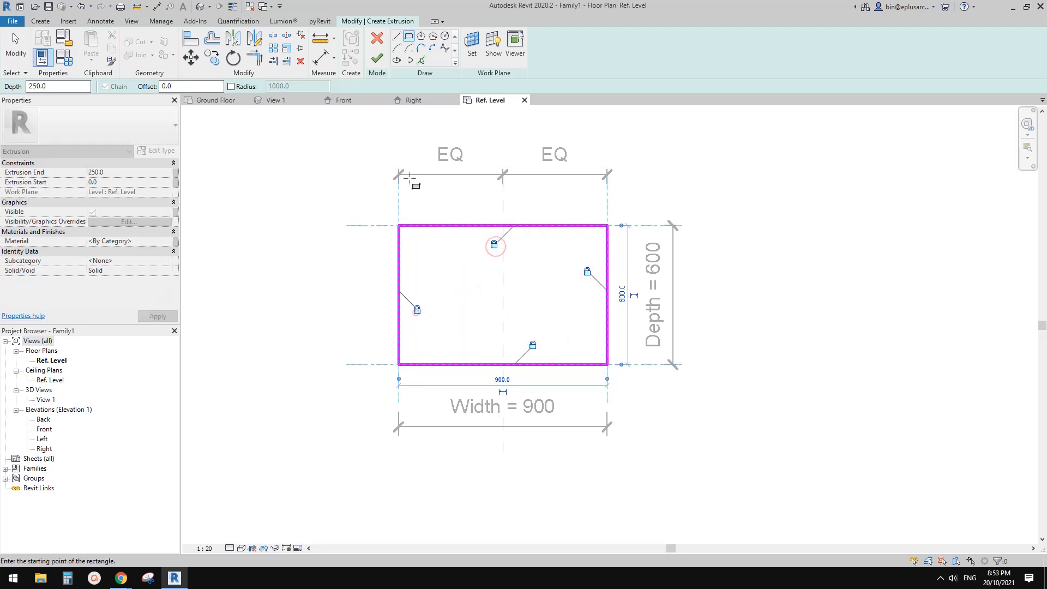
click(377, 58)
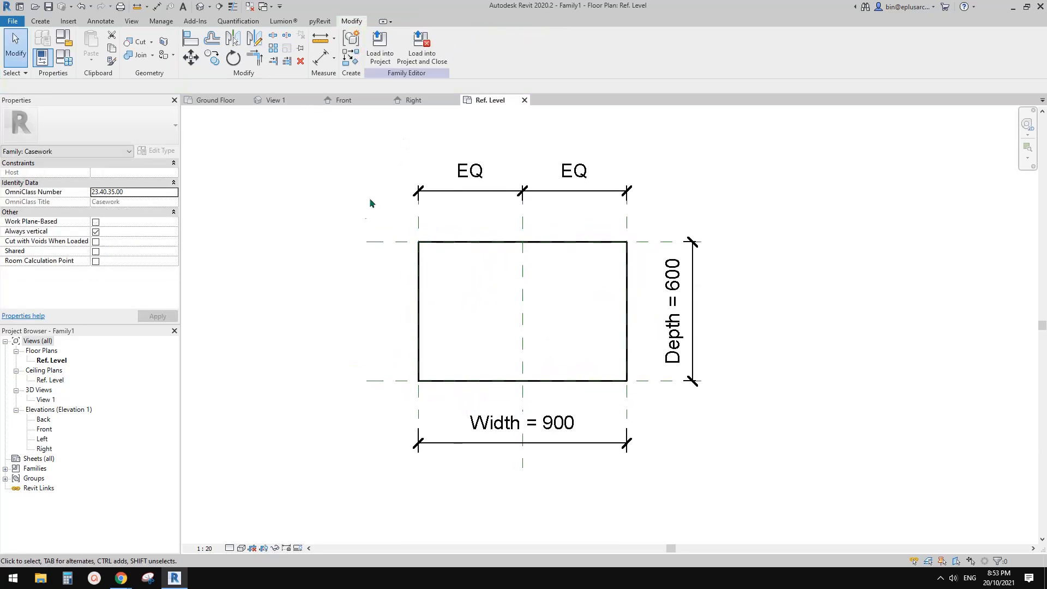
Step: Load the casework family into Project2 and place an instance on the Ground Floor plan, about 5200 mm across and 5800 mm down from the room's corner
click(381, 54)
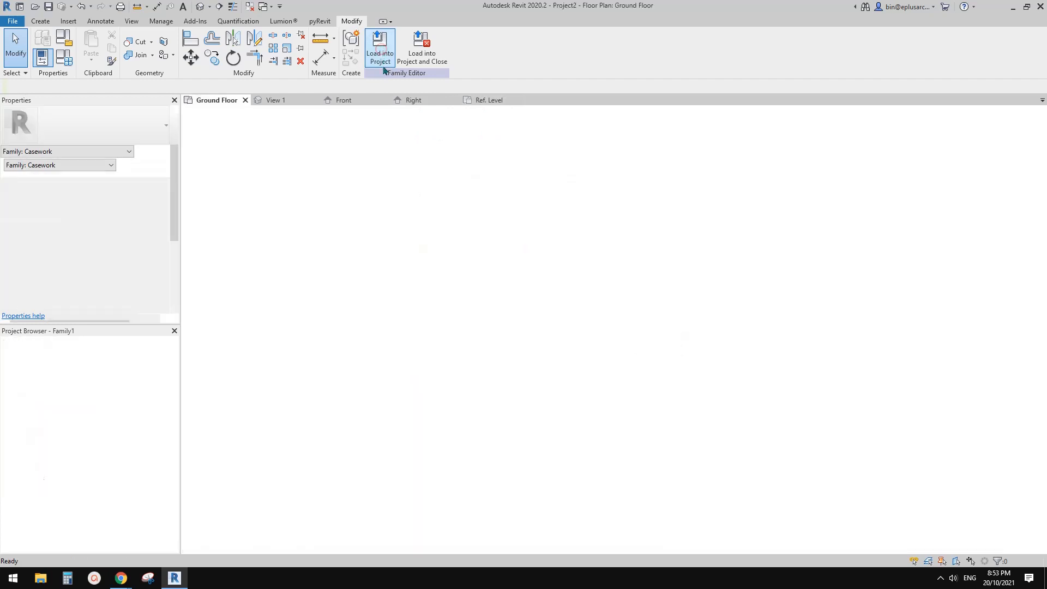
click(586, 358)
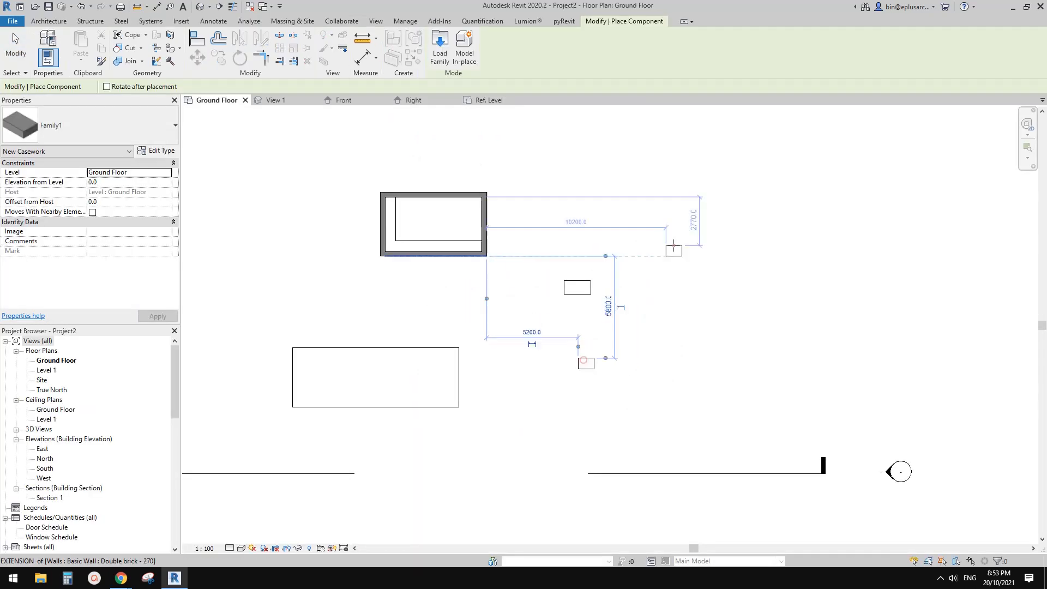
Step: Place twelve more instances of the Family1 casework freely around the Ground Floor plan, outside the room, and inspect them in 3D
click(674, 245)
click(657, 334)
click(641, 364)
click(742, 338)
click(655, 284)
click(738, 283)
click(681, 344)
click(714, 376)
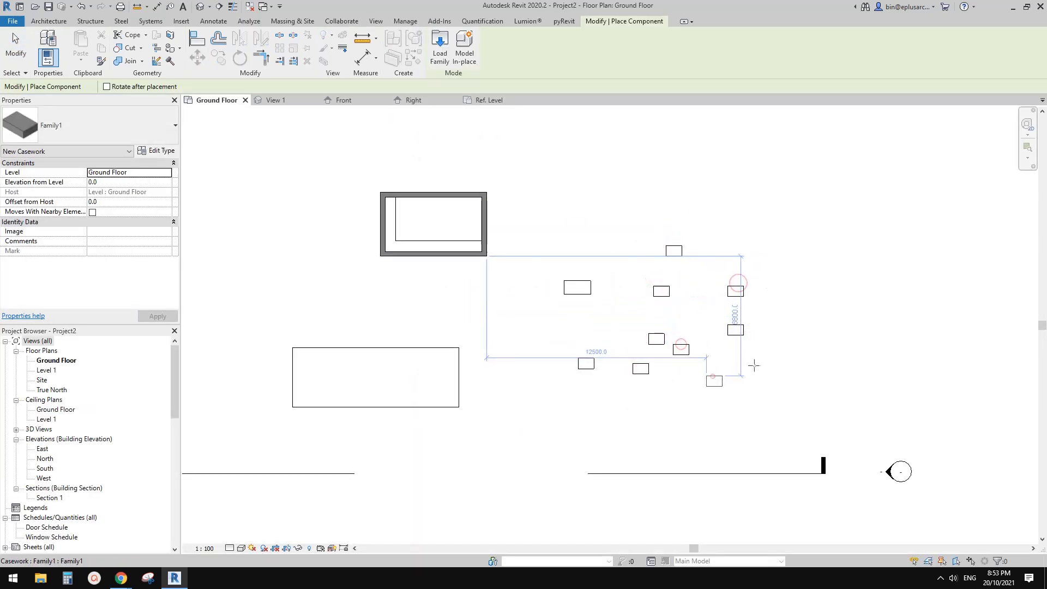
click(755, 364)
click(786, 241)
click(709, 279)
click(735, 204)
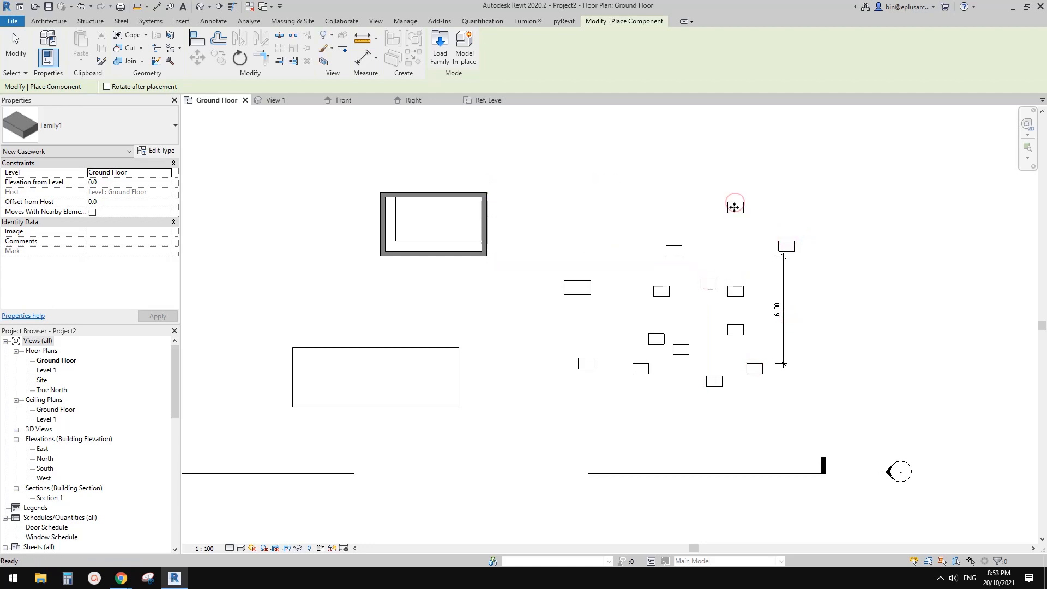
key(Escape)
key(Escape)
click(207, 8)
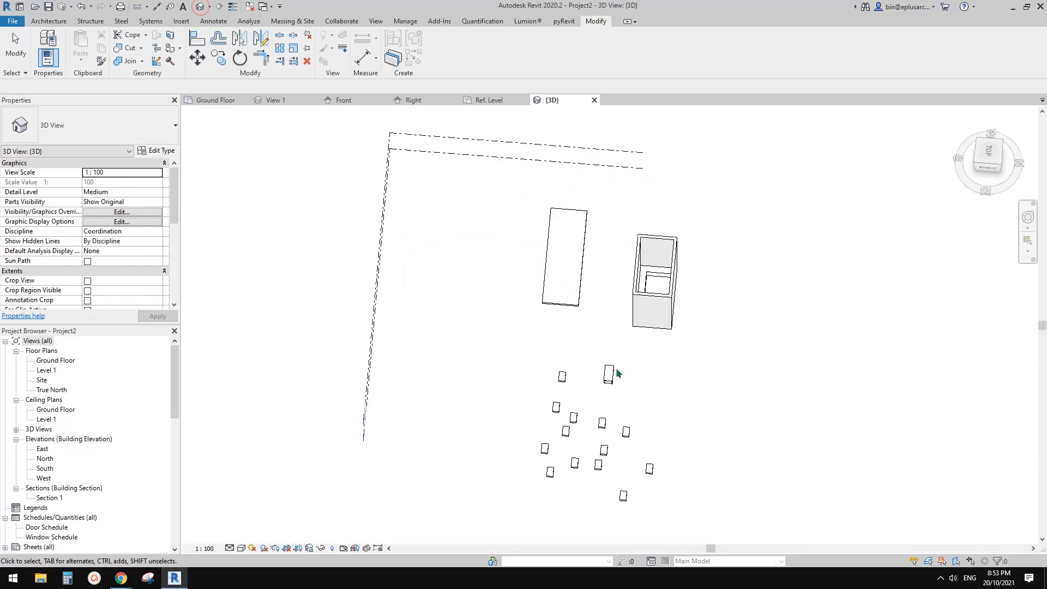
scroll(676, 376, up, 3)
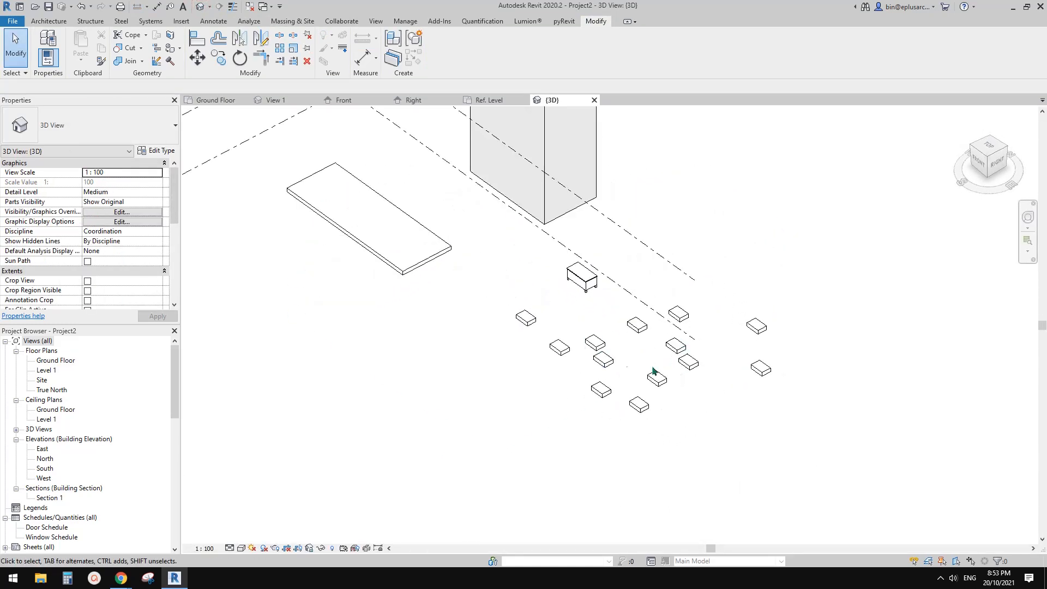
middle_drag(653, 370, 609, 398)
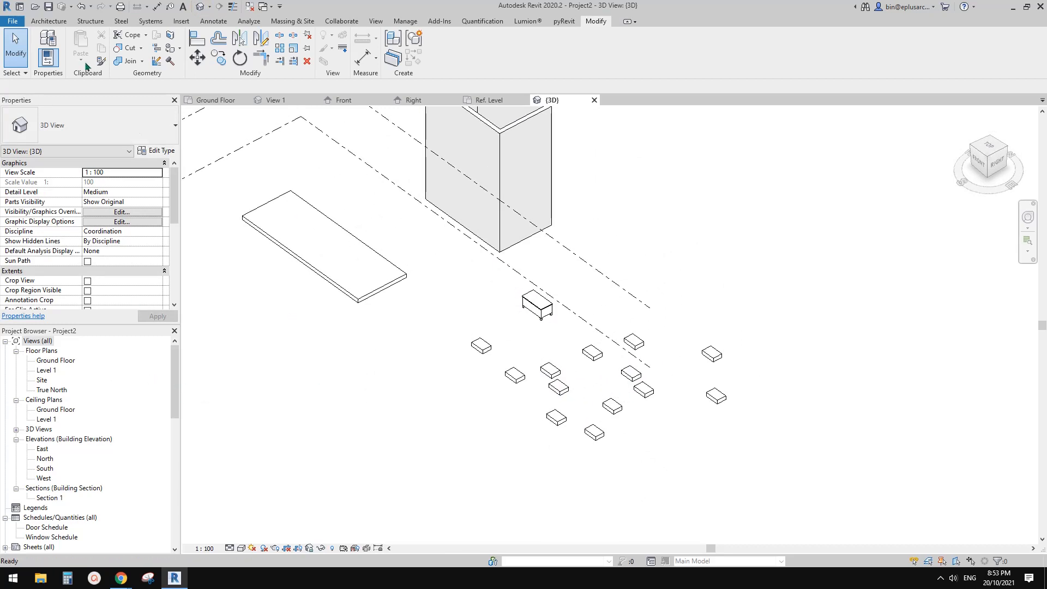
Step: Create a new family from the Metric Casework wall based.rft template
click(16, 22)
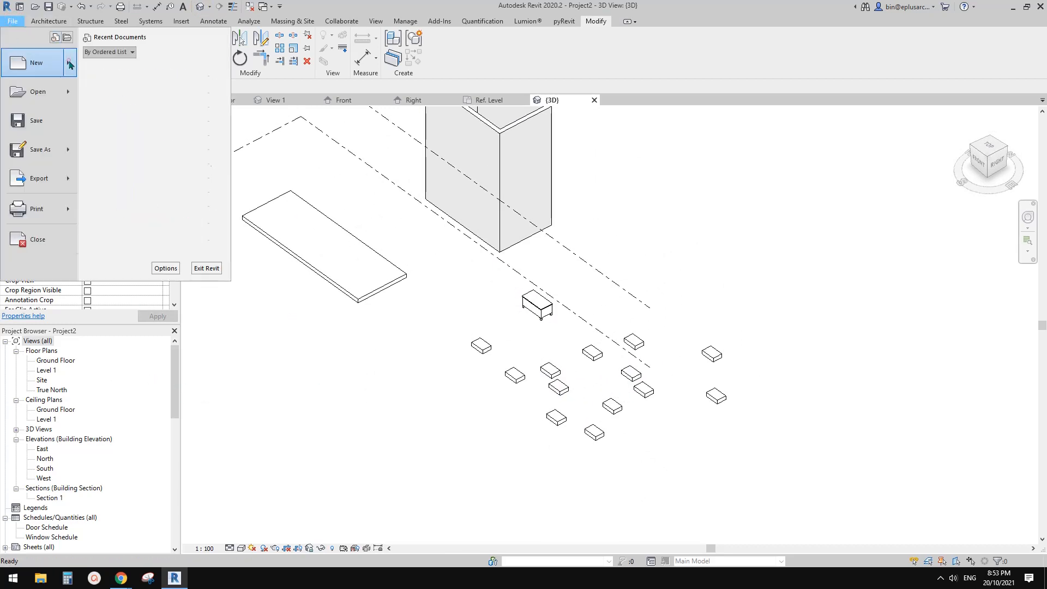
mouse_move(32, 66)
click(136, 93)
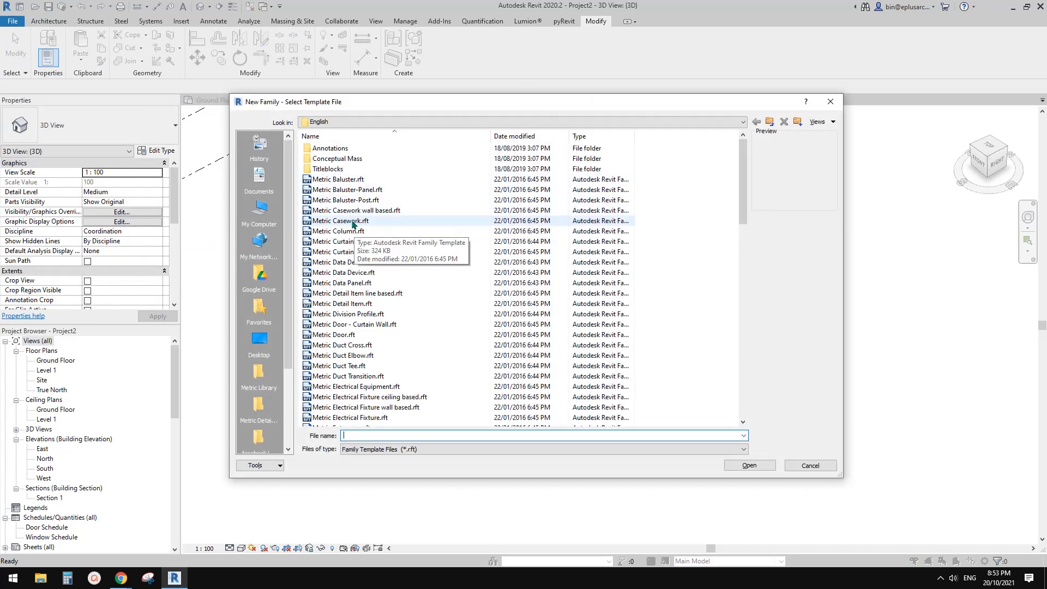
click(360, 212)
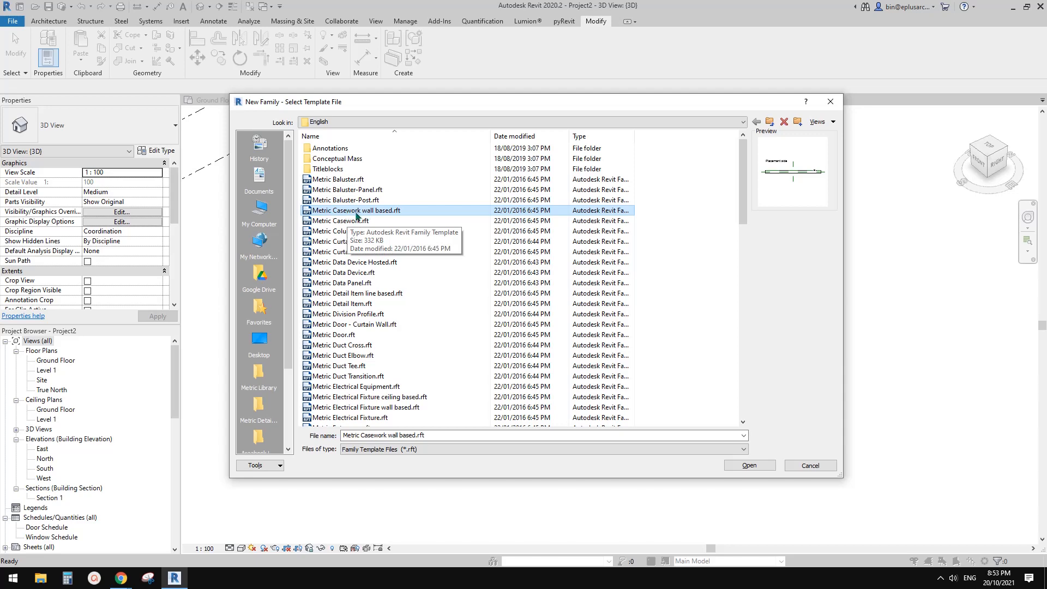
click(749, 465)
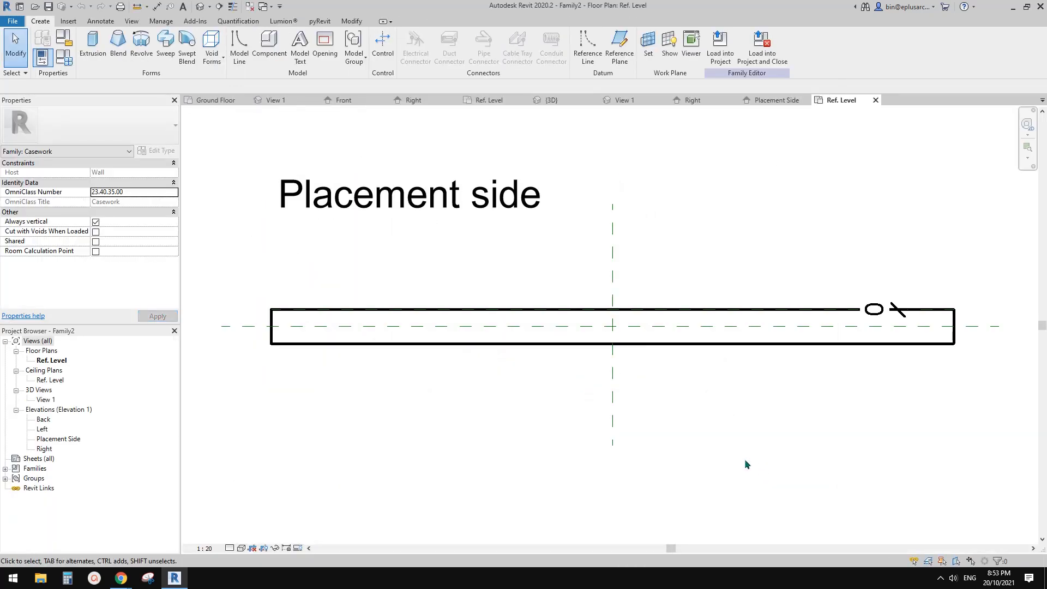
Step: Examine the template's built-in host wall and its placement side in the Ref. Level plan
scroll(600, 384, down, 2)
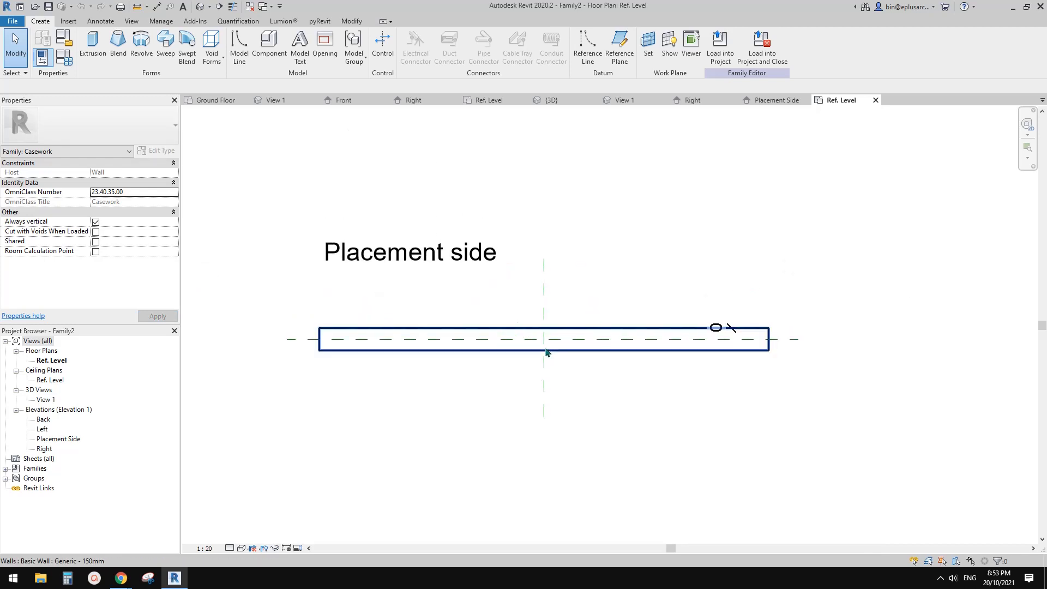
middle_drag(535, 343, 538, 348)
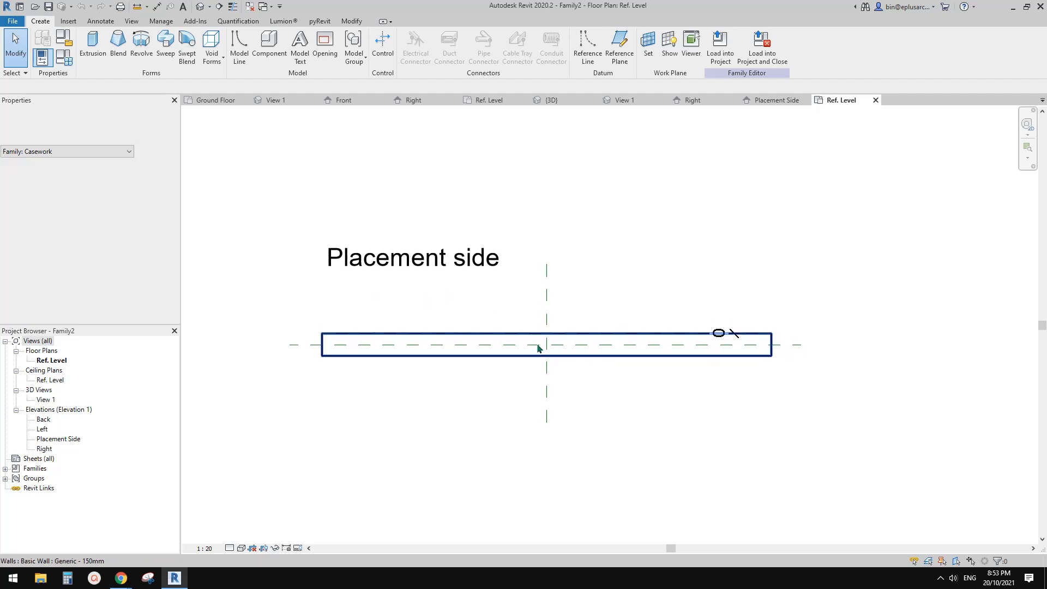
click(452, 337)
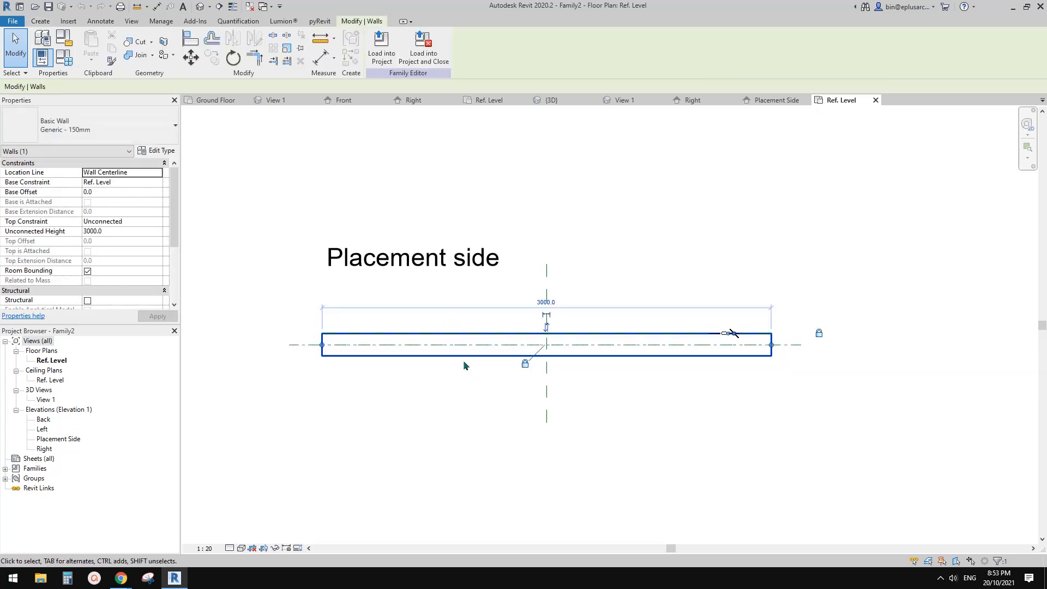
middle_drag(496, 347, 494, 355)
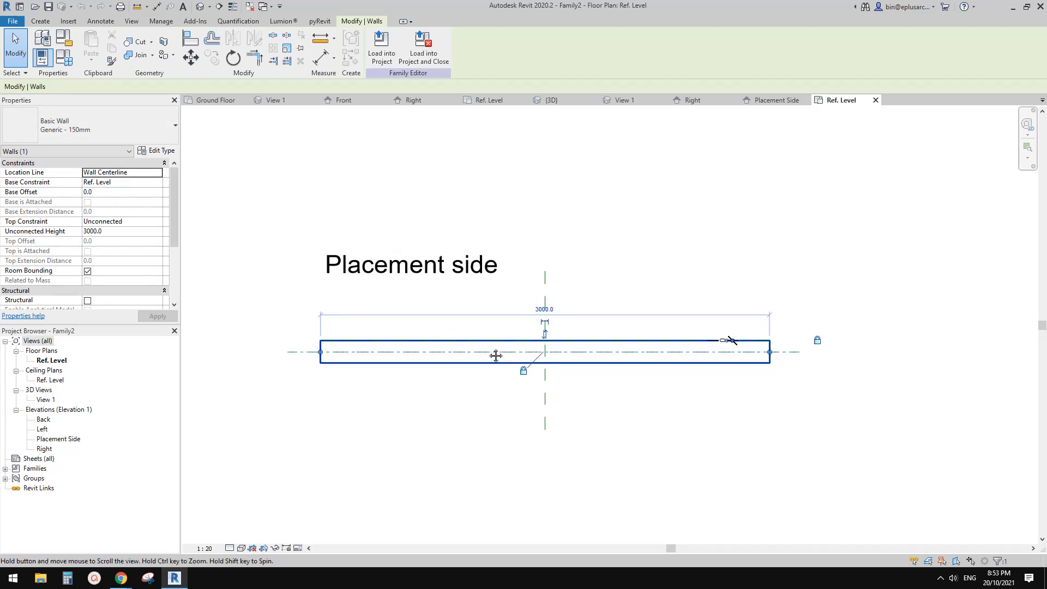
key(Escape)
click(608, 341)
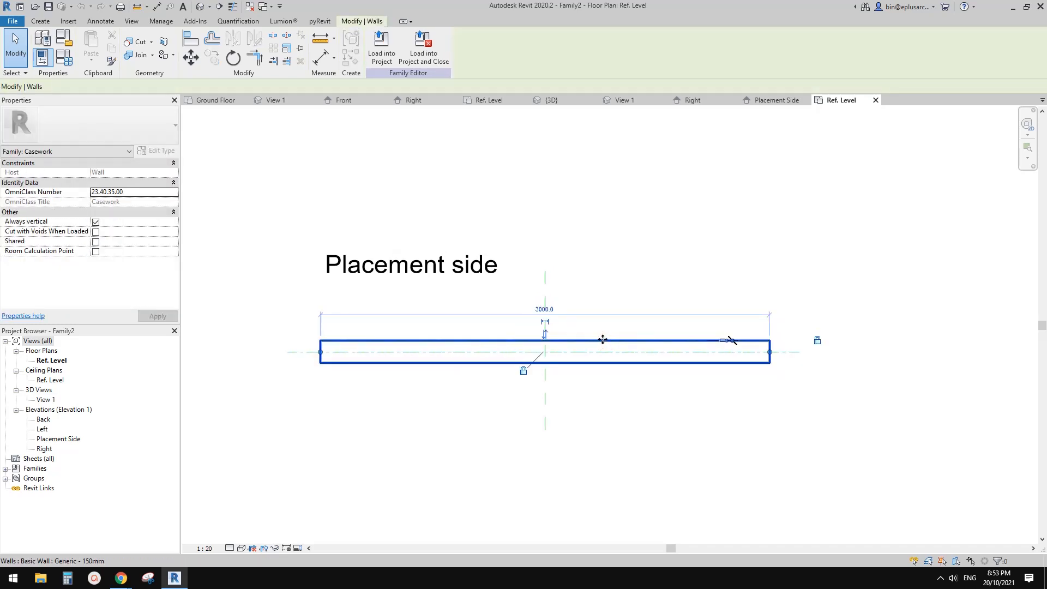
middle_drag(456, 316, 458, 319)
key(Escape)
Step: Create a rectangular extrusion about 1180 mm by 460 mm against the host wall's placement-side face
click(42, 22)
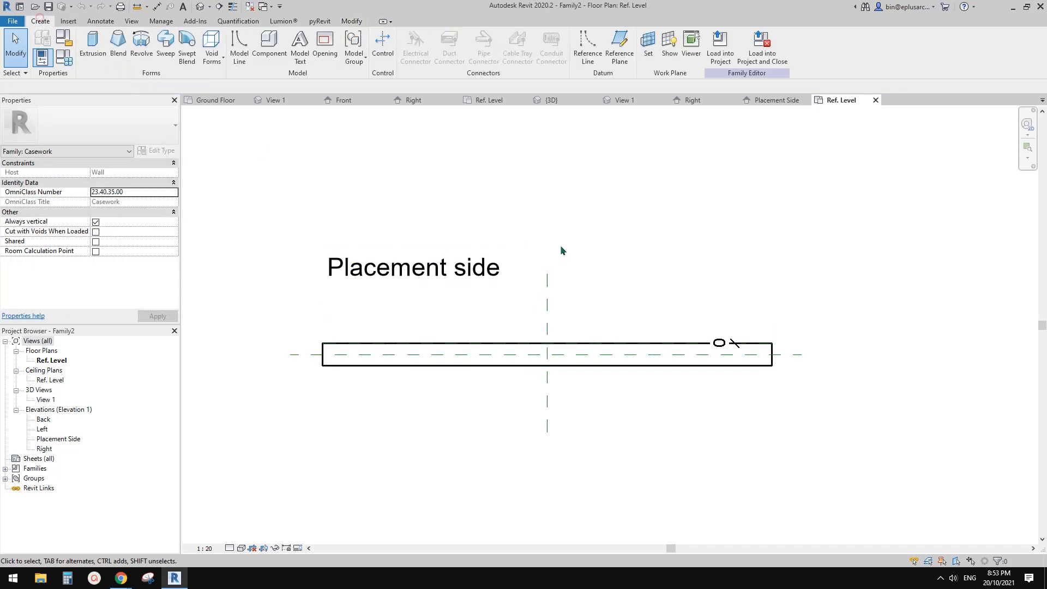
click(92, 44)
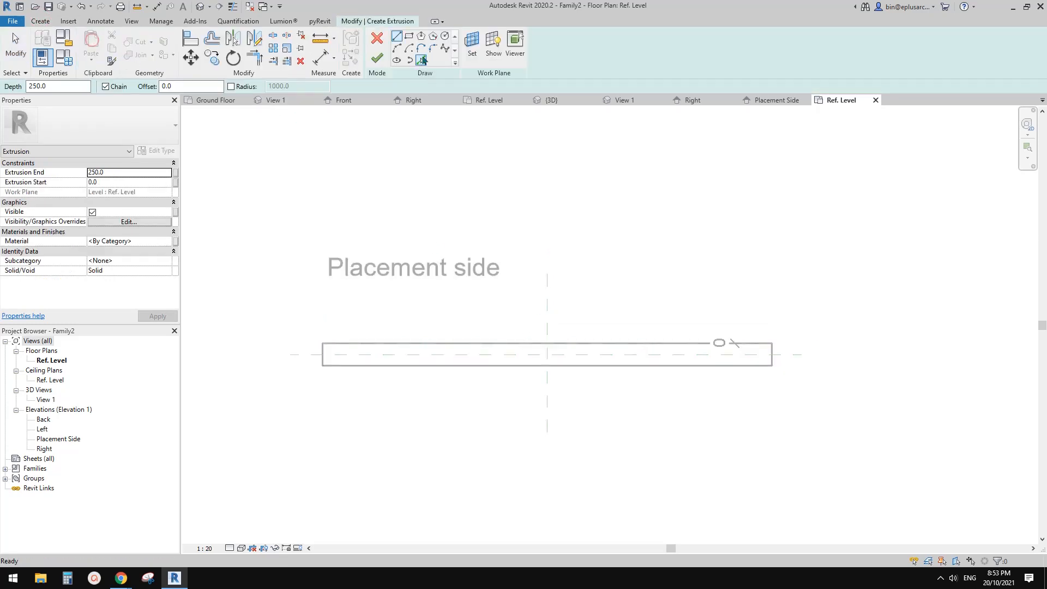
click(408, 38)
click(463, 337)
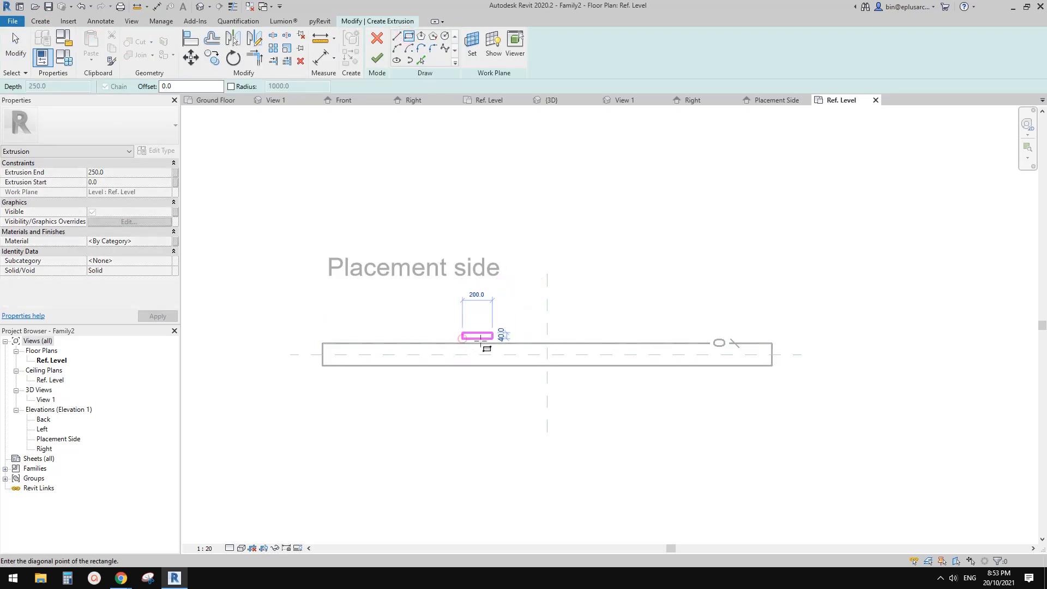
click(462, 339)
click(465, 343)
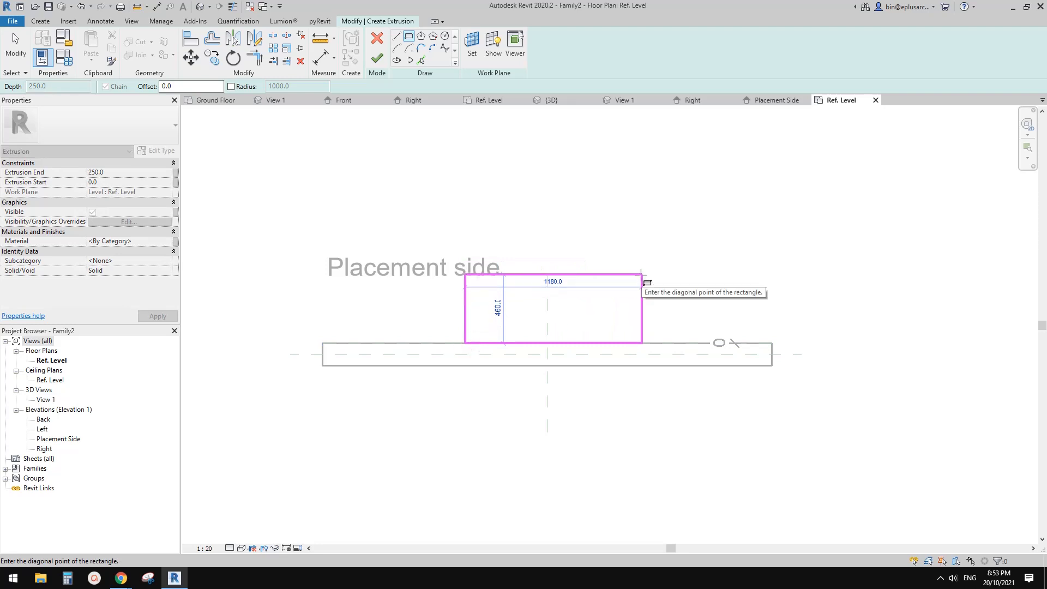
click(641, 274)
key(Escape)
key(Escape)
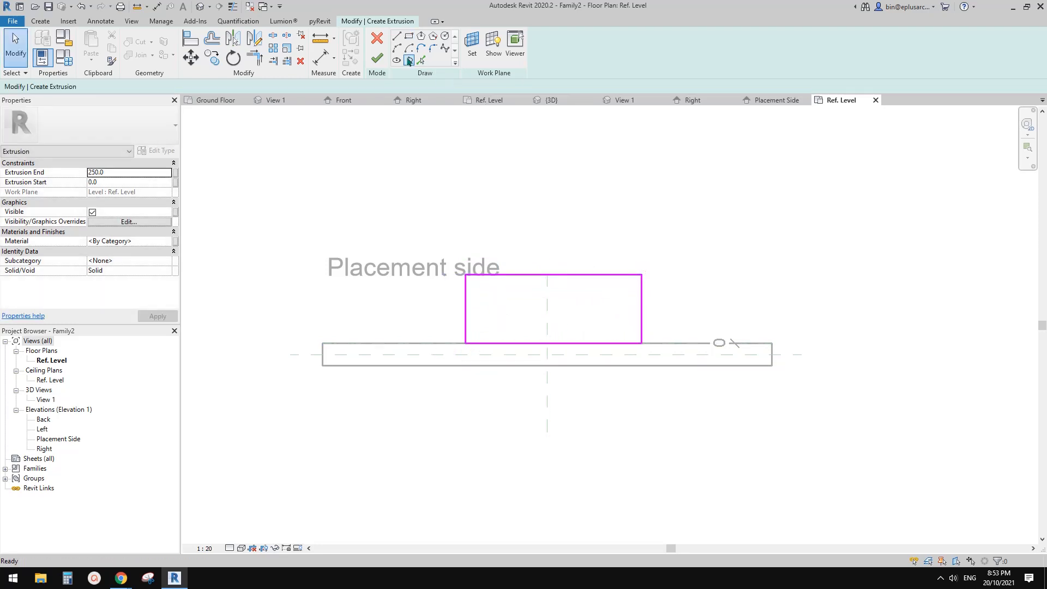
click(376, 59)
click(452, 146)
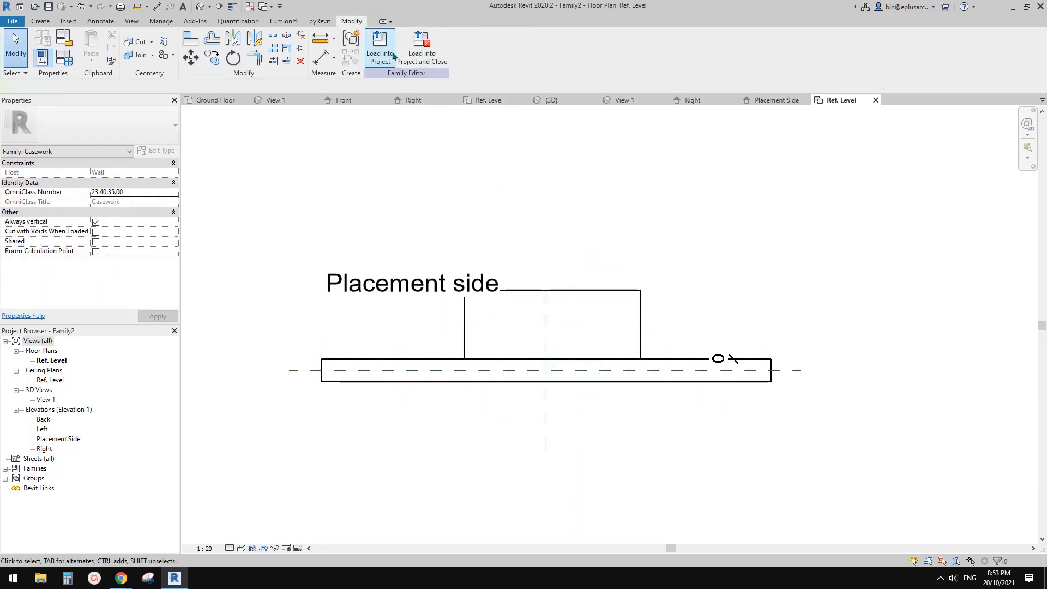
Step: Load the wall-based casework family into Project2 and place it on the outer face of the room's upper wall, about 1500 mm from its left end
click(382, 53)
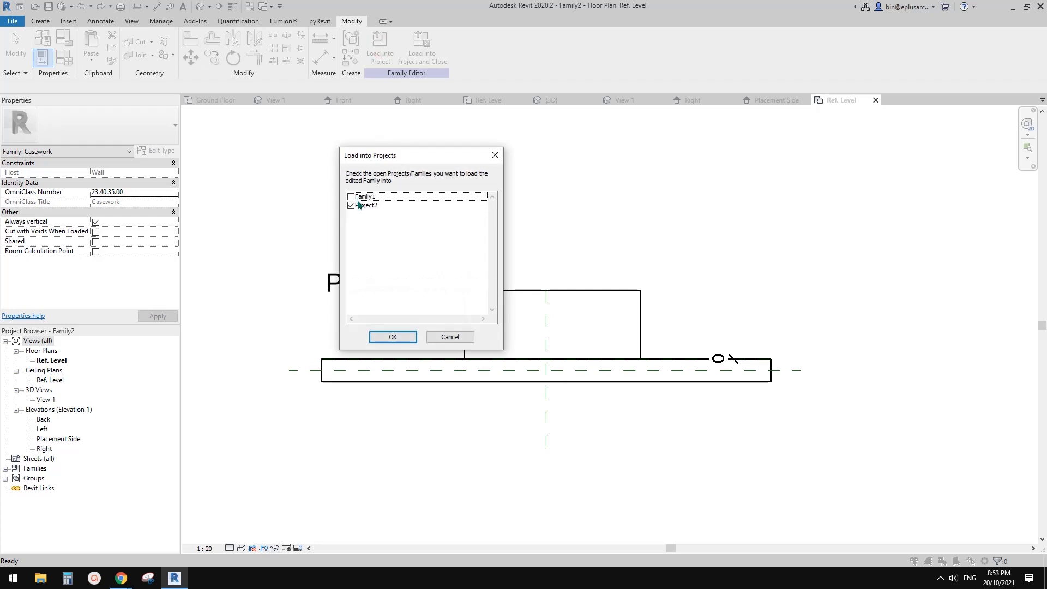
click(392, 337)
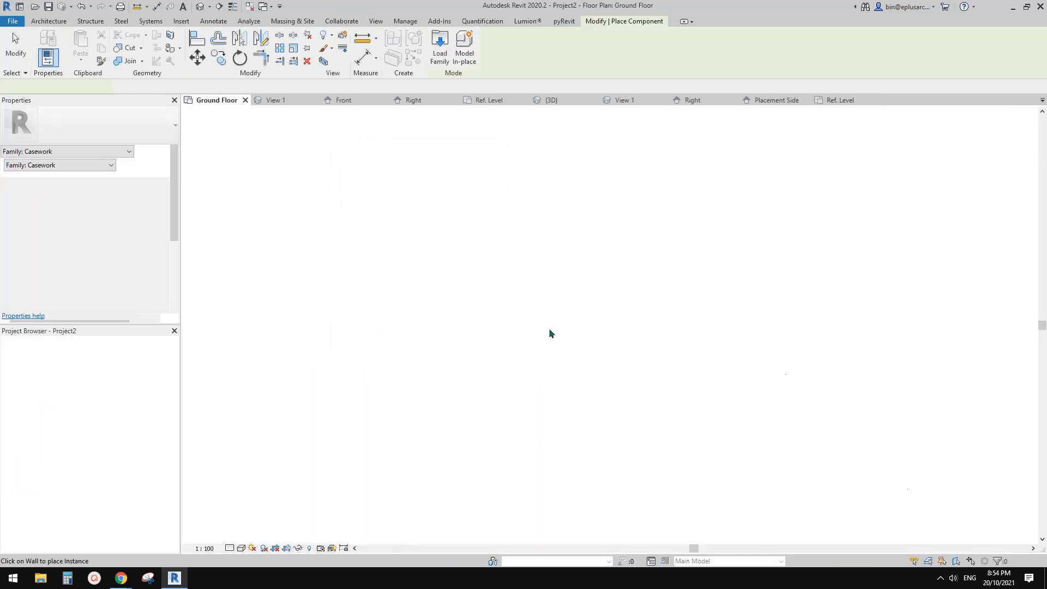
middle_drag(691, 406, 689, 404)
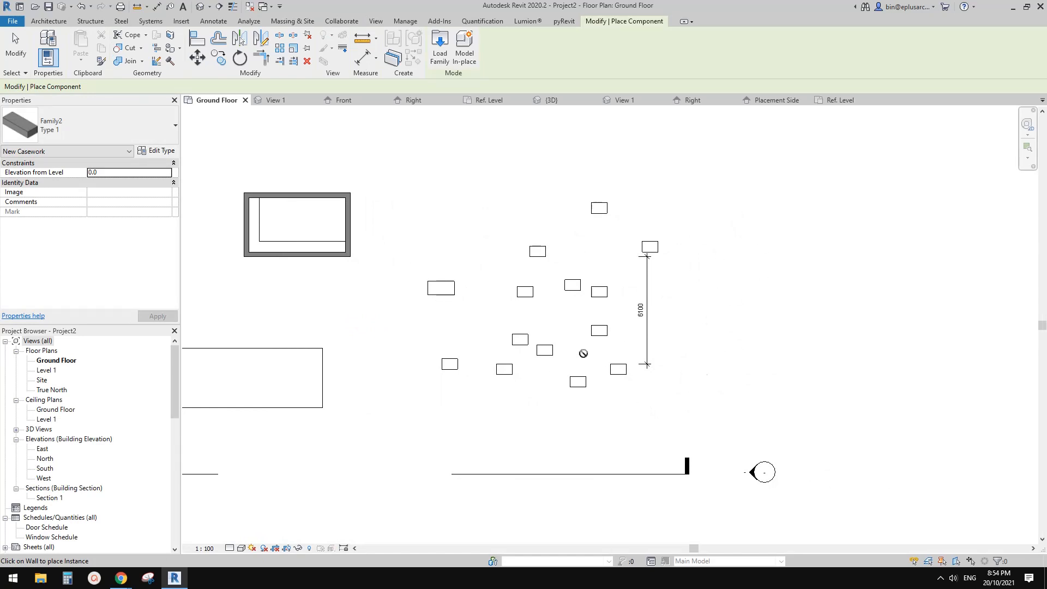
middle_drag(597, 336, 772, 355)
scroll(745, 332, up, 1)
middle_drag(746, 332, 786, 347)
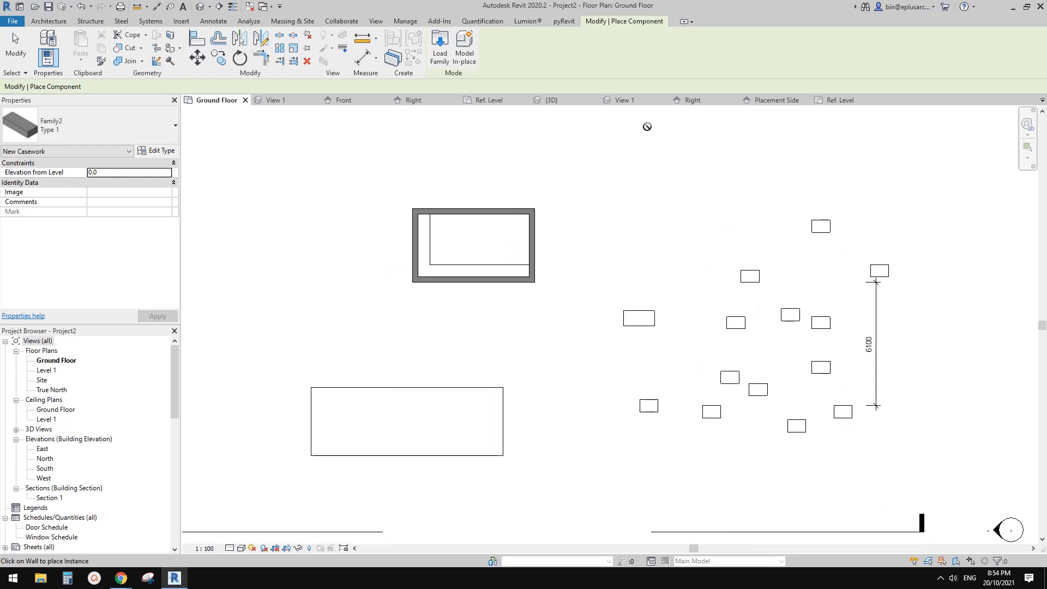
scroll(457, 209, up, 3)
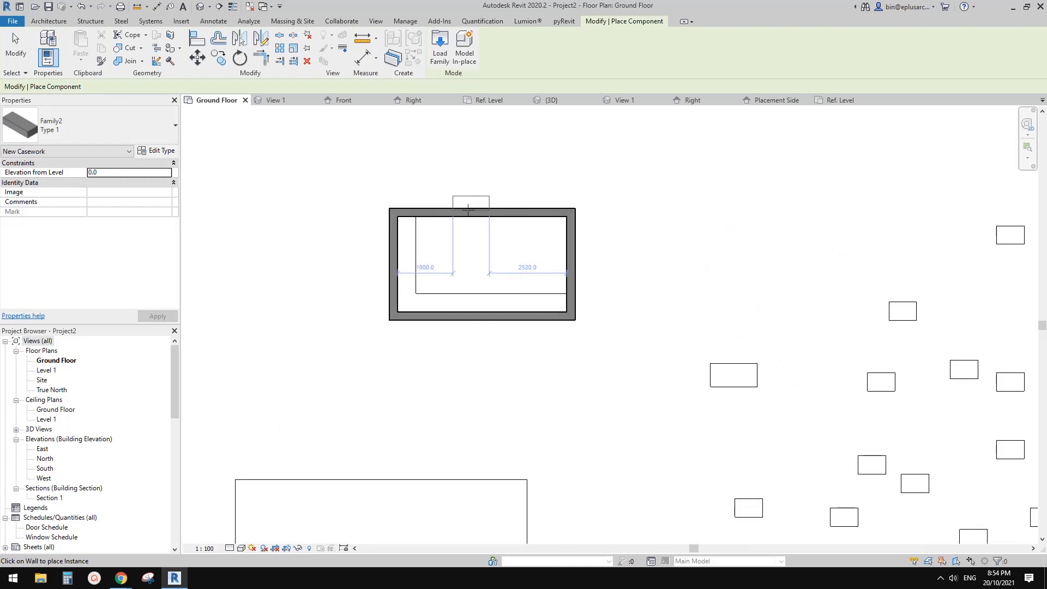
click(460, 209)
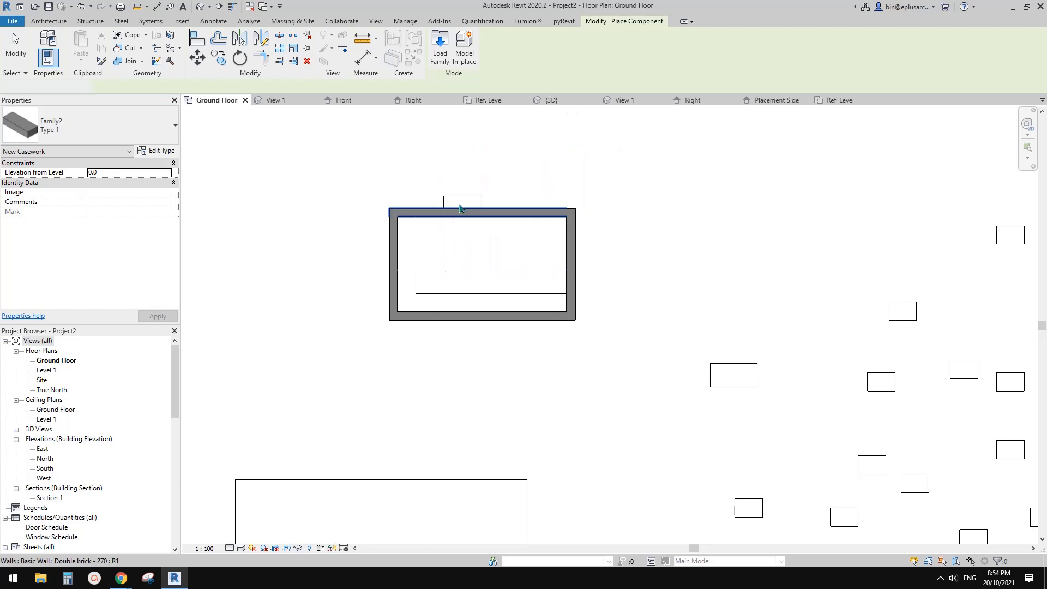
key(Escape)
key(Escape)
Step: In the 3D view, create similar instances of the wall-based casework at various heights on two outer faces of the room's walls
click(202, 9)
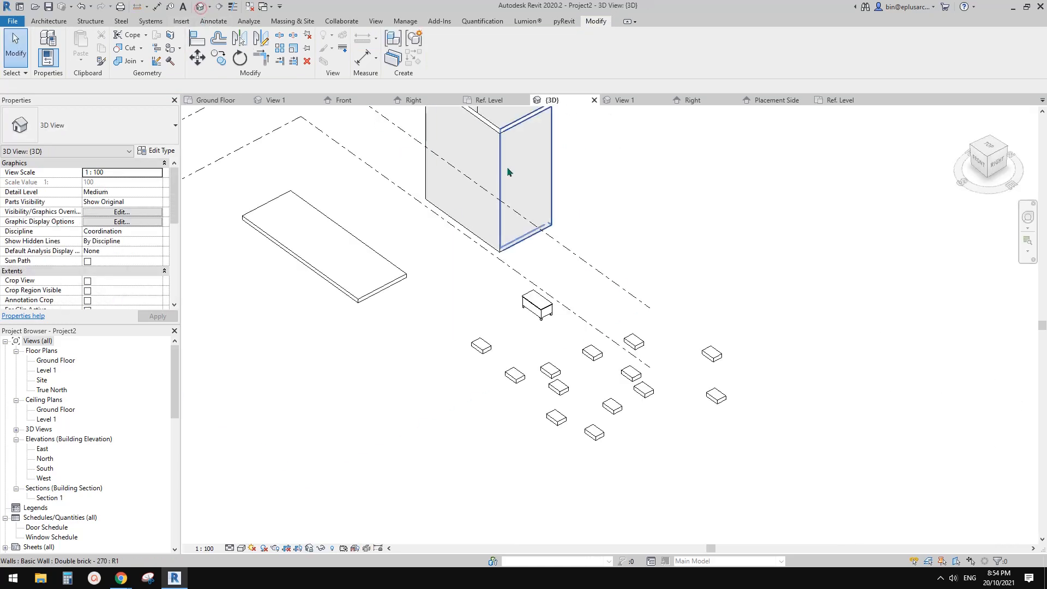
shift+middle_drag(549, 229, 354, 240)
scroll(555, 381, up, 4)
click(576, 380)
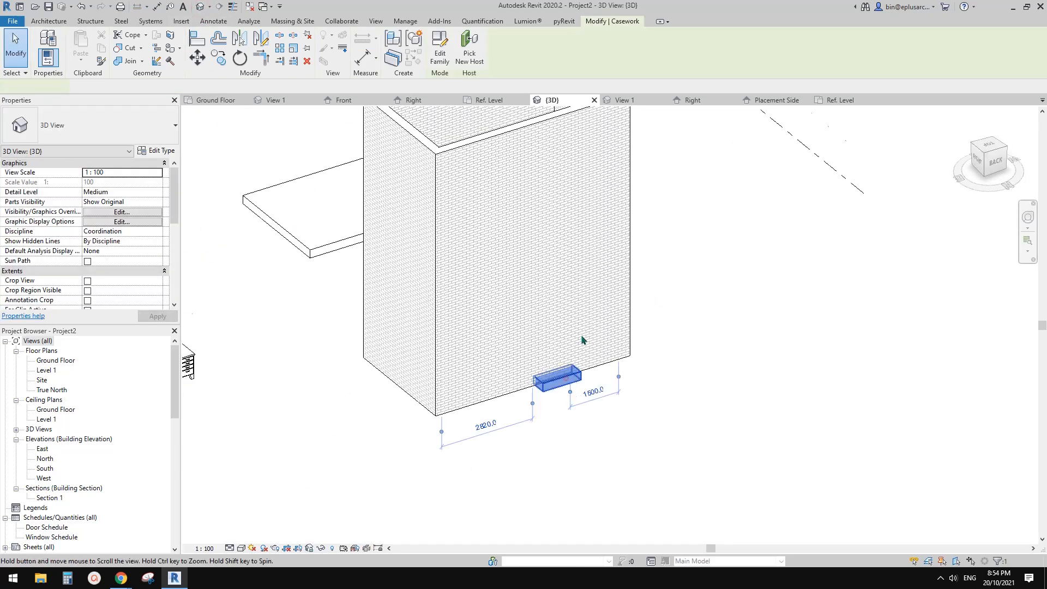
middle_drag(582, 341, 580, 281)
key(c)
key(s)
mouse_move(501, 330)
shift+middle_down()
mouse_move(509, 389)
mouse_move(631, 377)
shift+middle_up()
click(524, 360)
click(587, 282)
click(534, 306)
click(572, 247)
click(522, 249)
click(442, 371)
click(428, 313)
Step: Try to place the wall-based casework in the empty space away from any wall
scroll(667, 507, down, 1)
mouse_move(668, 507)
middle_down()
mouse_move(607, 323)
mouse_move(727, 283)
middle_up()
click(696, 414)
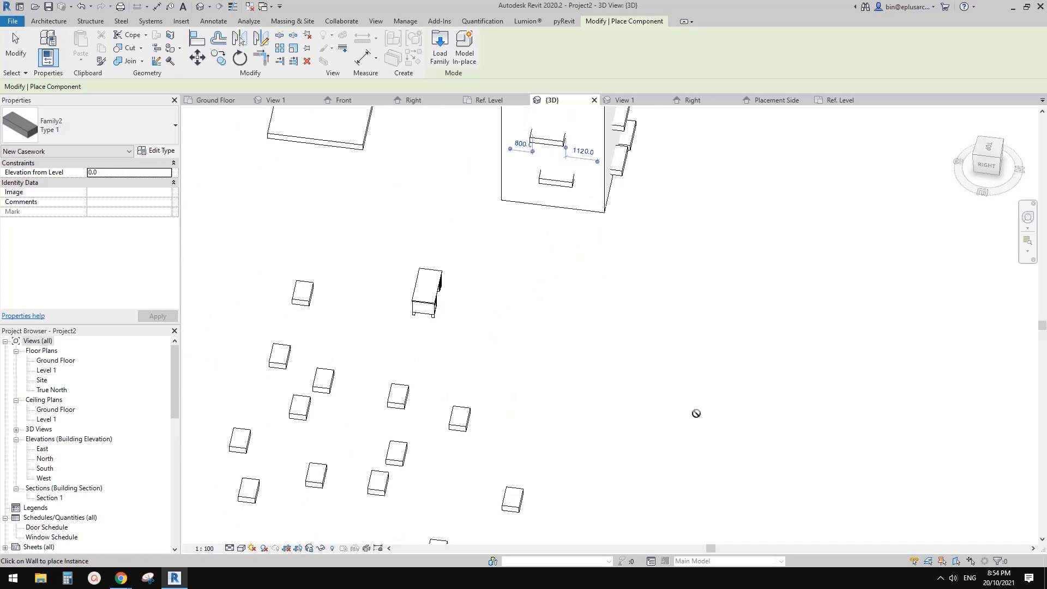
click(525, 412)
click(423, 375)
click(596, 393)
click(439, 474)
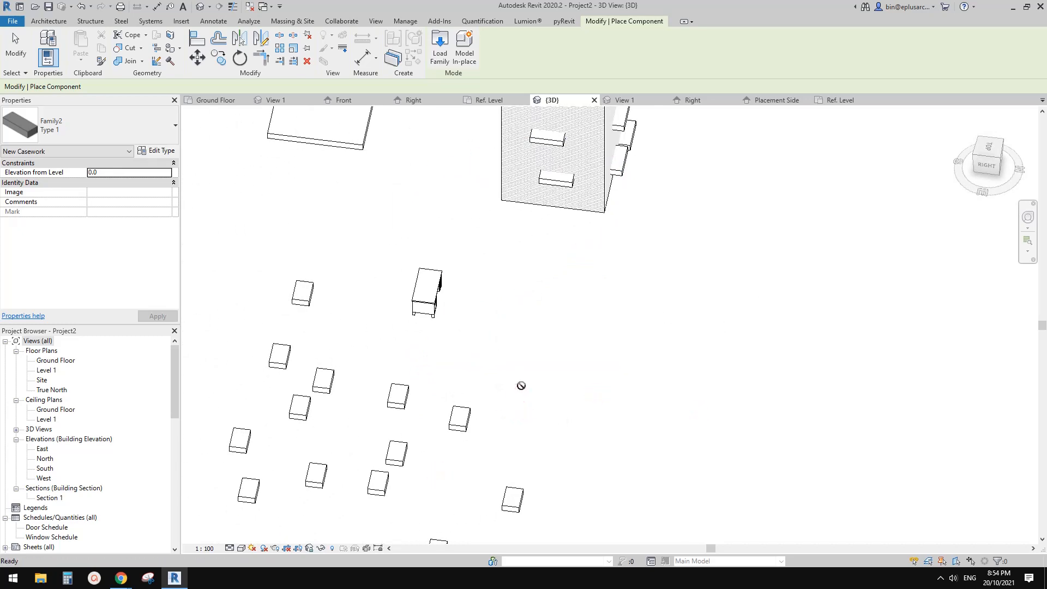
key(Escape)
Step: Draw a straight freestanding wall beside the room in the 3D view
mouse_move(521, 386)
shift+middle_down()
mouse_move(544, 346)
mouse_move(544, 226)
mouse_move(538, 276)
mouse_move(500, 285)
shift+middle_up()
key(w)
key(a)
click(494, 345)
click(609, 348)
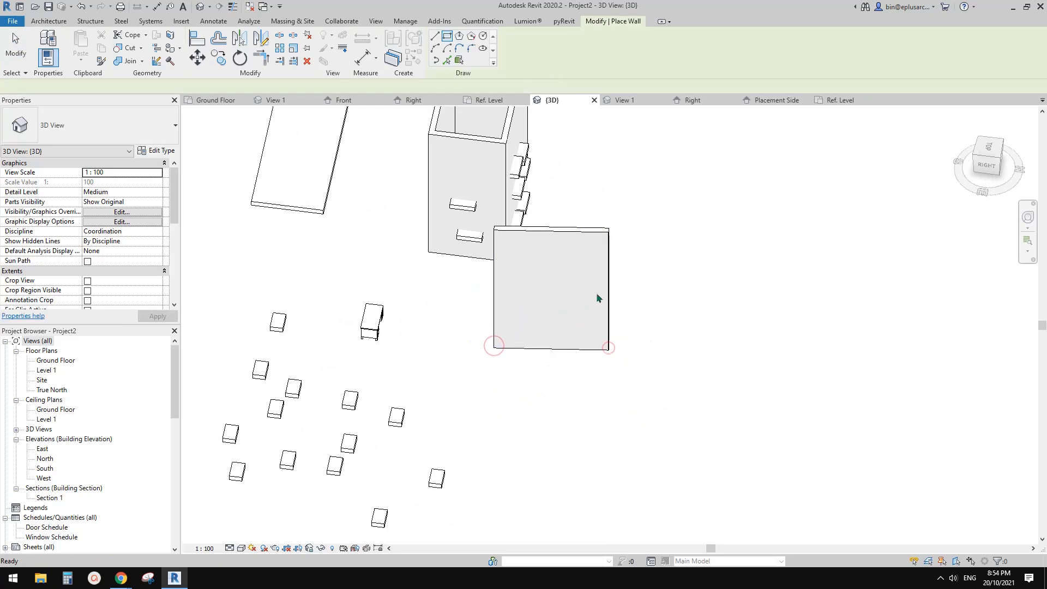
key(Escape)
Step: Place an M_Single-Flush 0813 x 2134mm door in the freestanding wall, about 1400 mm from its left end
key(d)
key(r)
scroll(559, 339, up, 2)
click(526, 351)
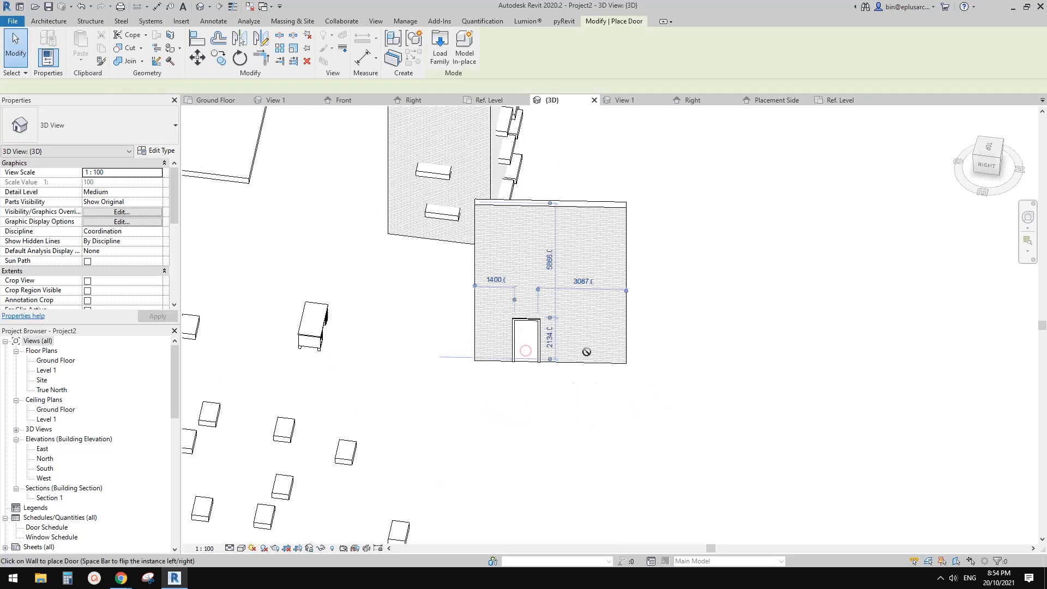
Step: Place three windows in a row in the freestanding wall, above the level of the door
middle_drag(600, 351, 528, 274)
scroll(571, 326, down, 3)
scroll(608, 354, down, 1)
middle_drag(641, 383, 821, 386)
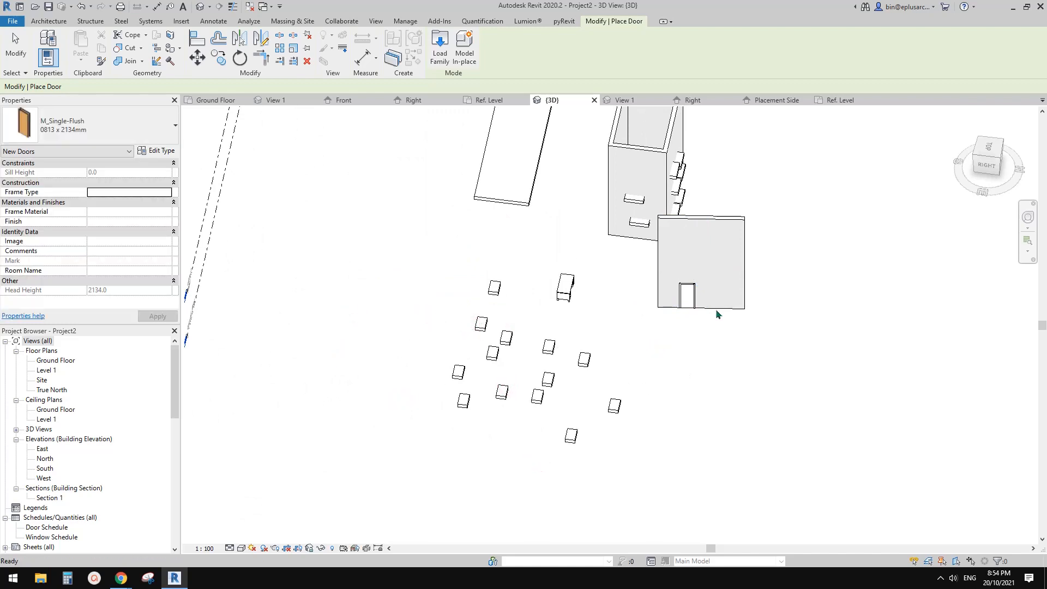
key(w)
key(n)
click(713, 265)
click(691, 261)
click(731, 266)
key(Escape)
key(Escape)
Step: Examine the wall, ceiling, floor, roof and face based options among the new-family template files, and leave without creating a family
middle_drag(631, 255, 526, 327)
scroll(616, 284, up, 1)
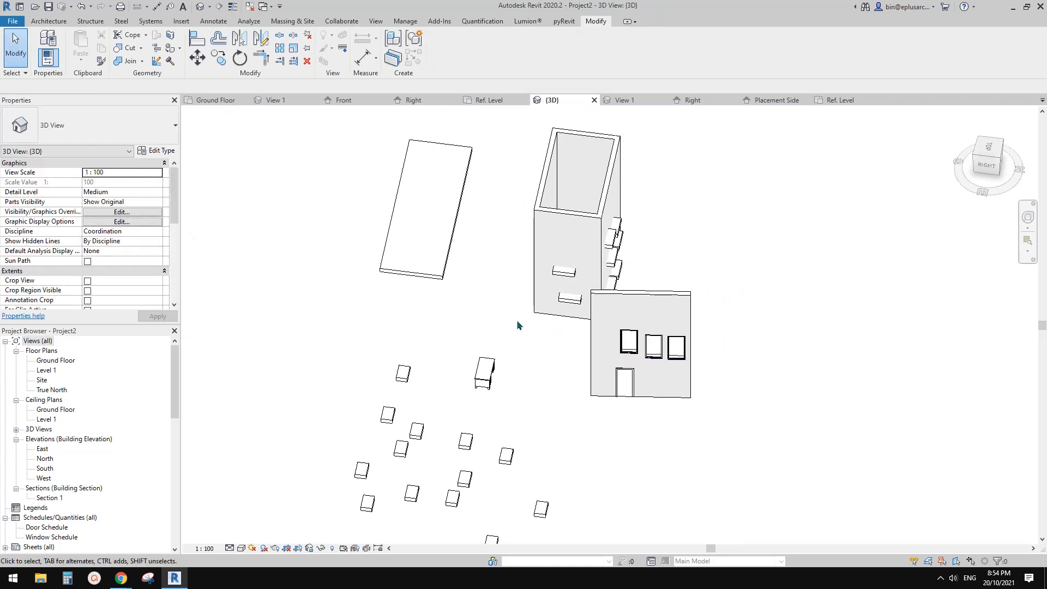
click(13, 21)
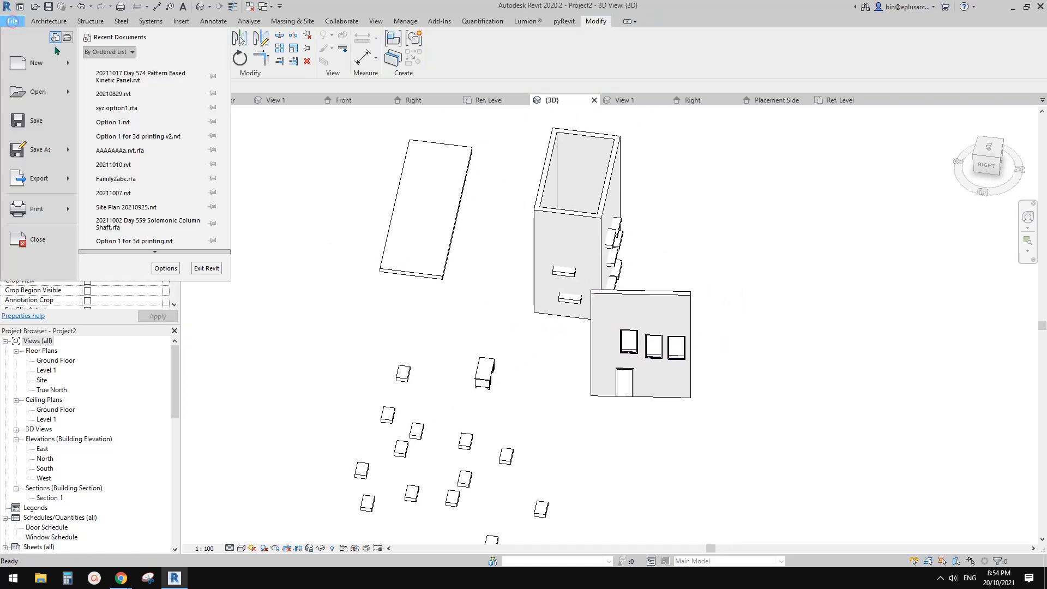
click(68, 63)
click(131, 101)
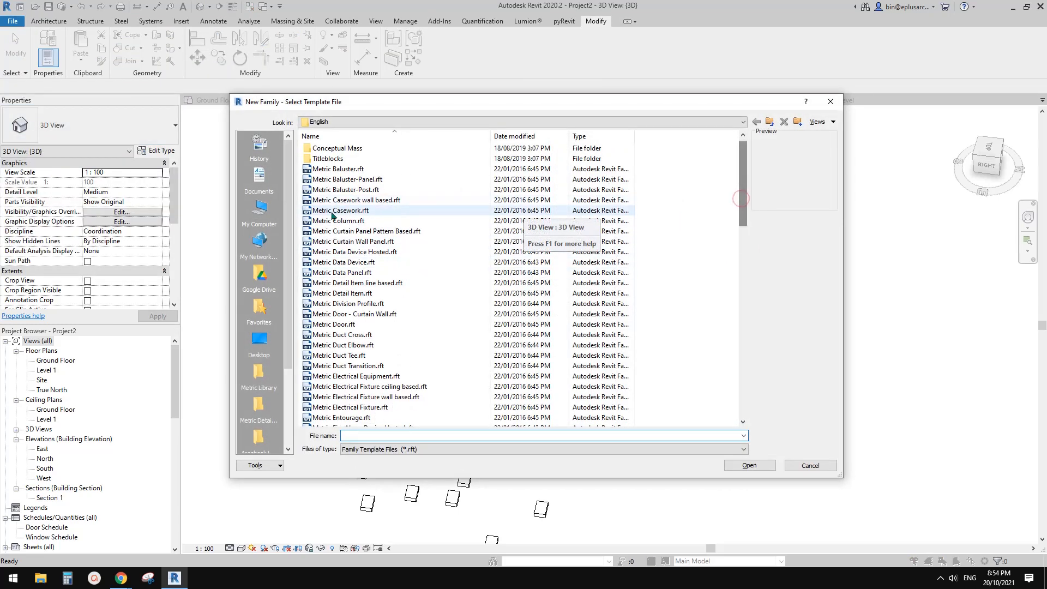
scroll(369, 204, down, 1)
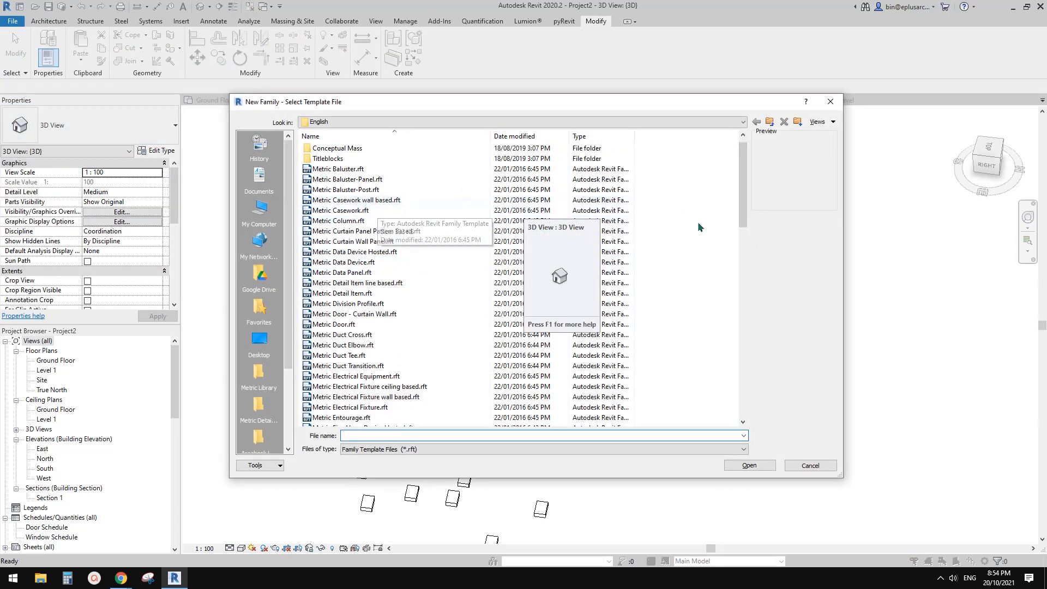
drag(741, 200, 736, 284)
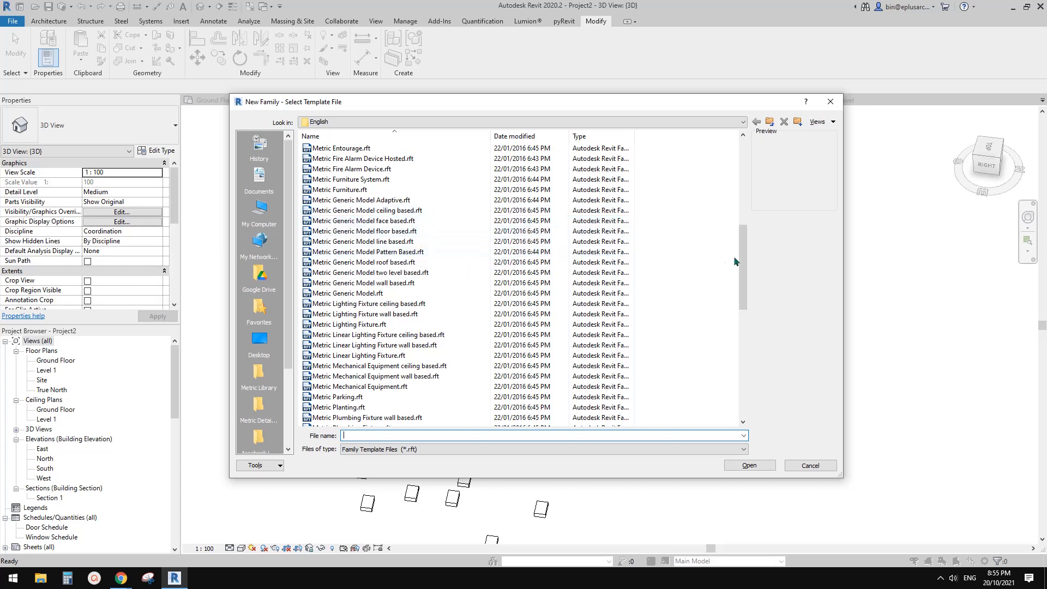
drag(743, 264, 745, 259)
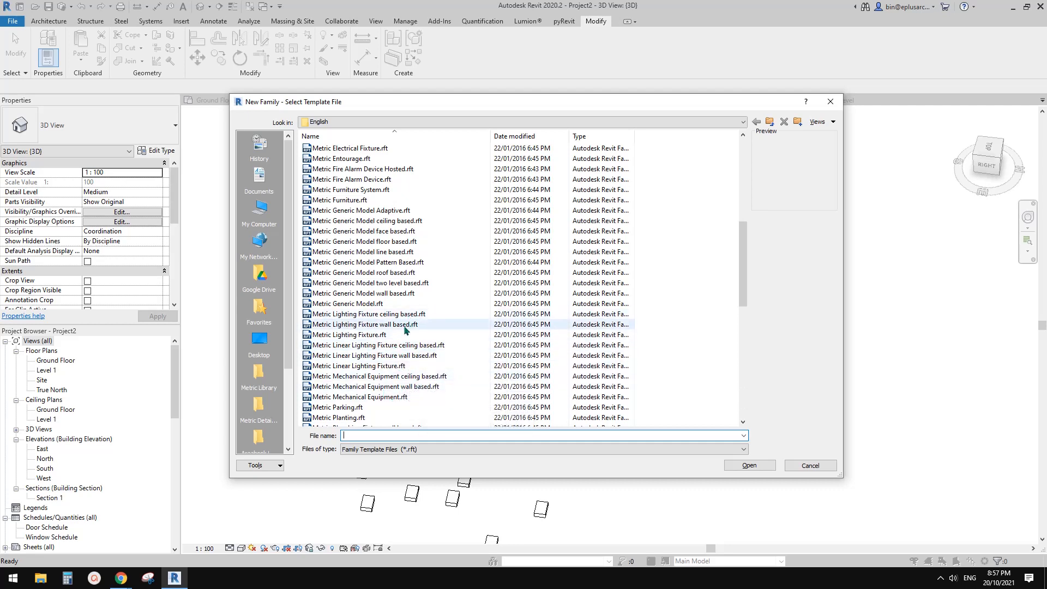
drag(744, 270, 750, 339)
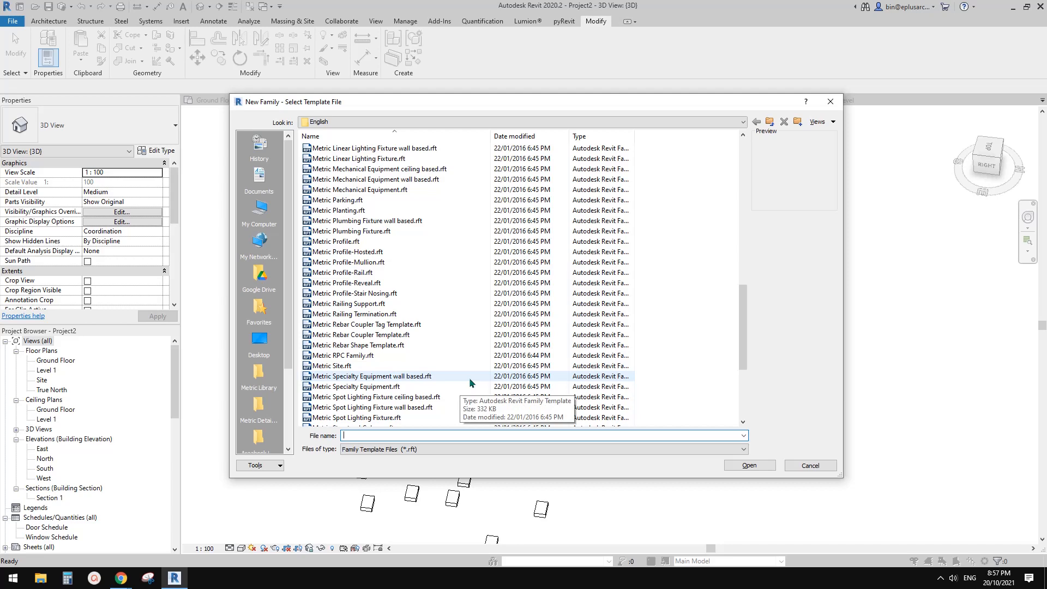
click(749, 465)
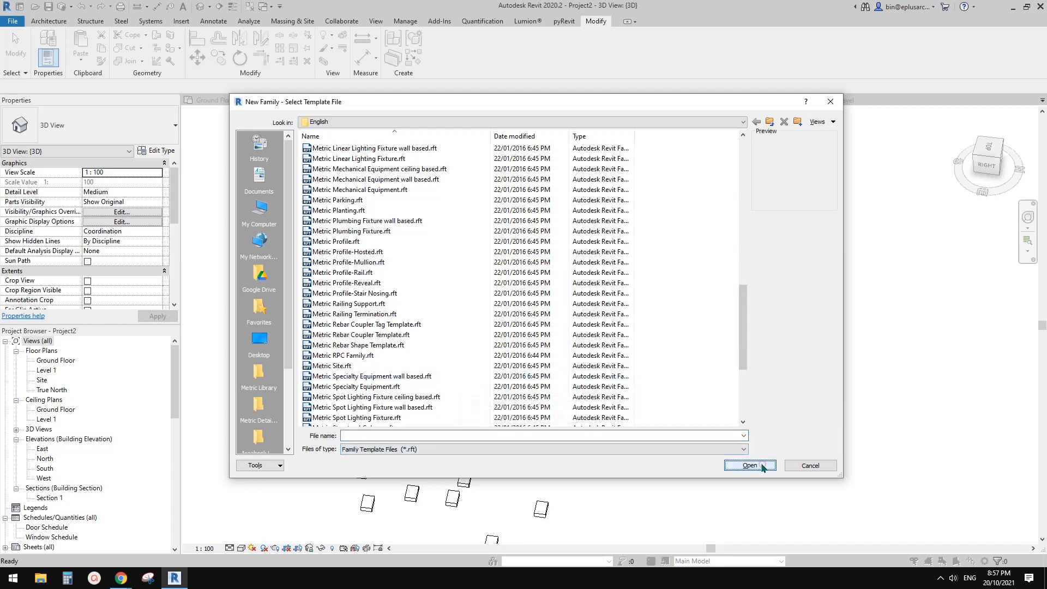
click(810, 465)
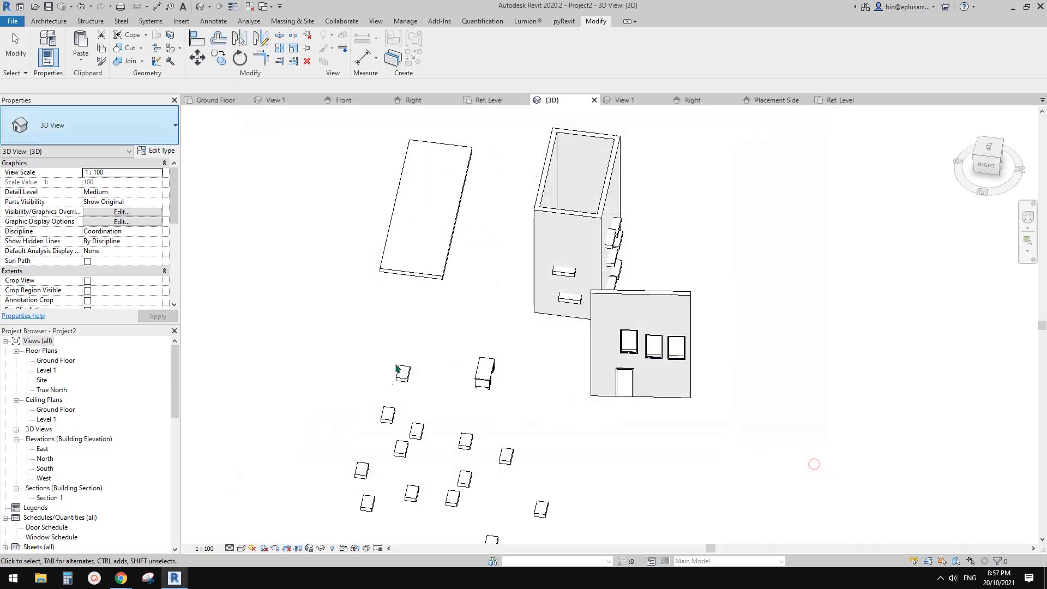
Step: Switch to the Google Docs notes to review the wall, face and ceiling based bullet under Family Category, and return to Revit
mouse_move(121, 578)
click(184, 524)
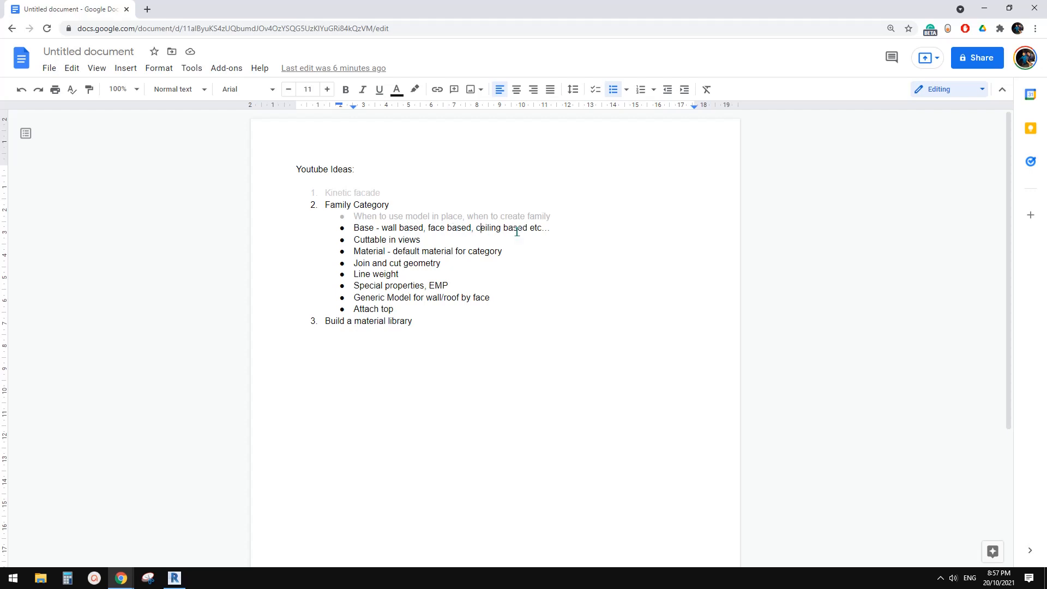
drag(547, 228, 497, 227)
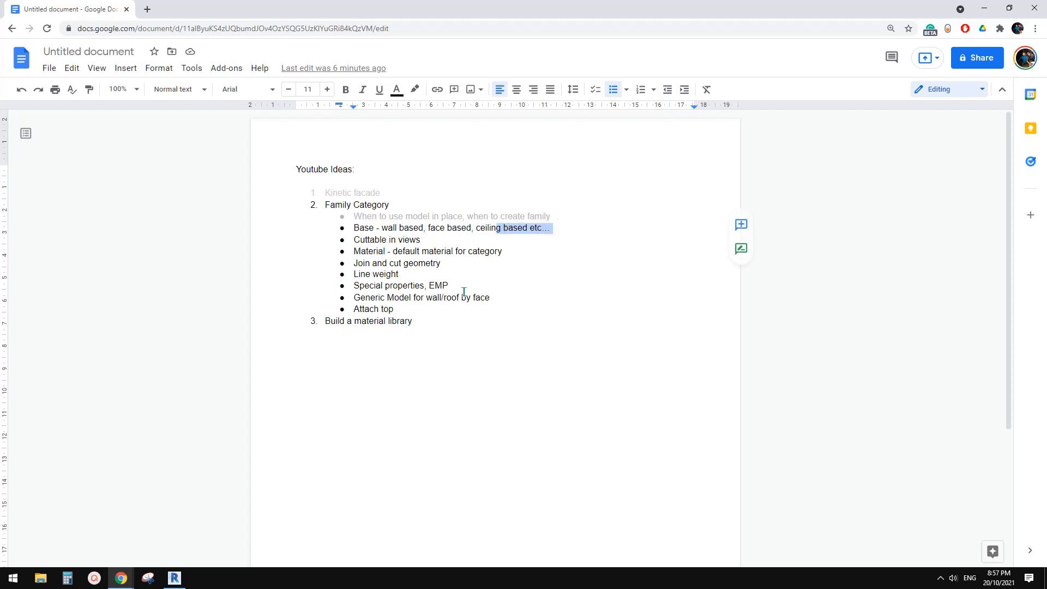
click(175, 578)
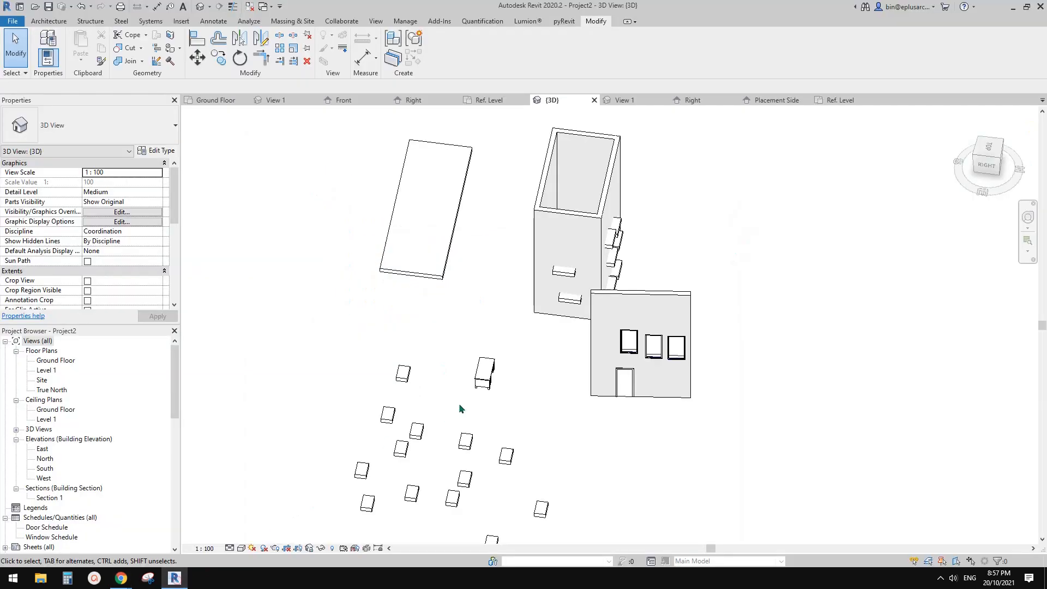
Step: Inspect the middle window of the freestanding wall and its relation to the host wall in the 3D view
scroll(557, 327, up, 5)
click(557, 328)
scroll(557, 328, up, 2)
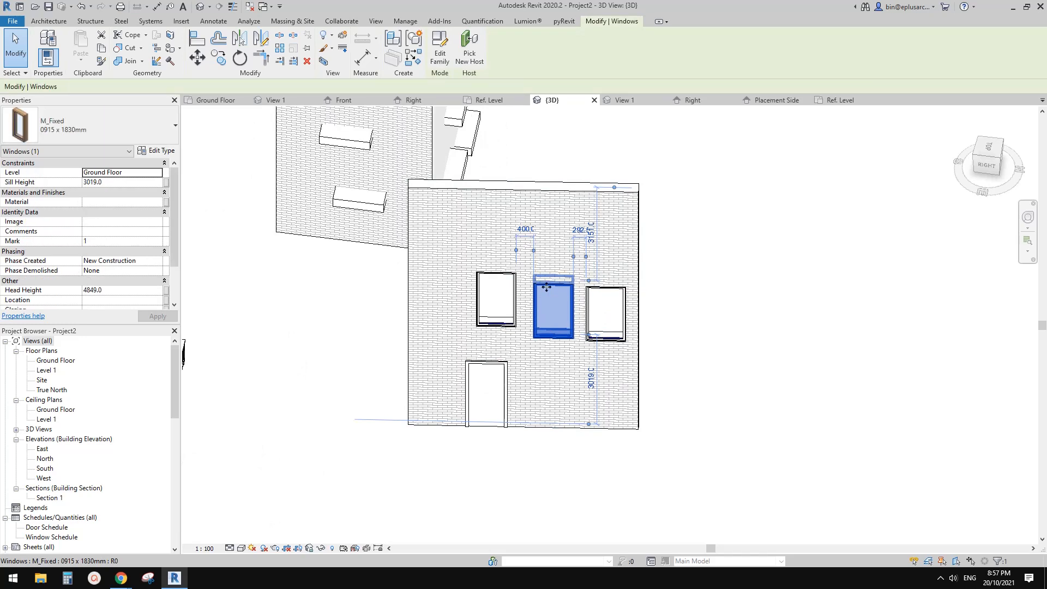
scroll(532, 306, down, 3)
shift+middle_drag(538, 338, 523, 346)
scroll(527, 344, up, 2)
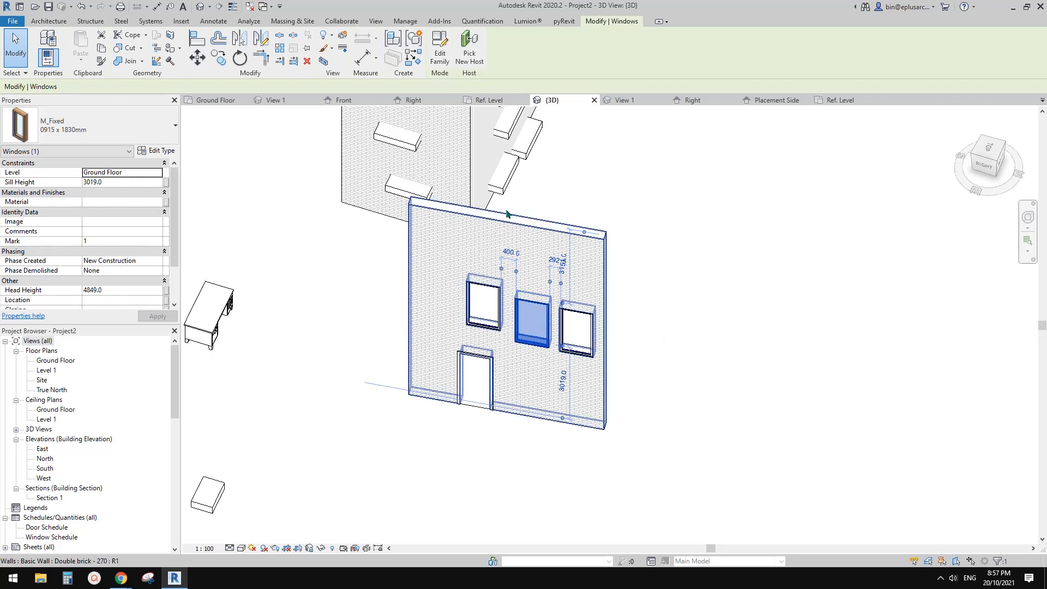
scroll(553, 174, down, 1)
middle_drag(547, 190, 566, 206)
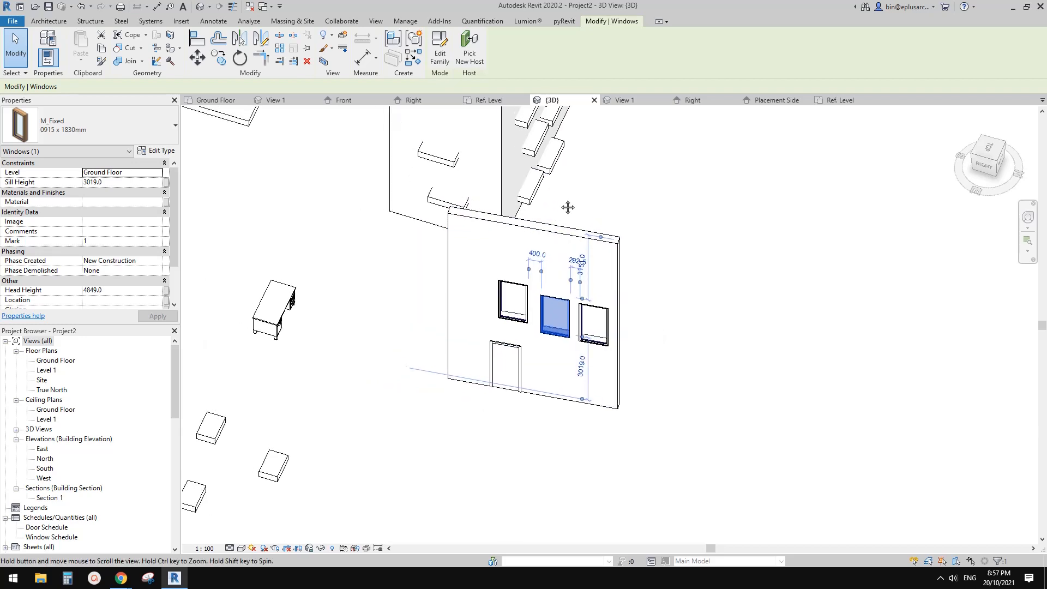
key(Escape)
middle_drag(459, 151, 458, 162)
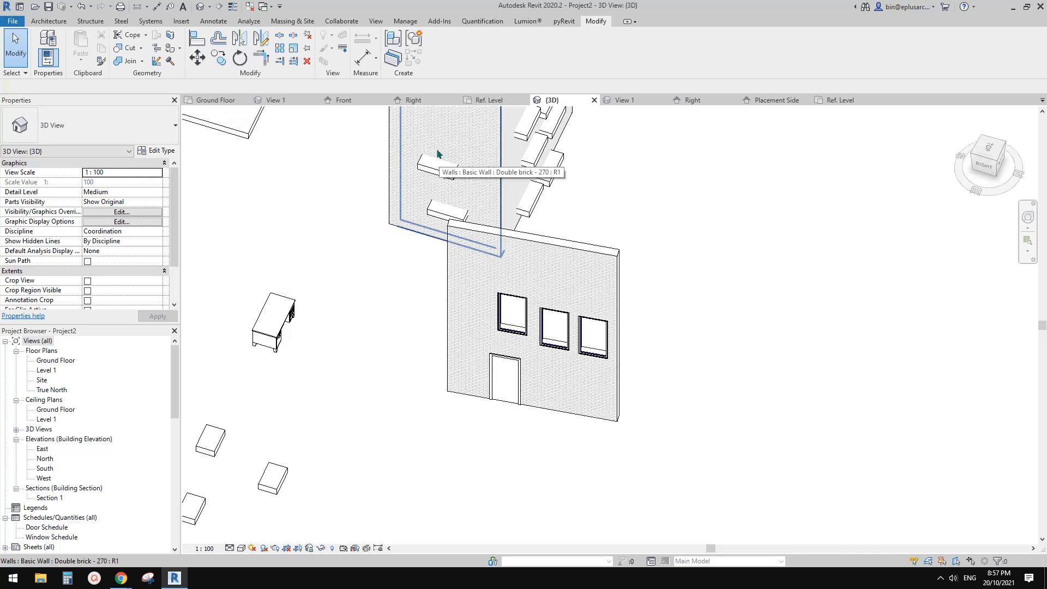
Step: Start a component placement and browse the Windows folder of the Australia library for a family to load
click(54, 24)
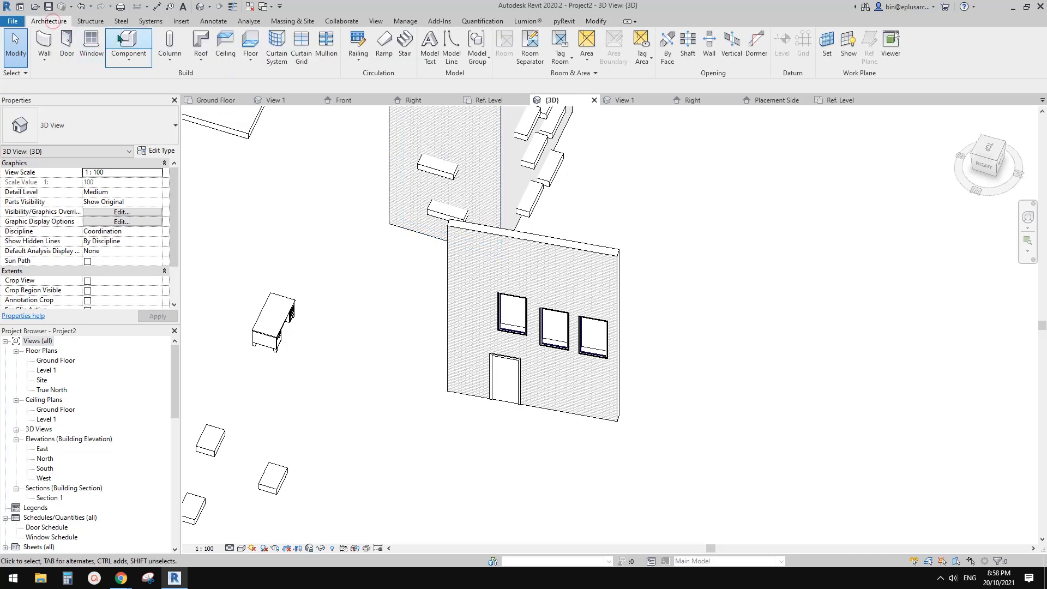
click(129, 43)
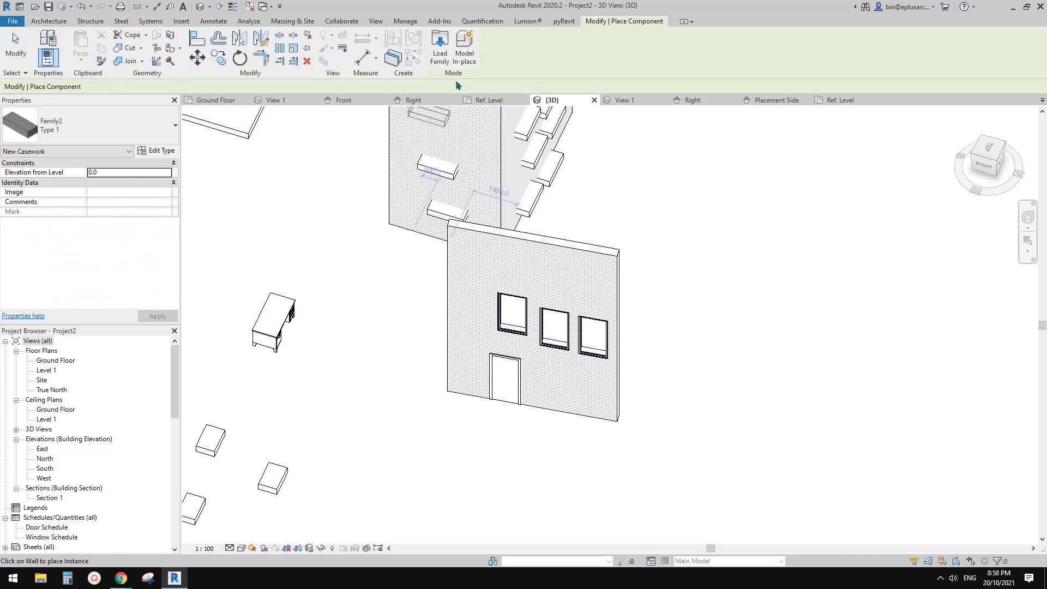
click(439, 49)
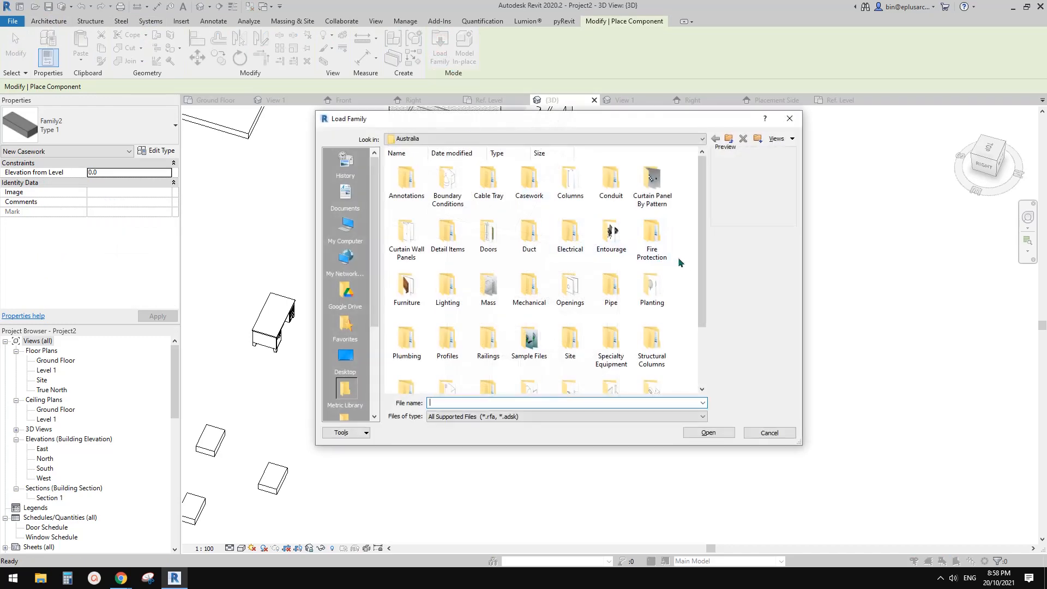
scroll(678, 257, down, 3)
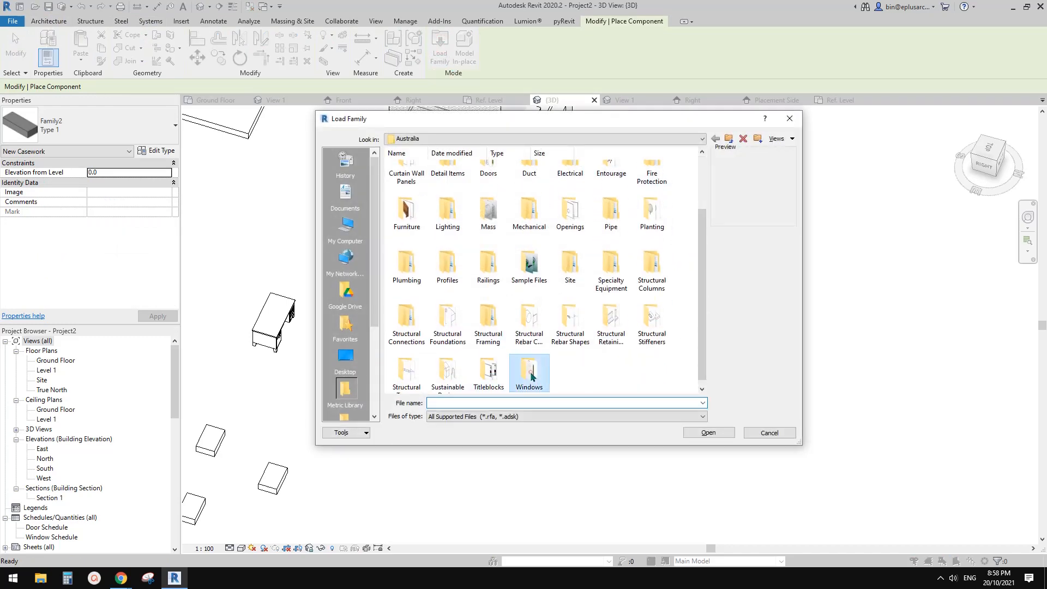
double_click(529, 373)
scroll(703, 291, down, 2)
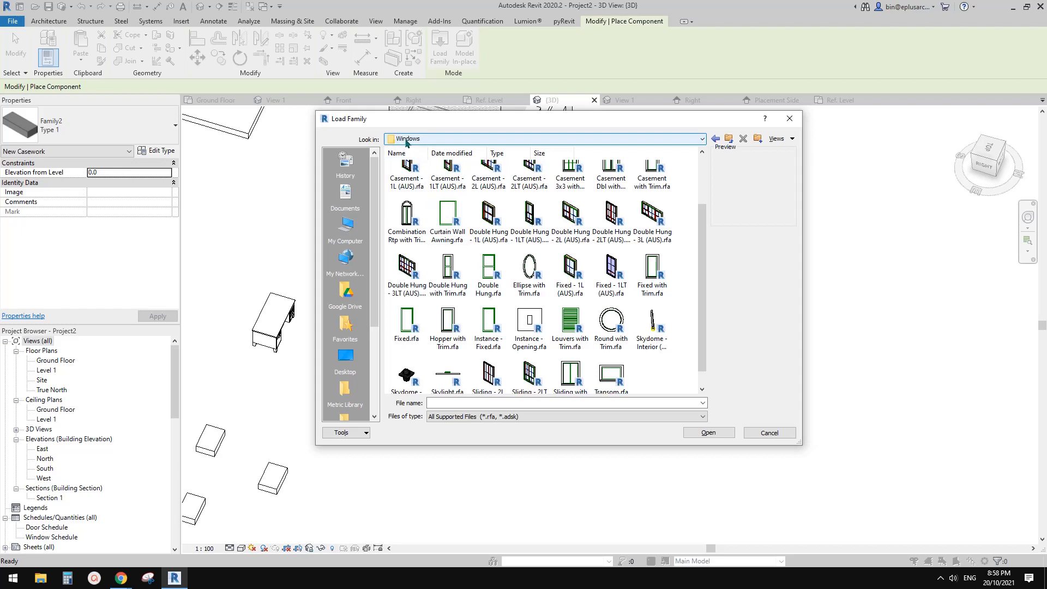
drag(702, 298, 702, 266)
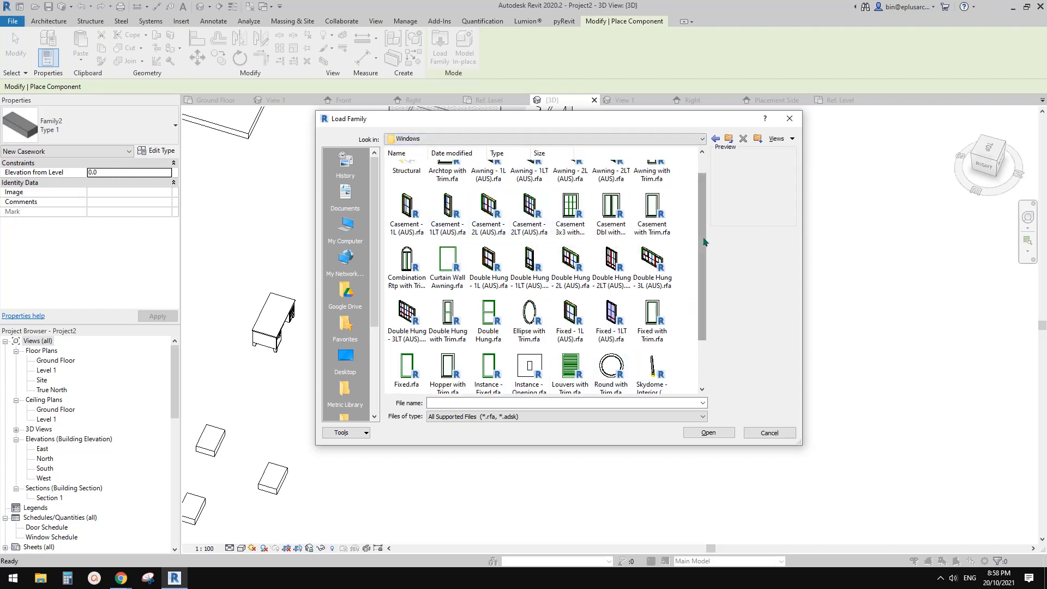
drag(702, 239, 703, 284)
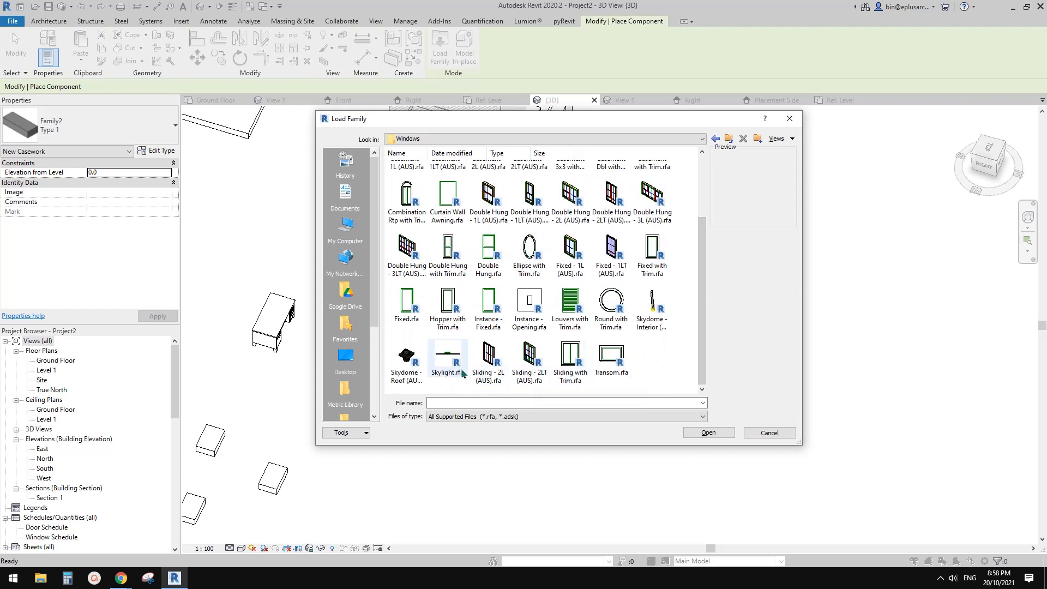
Step: Try to load Skylight.rfa through the component placement, and decline to choose other files
click(446, 363)
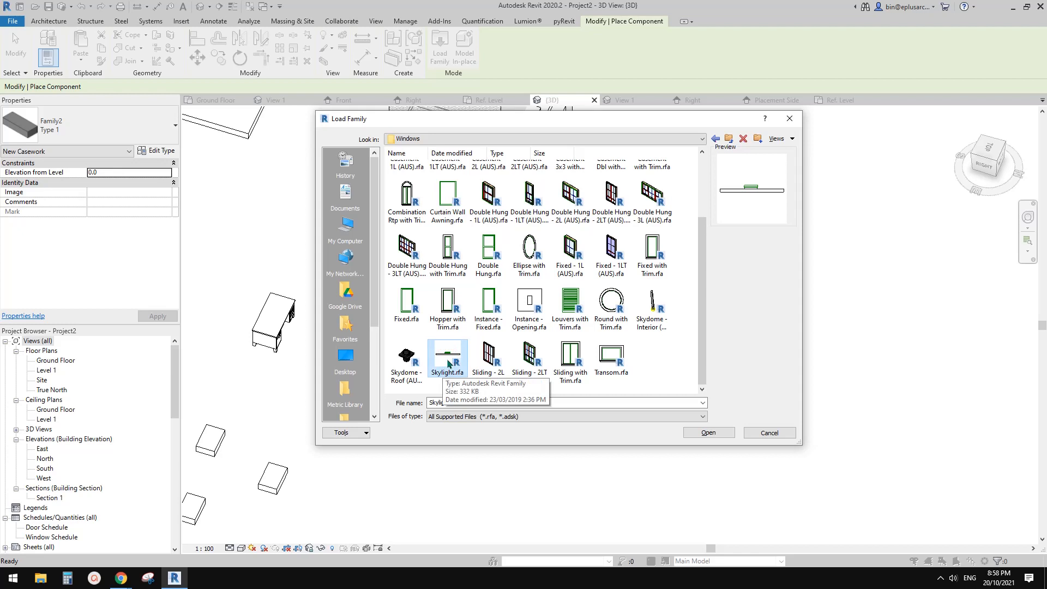
click(714, 432)
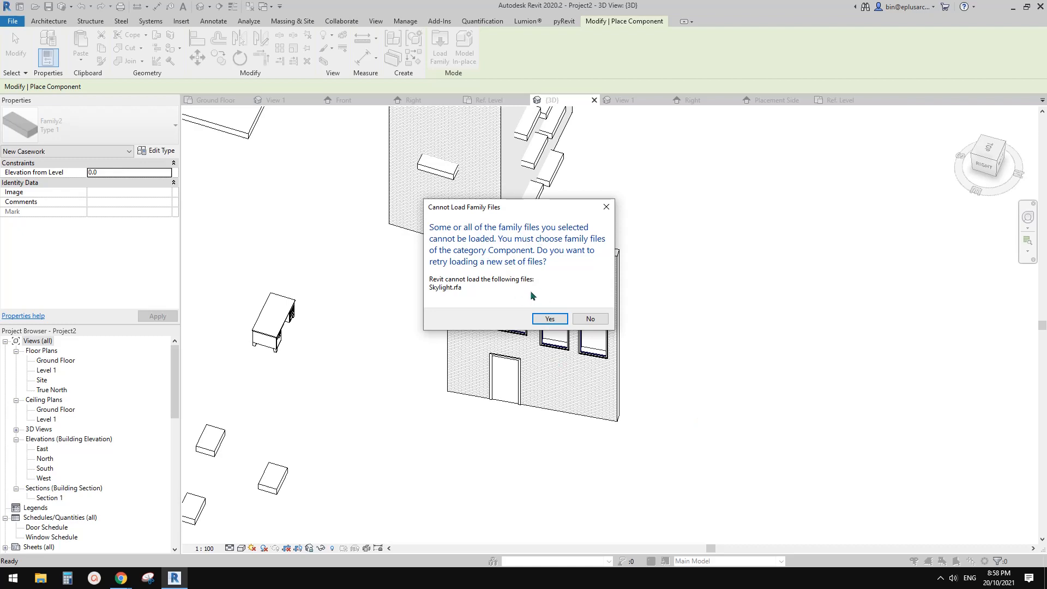
drag(510, 212, 411, 189)
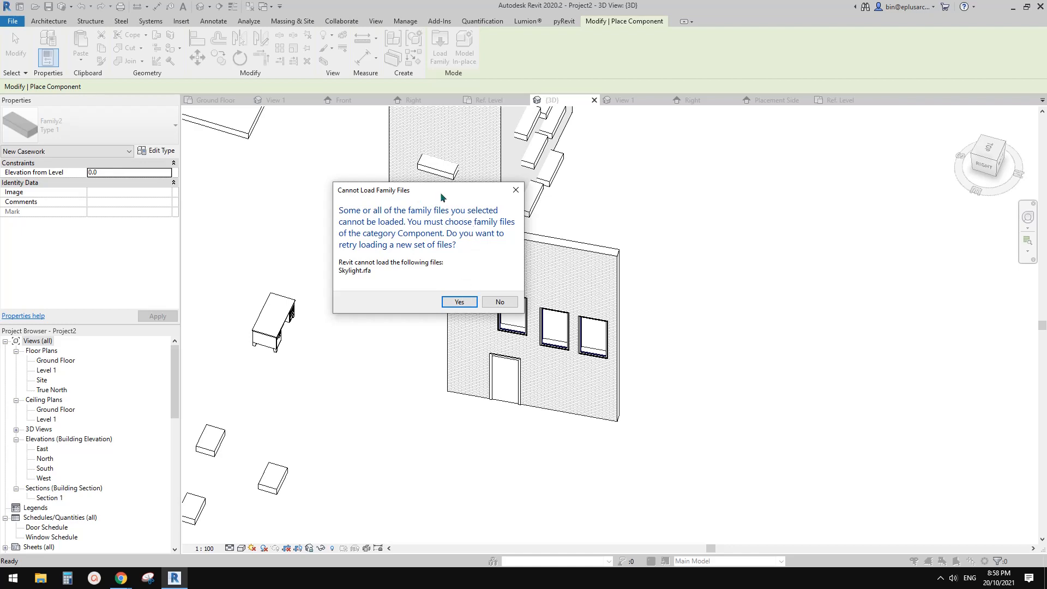
drag(441, 196, 433, 210)
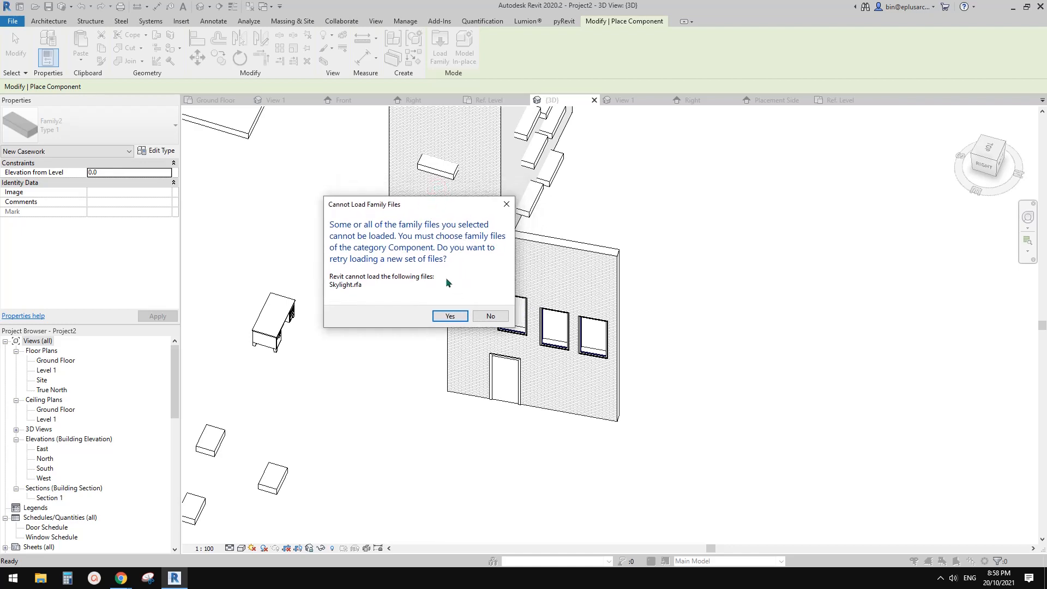
click(506, 207)
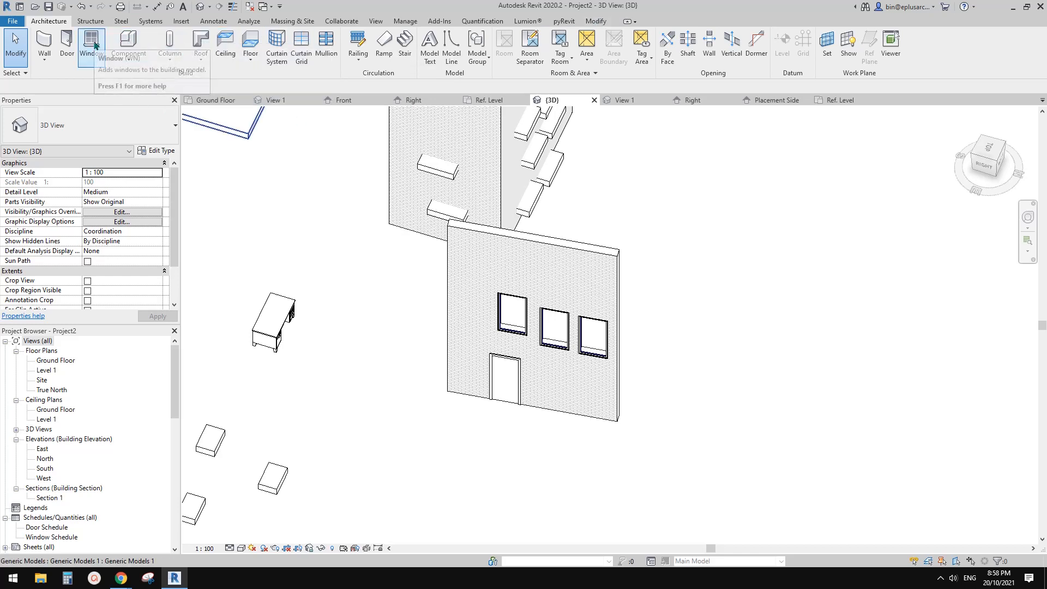
click(92, 45)
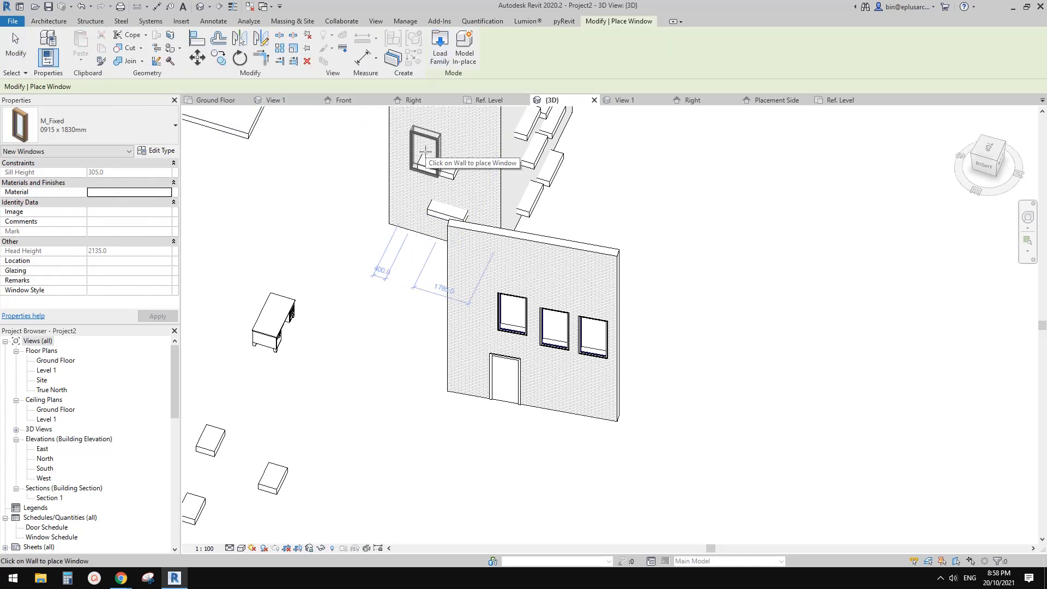
key(Escape)
key(Escape)
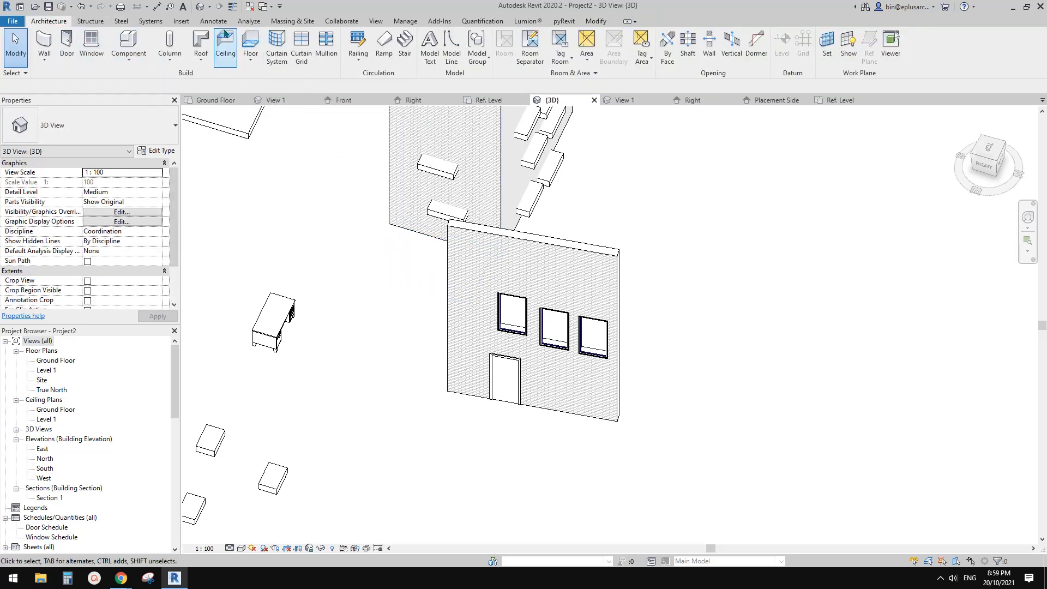
Step: Load the Skylight.rfa family from the library's Windows folder into the project
click(182, 22)
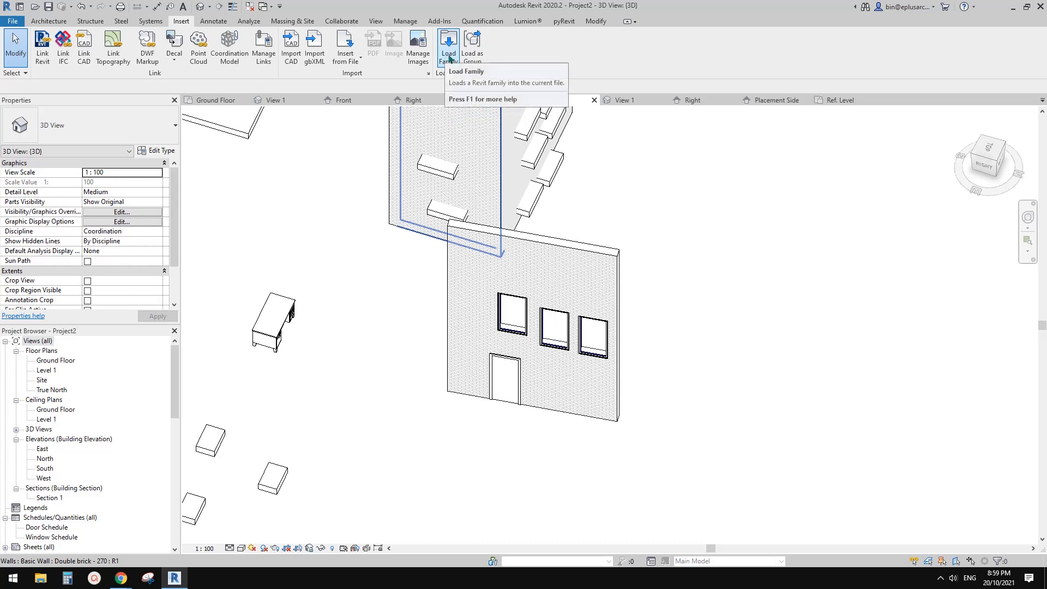
click(448, 54)
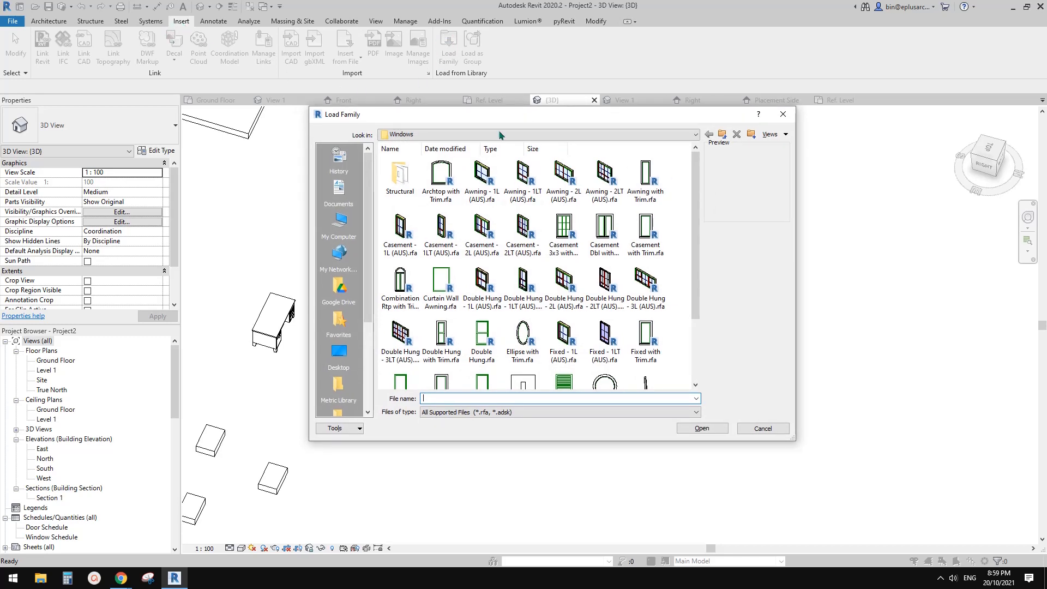
scroll(441, 338, down, 3)
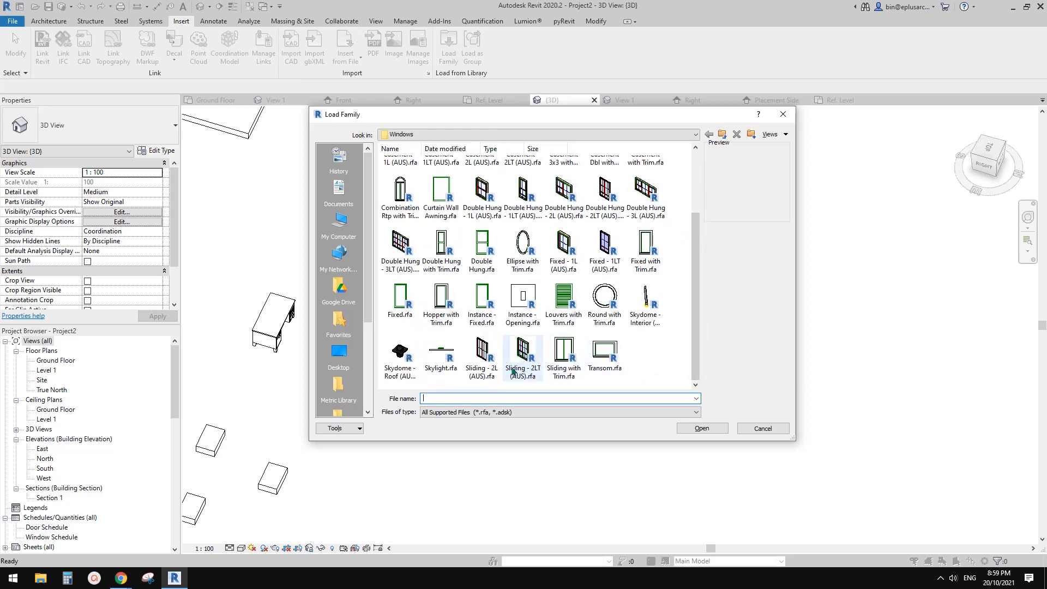
click(440, 354)
click(702, 428)
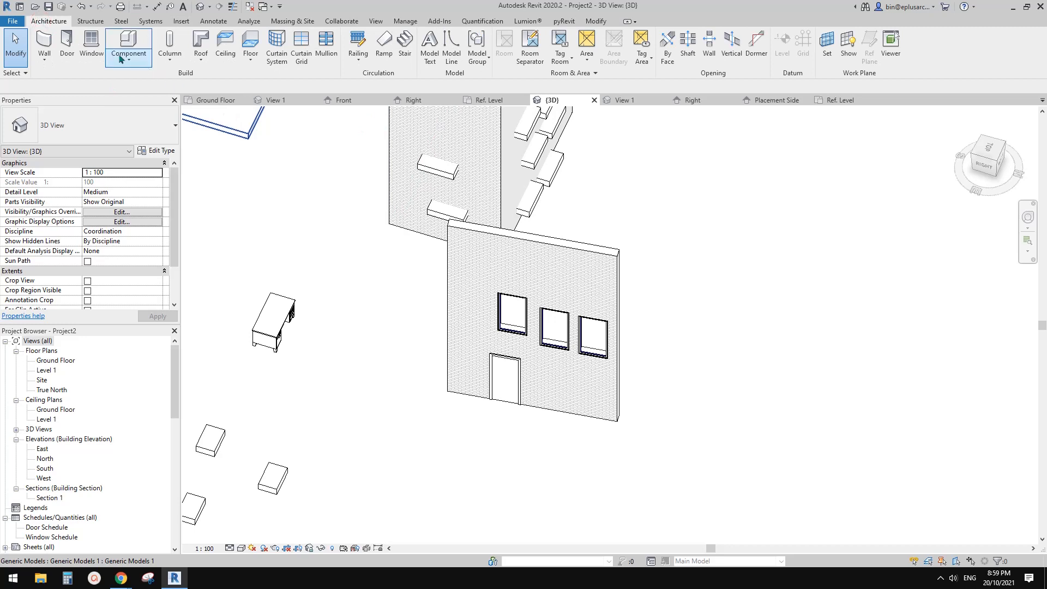
Step: Try to place a Skylight window of type 0711 x 0965mm on the freestanding wall
click(91, 43)
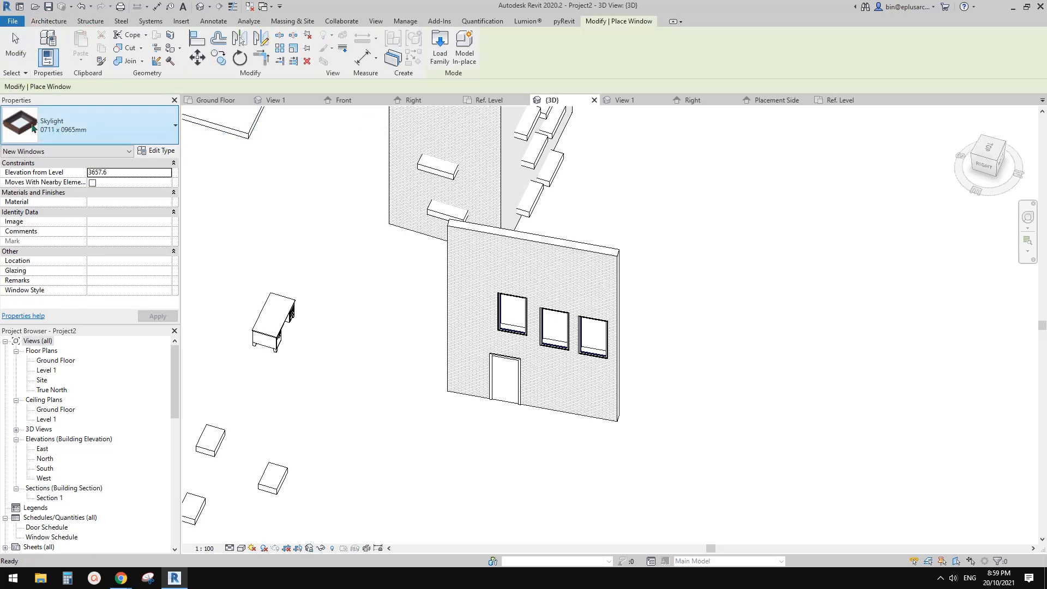
click(48, 129)
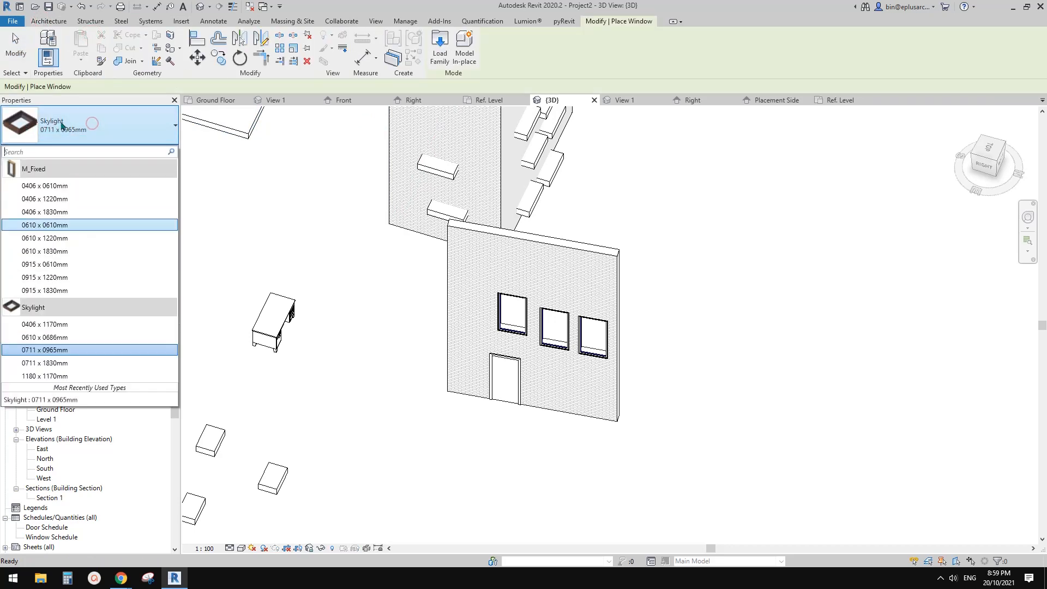
click(52, 127)
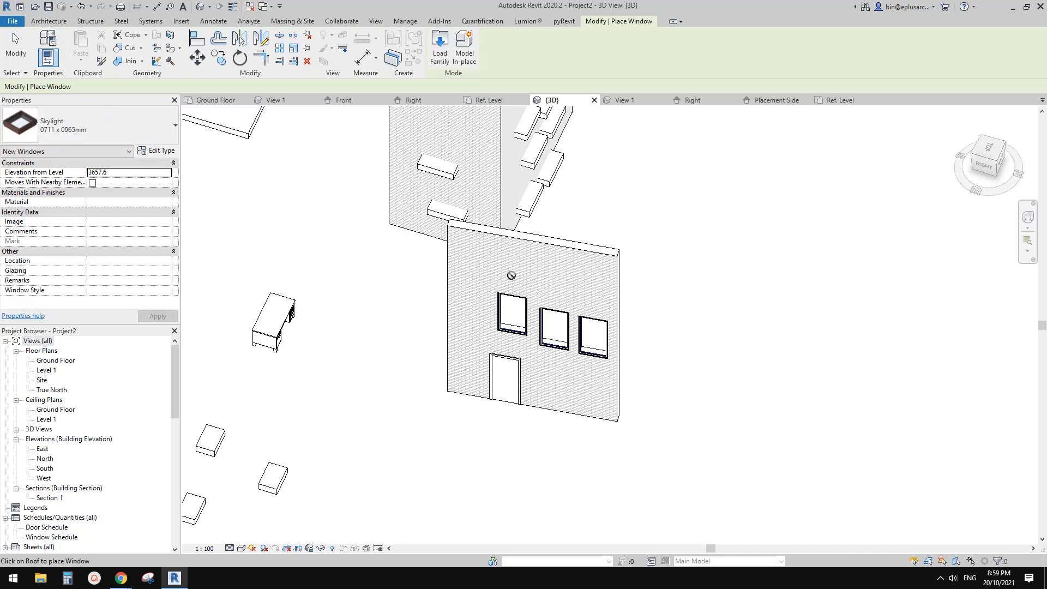
scroll(511, 276, up, 3)
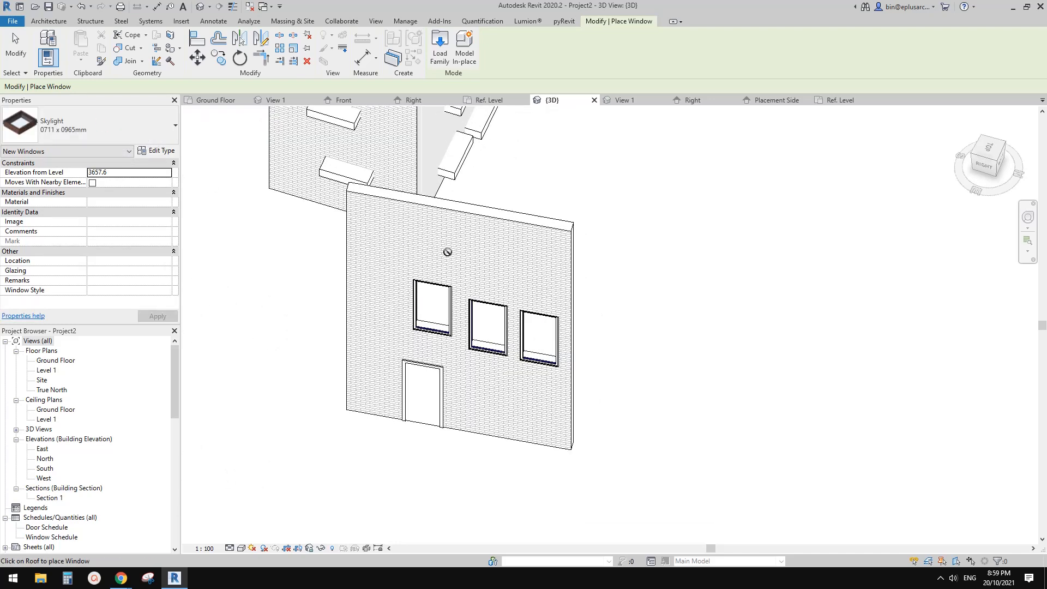
scroll(374, 300, down, 5)
key(Escape)
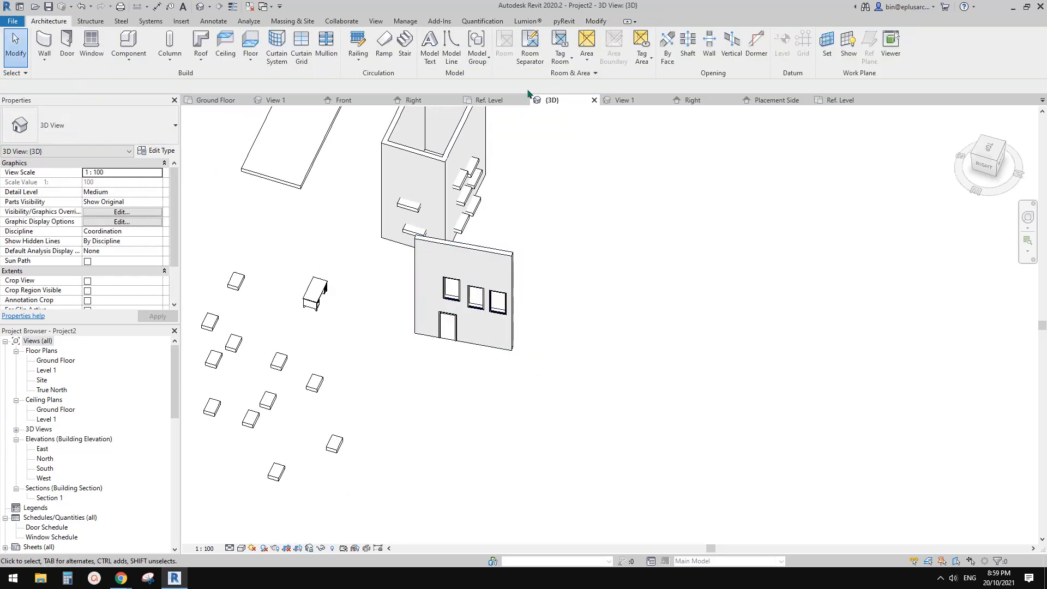
Step: Create a rectangular footprint roof on Level 1 beside the freestanding wall, using the Generic - 400mm type with sloped edges
click(201, 41)
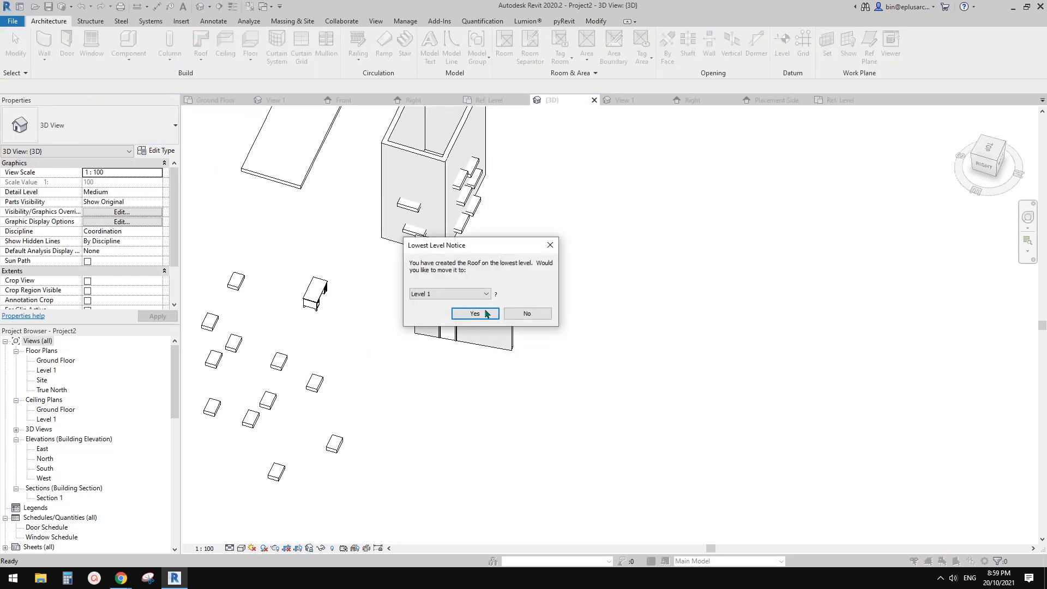
click(486, 313)
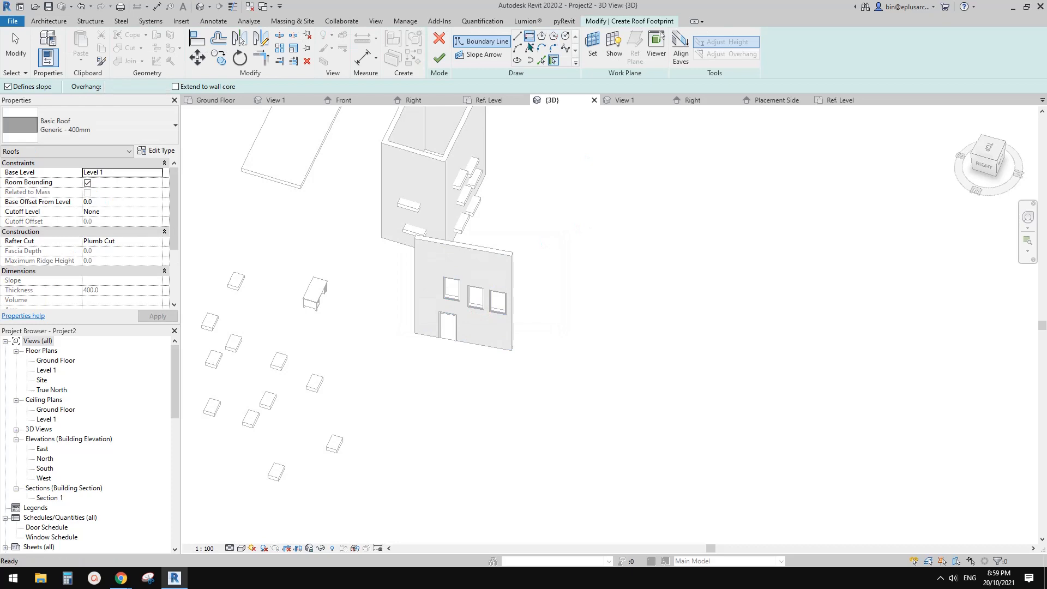
click(529, 36)
click(581, 235)
click(736, 413)
click(440, 58)
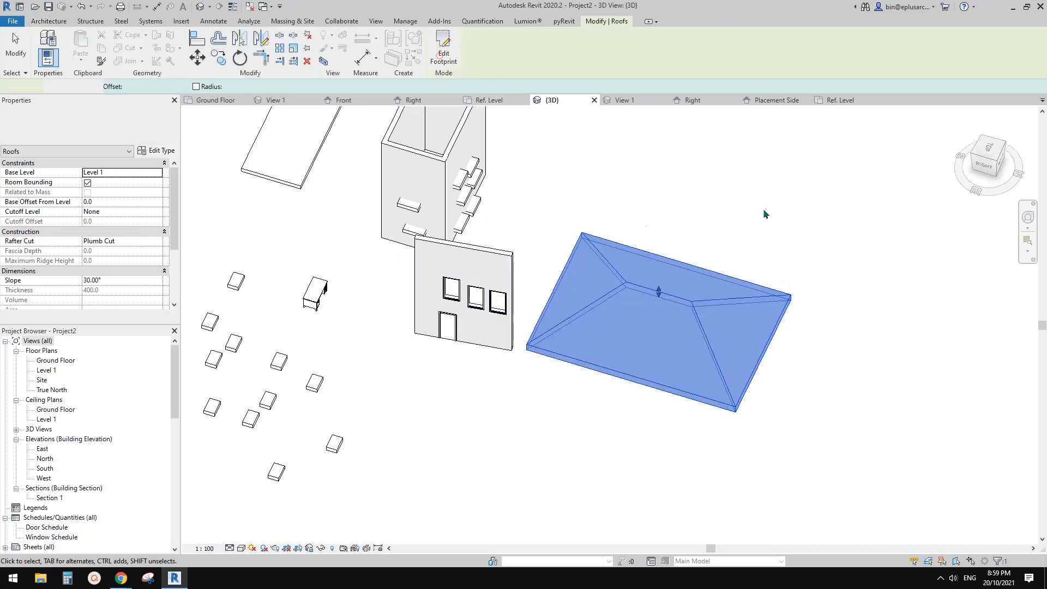
scroll(659, 258, up, 3)
middle_drag(658, 257, 569, 232)
key(Escape)
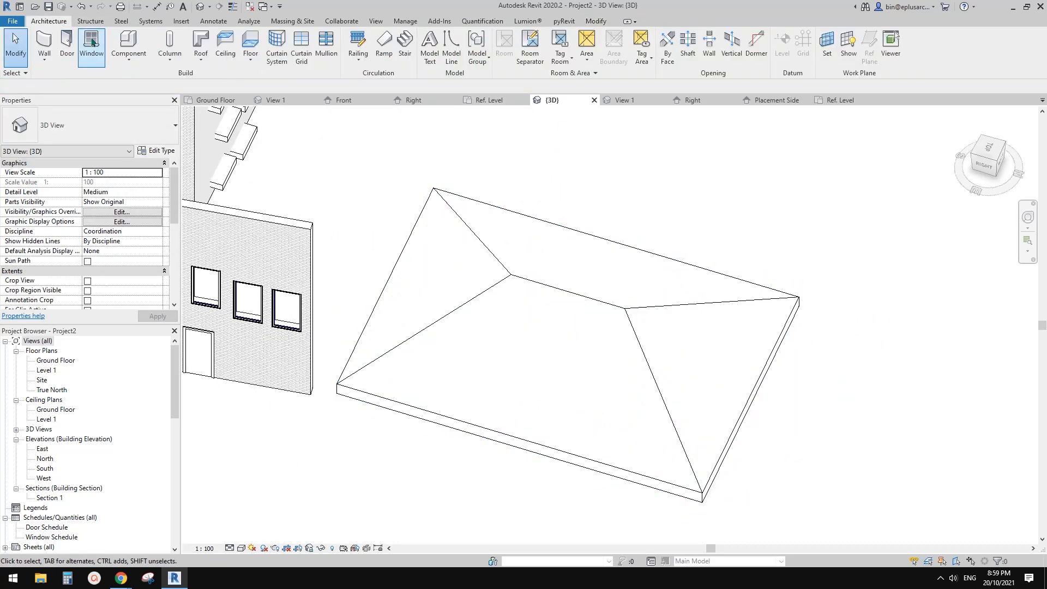
Step: Place a 0711 x 0965mm Skylight window on the front slope of the hip roof
click(92, 43)
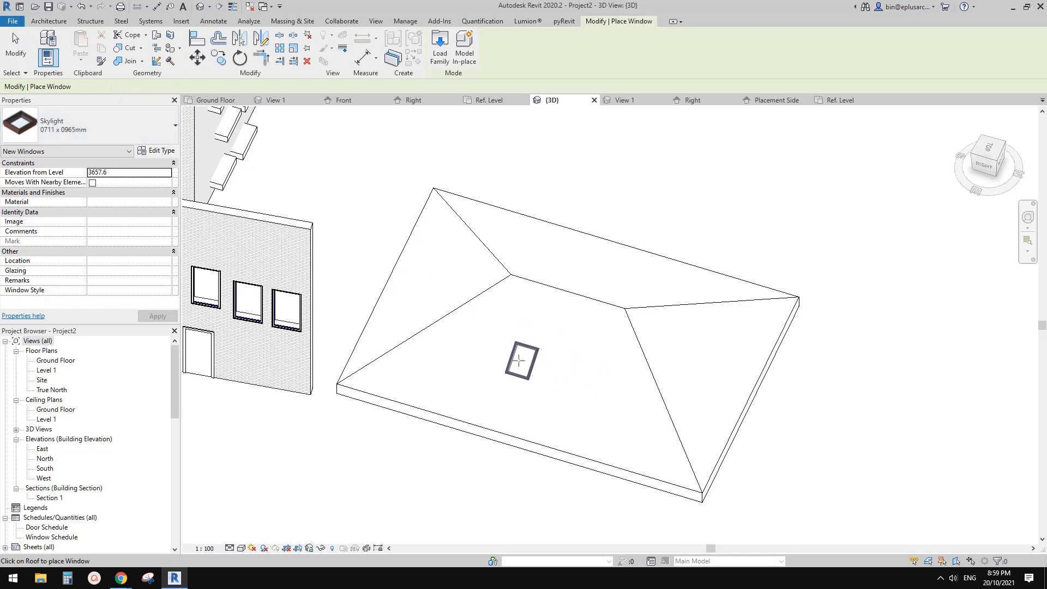
click(512, 365)
key(Escape)
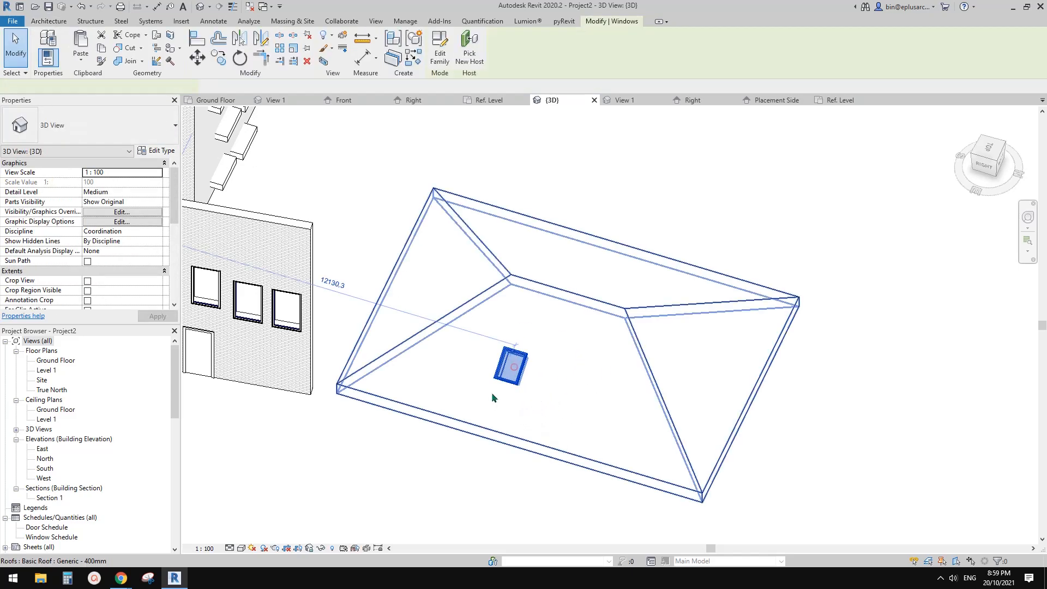
Step: Review the instance and type properties of the skylight placed on the roof, without changing them
scroll(513, 404, up, 3)
click(575, 333)
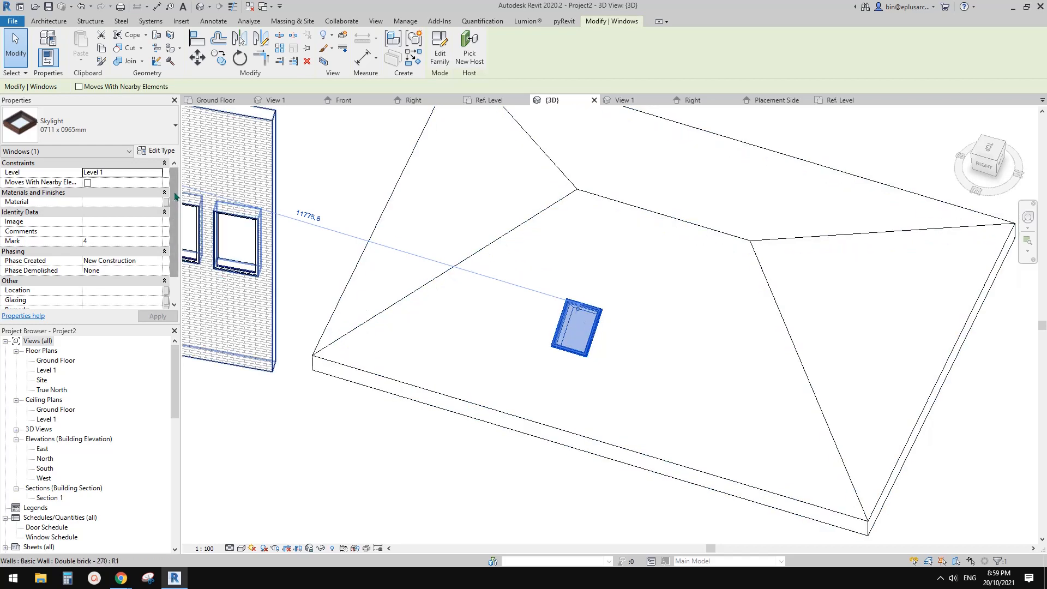
mouse_move(174, 194)
mouse_down()
mouse_move(174, 216)
mouse_move(172, 199)
mouse_up()
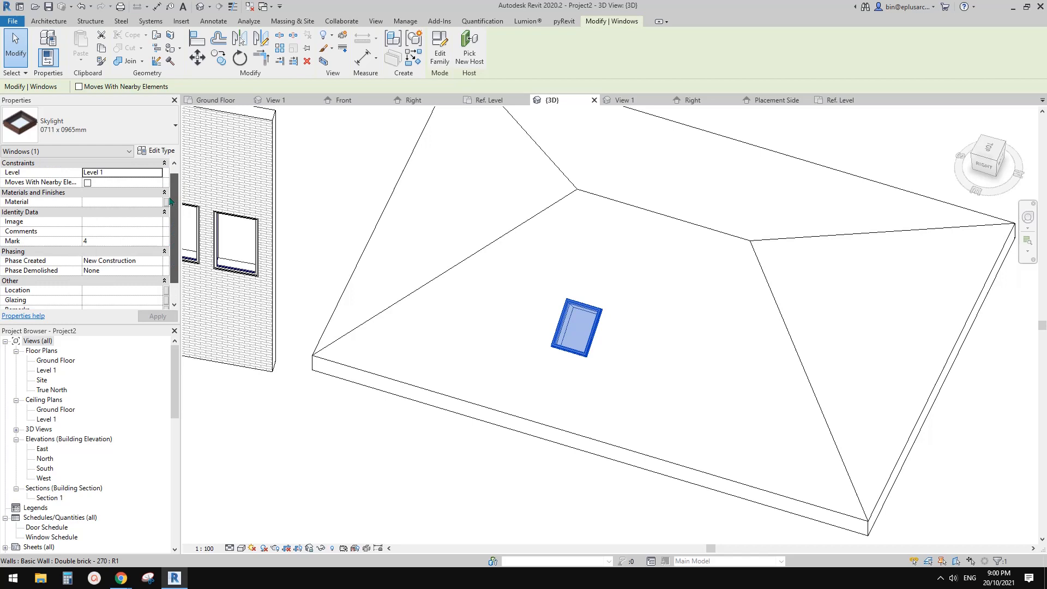
click(156, 152)
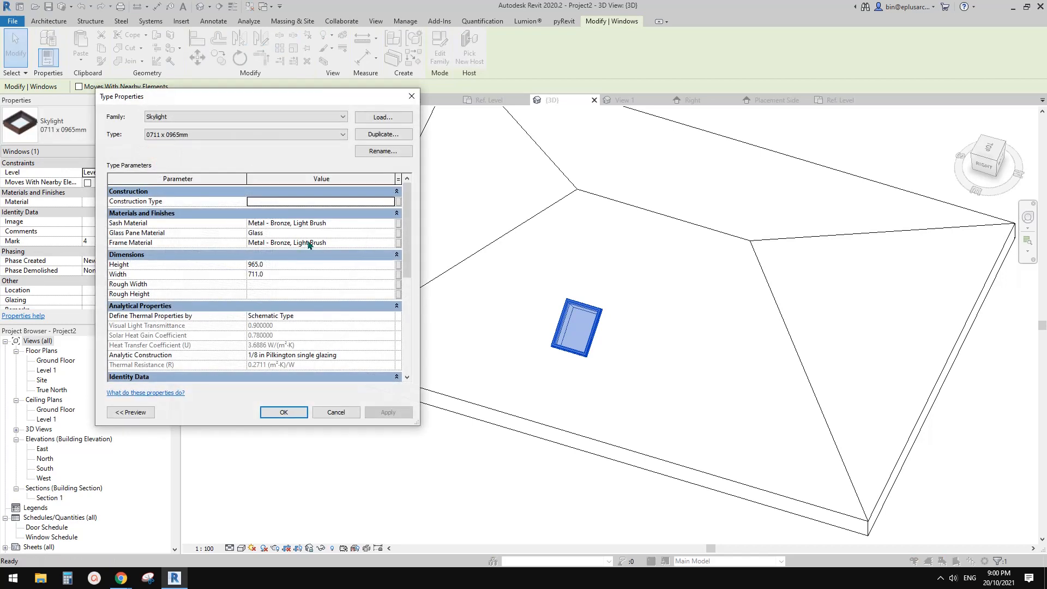
drag(403, 252, 405, 225)
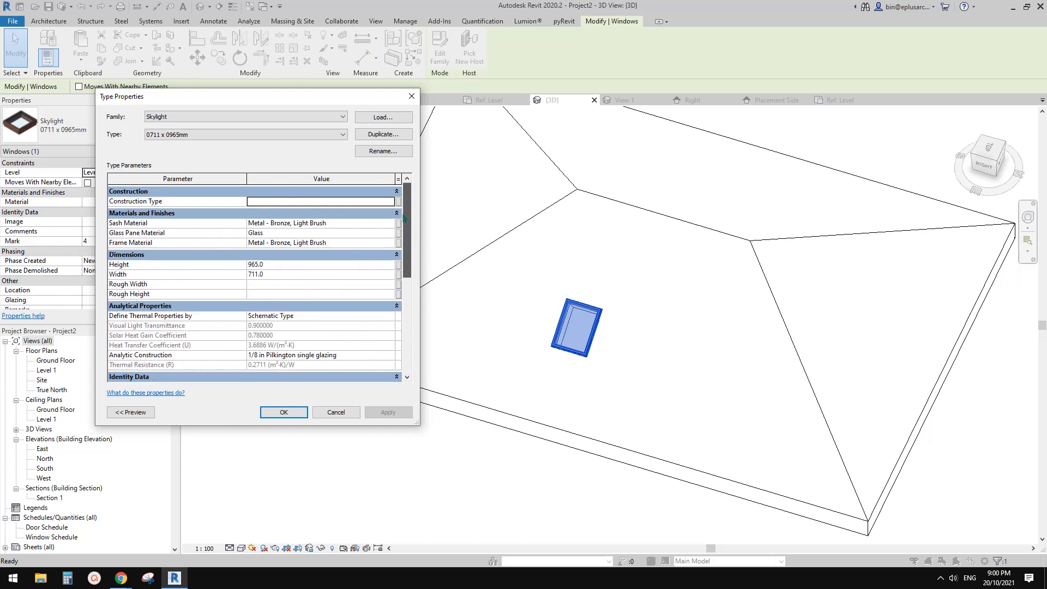
scroll(315, 293, down, 6)
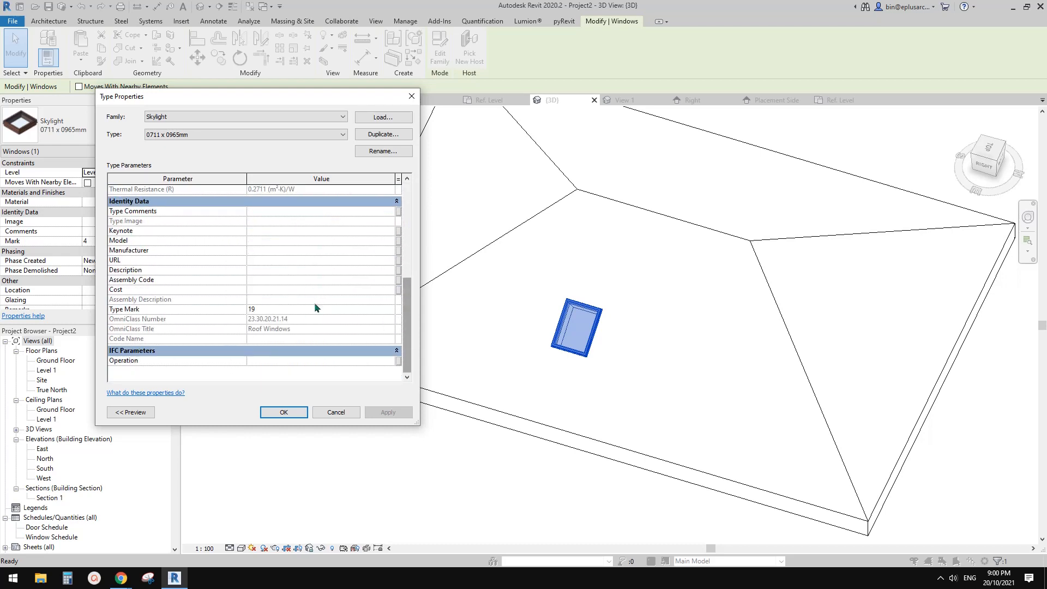
scroll(315, 308, up, 6)
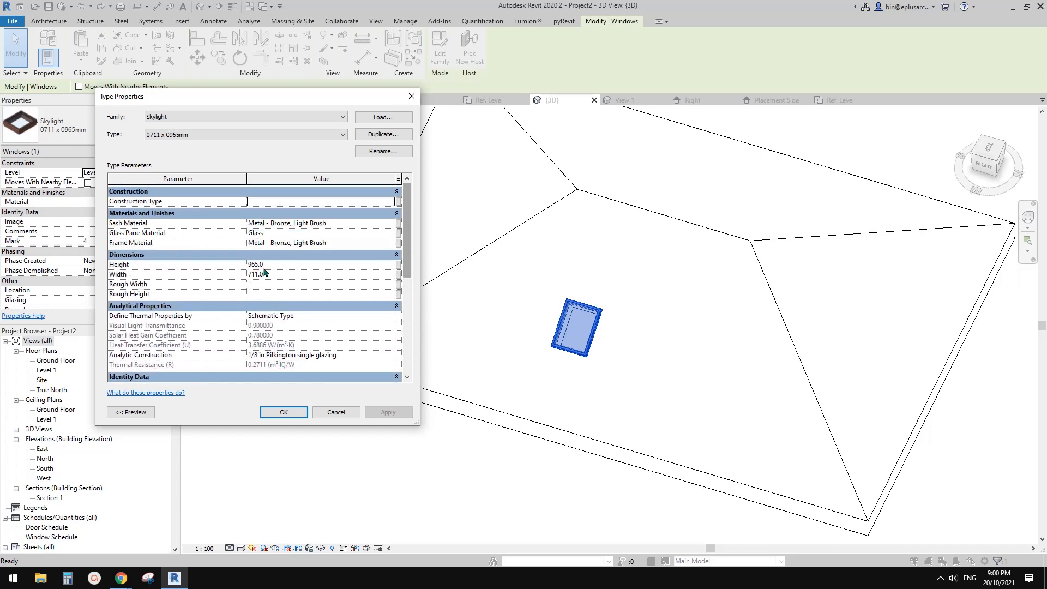
click(412, 96)
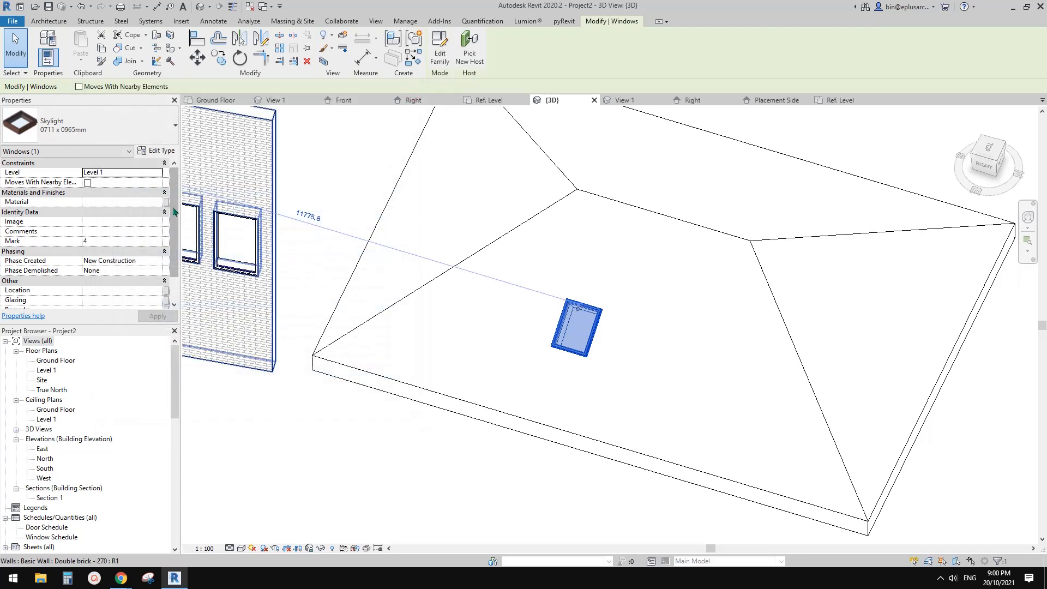
Step: Open the Skylight family for editing, examine its Host constraint, and close the family view
scroll(177, 268, down, 1)
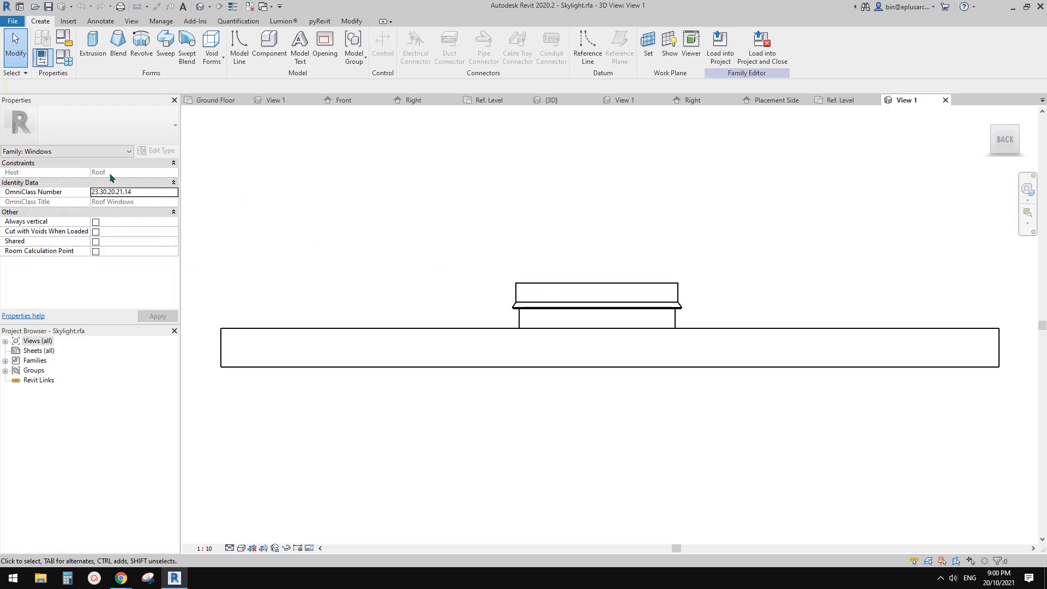
click(125, 173)
click(170, 173)
click(150, 173)
click(166, 173)
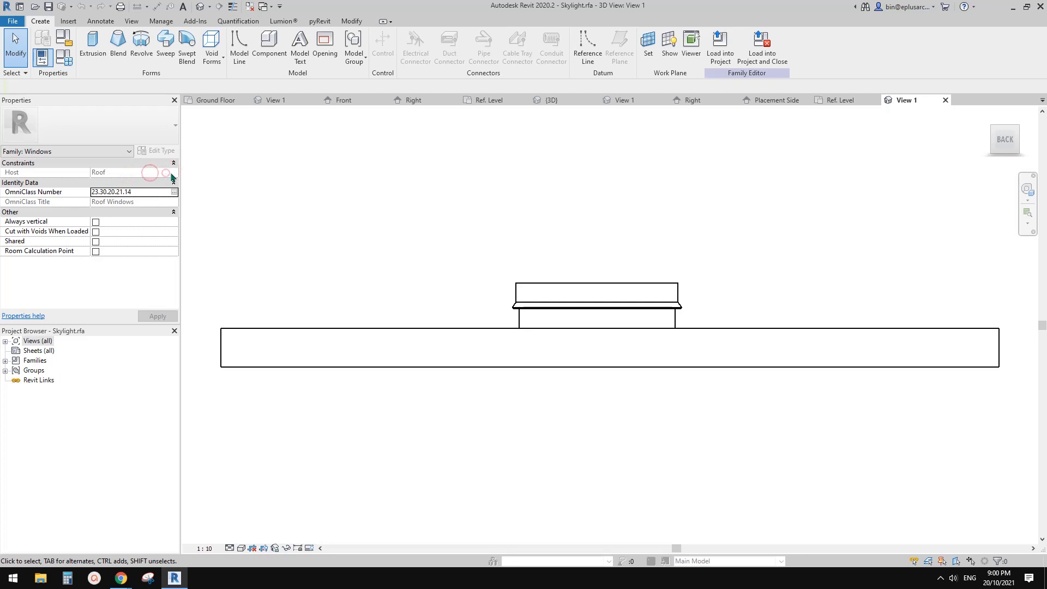
click(170, 172)
click(133, 173)
click(172, 172)
click(117, 174)
click(154, 172)
click(158, 173)
click(174, 173)
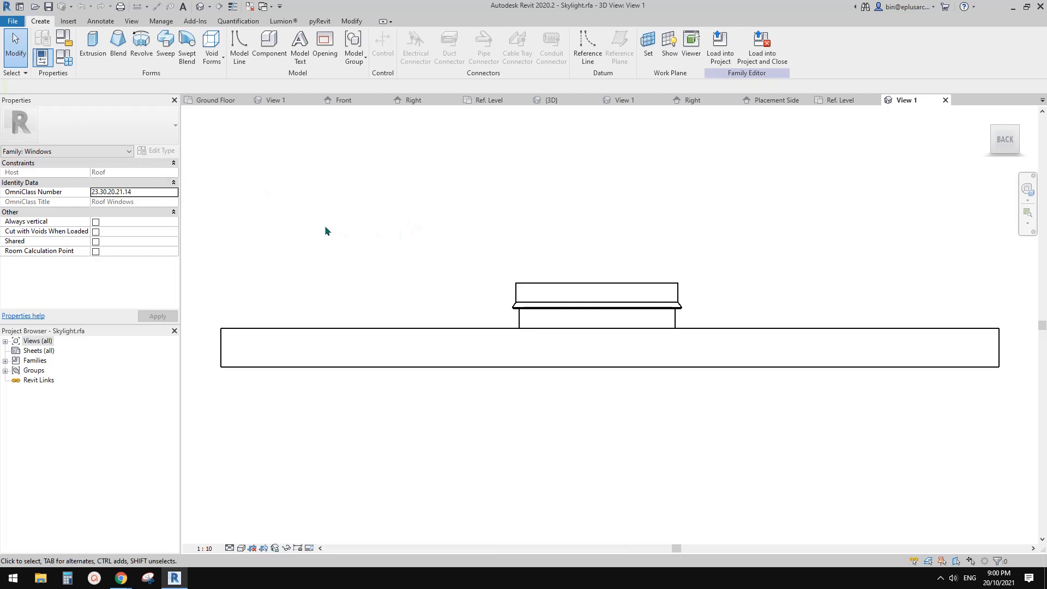
click(149, 175)
click(945, 100)
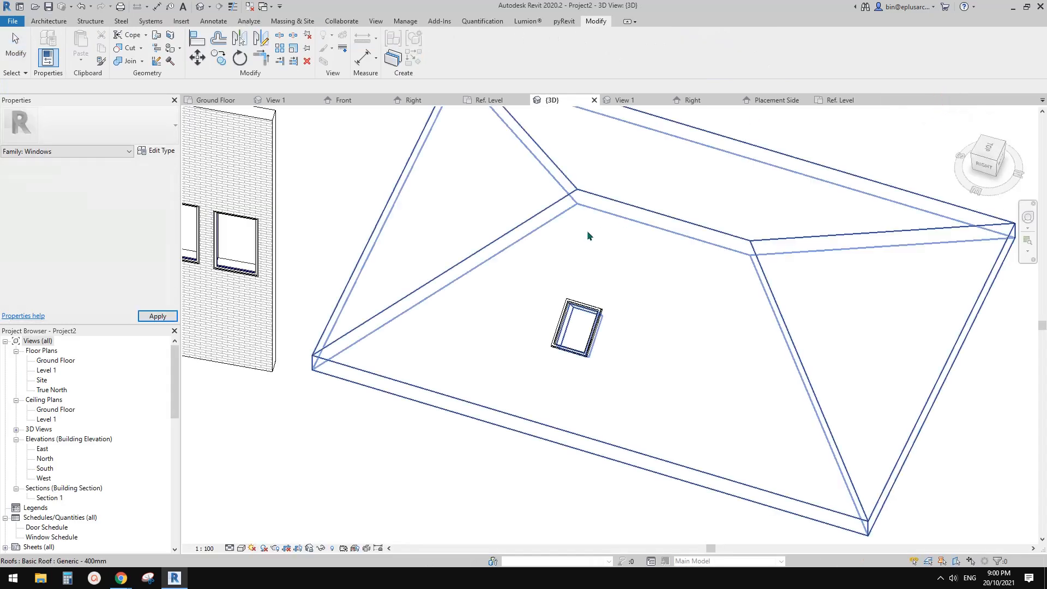
Step: Select the skylight and compare its roof hosting with the wall-hosted windows and door in the 3D view
click(582, 305)
middle_drag(544, 318, 666, 308)
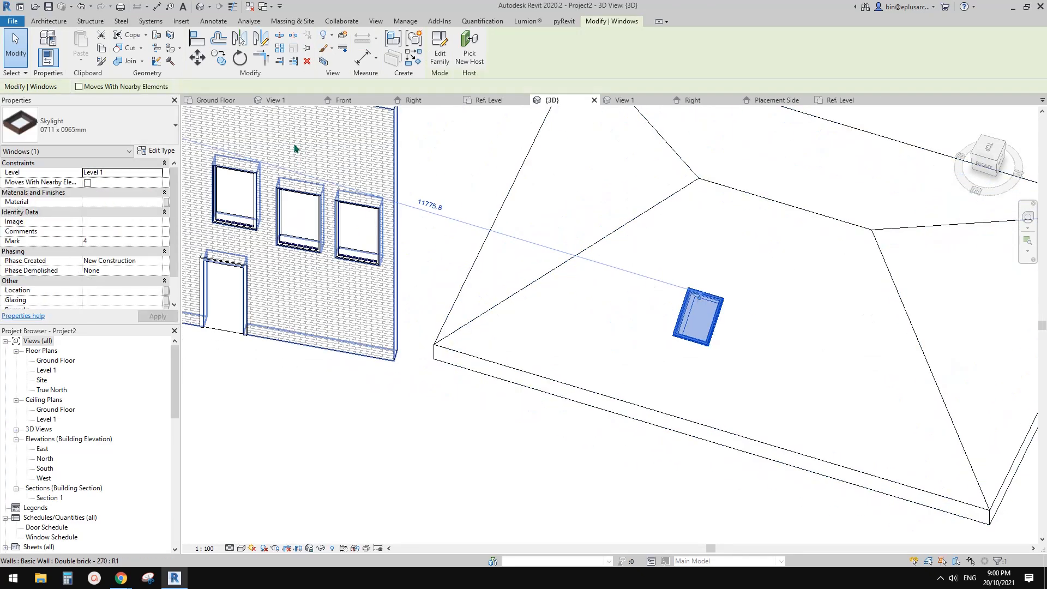
scroll(605, 268, down, 2)
middle_drag(546, 258, 501, 286)
key(Escape)
middle_drag(502, 233, 528, 281)
scroll(525, 263, down, 2)
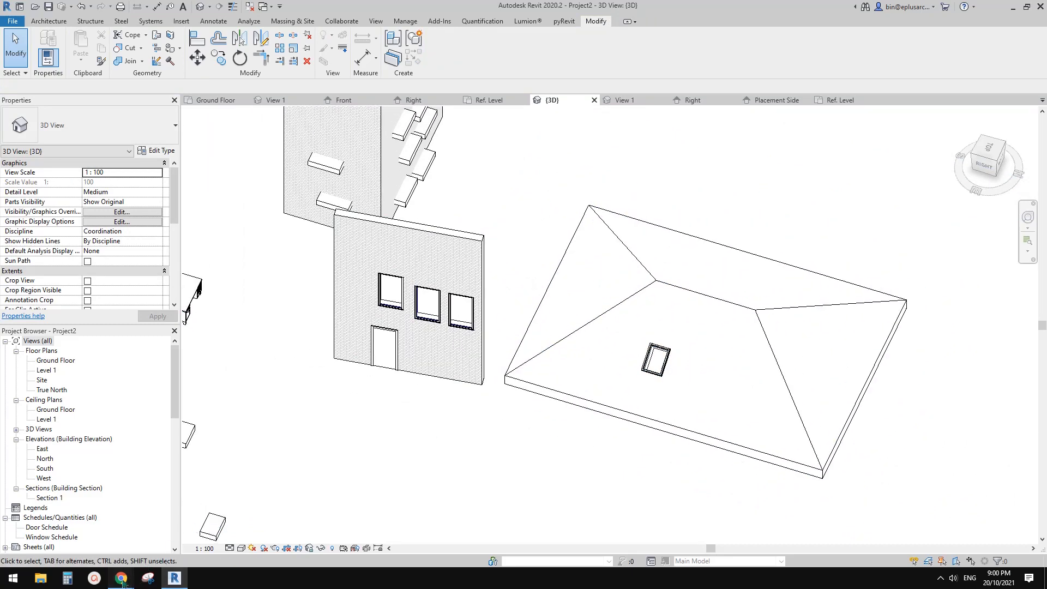
Step: Switch to the Google Docs outline and grey out the "Base - wall based, face based, ceiling based etc..." bullet
mouse_move(121, 576)
click(151, 558)
click(549, 234)
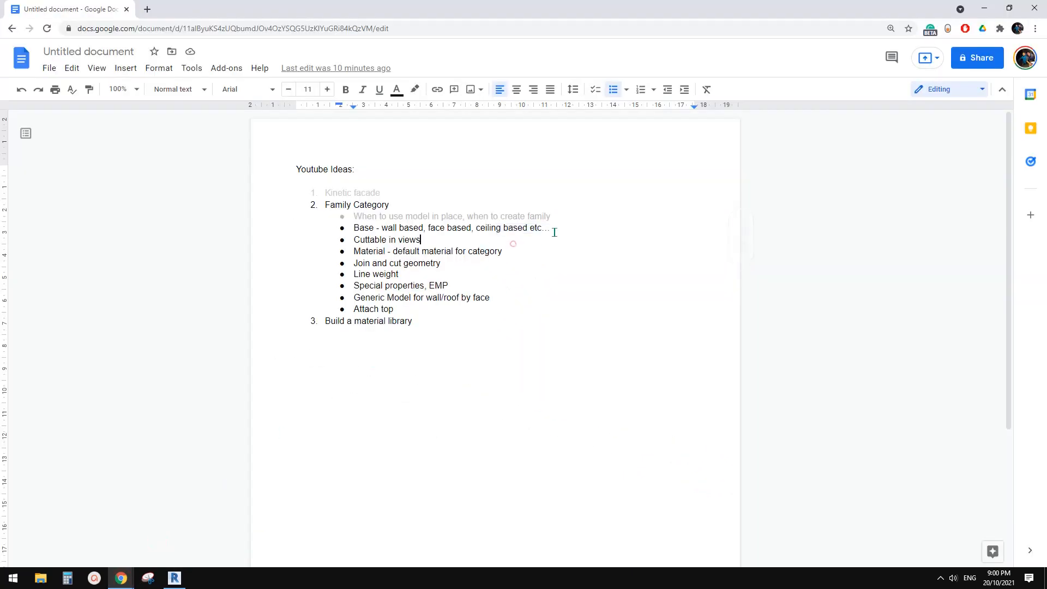
drag(555, 231, 349, 223)
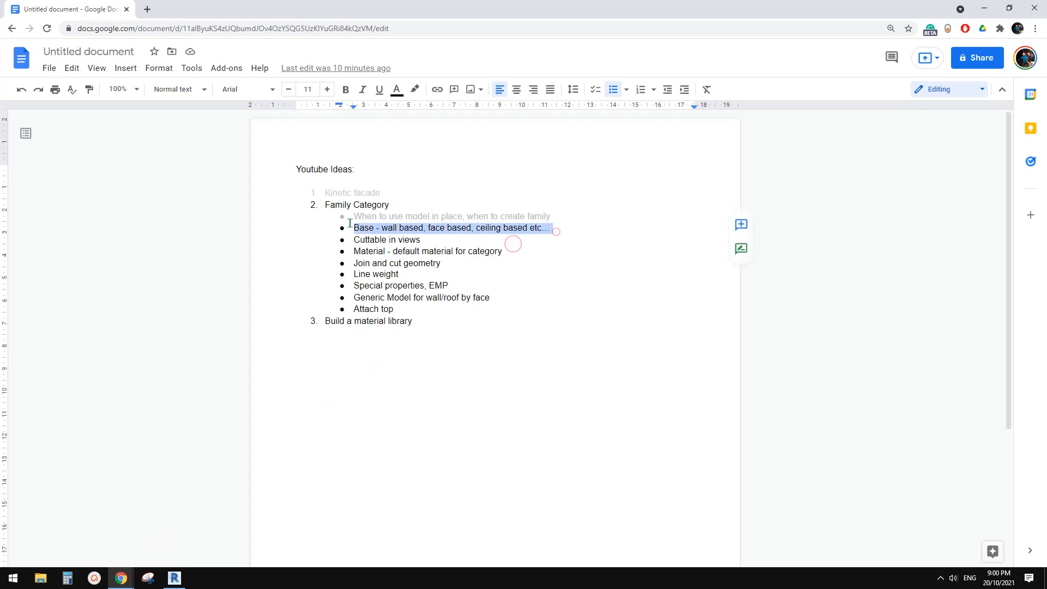
click(396, 90)
click(452, 144)
click(398, 241)
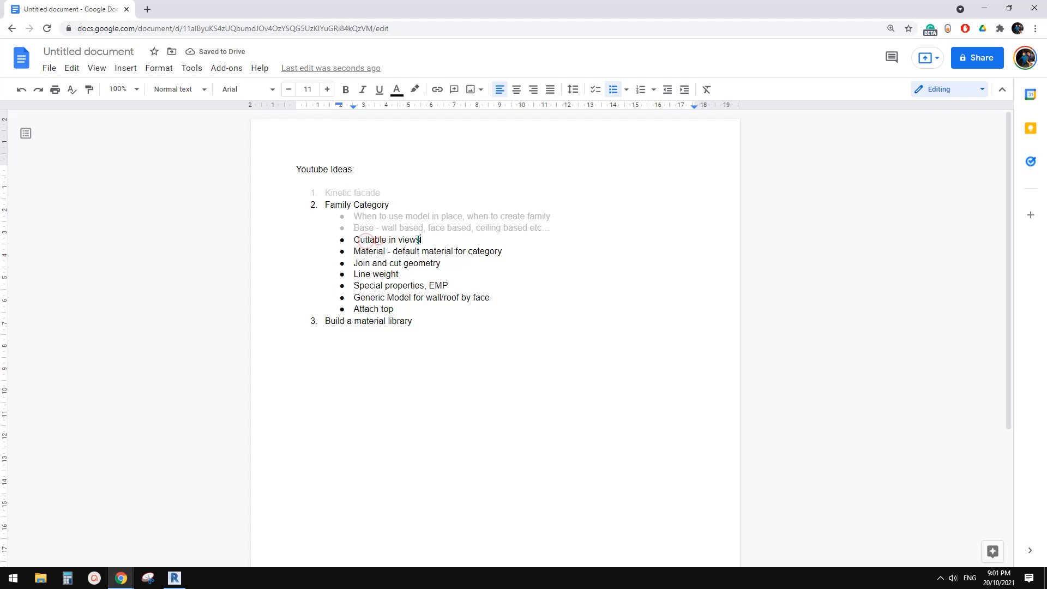
click(418, 240)
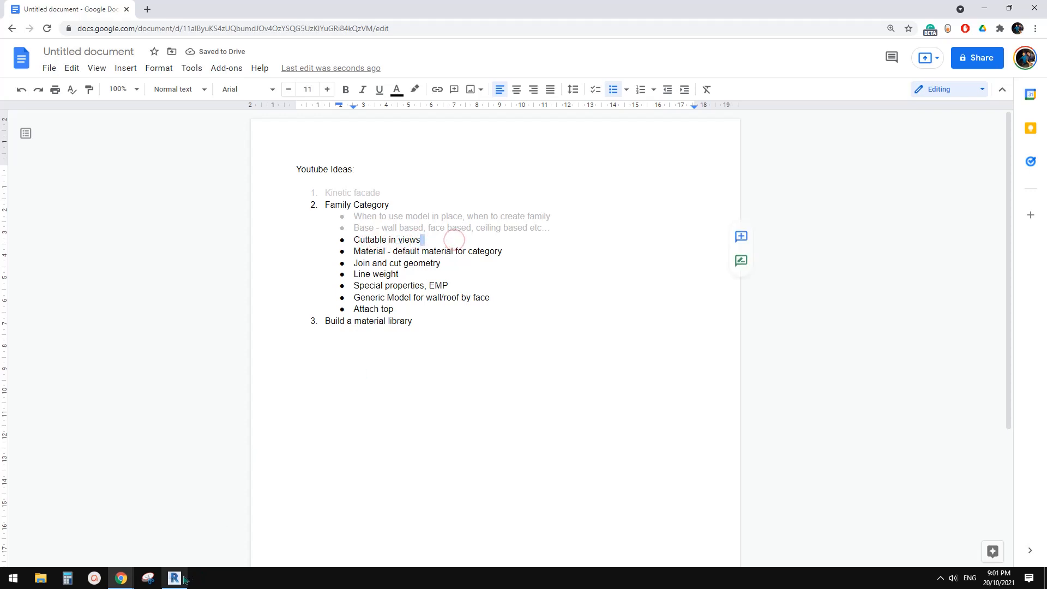
Step: Switch back to Revit and delete all the modelled elements in the 3D view
click(174, 578)
scroll(483, 369, down, 3)
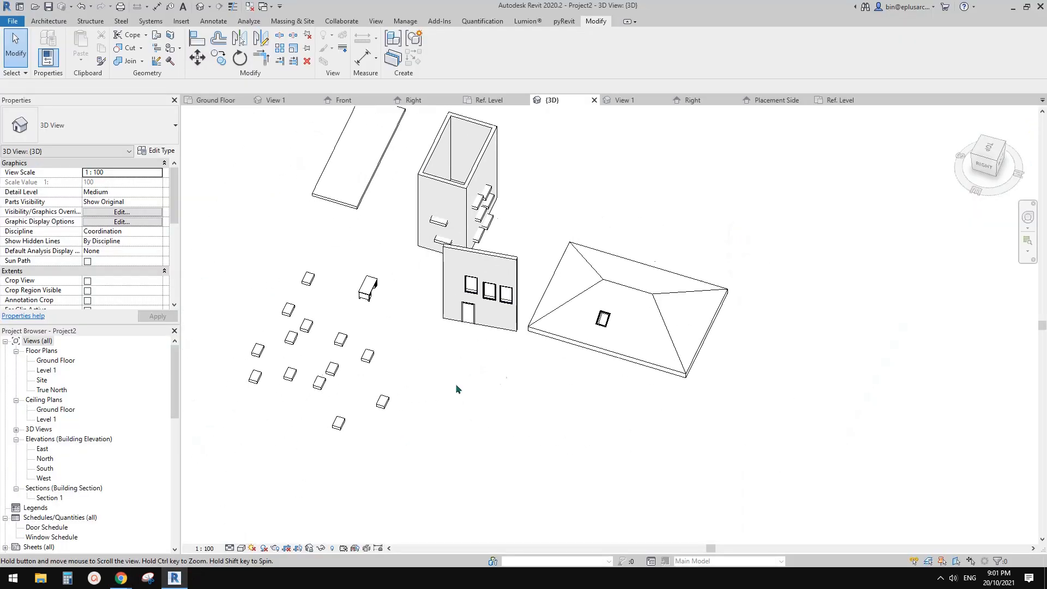
scroll(502, 360, down, 2)
drag(689, 451, 357, 245)
key(Delete)
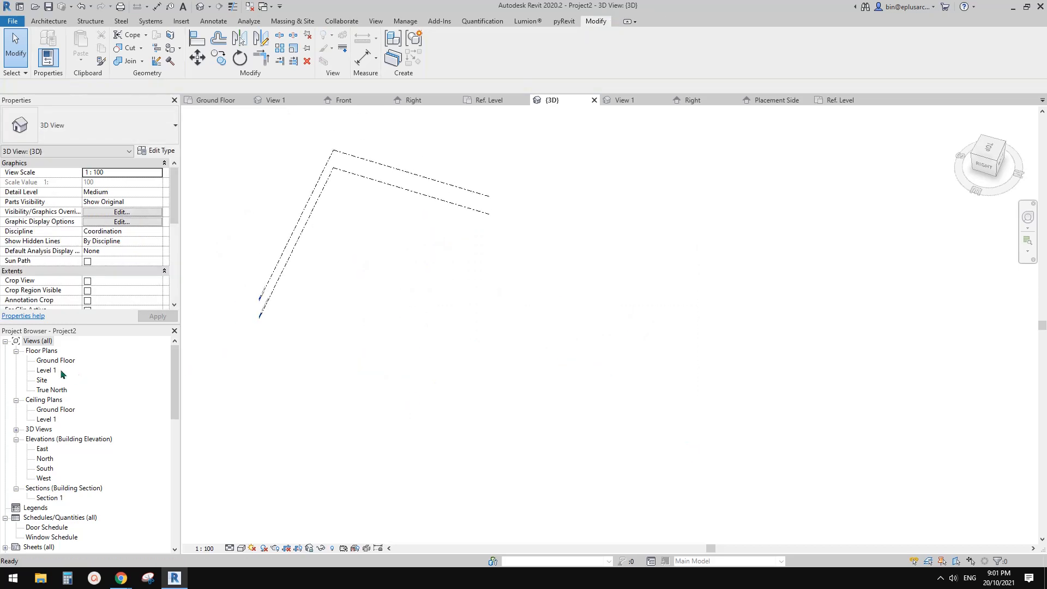
Step: Open the Ground Floor plan and view the family categories offered for a model in-place component, without creating one
double_click(50, 361)
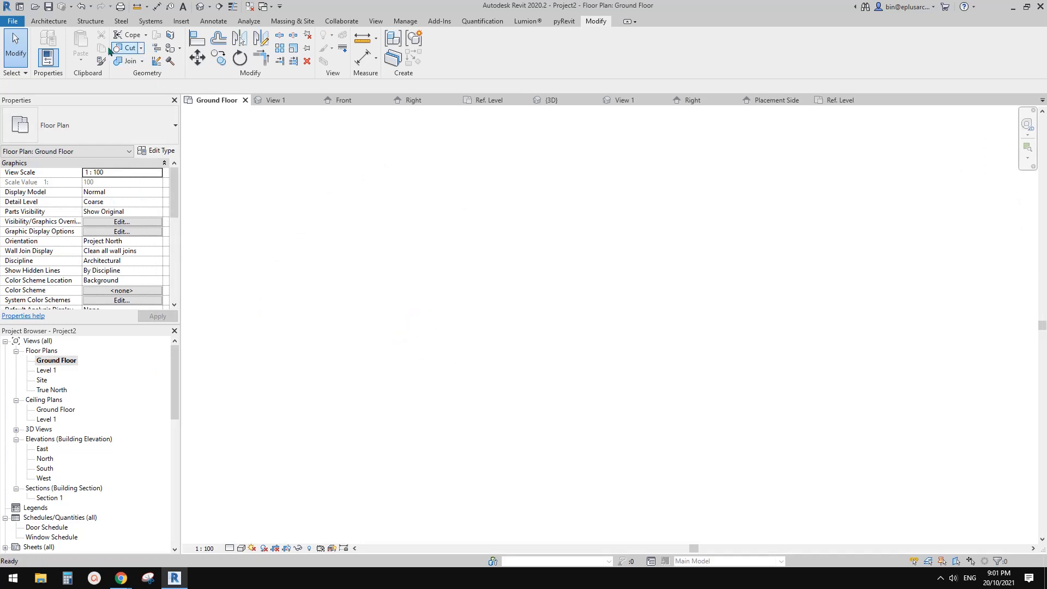
click(49, 21)
click(129, 56)
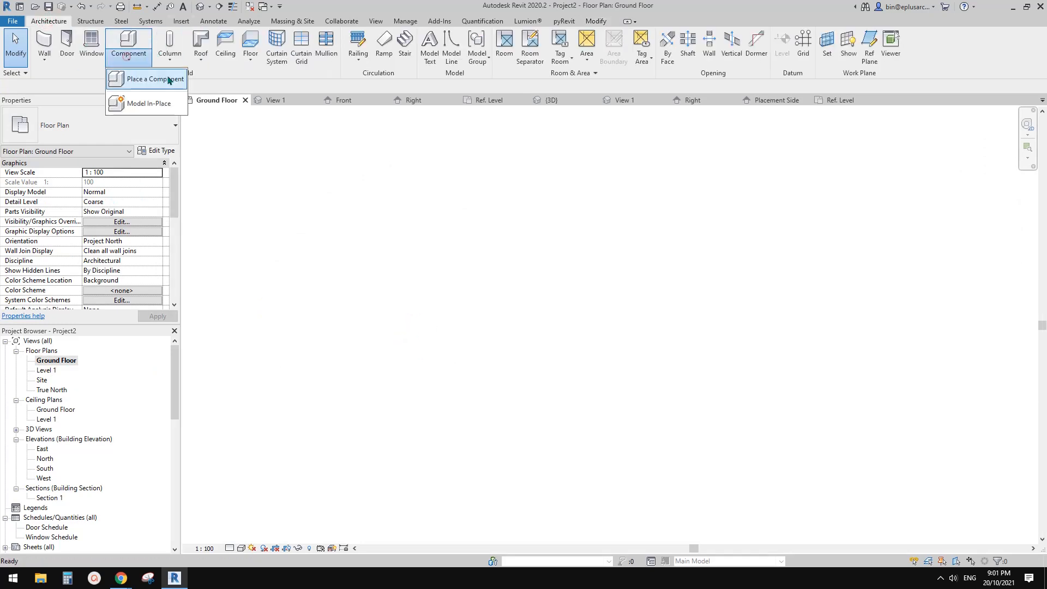
click(143, 103)
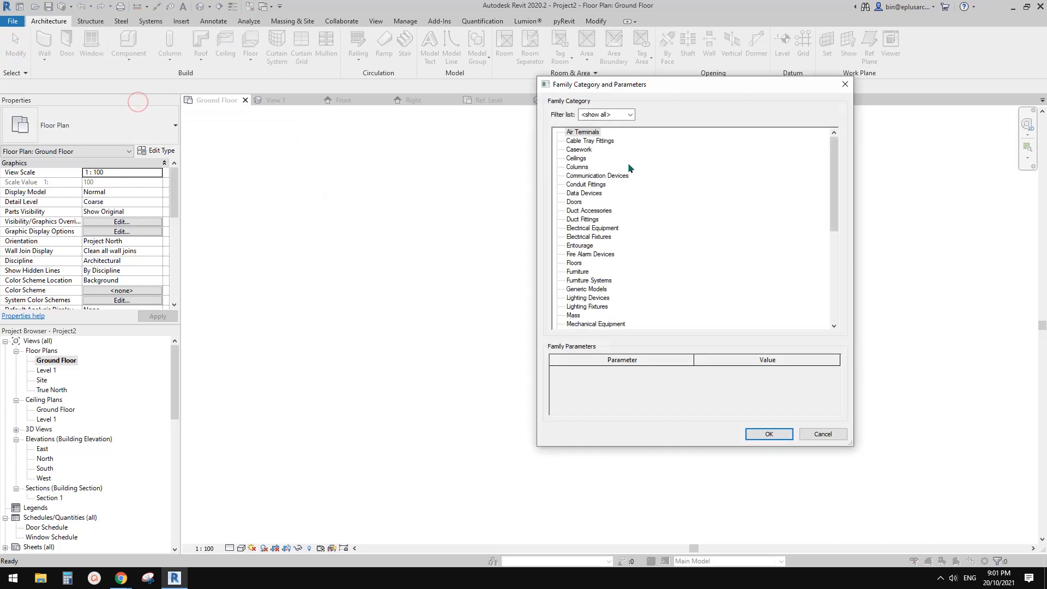
mouse_move(776, 198)
mouse_down()
mouse_move(782, 277)
mouse_move(786, 188)
mouse_up()
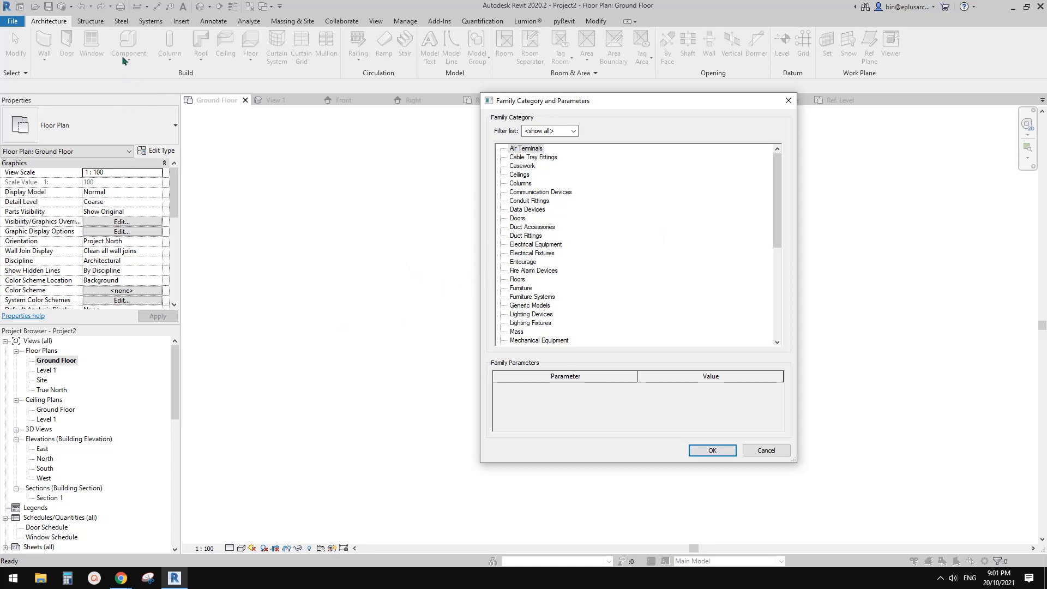
click(788, 100)
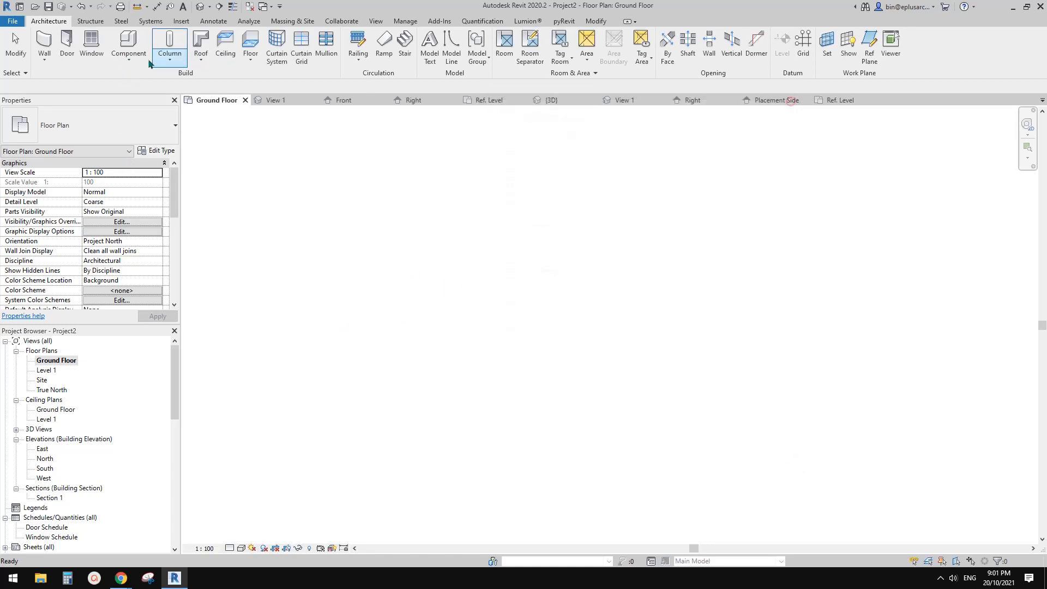
Step: Start a model in-place component in the Generic Models category, named Generic Models 1
click(127, 62)
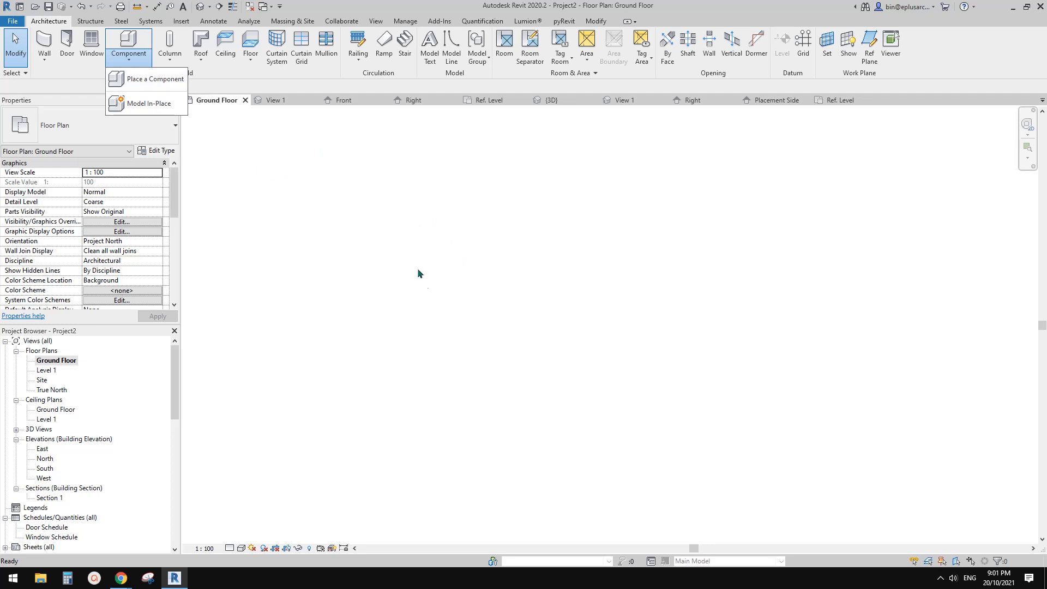
click(148, 103)
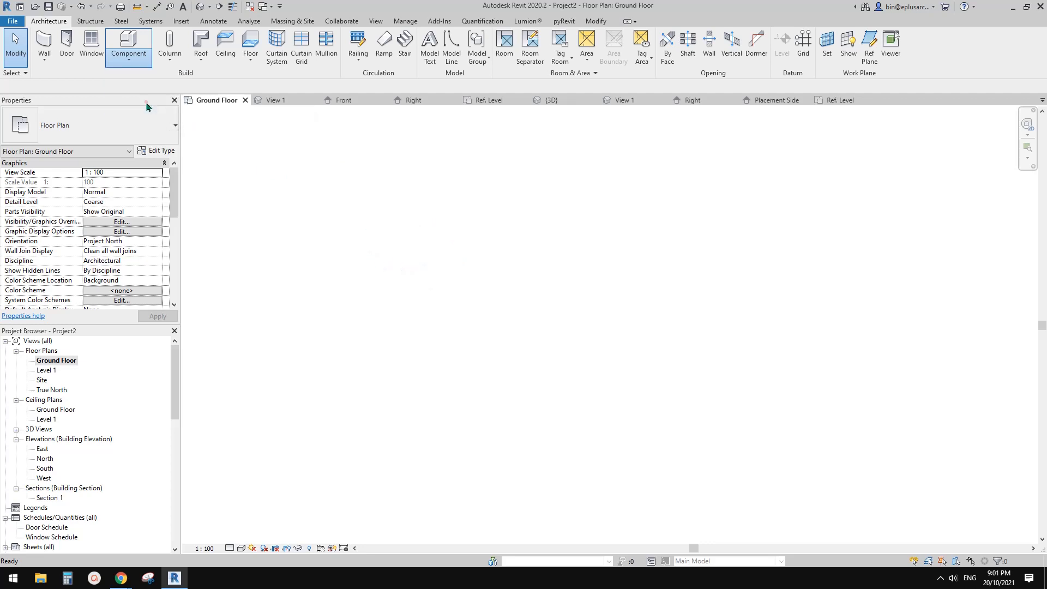
click(533, 227)
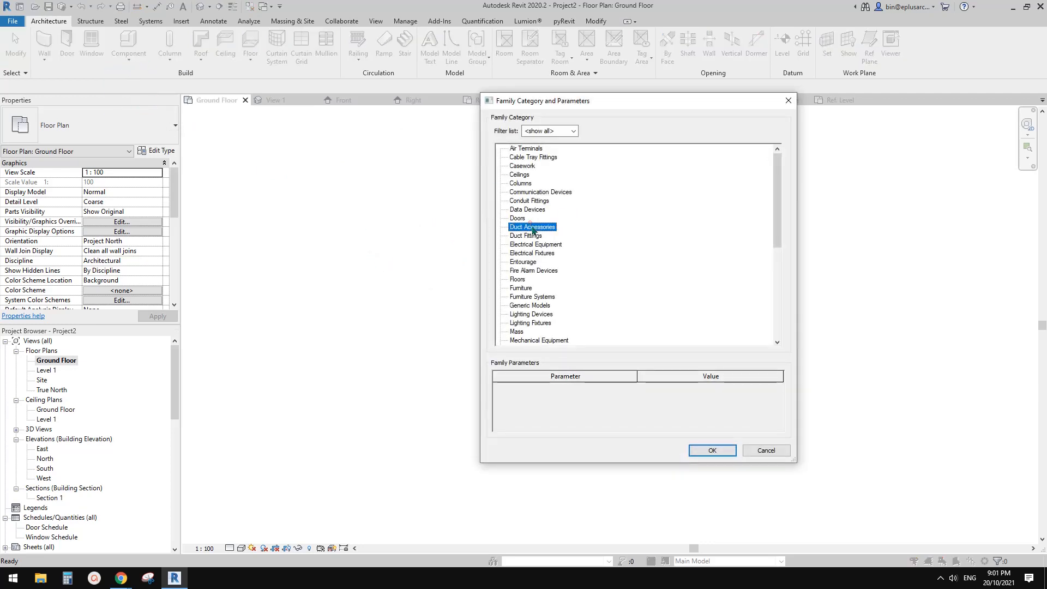
mouse_move(778, 212)
mouse_down()
mouse_move(778, 237)
mouse_move(777, 215)
mouse_up()
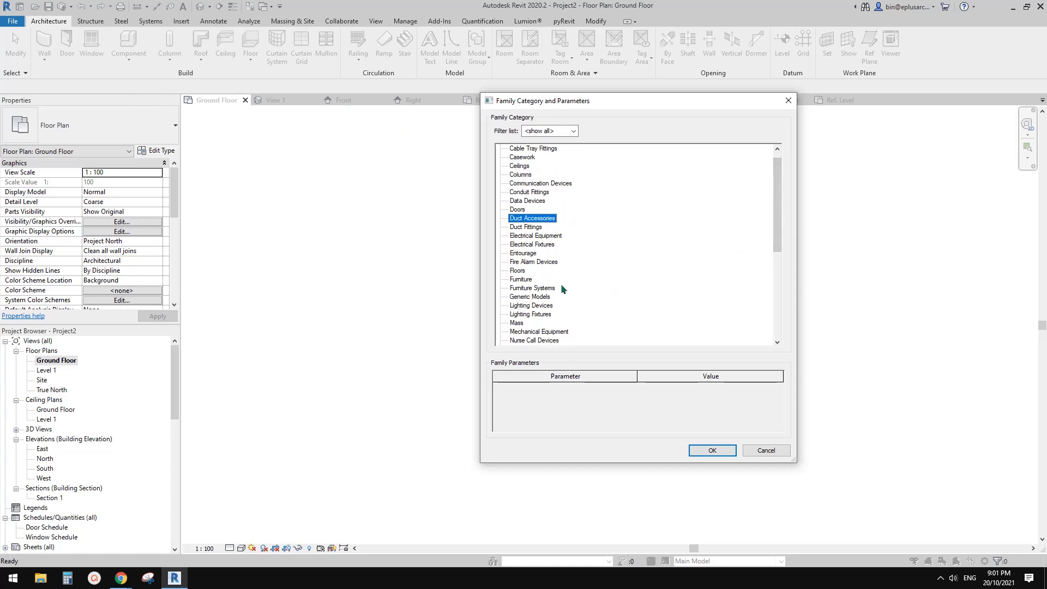
scroll(560, 284, down, 1)
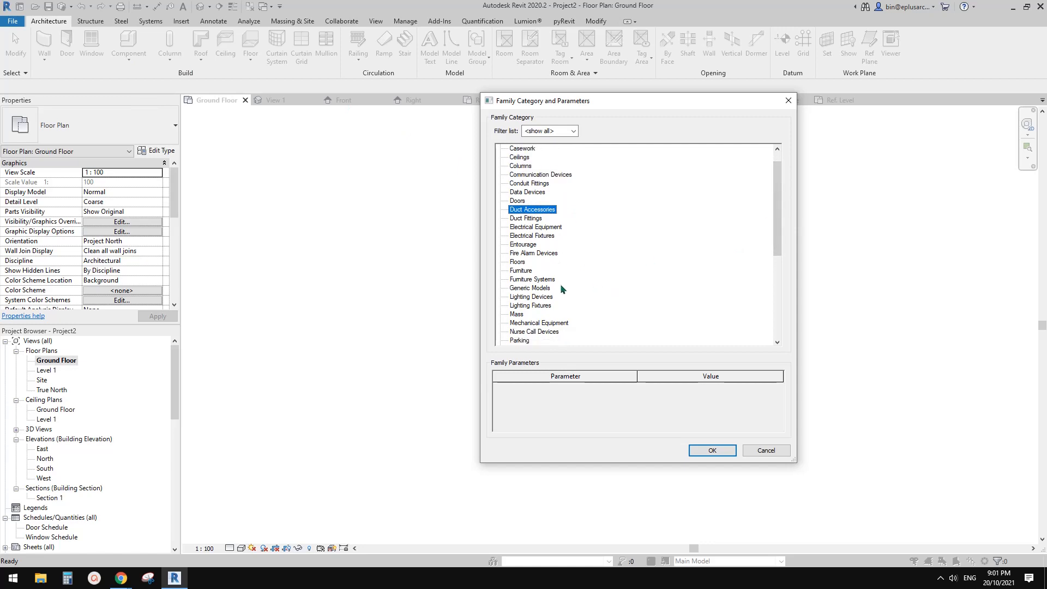
click(547, 288)
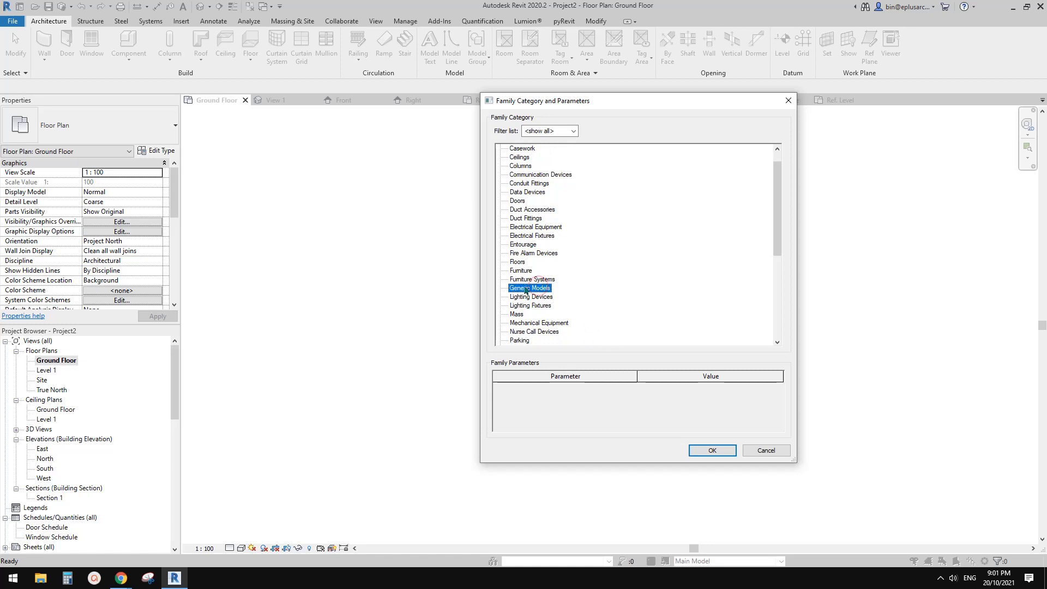
click(711, 450)
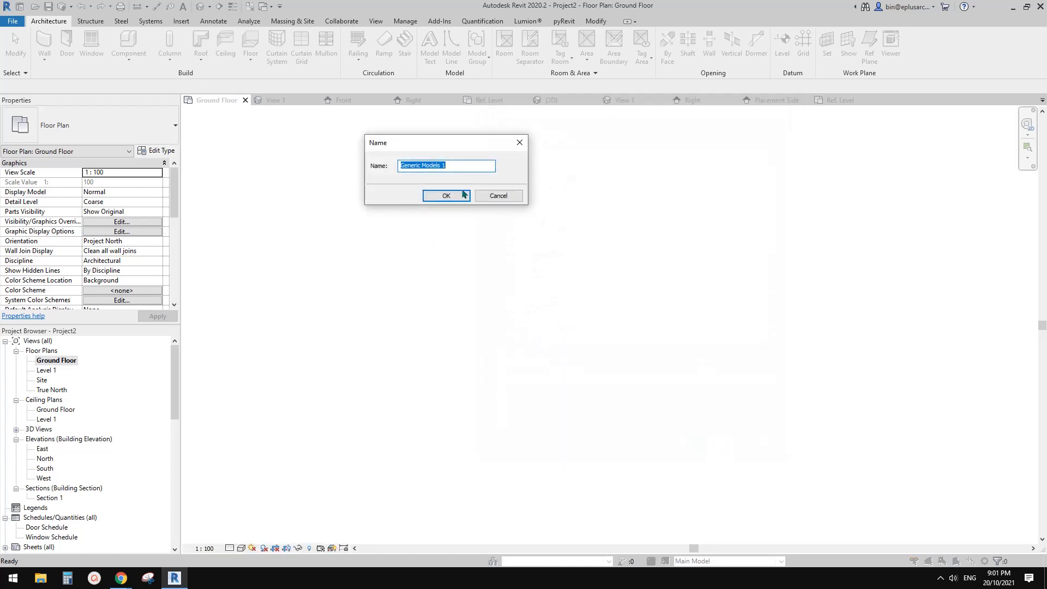
click(445, 195)
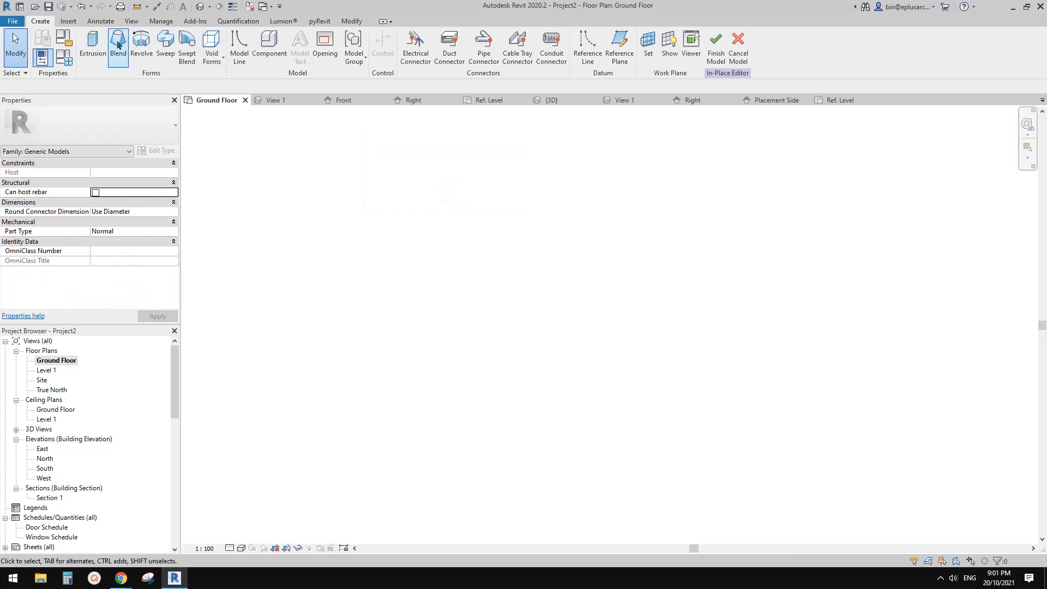
Step: Start an extrusion and sketch a rectangular profile in the Ground Floor plan
click(93, 44)
click(409, 36)
click(374, 236)
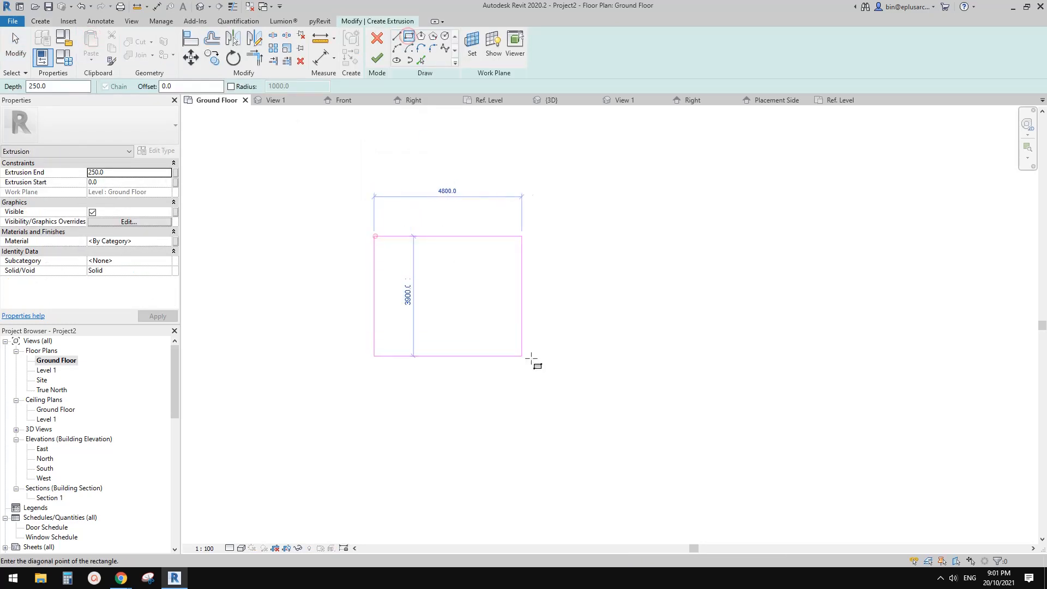
click(515, 334)
Step: Set the Extrusion End to 3000, then finish the extrusion and the in-place model
click(127, 174)
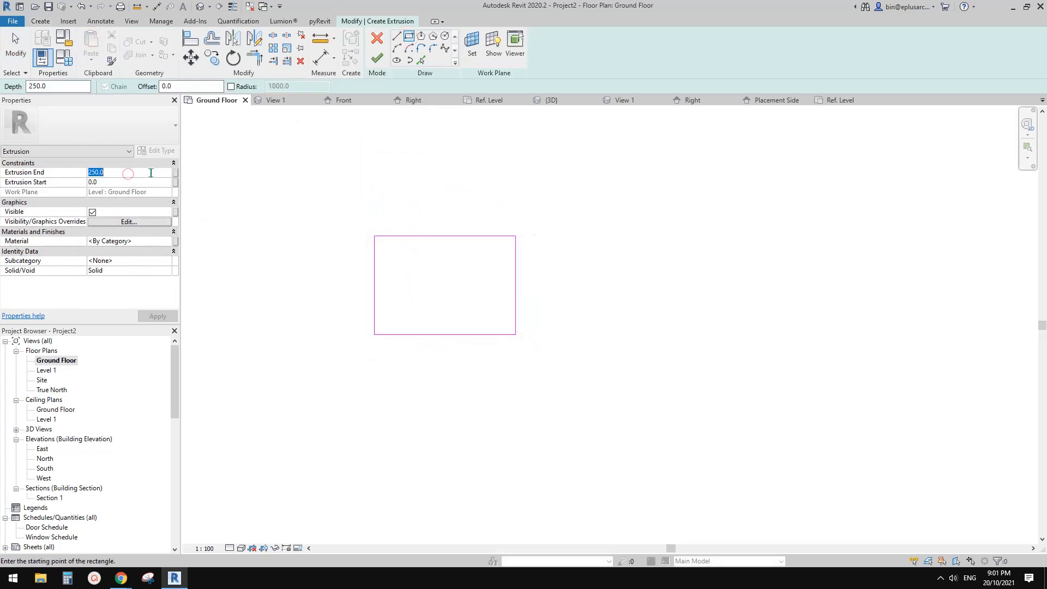
text(3000)
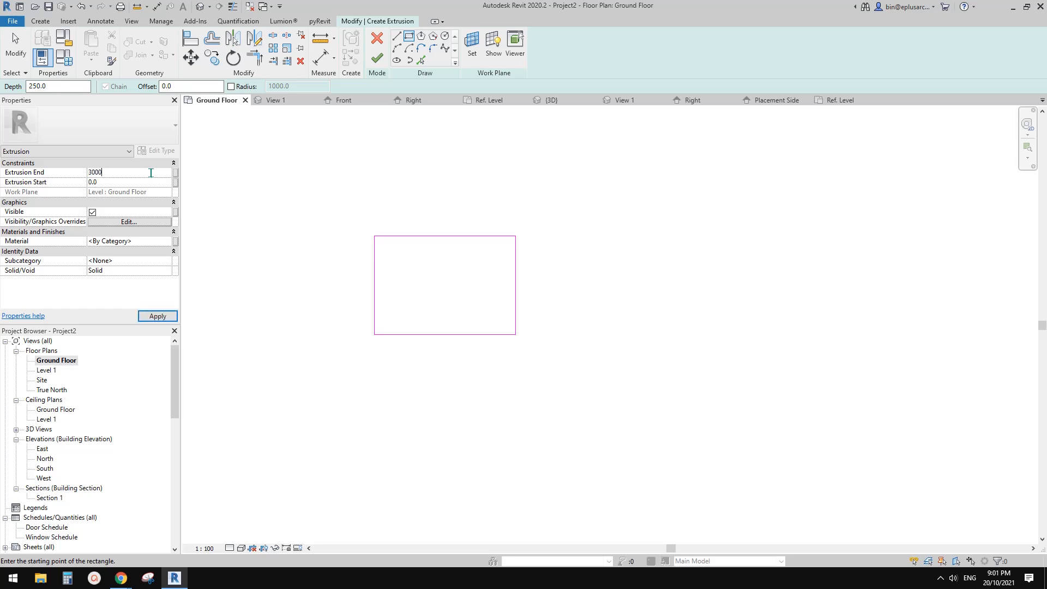
key(Return)
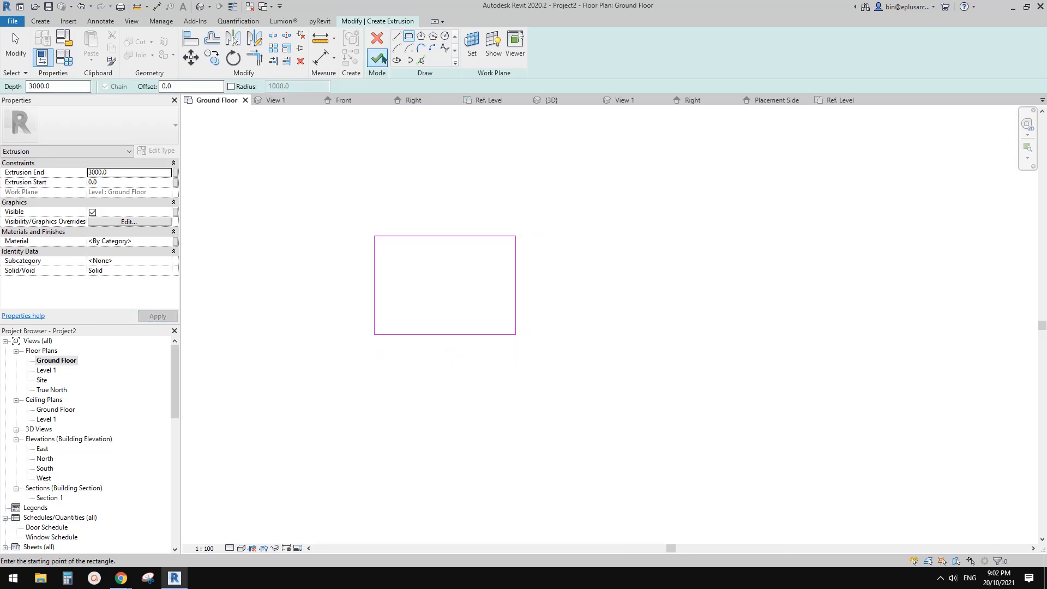
click(376, 58)
click(469, 143)
click(376, 56)
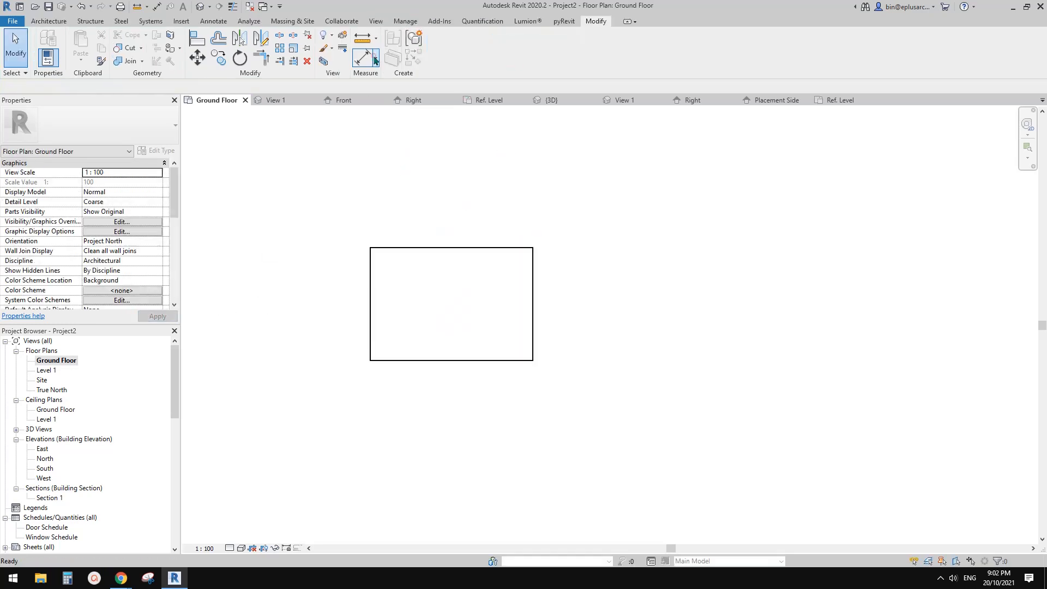
Step: Edit the in-place generic model and open the Material Browser for its extrusion's material
scroll(419, 157, up, 2)
middle_drag(442, 202, 474, 192)
click(489, 284)
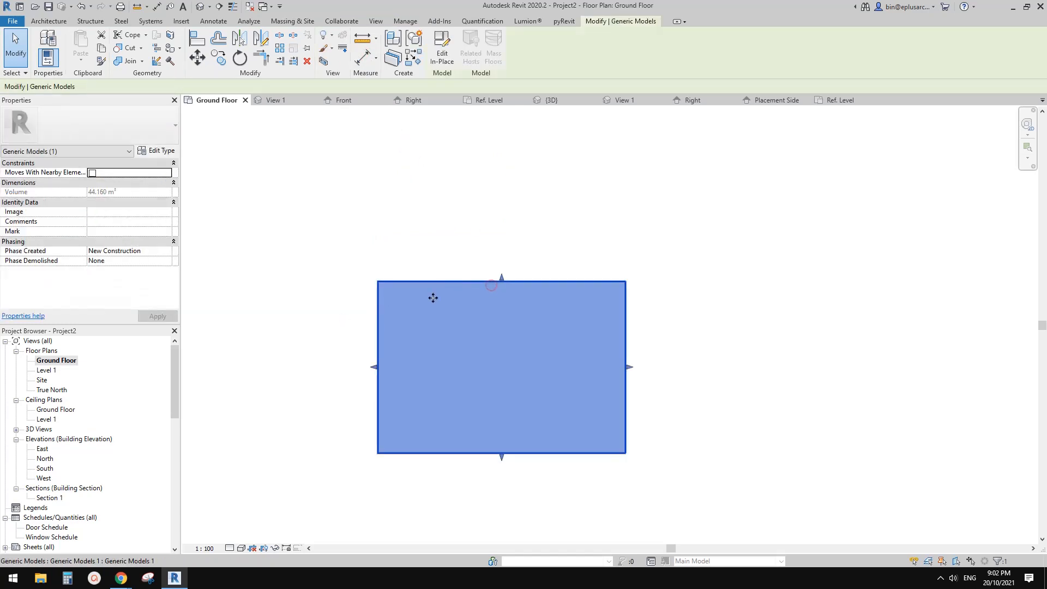
middle_drag(433, 298, 455, 271)
click(441, 53)
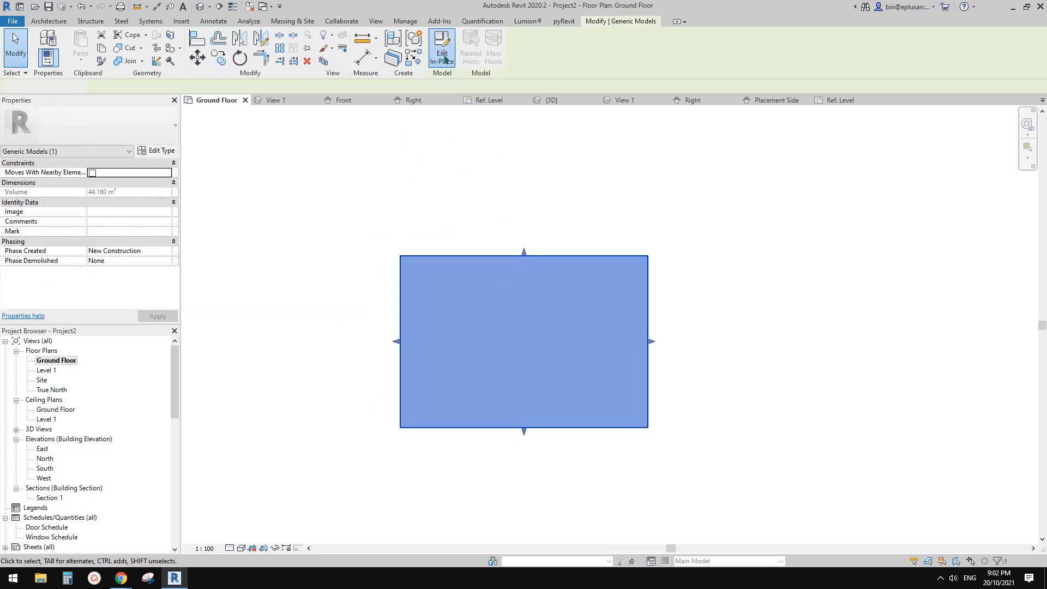
click(500, 264)
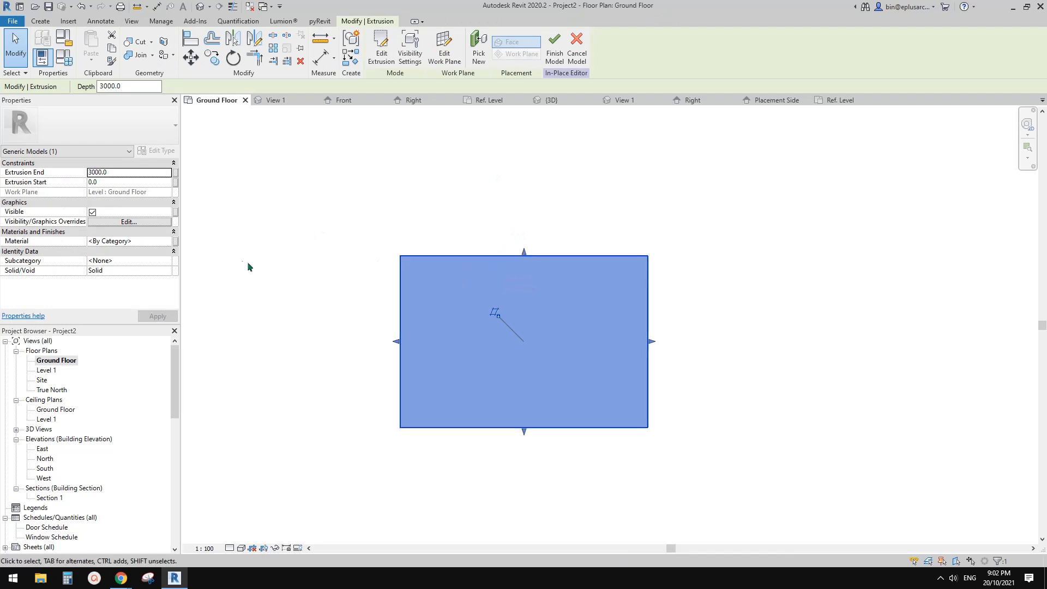
click(169, 242)
click(168, 241)
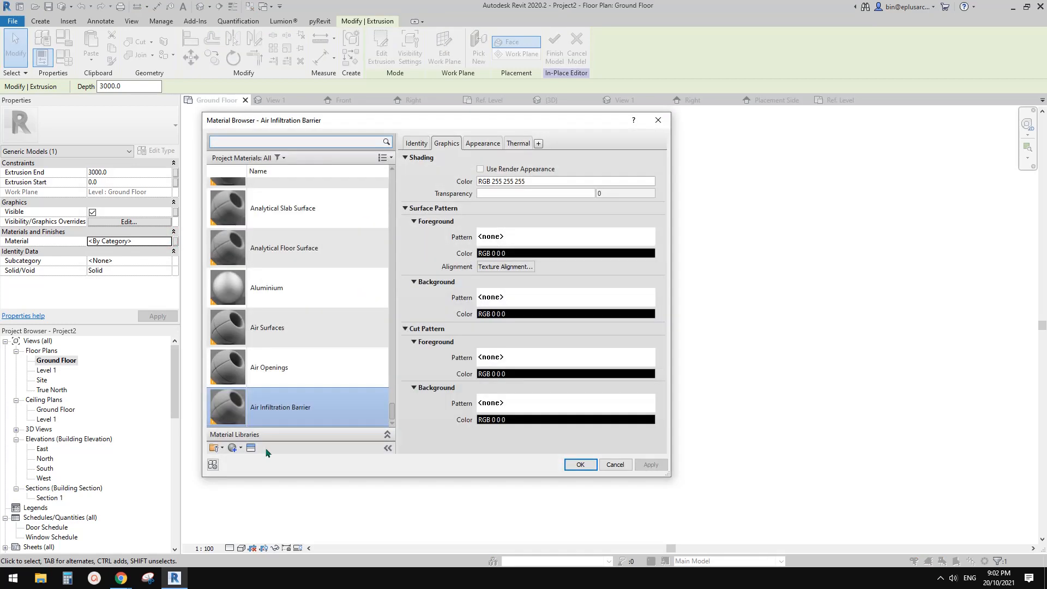
Step: Create a new material with a solid fill cut foreground pattern and assign it to the extrusion
click(233, 450)
click(256, 461)
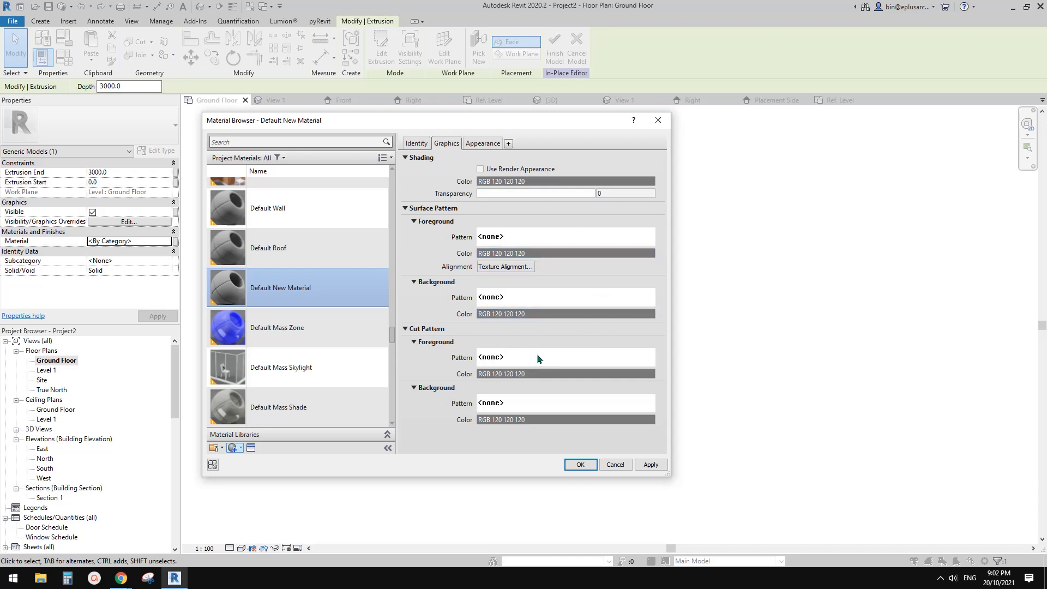
click(537, 356)
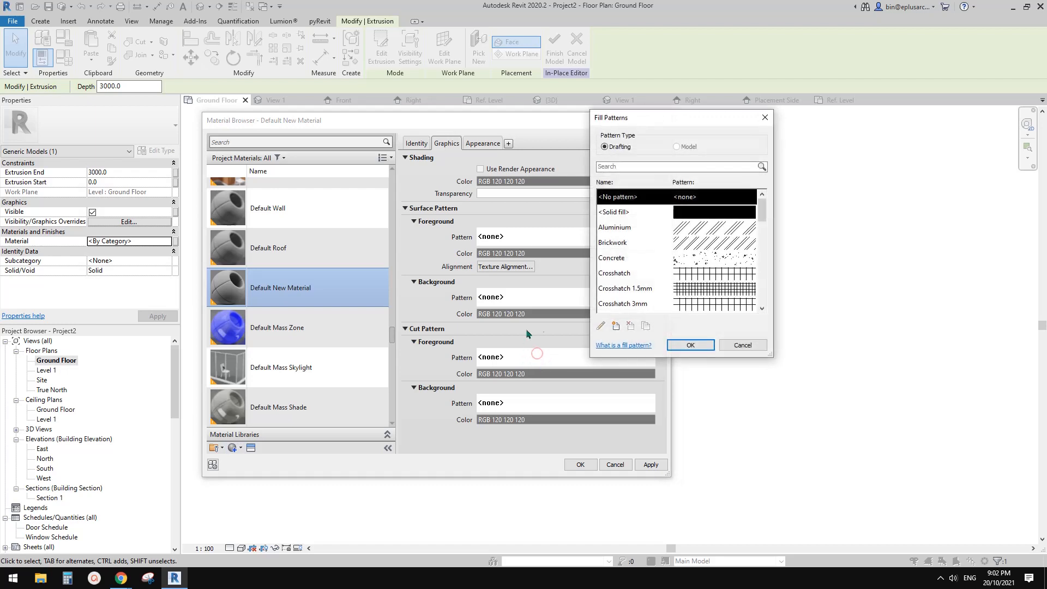
click(691, 214)
click(690, 344)
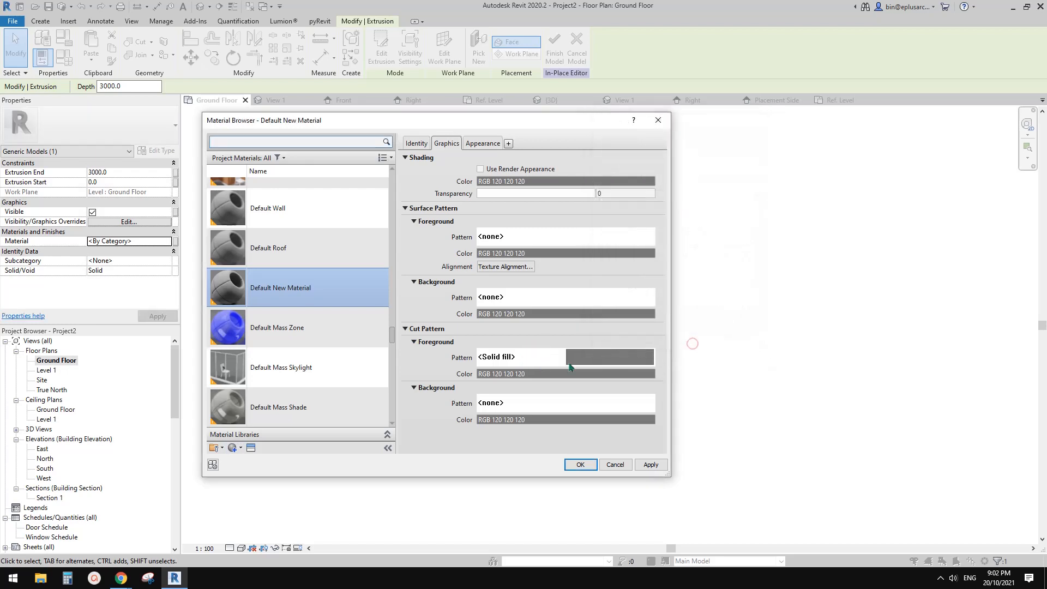
click(585, 462)
click(790, 341)
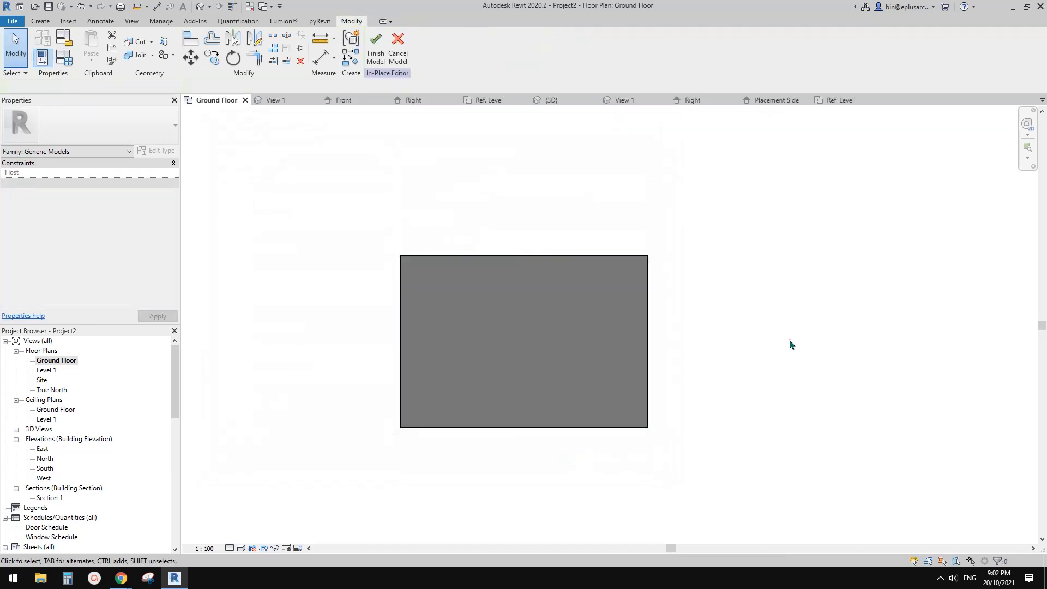
Step: Check the rectangular extrusion's cut fill in plan and finish the in-place model
drag(632, 335, 607, 334)
scroll(474, 333, up, 2)
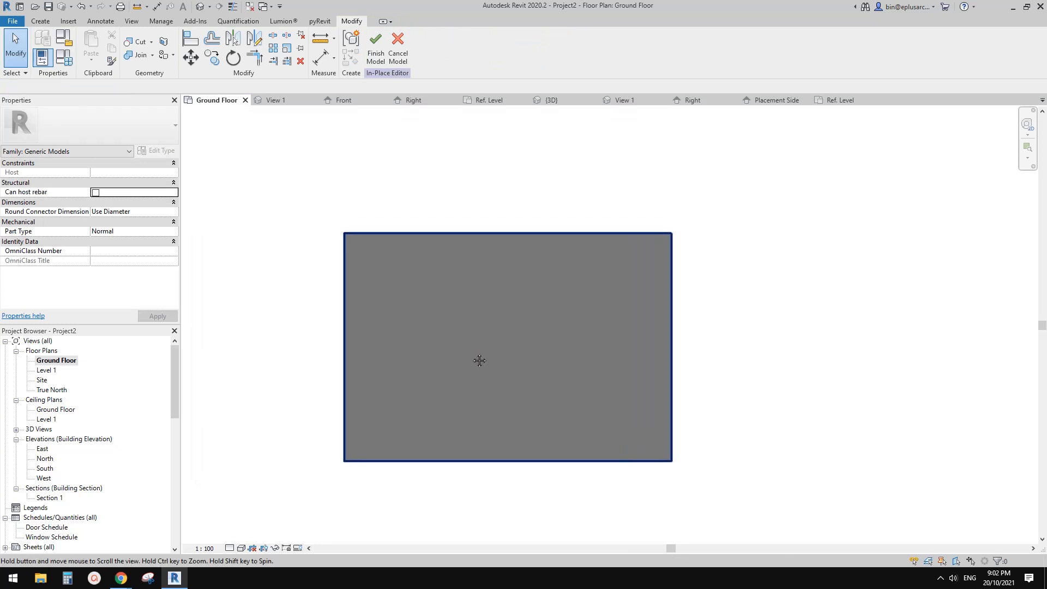
drag(450, 344, 422, 256)
click(376, 48)
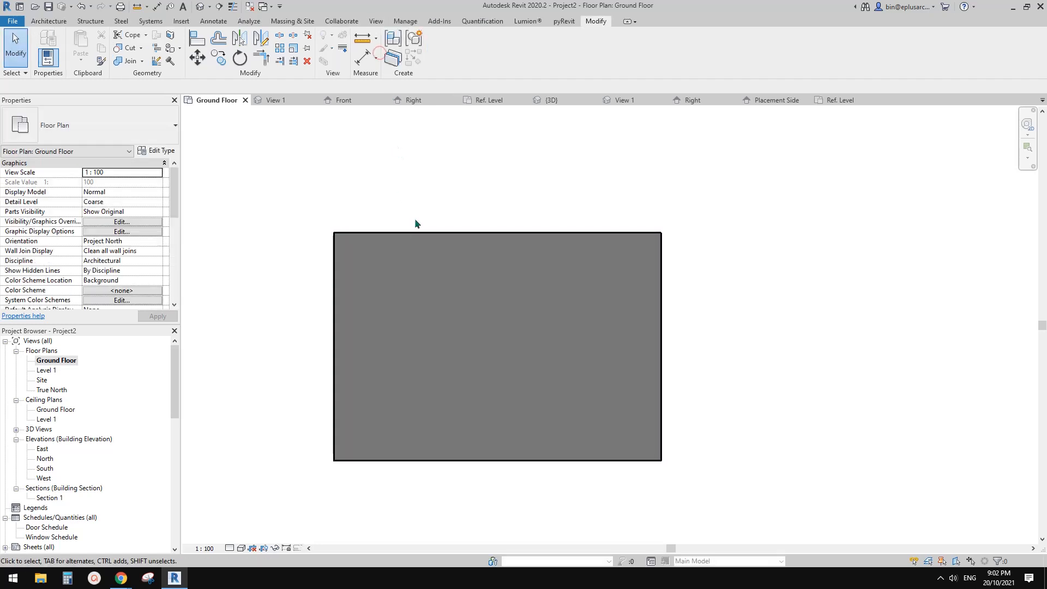
Step: Reopen the rectangular in-place model for editing and change its family category to Furniture
scroll(441, 197, up, 1)
middle_drag(452, 201, 469, 195)
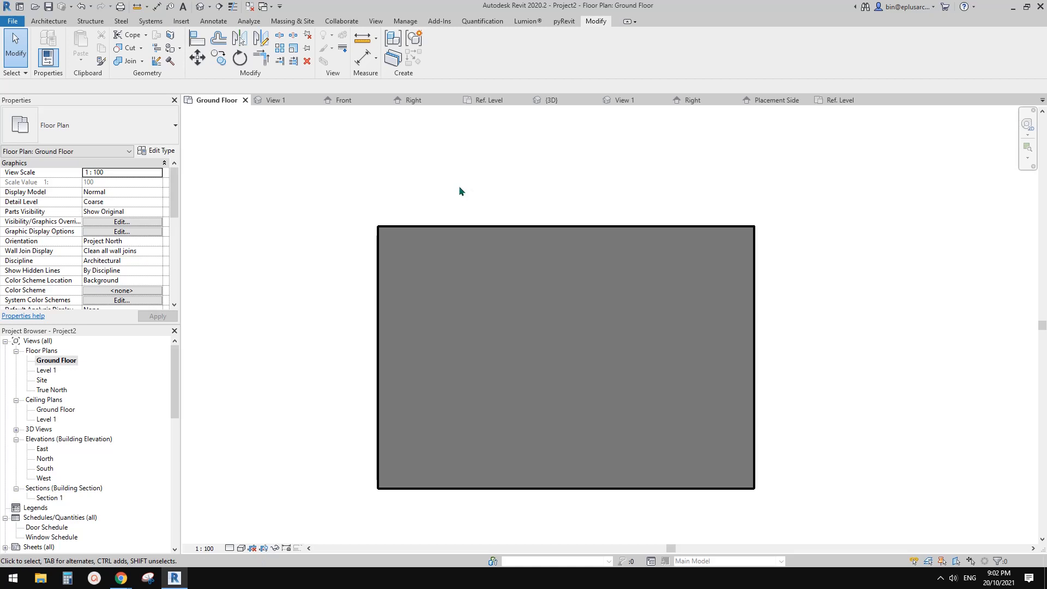
click(425, 240)
click(440, 55)
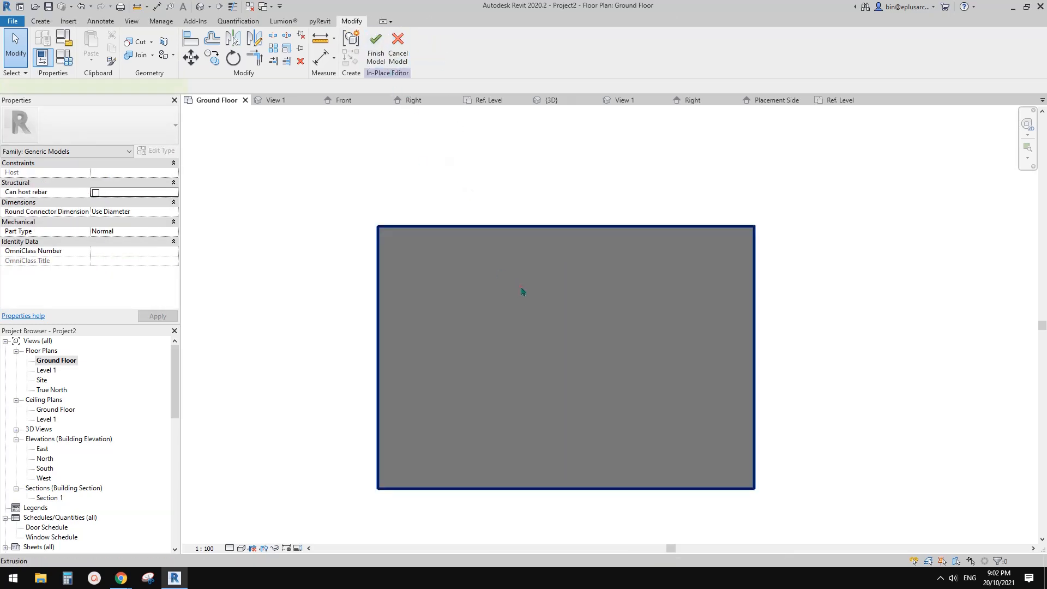
click(491, 300)
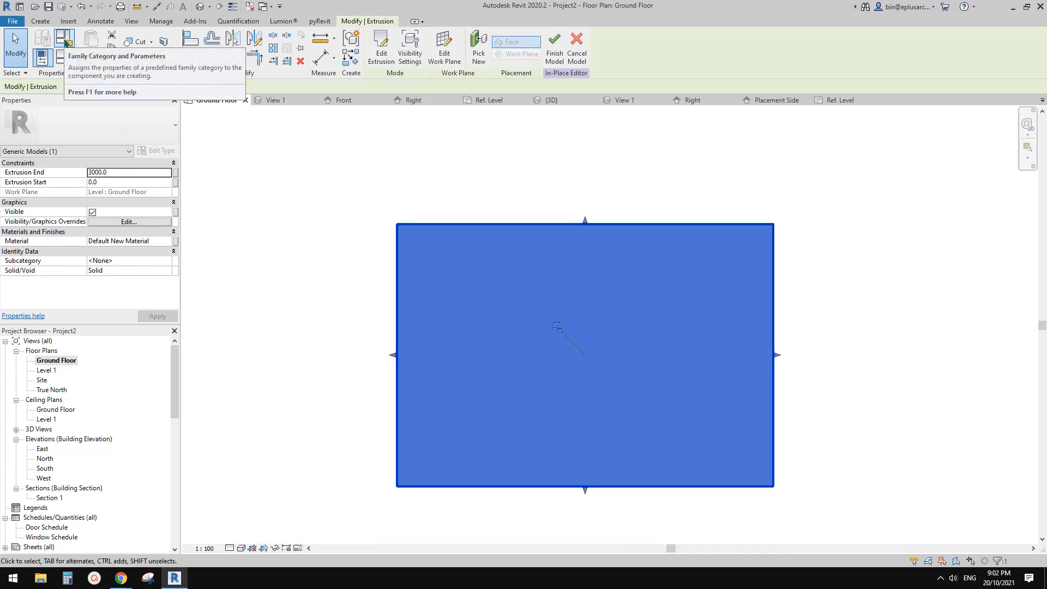
click(64, 41)
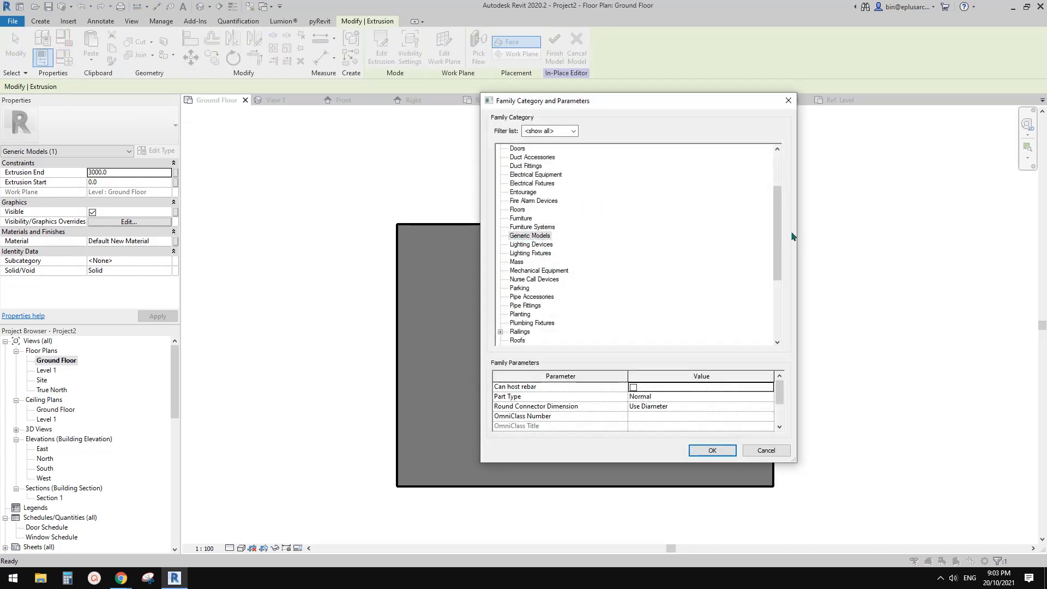
drag(777, 235, 777, 203)
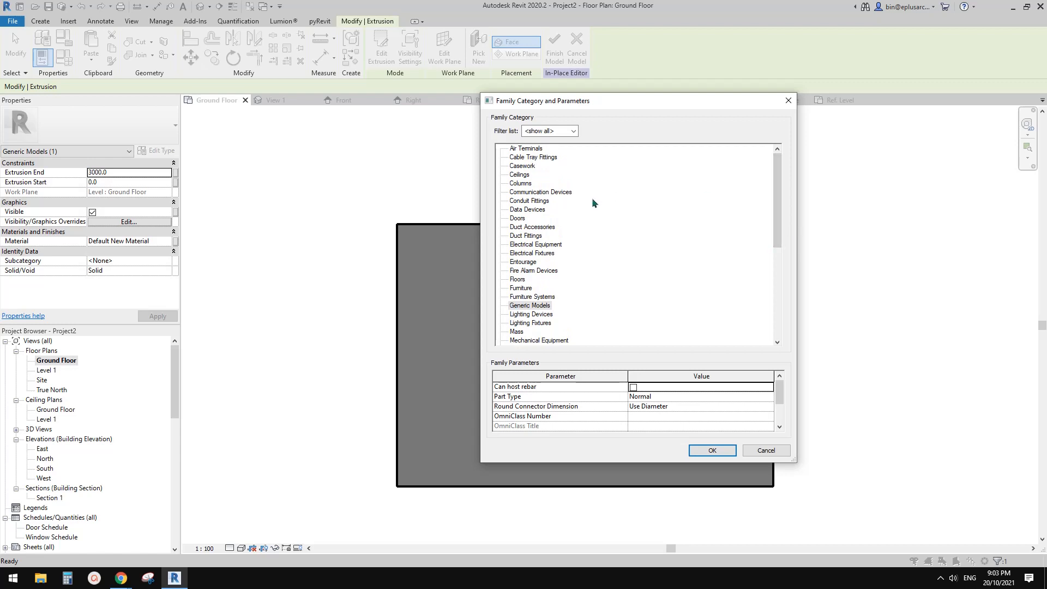
click(522, 288)
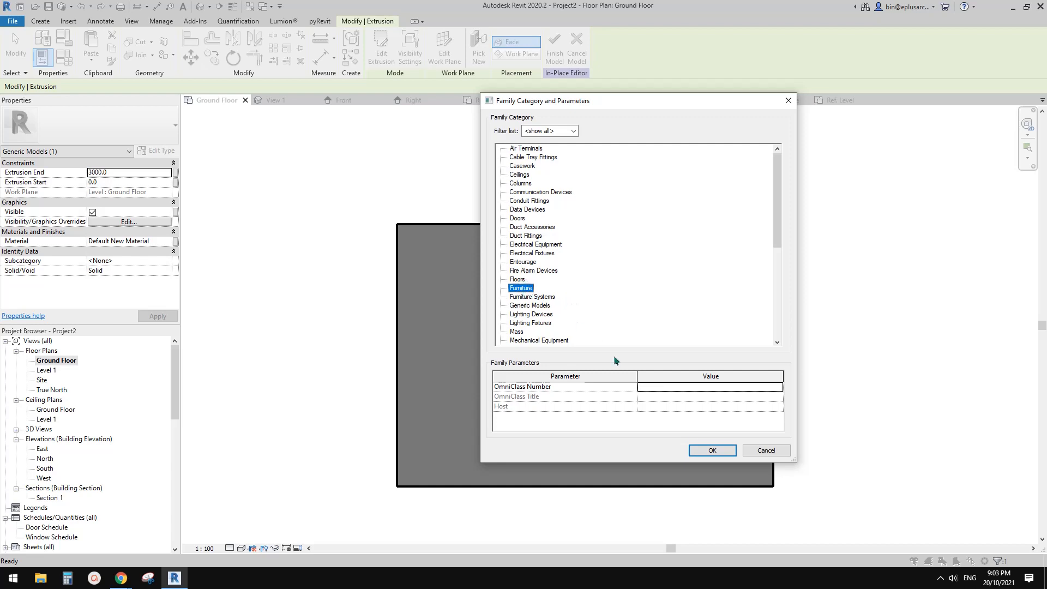
click(712, 450)
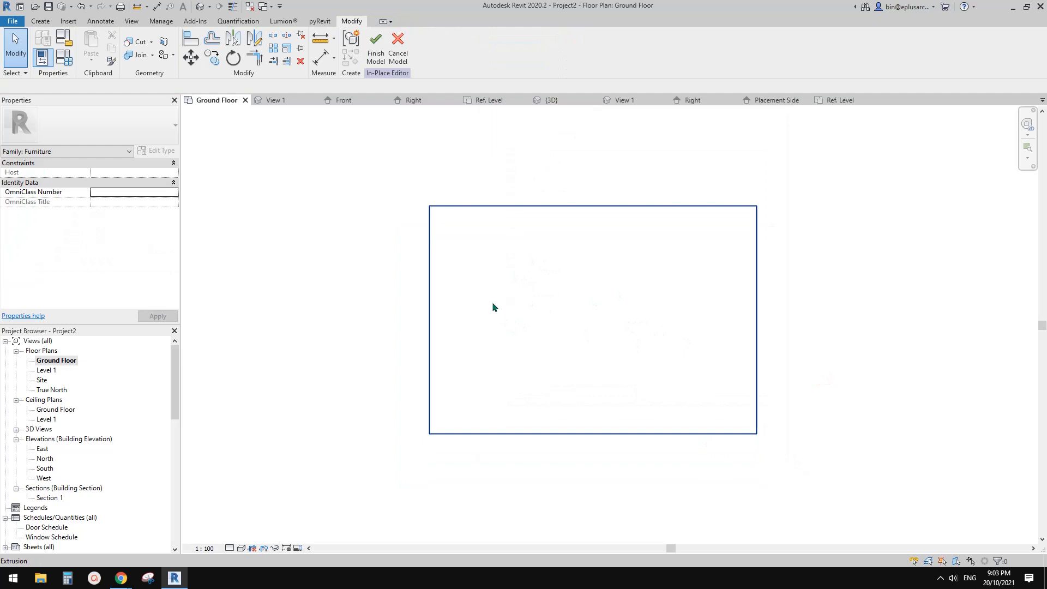
Step: Check how the extrusion displays in plan under the Furniture category and finish the in-place model
click(428, 292)
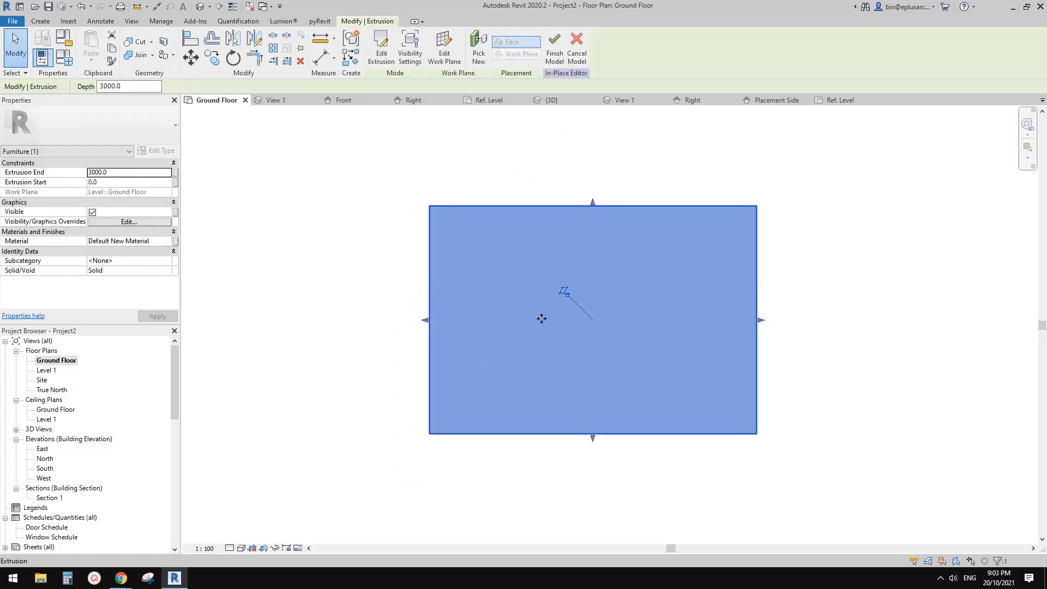
click(519, 324)
scroll(433, 277, up, 2)
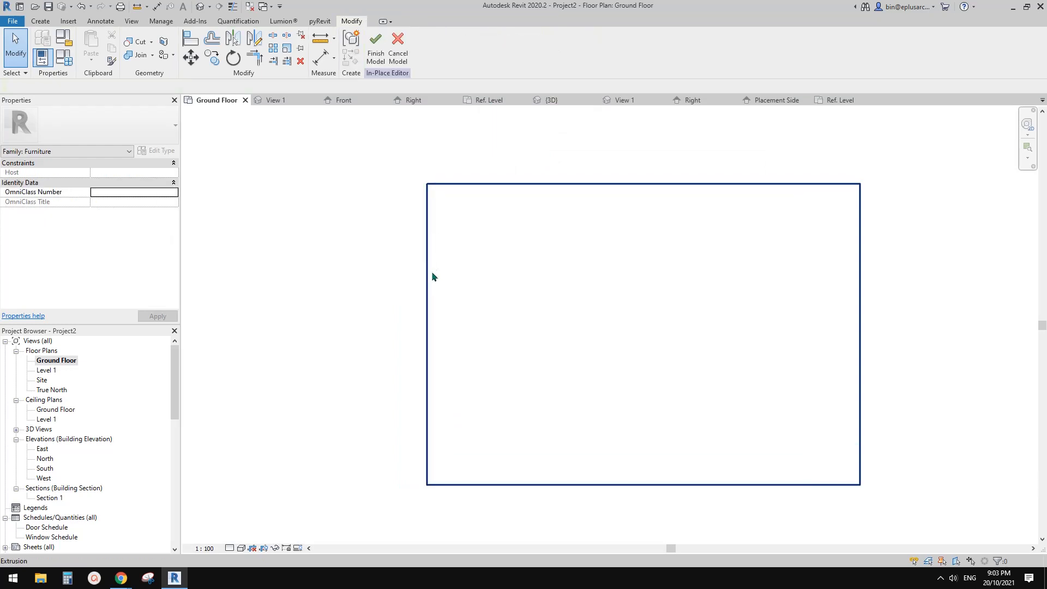
click(459, 336)
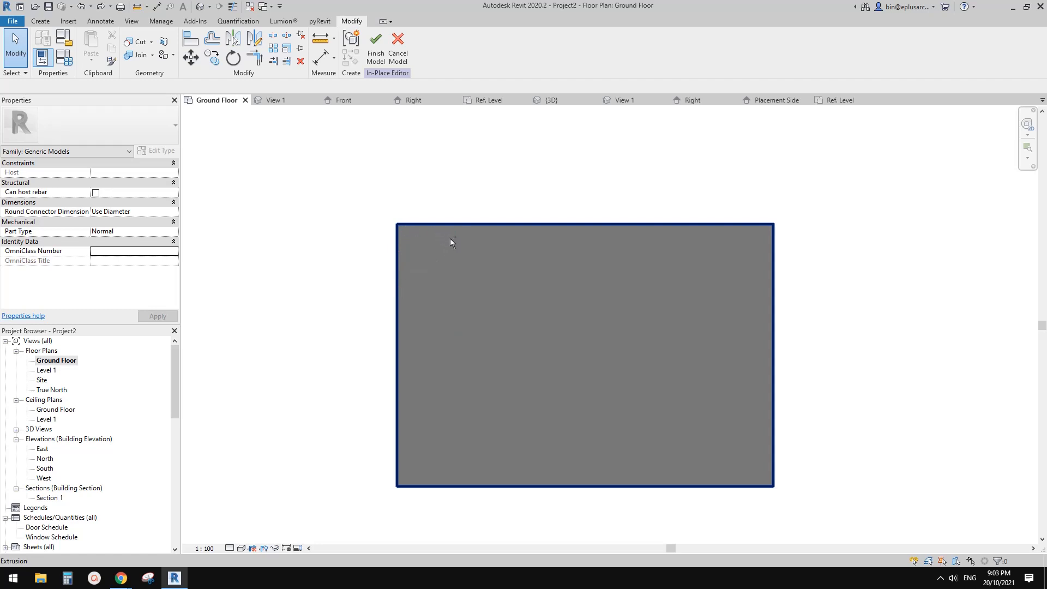
key(Escape)
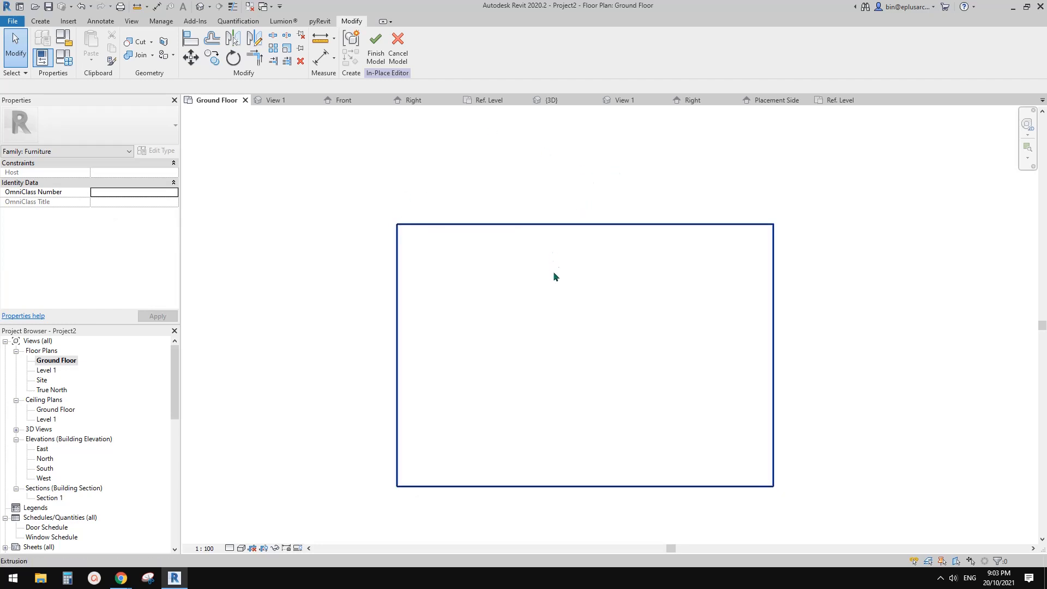
middle_drag(531, 296, 495, 252)
scroll(479, 233, up, 1)
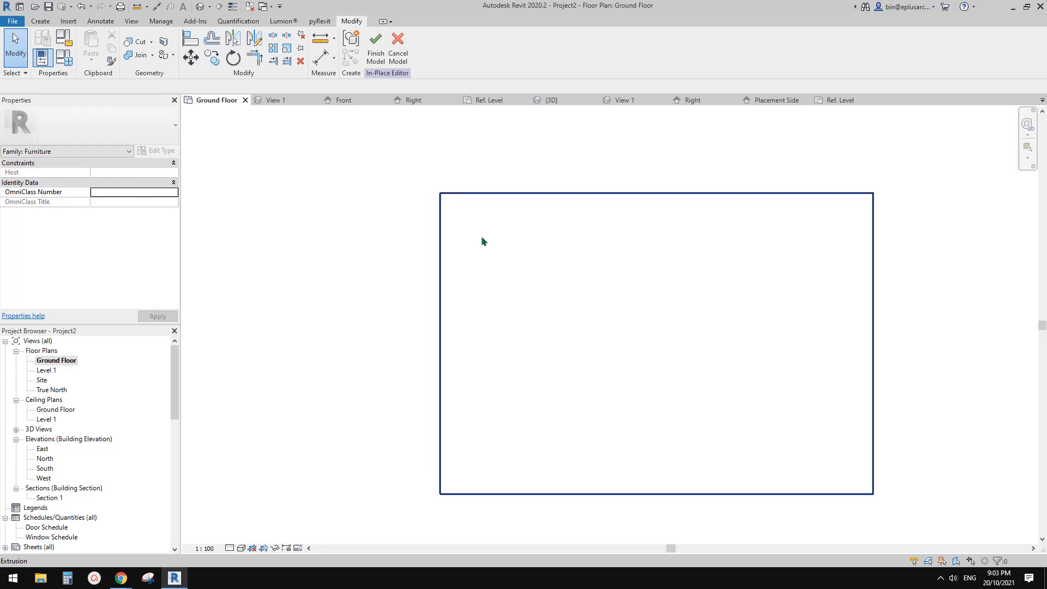
click(374, 54)
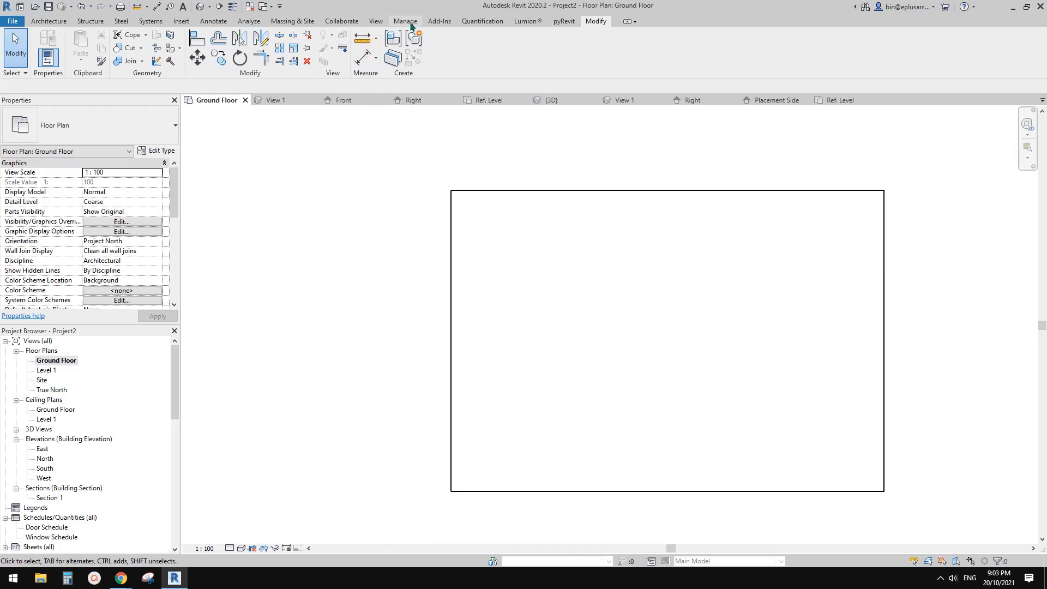
Step: Compare the cut line weight settings of the Generic Models and Furniture categories in Object Styles
click(409, 23)
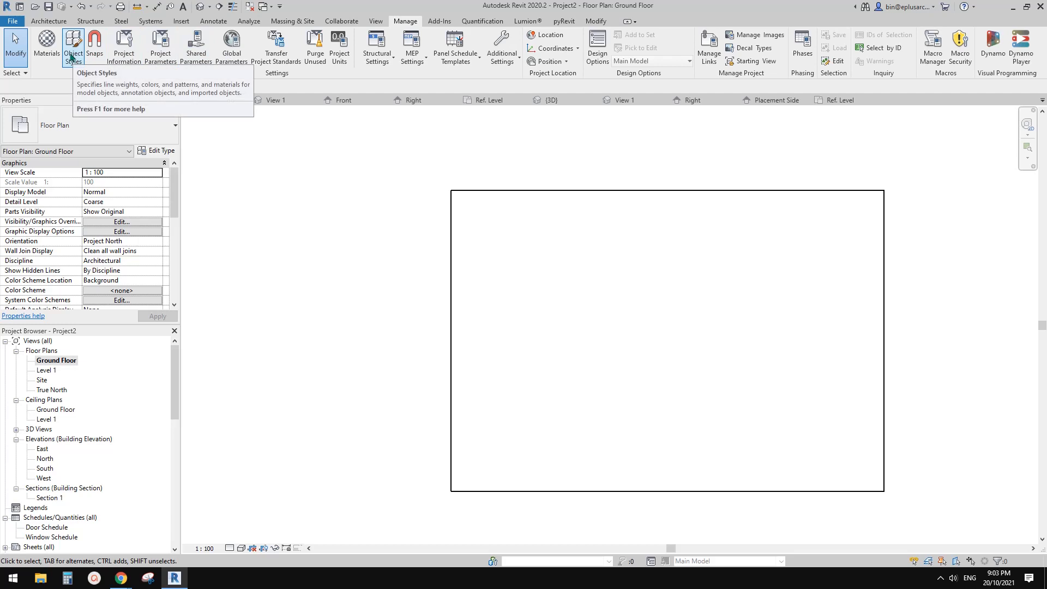
click(72, 56)
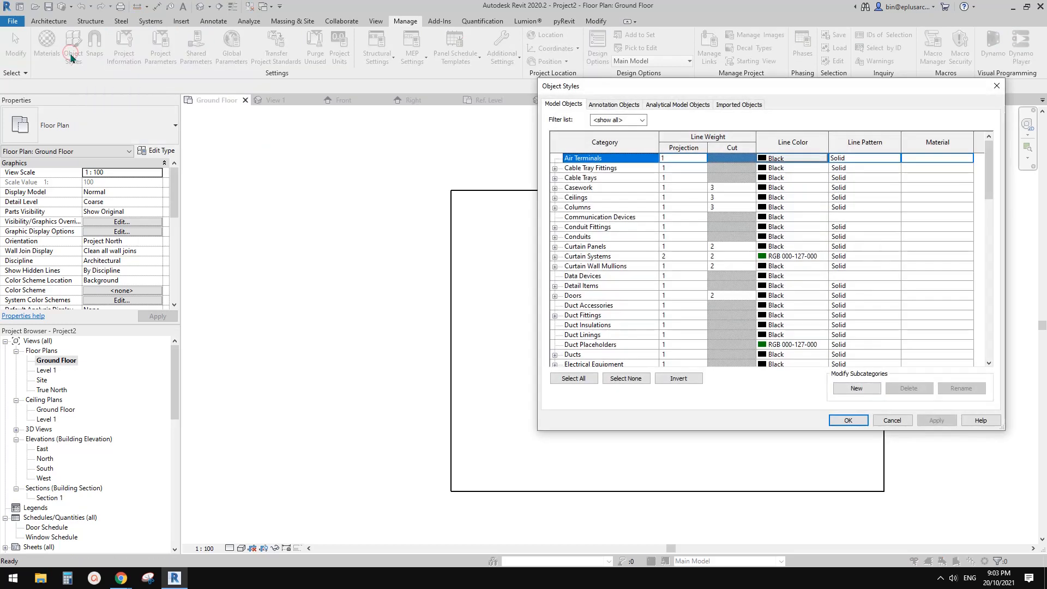
drag(665, 96, 326, 86)
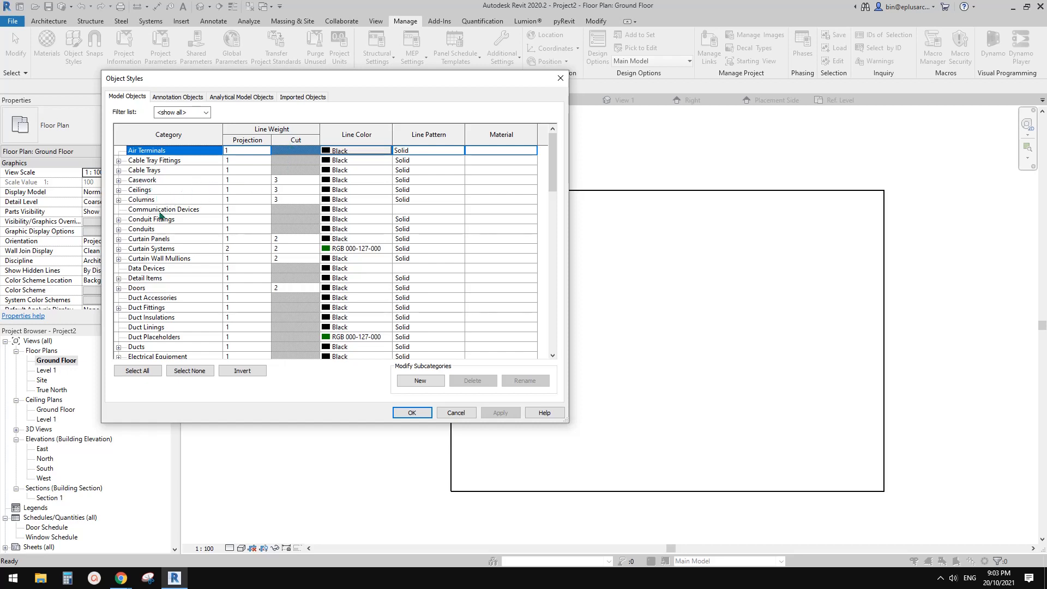
scroll(169, 311, down, 4)
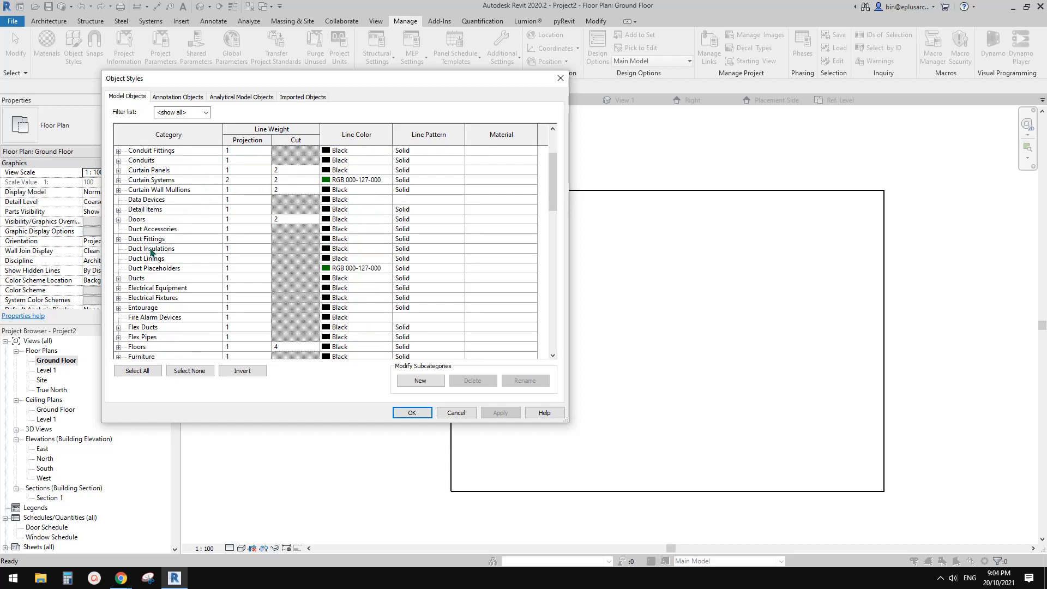
scroll(157, 313, down, 3)
click(148, 299)
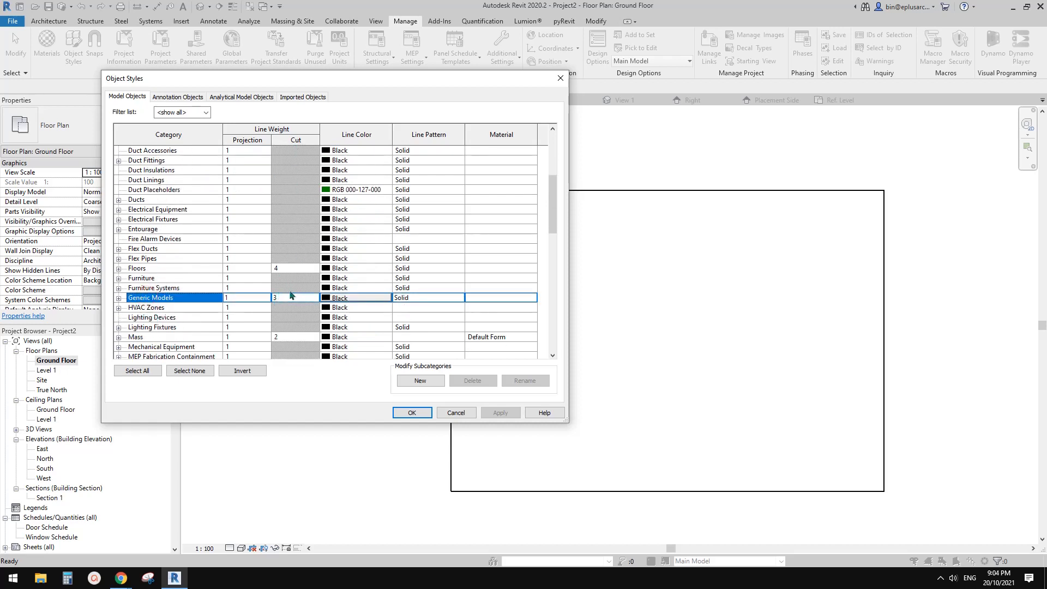
click(294, 301)
click(284, 298)
click(149, 280)
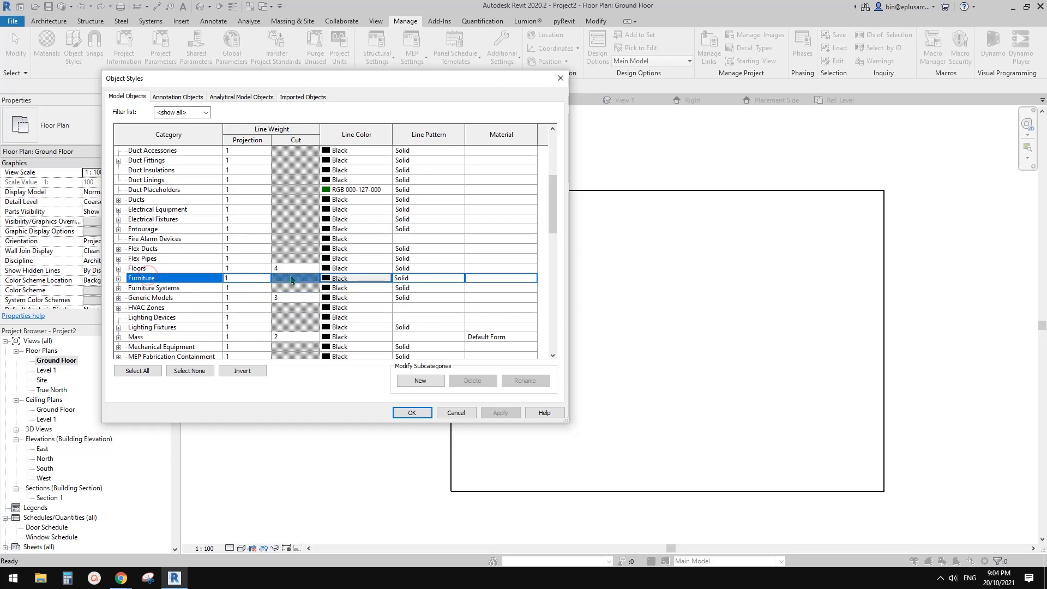
click(296, 278)
Step: Review which model categories offer a cut line weight through the whole Object Styles list, and close it
scroll(221, 297, up, 5)
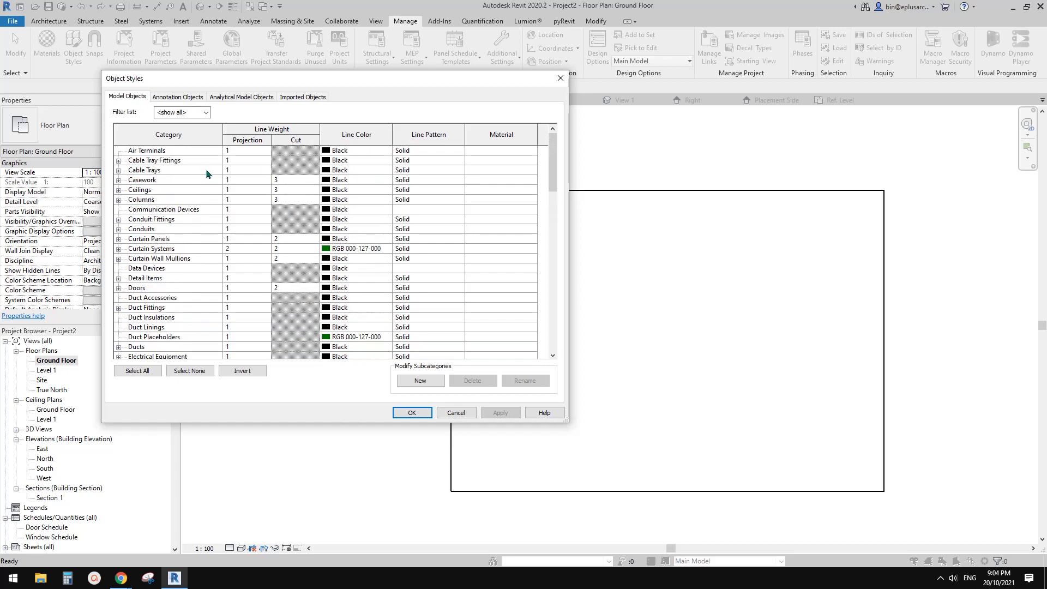
scroll(552, 164, down, 1)
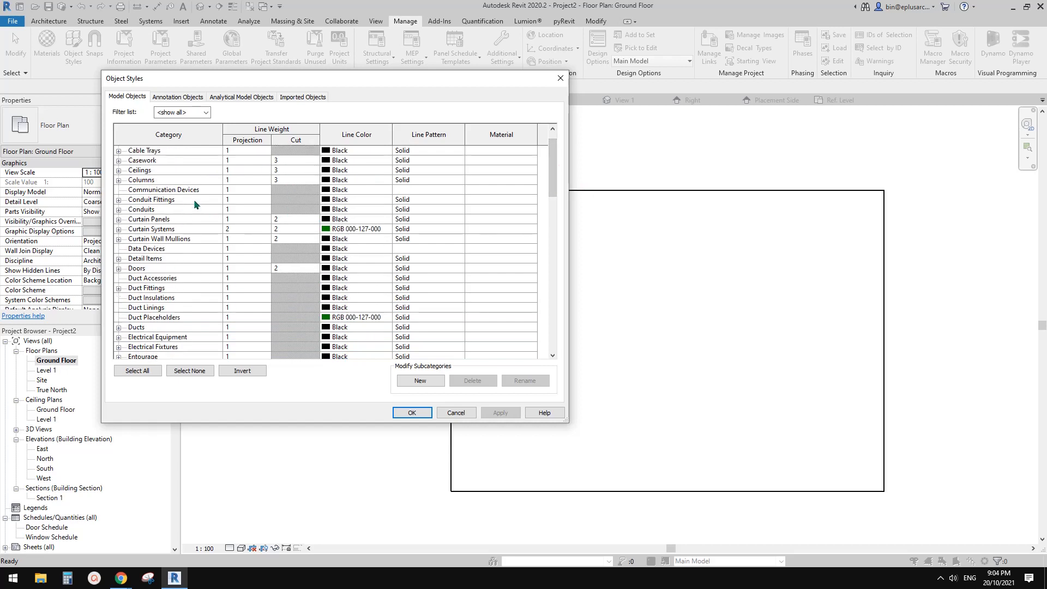
scroll(213, 229, up, 1)
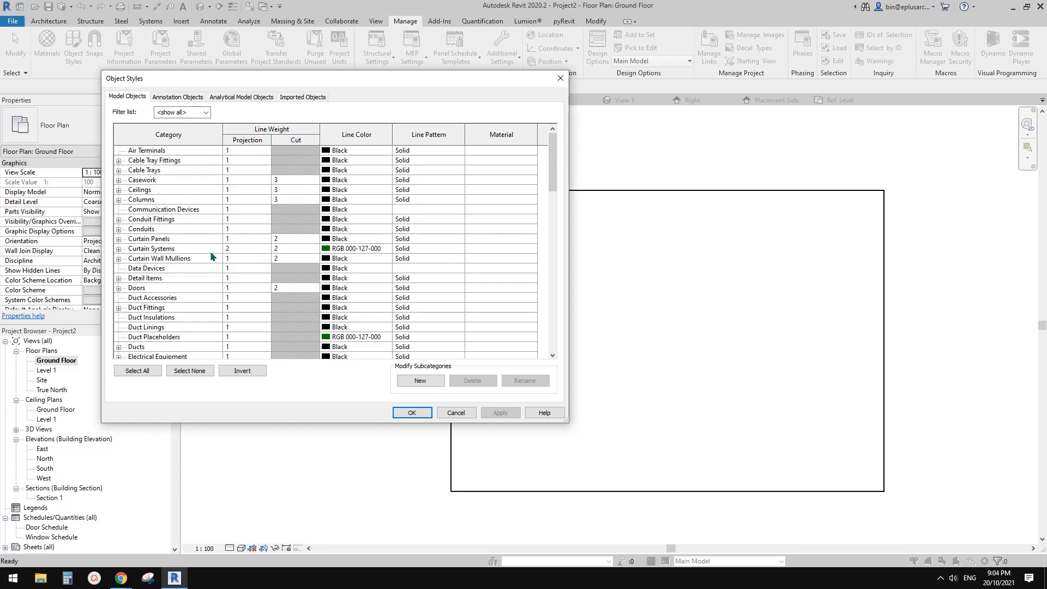
scroll(212, 261, down, 3)
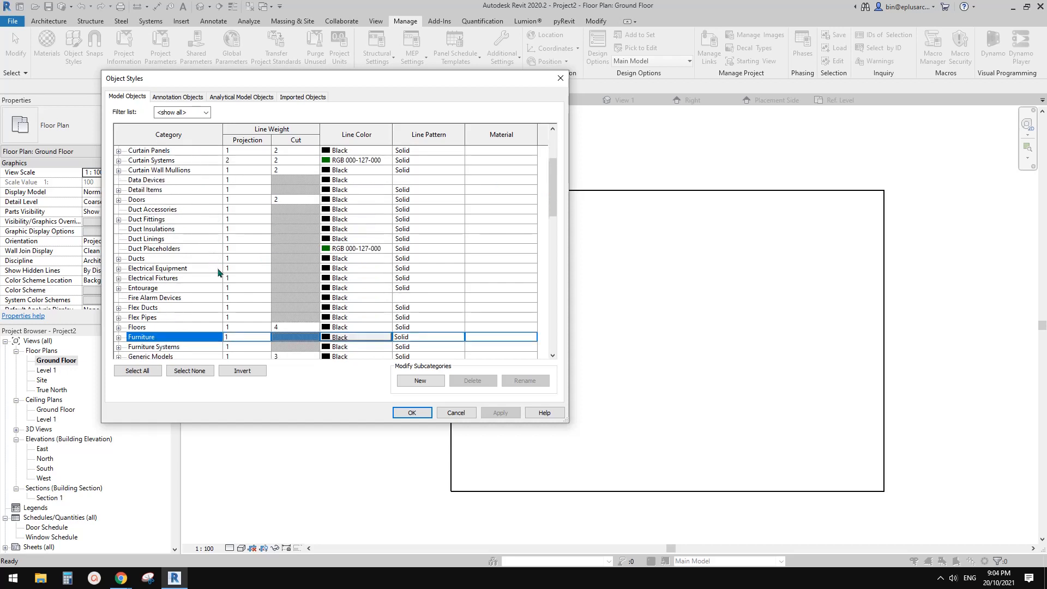
scroll(218, 273, down, 7)
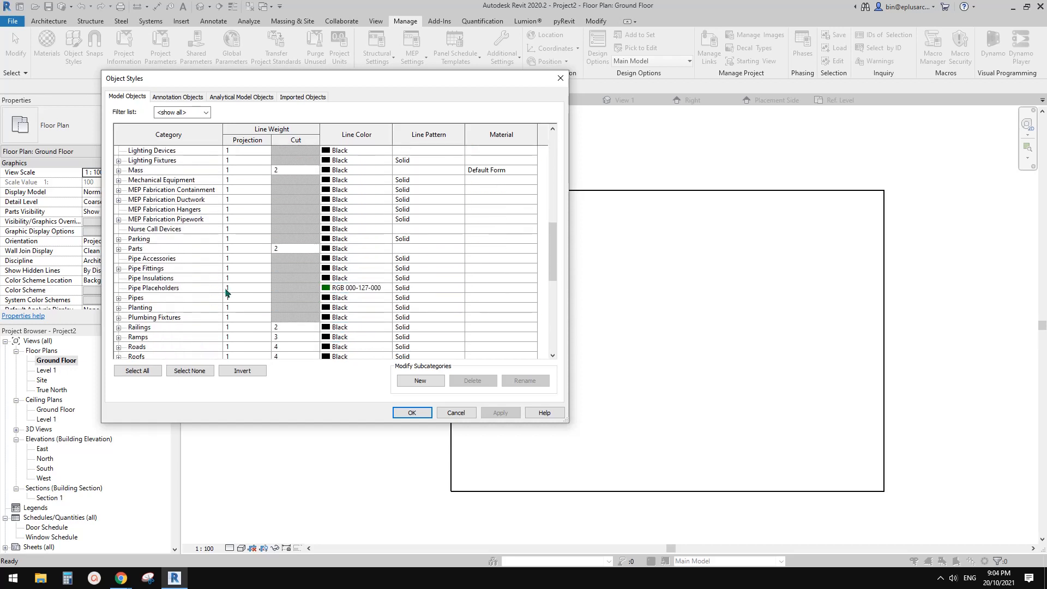
scroll(224, 297, down, 1)
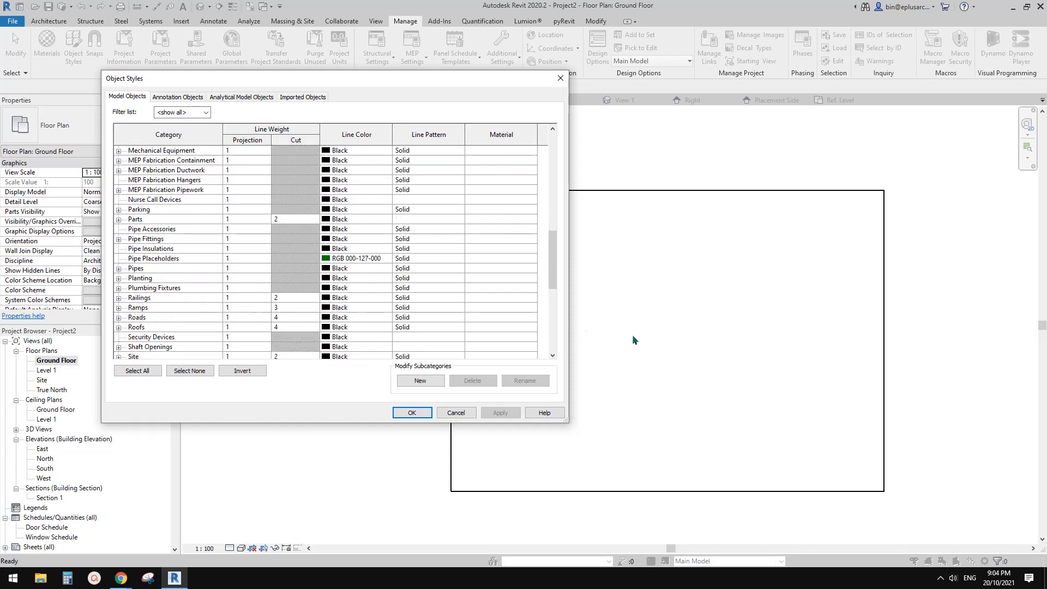
scroll(207, 311, down, 5)
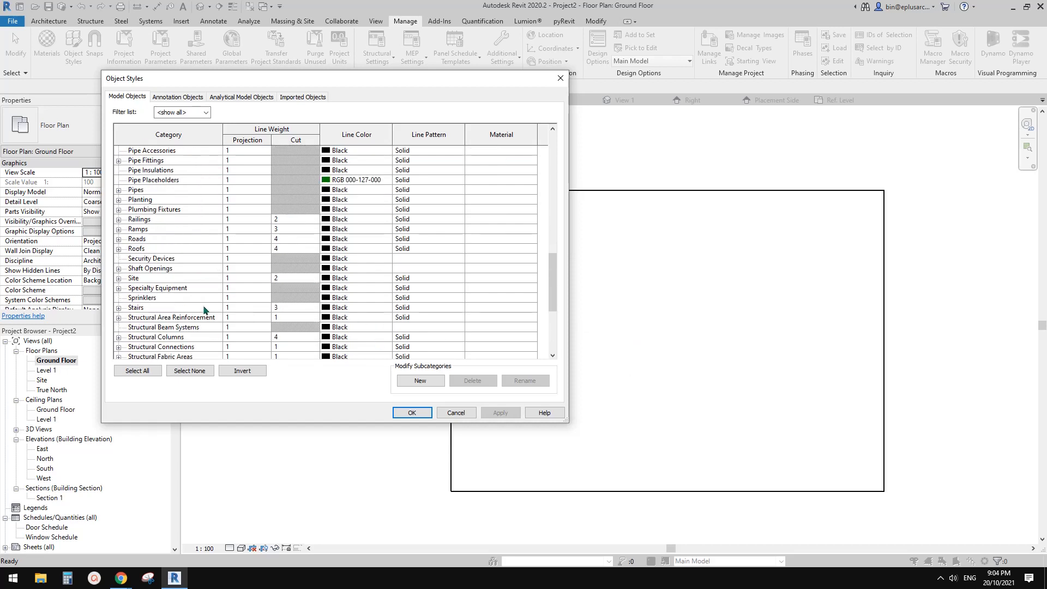
scroll(210, 313, down, 3)
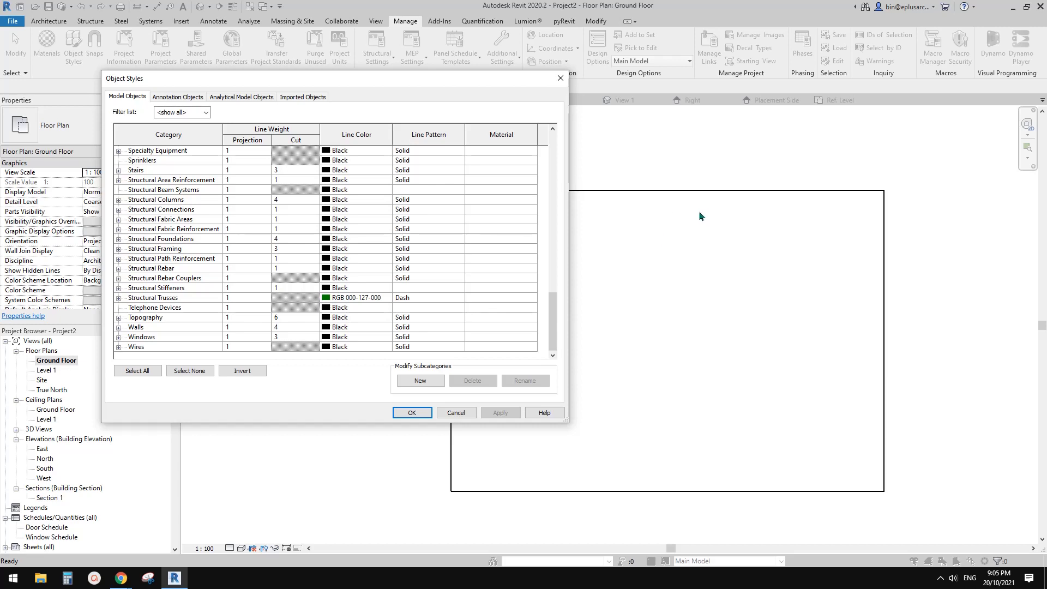
scroll(284, 275, up, 3)
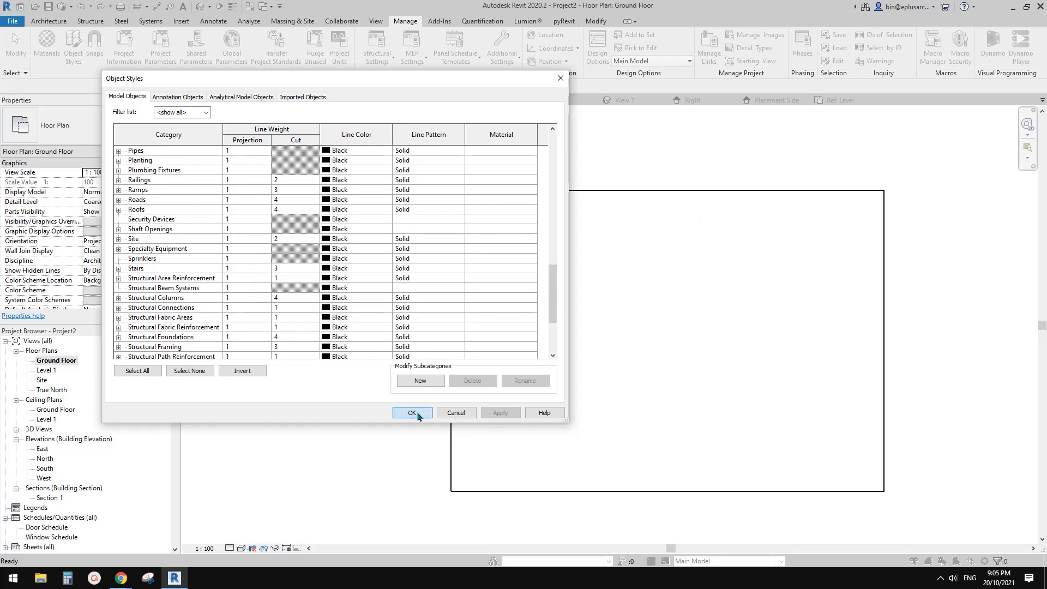
click(413, 413)
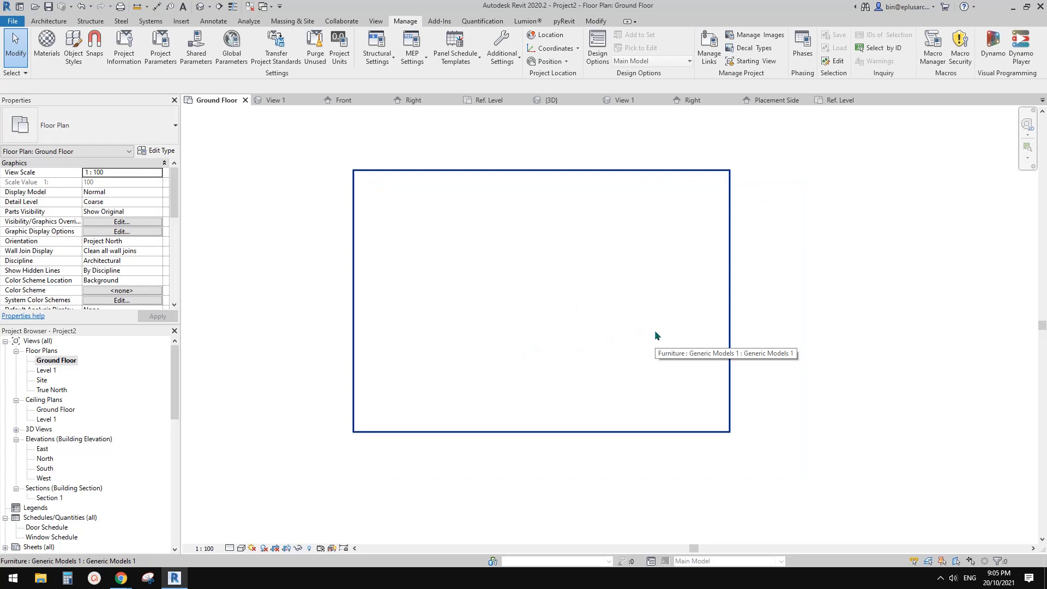
Step: Set the Furniture category's projection line weight to 3 in Object Styles and apply it to the project
click(463, 224)
click(400, 143)
click(406, 20)
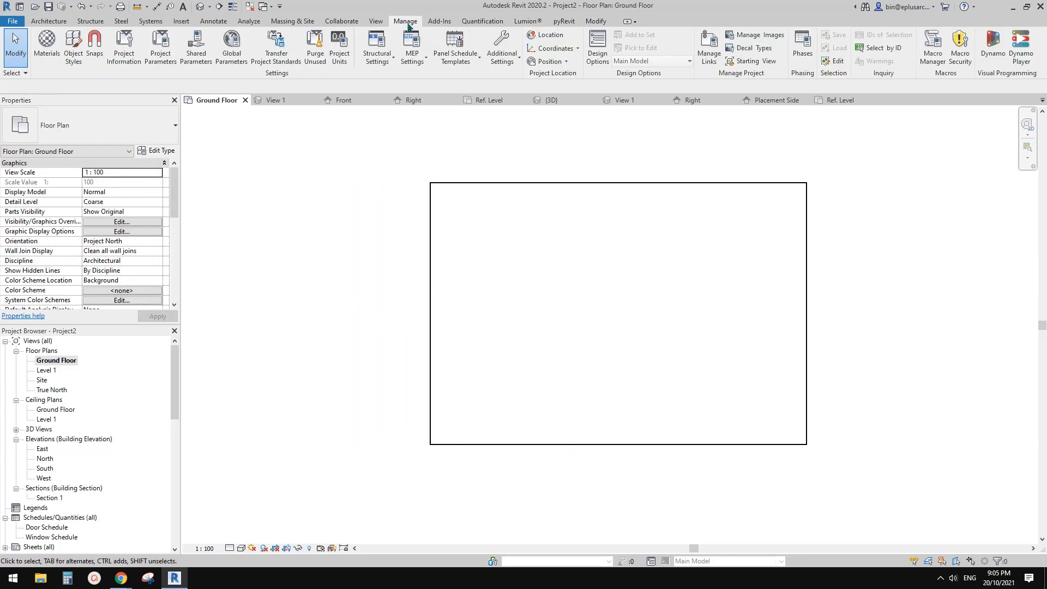
click(73, 48)
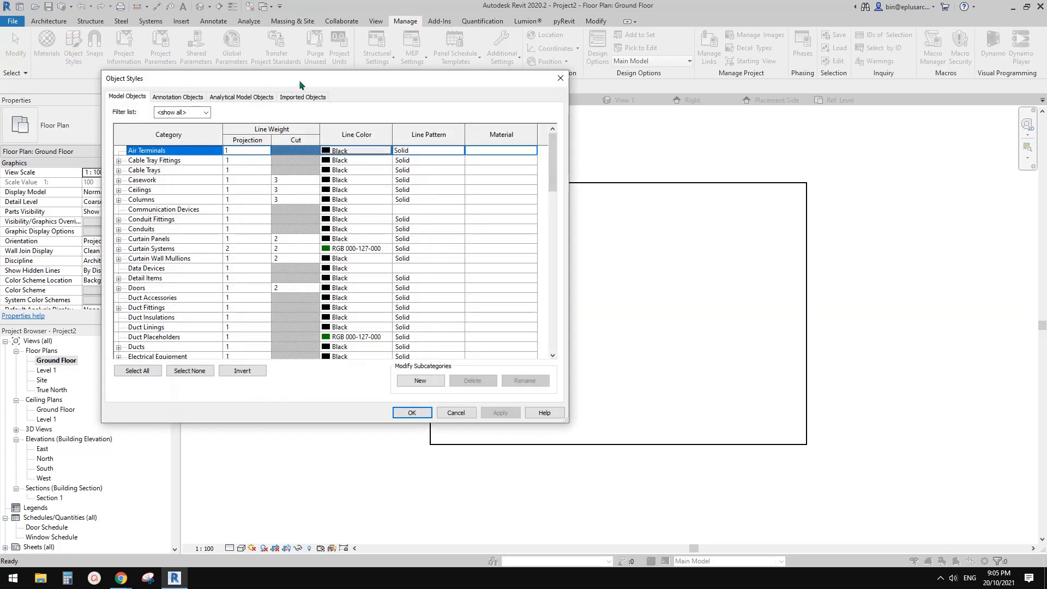
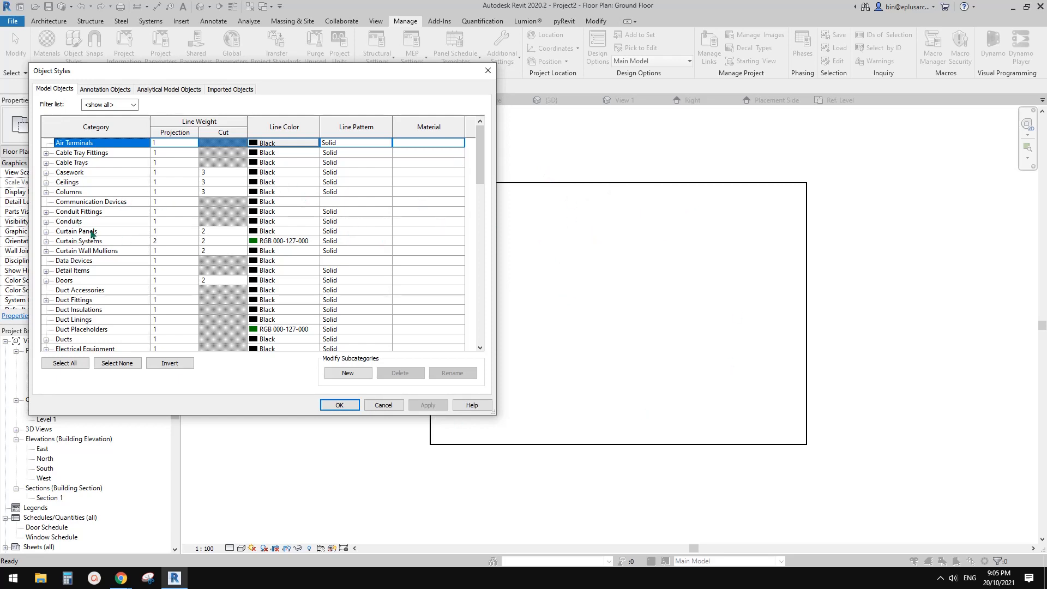
scroll(466, 187, down, 8)
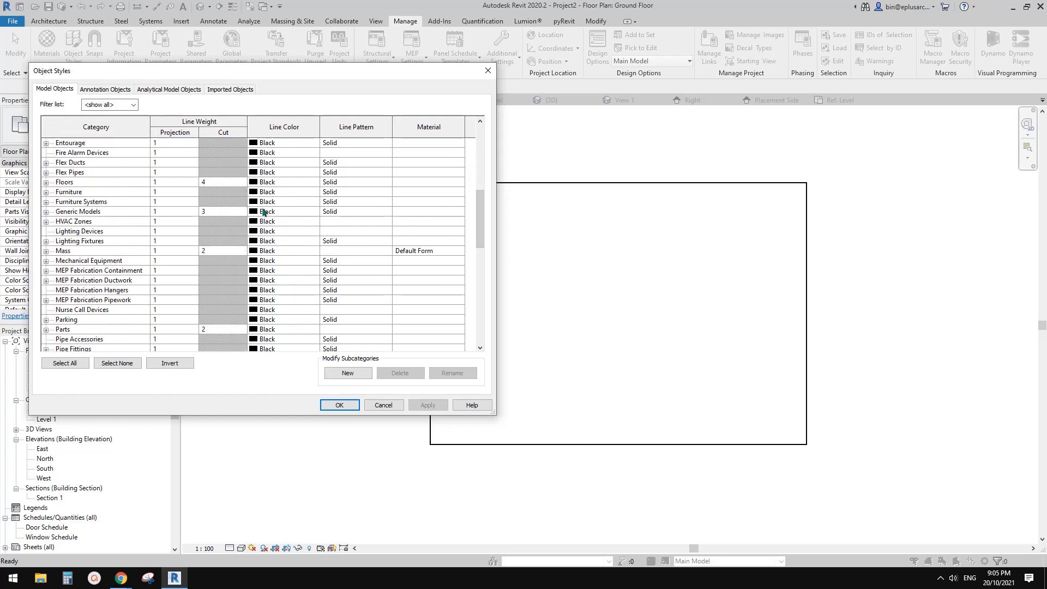
click(128, 194)
drag(167, 191, 146, 190)
text(3)
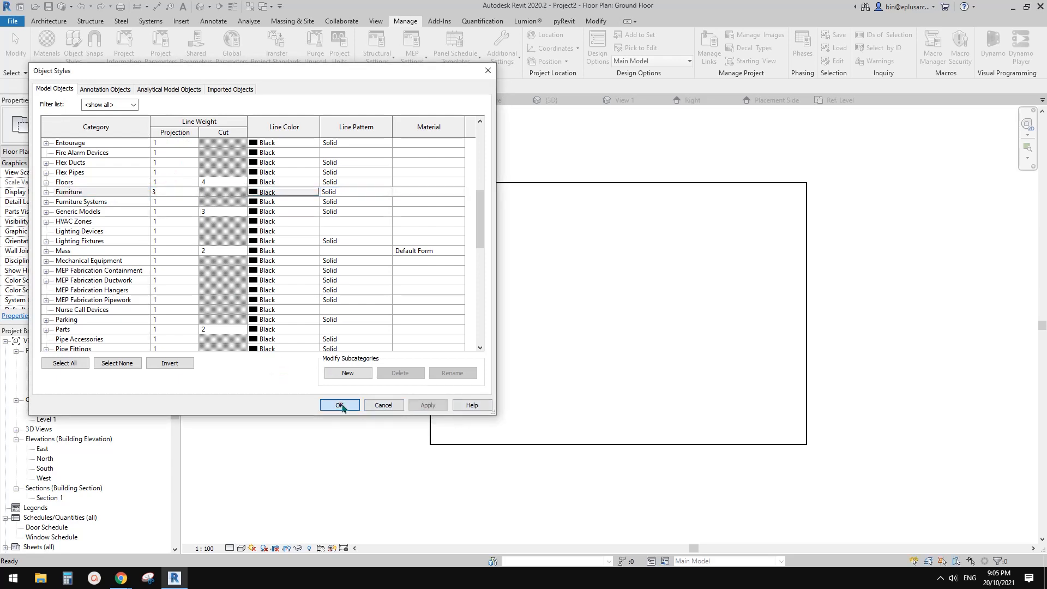
click(339, 405)
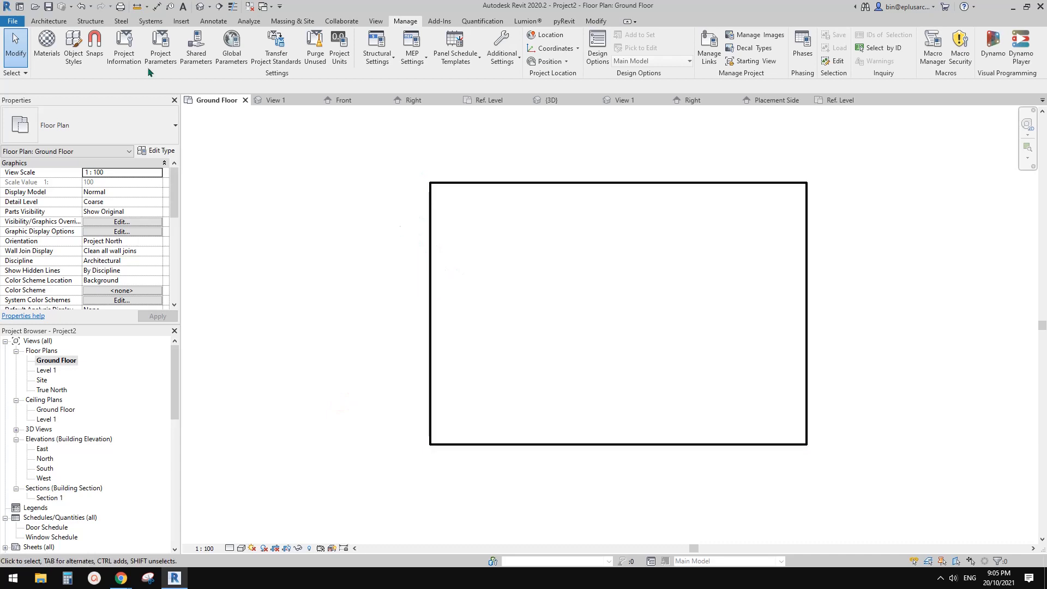
Step: Set the Furniture category's projection line weight to 1 and its line color to grey RGB 128-128-128 in Object Styles
click(75, 47)
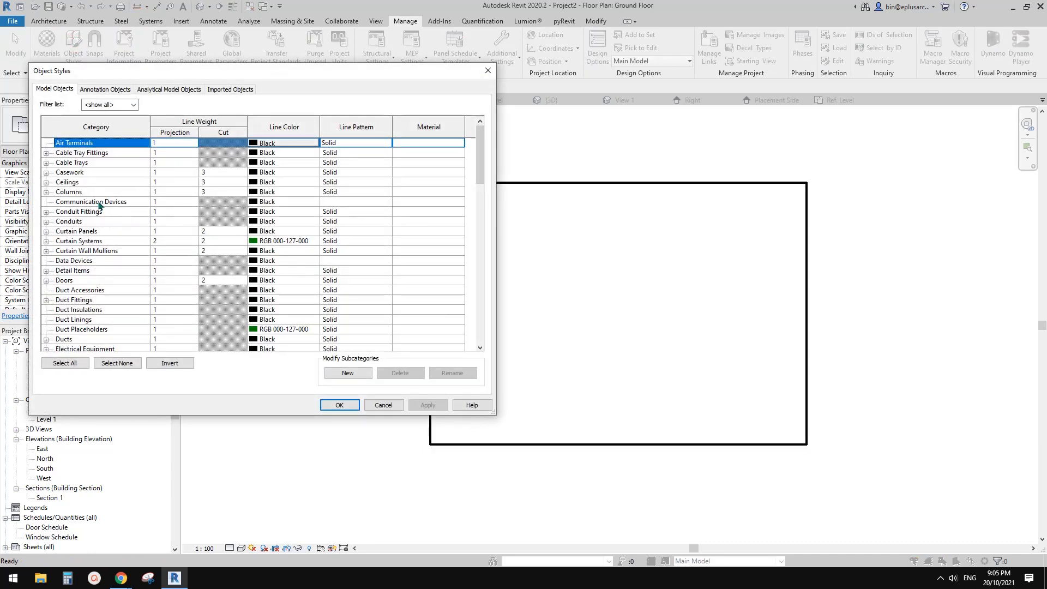
scroll(95, 281, down, 4)
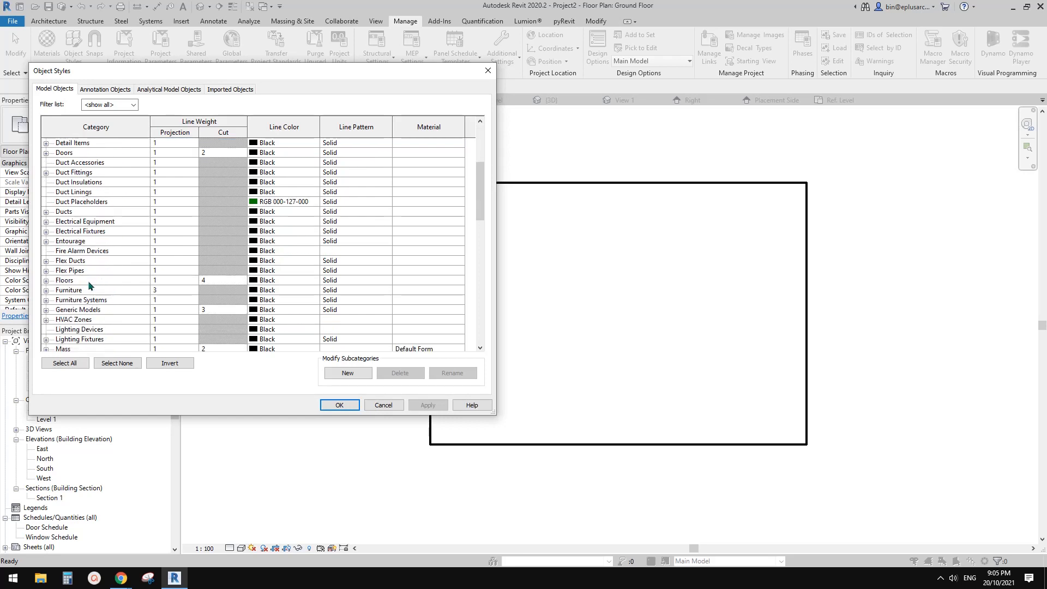
click(105, 289)
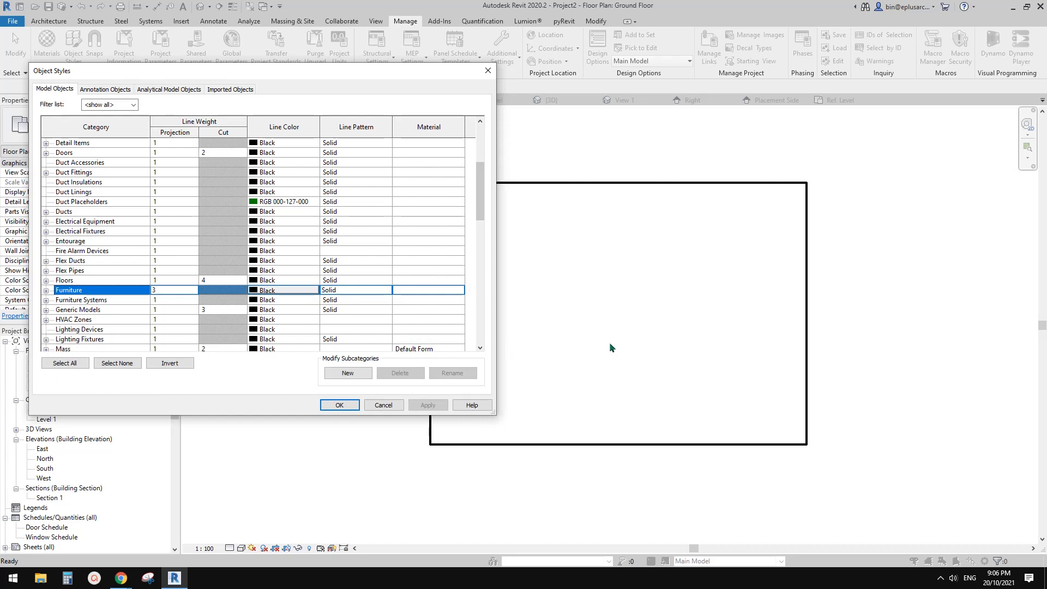
click(163, 290)
text(1)
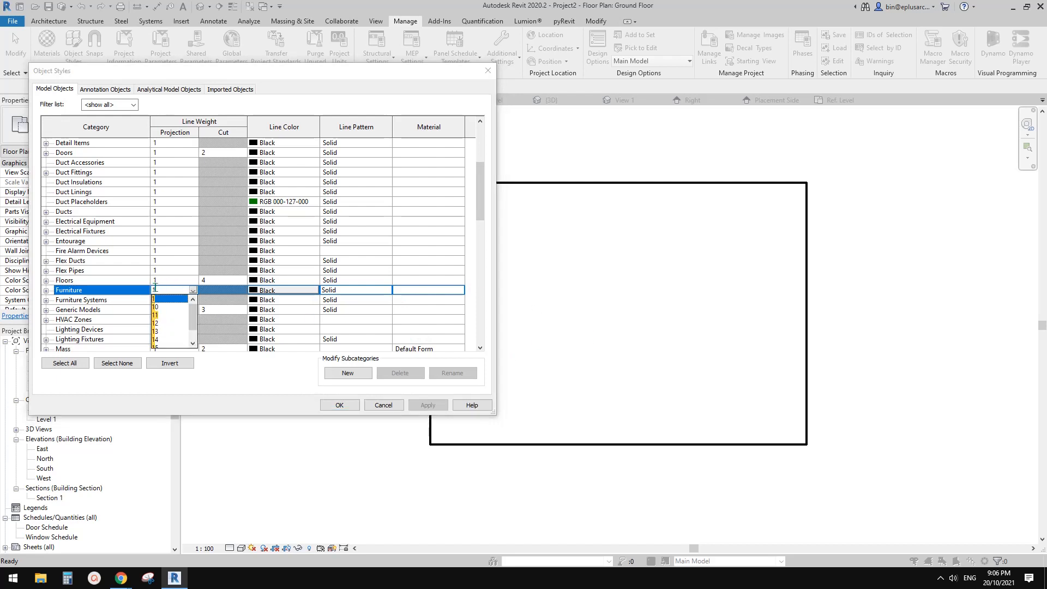
click(279, 292)
click(191, 225)
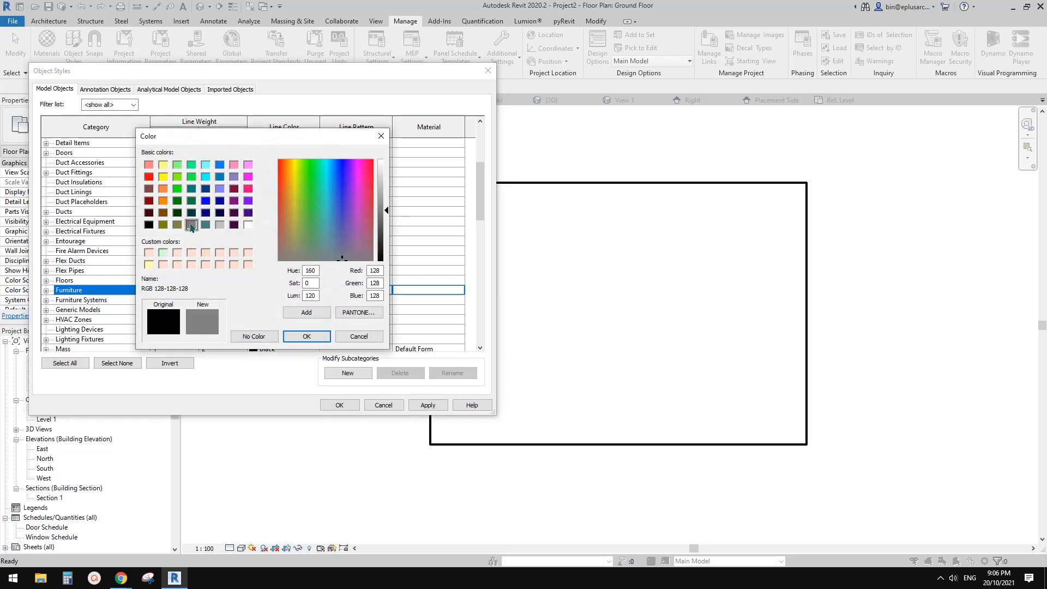
click(306, 336)
click(339, 404)
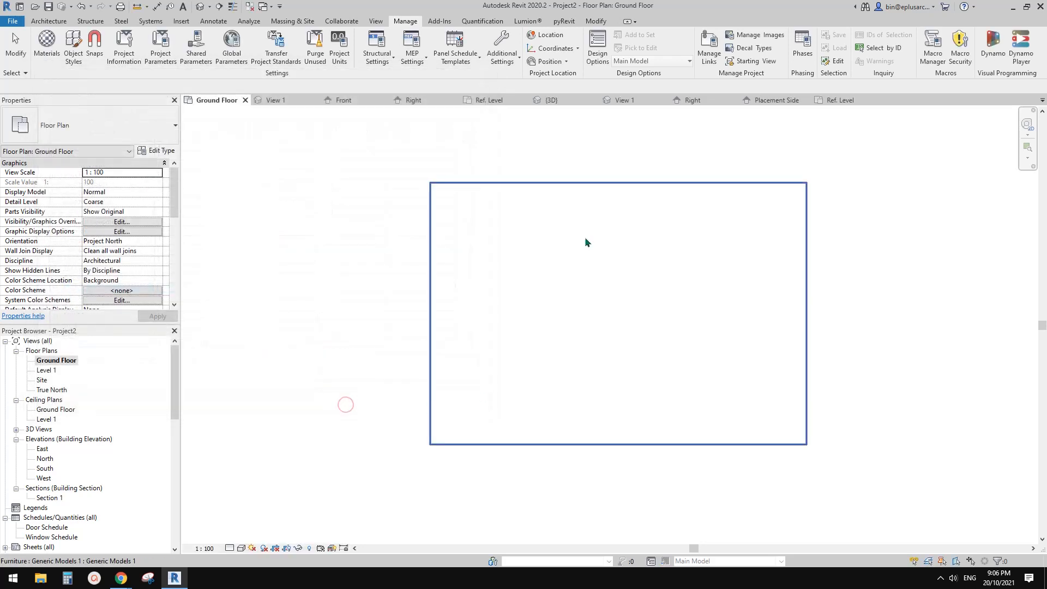
Step: Examine the in-place model's outline in the Ground Floor plan, open the Level 1 plan, and return to Ground Floor
middle_drag(516, 300, 450, 295)
scroll(451, 295, down, 3)
middle_drag(468, 311, 454, 312)
scroll(518, 293, down, 1)
middle_drag(519, 293, 488, 297)
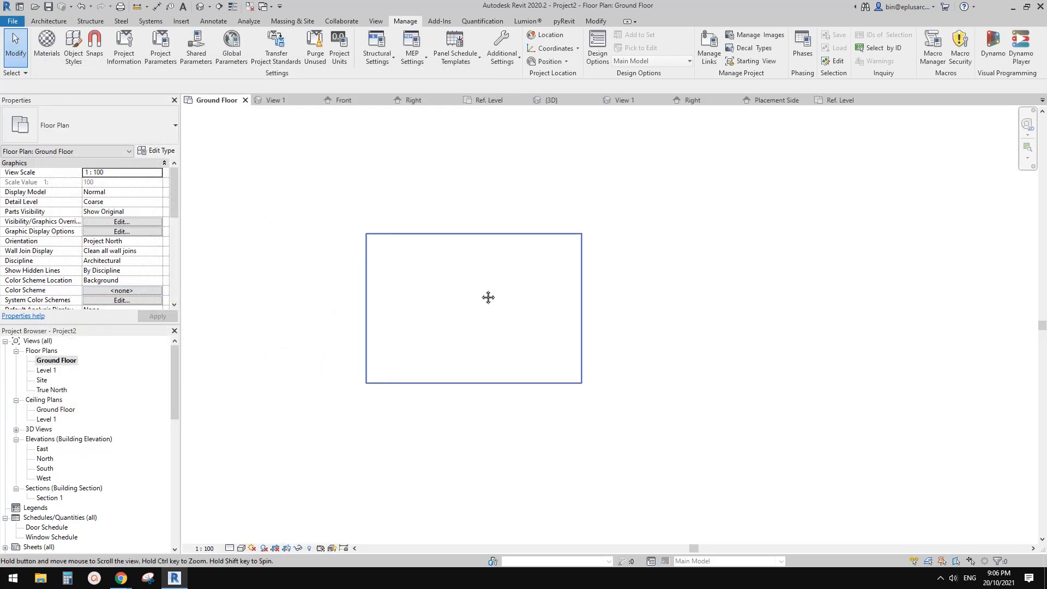
middle_drag(556, 307, 541, 313)
double_click(48, 370)
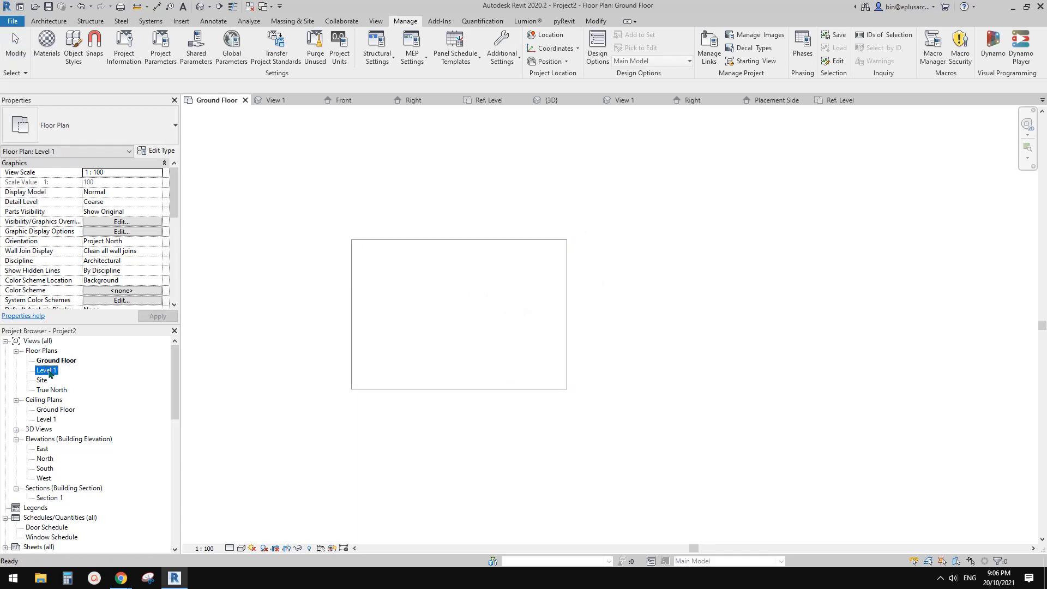
double_click(56, 360)
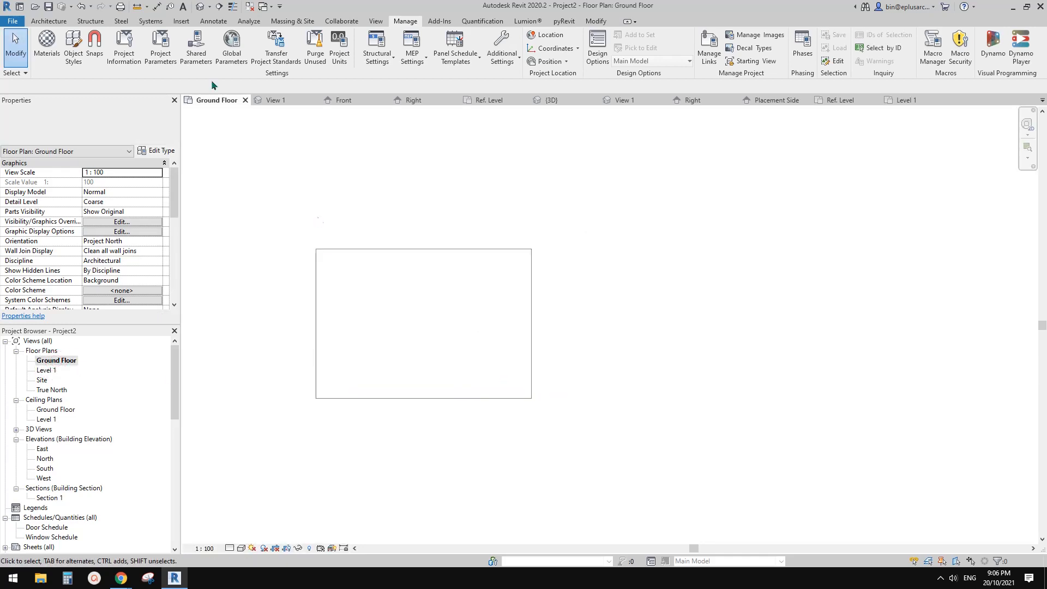
Step: Place two M_Desk components of type 1525 x 762mm Student beside the in-place model in the Ground Floor plan
click(46, 21)
click(131, 47)
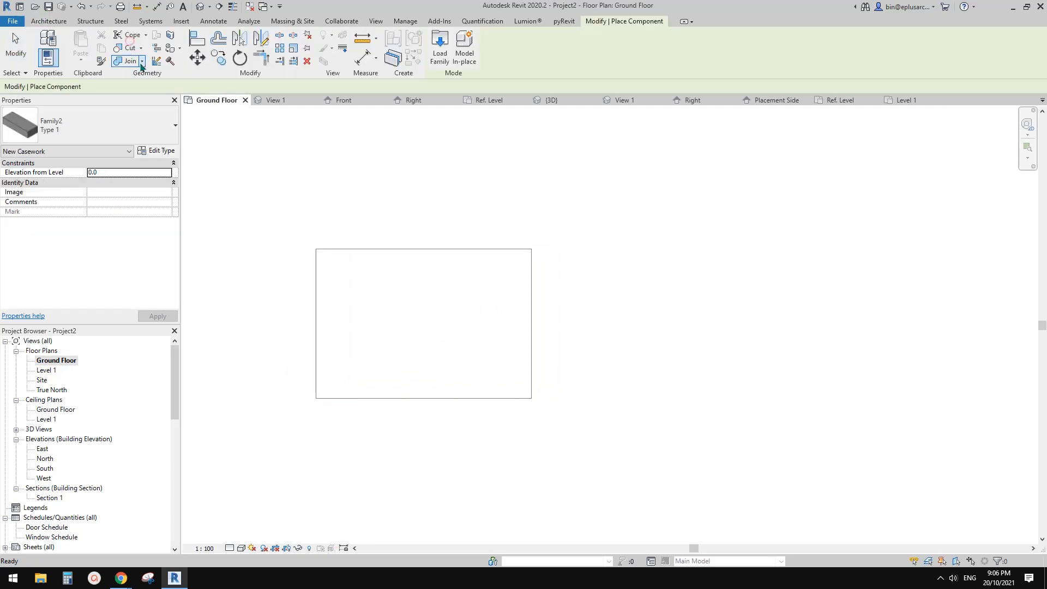
click(84, 122)
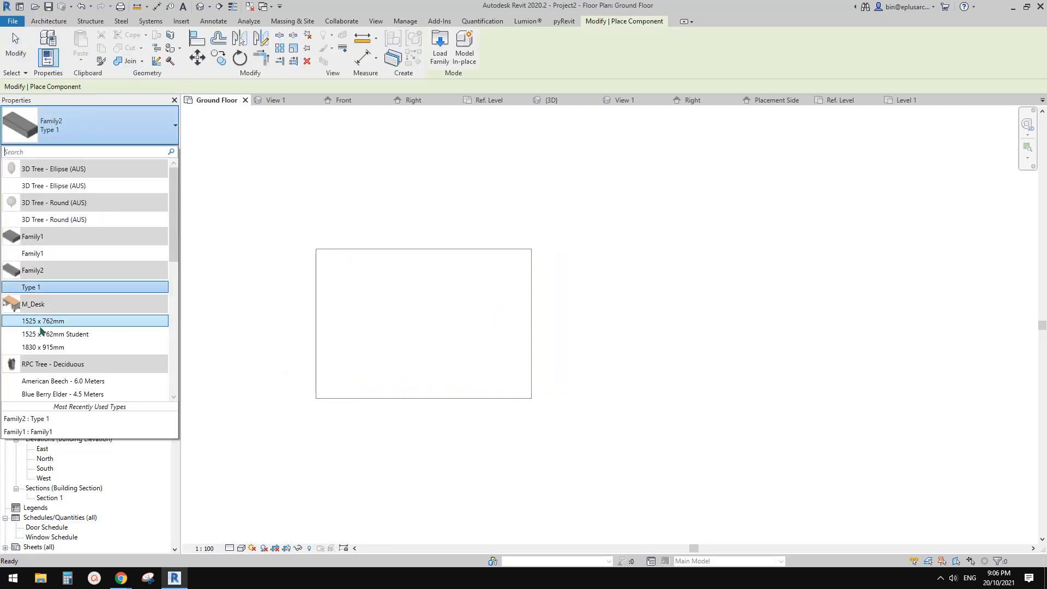
click(52, 333)
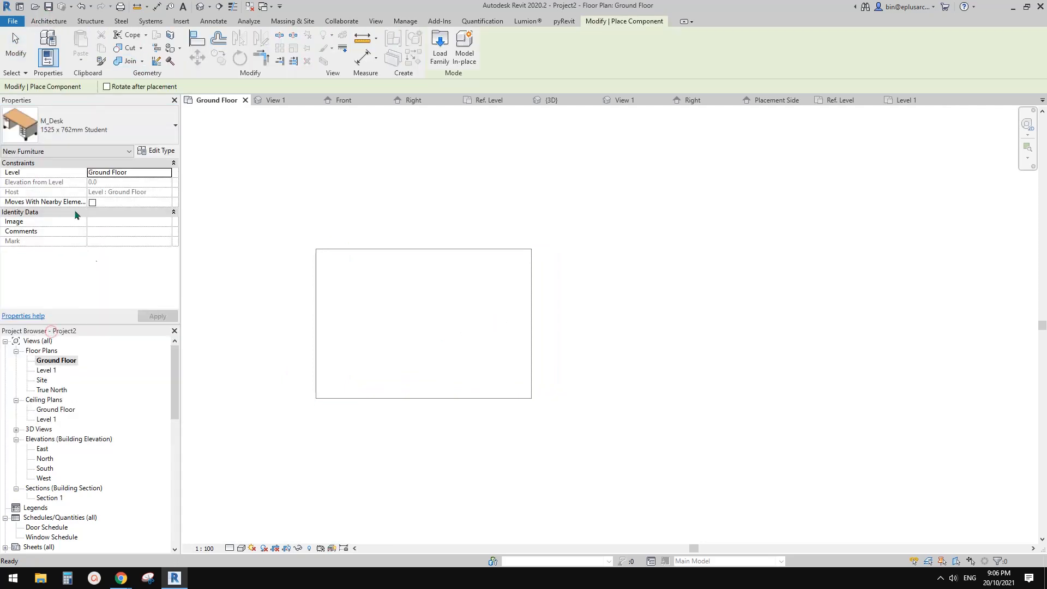
click(629, 317)
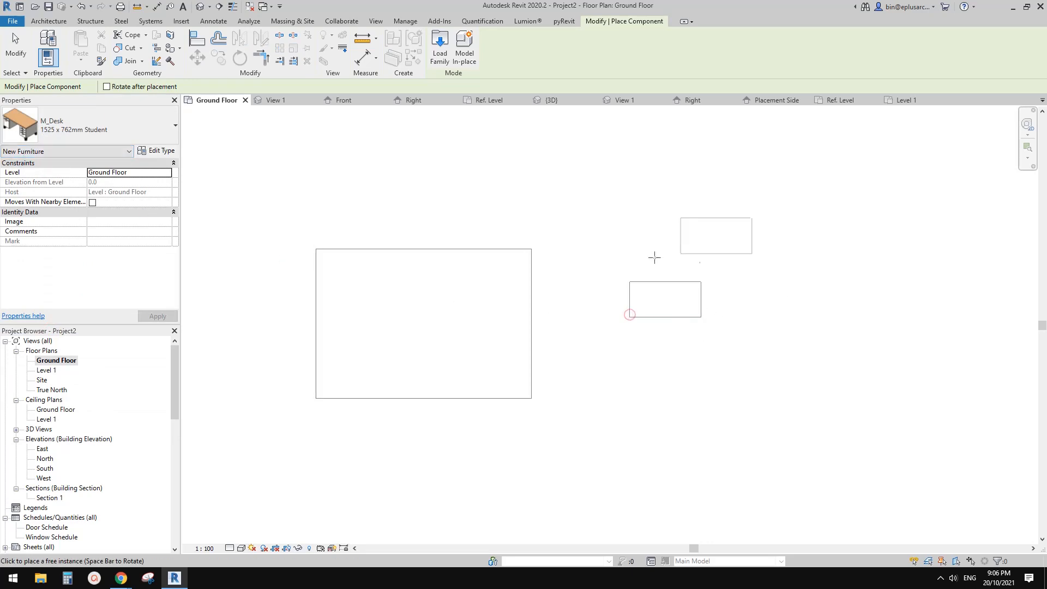
click(585, 240)
key(Escape)
key(Escape)
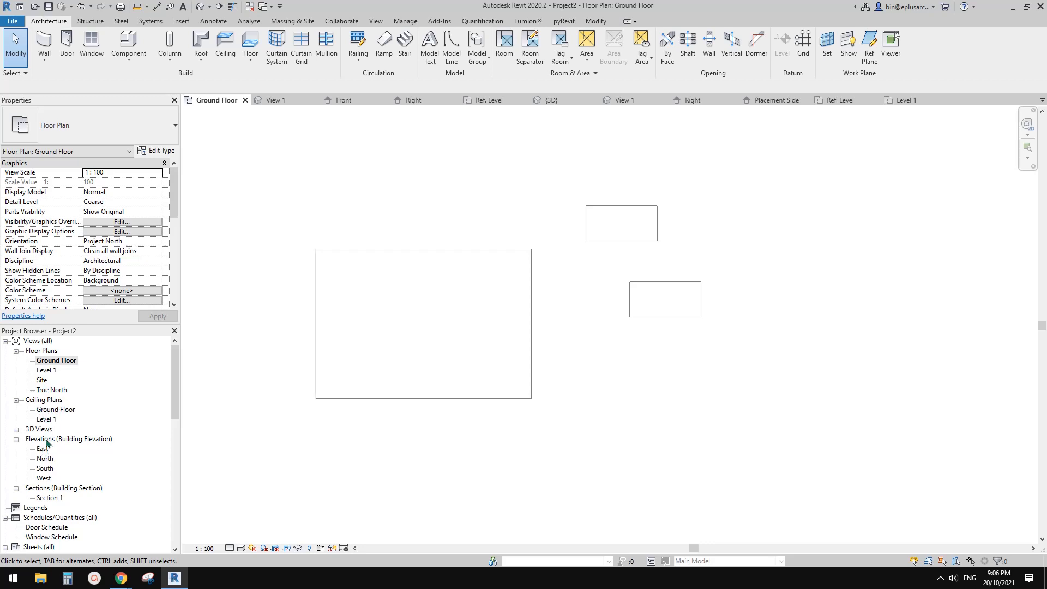
Step: Inspect the two desks and the in-place box in the 3D view, and return to the Ground Floor plan
click(200, 6)
scroll(490, 311, up, 5)
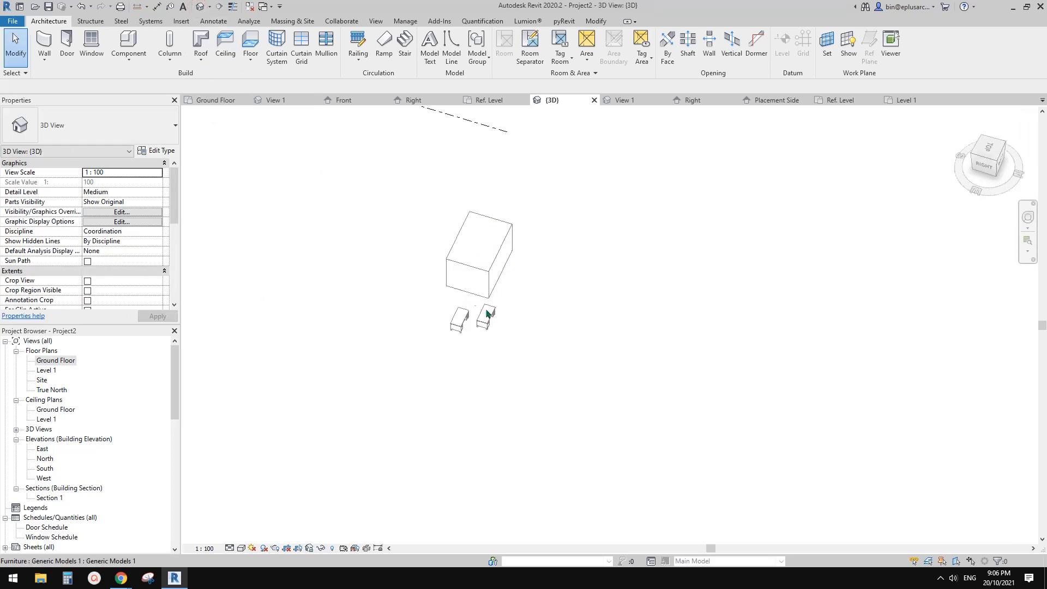
shift+middle_drag(590, 336, 799, 371)
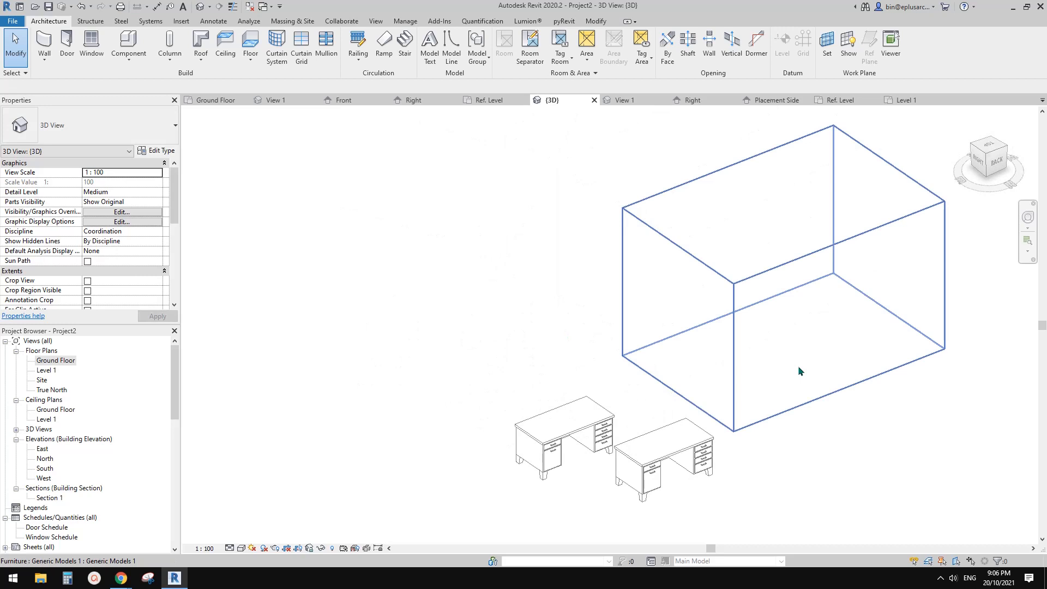
middle_drag(713, 349, 627, 355)
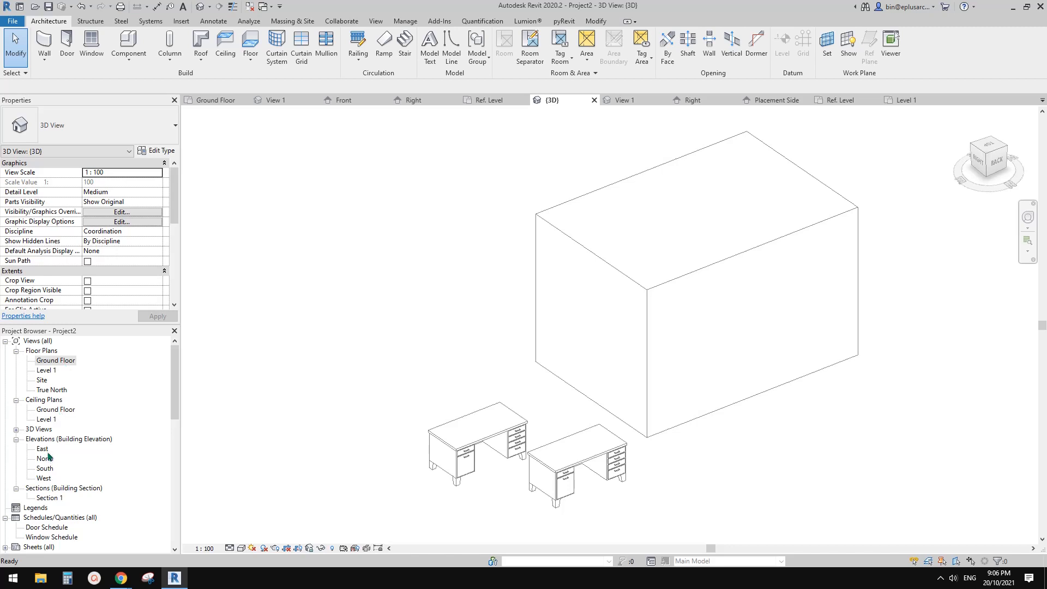
double_click(56, 359)
scroll(431, 352, up, 2)
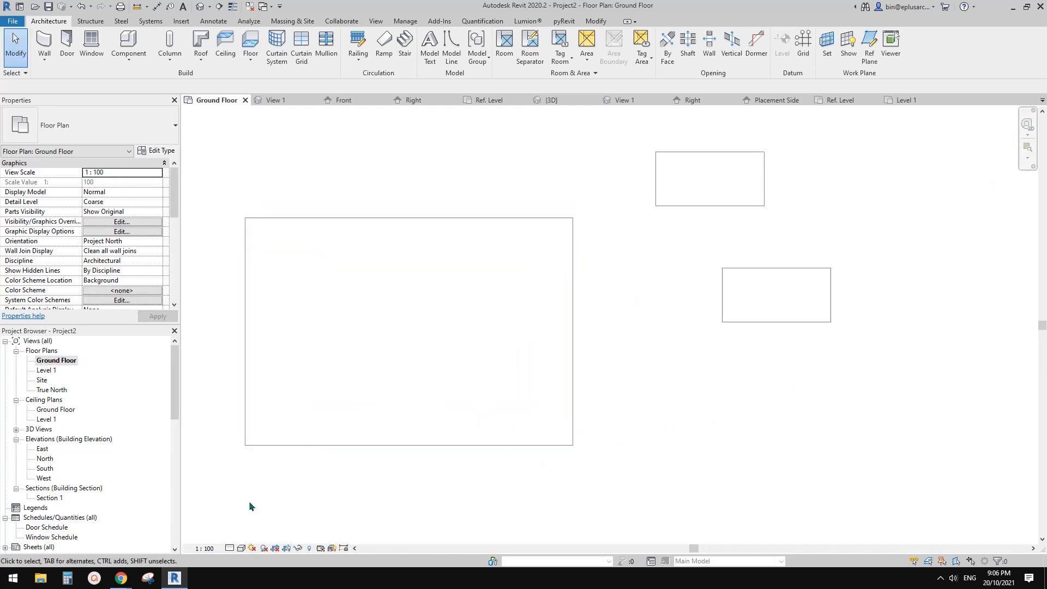
Step: Switch to the Google Docs outline and highlight the "Cuttable in views" bullet
mouse_move(121, 578)
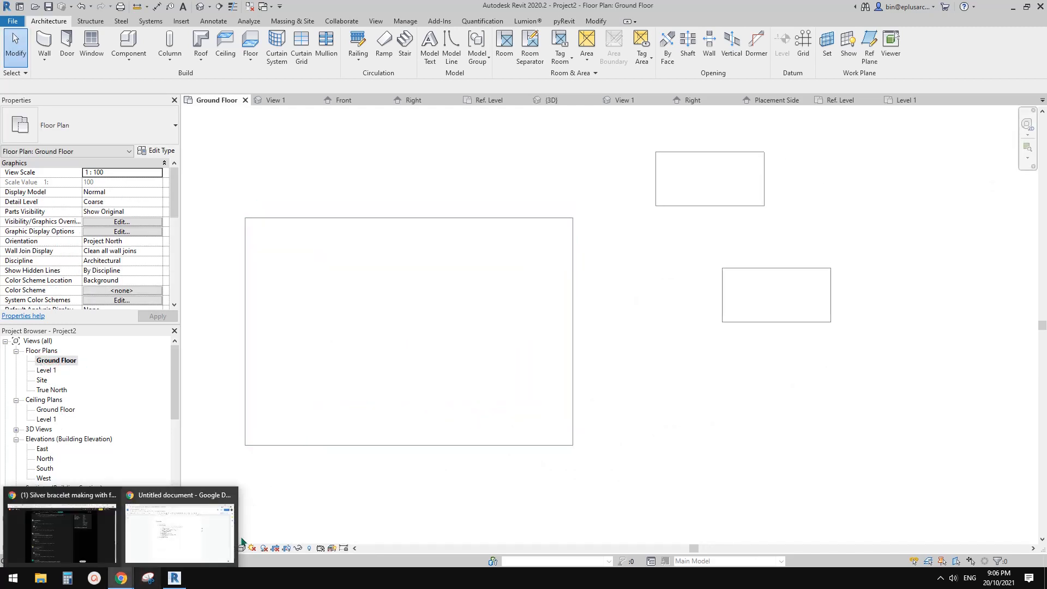
click(170, 539)
drag(437, 239, 352, 242)
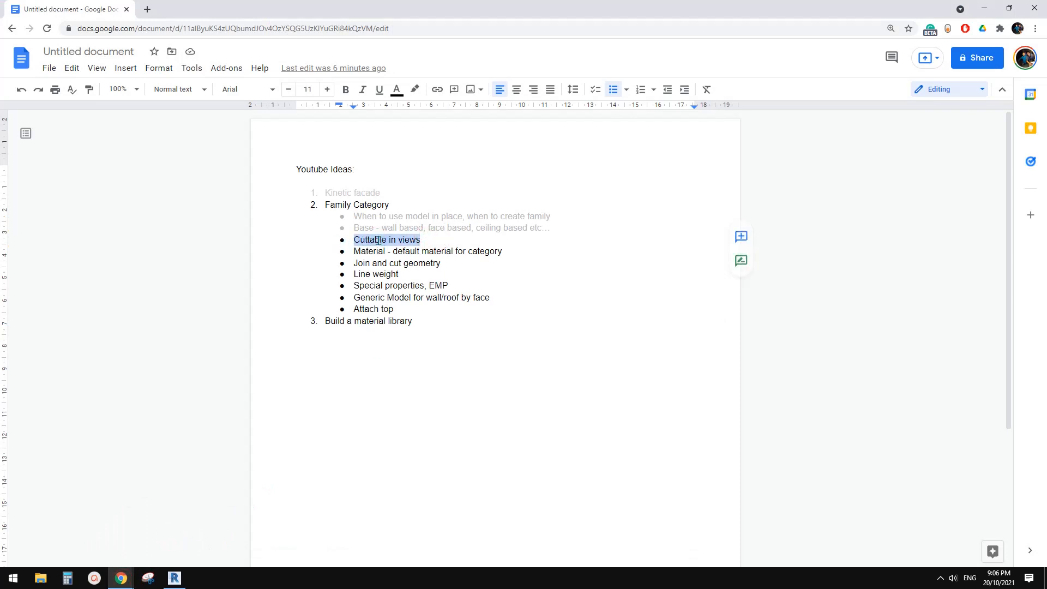
double_click(436, 236)
drag(435, 235, 354, 239)
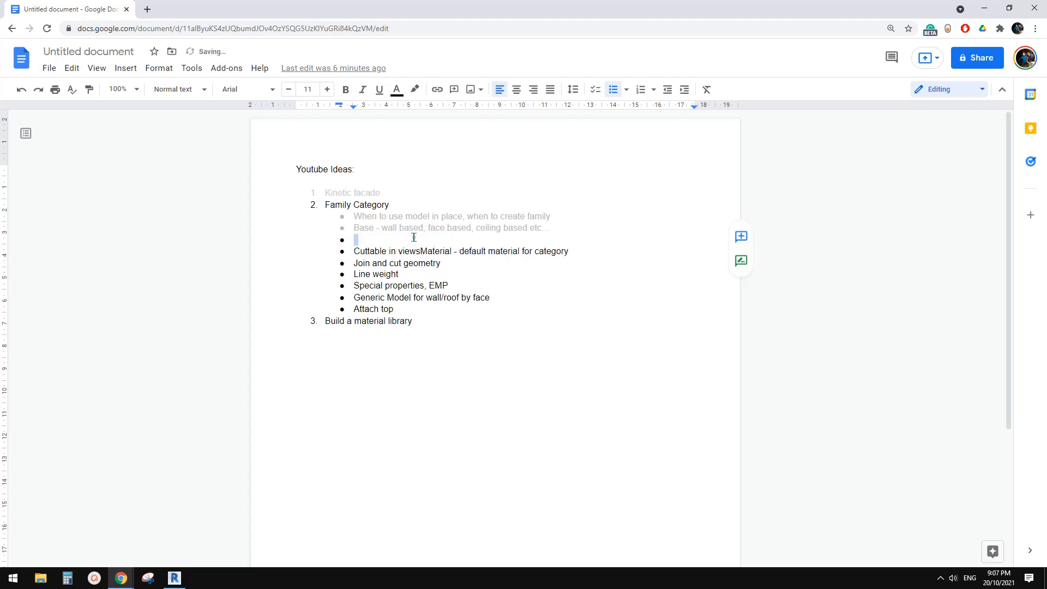
key(ctrl+z)
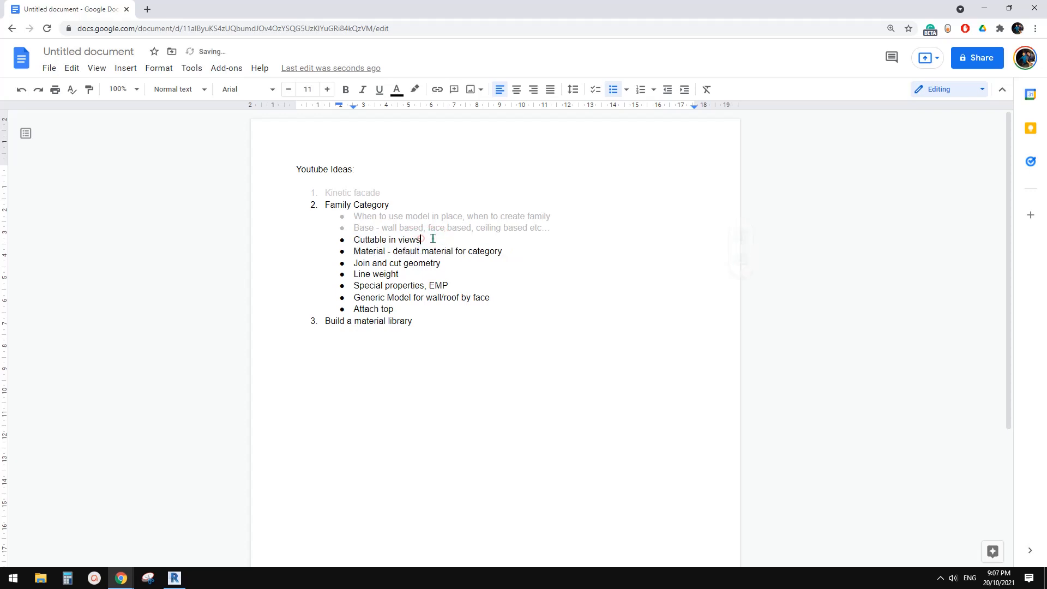
Step: Change the text color of the "Cuttable in views" bullet to grey to match the finished topics above it
drag(433, 238, 355, 239)
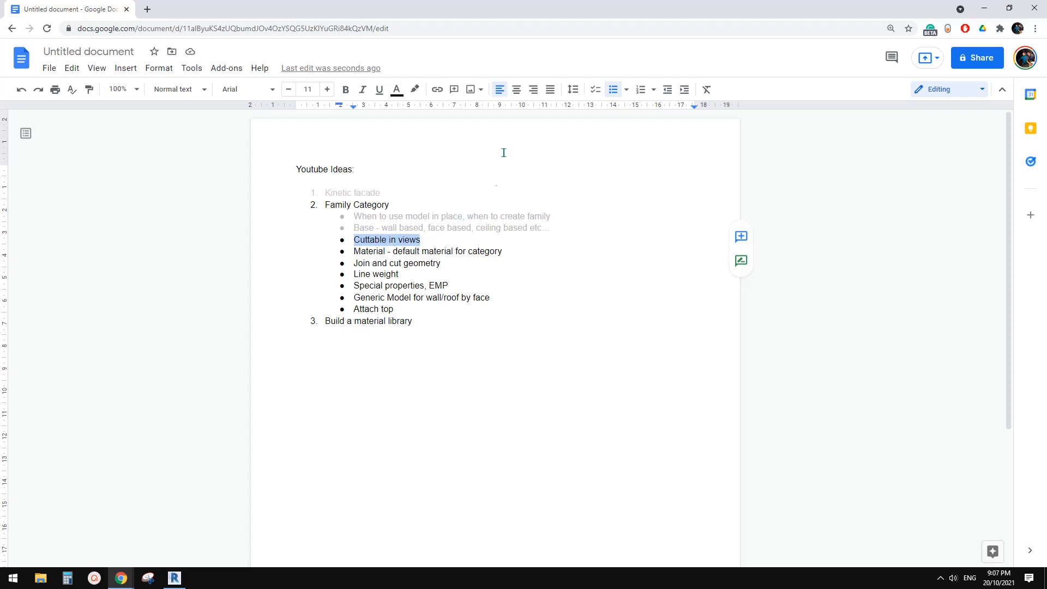
click(396, 89)
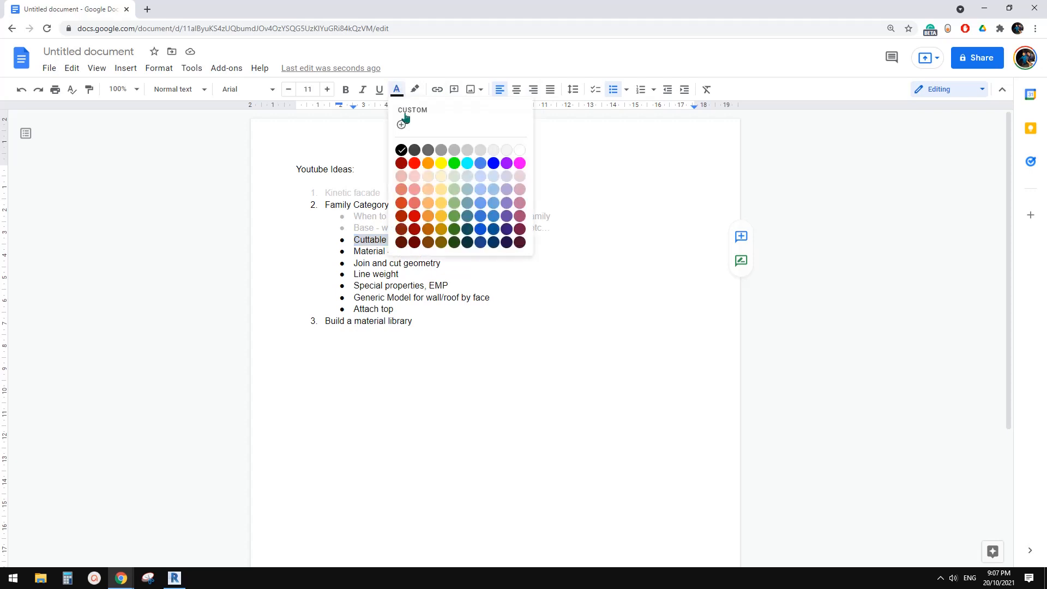
click(454, 149)
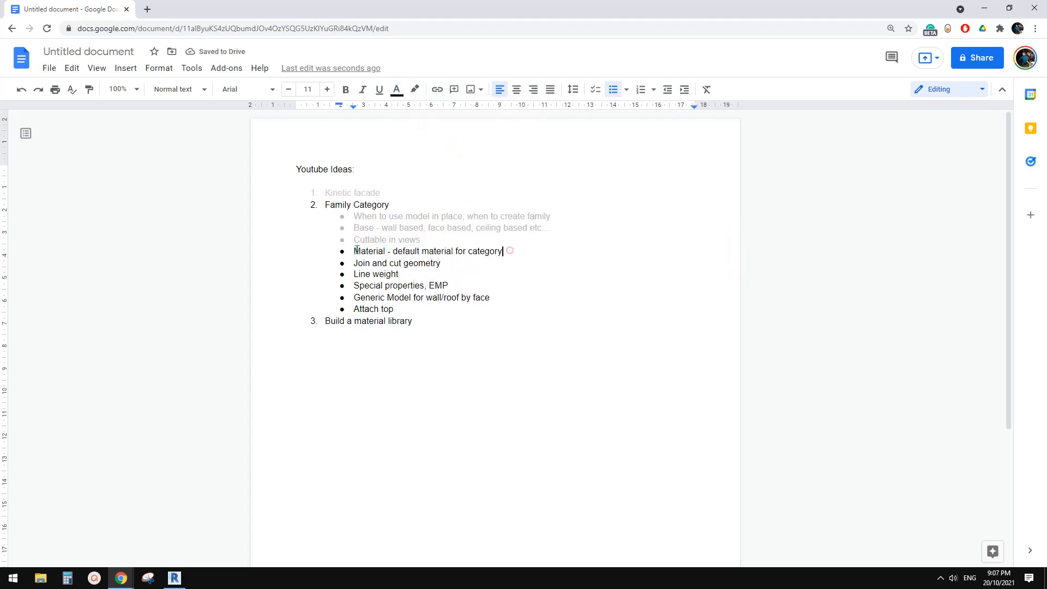
Step: Insert a blank line below the "Material - default material for category" bullet and highlight that bullet's text
drag(339, 250, 516, 258)
click(517, 258)
key(Return)
key(Return)
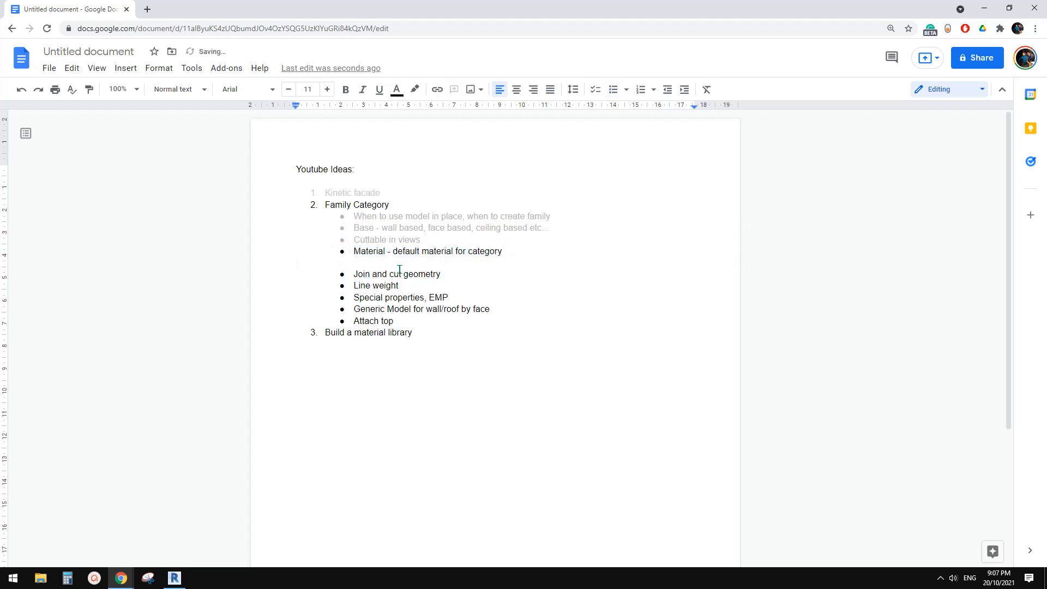
drag(353, 252, 503, 251)
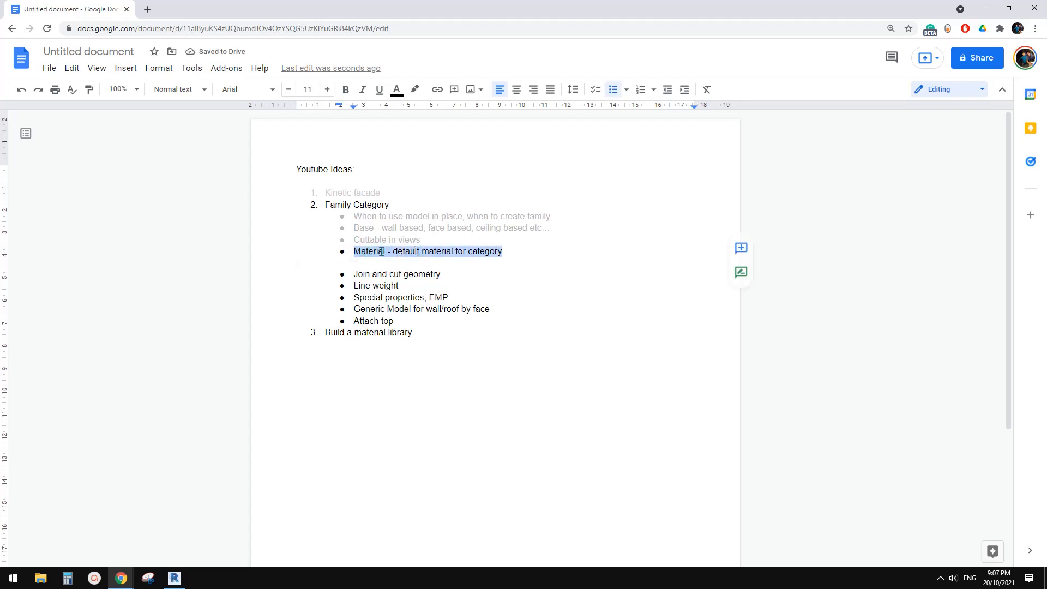
Step: Switch back to Revit and display the Ground Floor plan with a shaded visual style
click(174, 578)
scroll(456, 335, down, 3)
scroll(474, 325, up, 2)
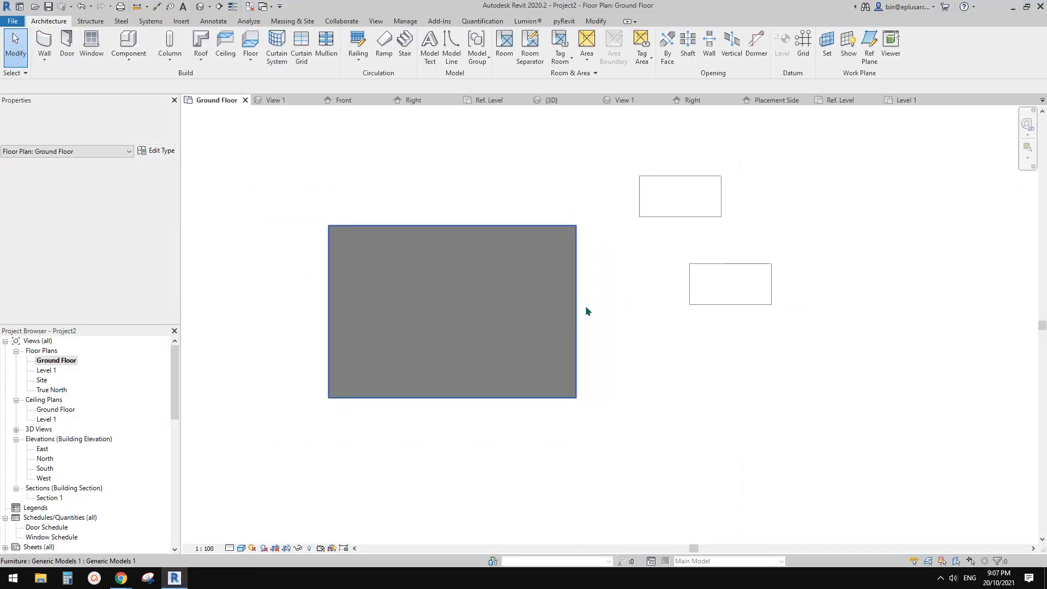
Step: Close the inactive views of the project and open the default 3D view
click(220, 6)
click(200, 7)
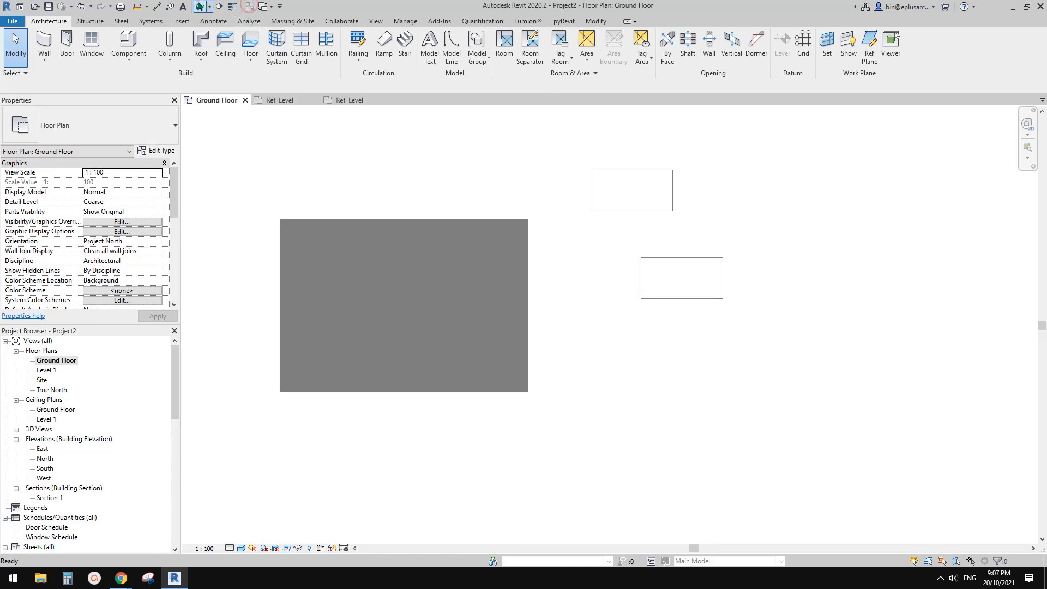
Step: Examine the in-place furniture box and the two desks from several angles in the 3D view
shift+middle_drag(581, 372, 654, 368)
scroll(626, 340, up, 2)
click(666, 325)
middle_drag(689, 338, 568, 364)
click(551, 340)
click(535, 334)
shift+middle_drag(568, 365, 533, 359)
scroll(530, 354, up, 3)
key(Escape)
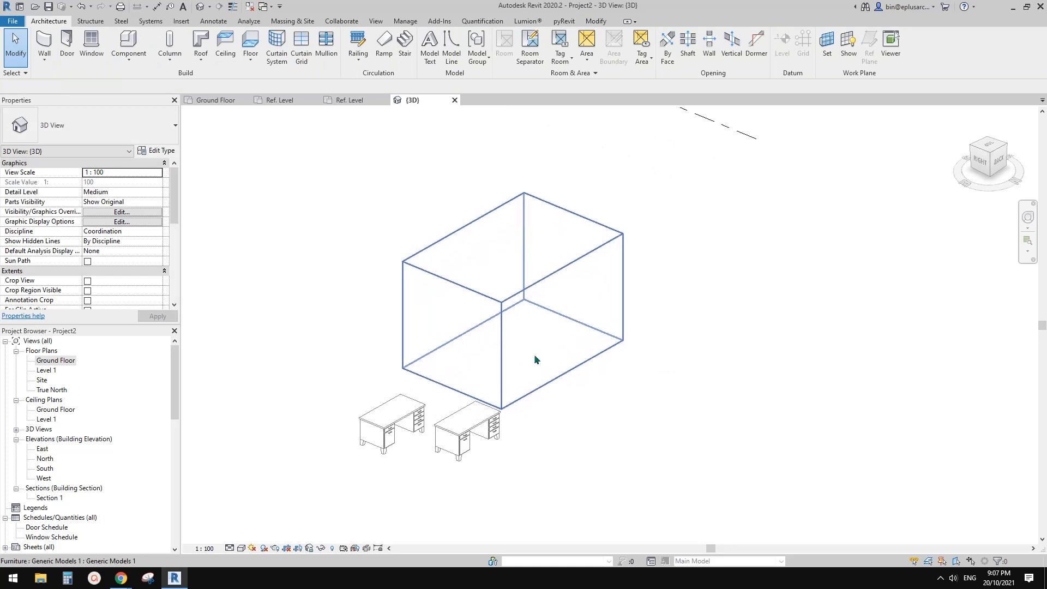
click(521, 351)
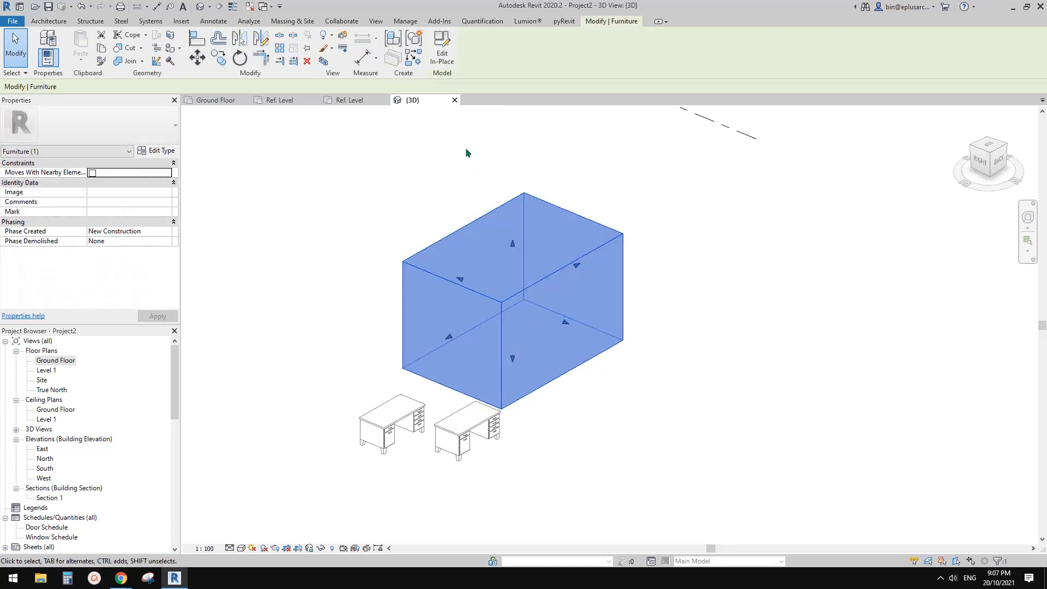
click(365, 462)
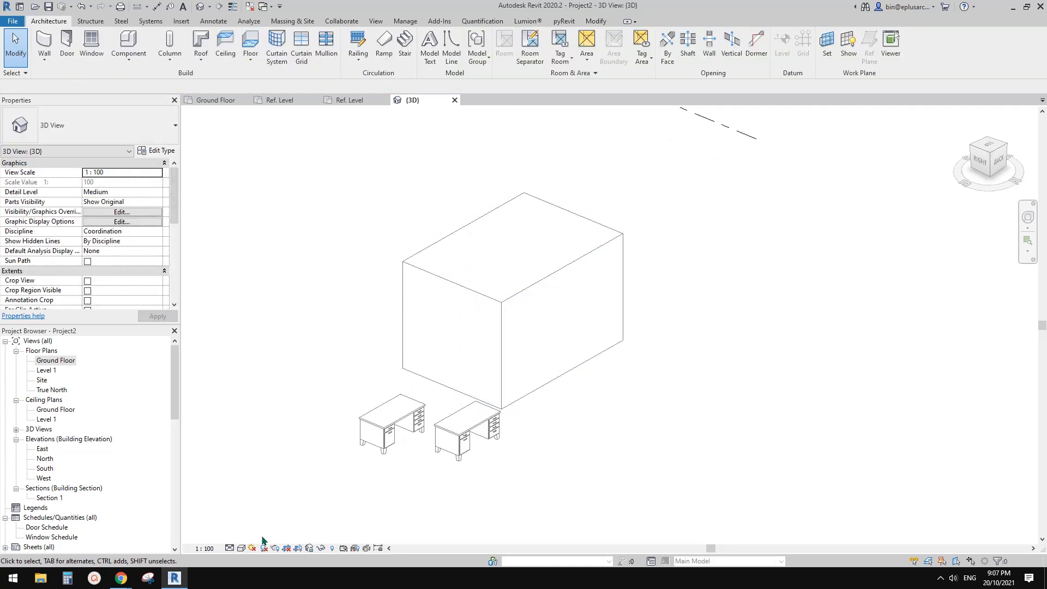
Step: Set the 3D view's visual style to Shaded and inspect the in-place furniture box
click(242, 548)
click(273, 515)
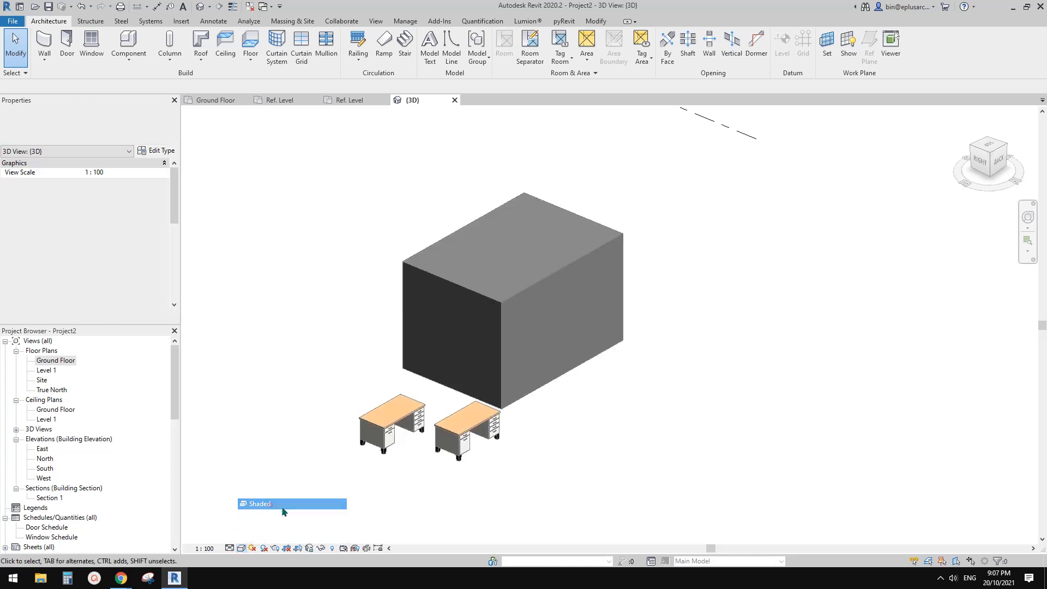
scroll(543, 315, up, 5)
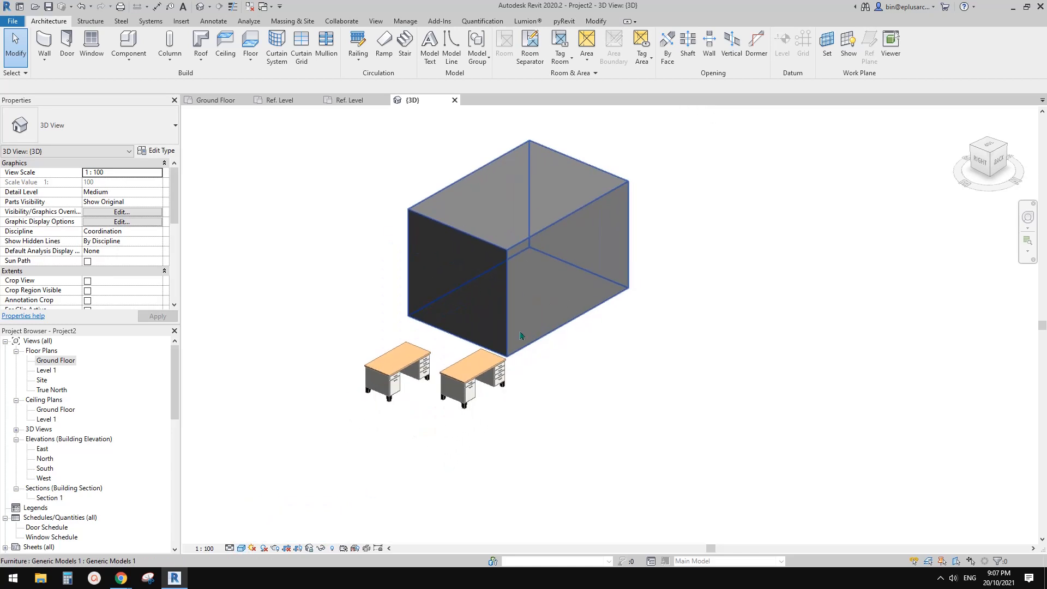
scroll(508, 353, down, 1)
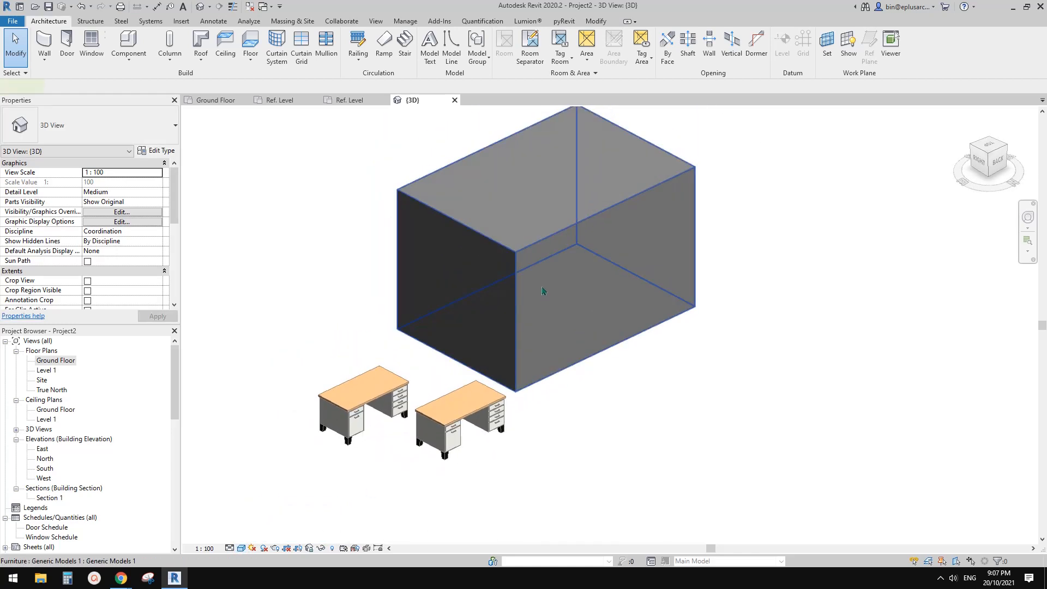
click(544, 291)
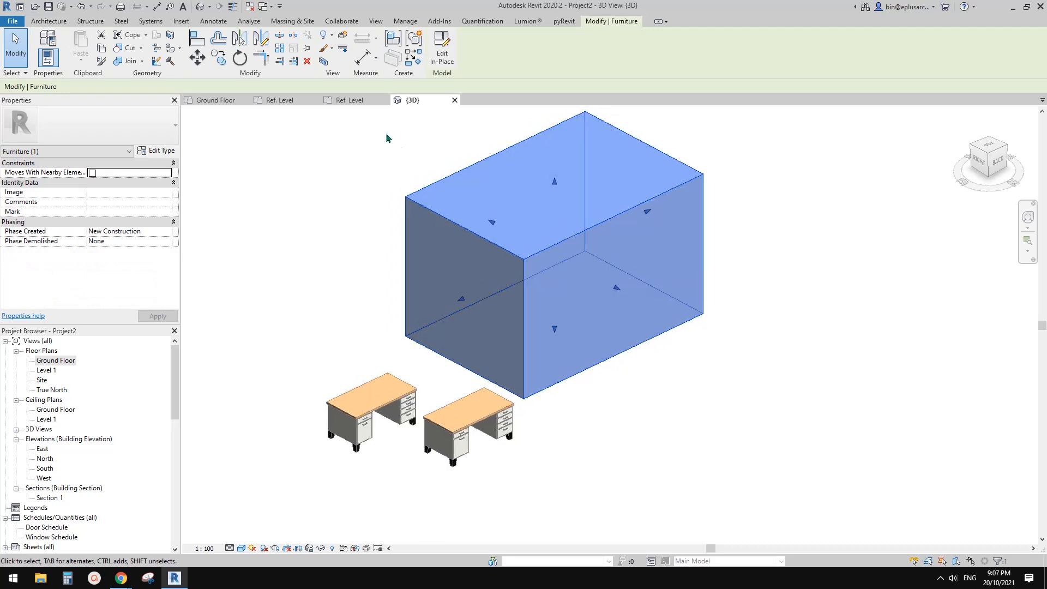
click(388, 133)
Step: Open the project's Object Styles and select the Furniture category among the model objects
click(405, 20)
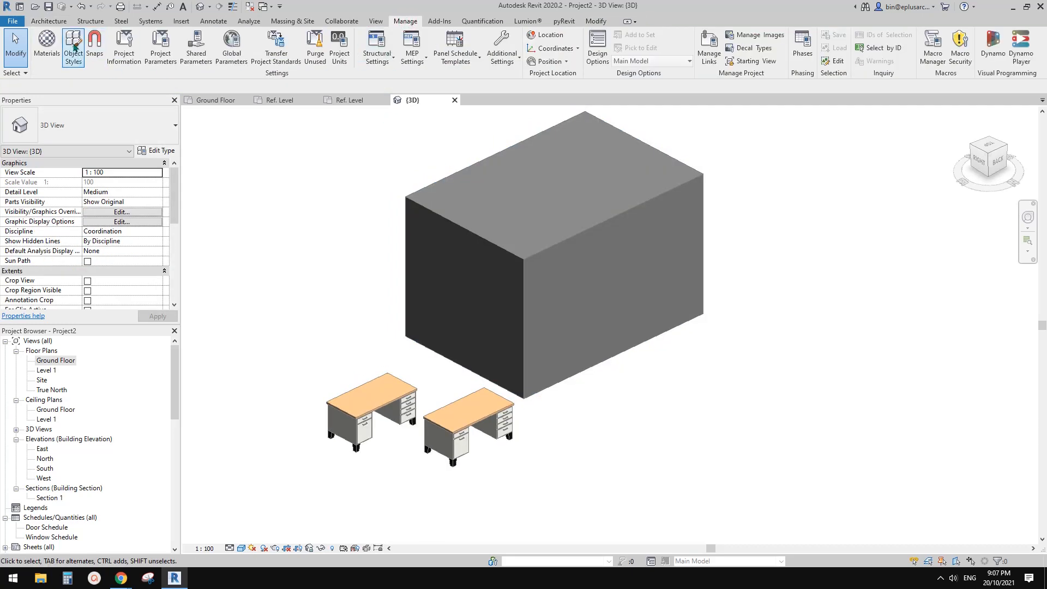
click(73, 47)
click(96, 240)
key(f)
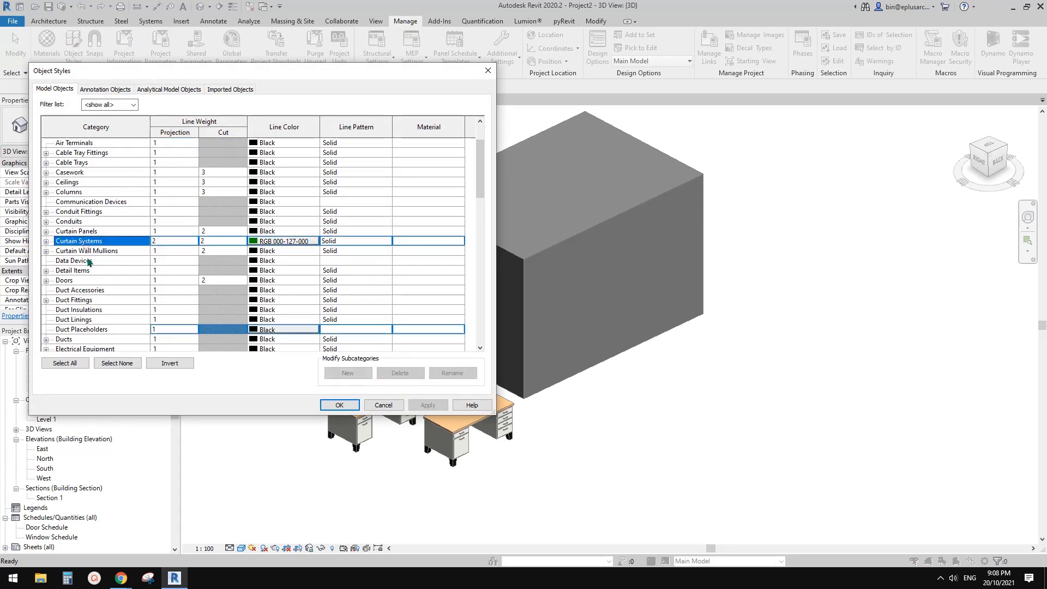
scroll(90, 317, down, 1)
click(97, 339)
scroll(97, 339, down, 2)
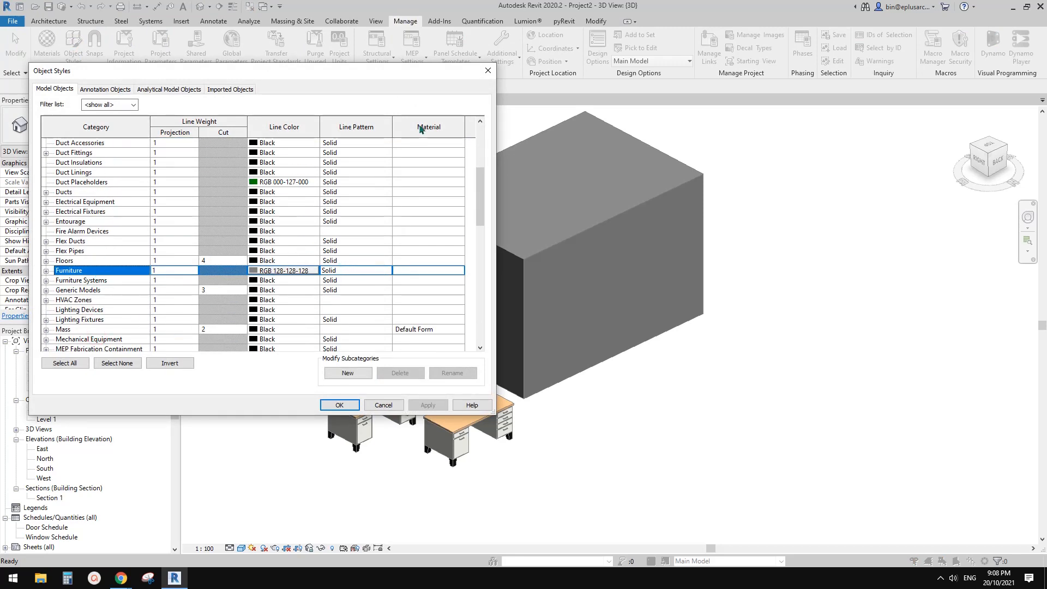
Step: Assign Parking Stripe as the Furniture category's material and accept the object style change
click(461, 272)
click(459, 271)
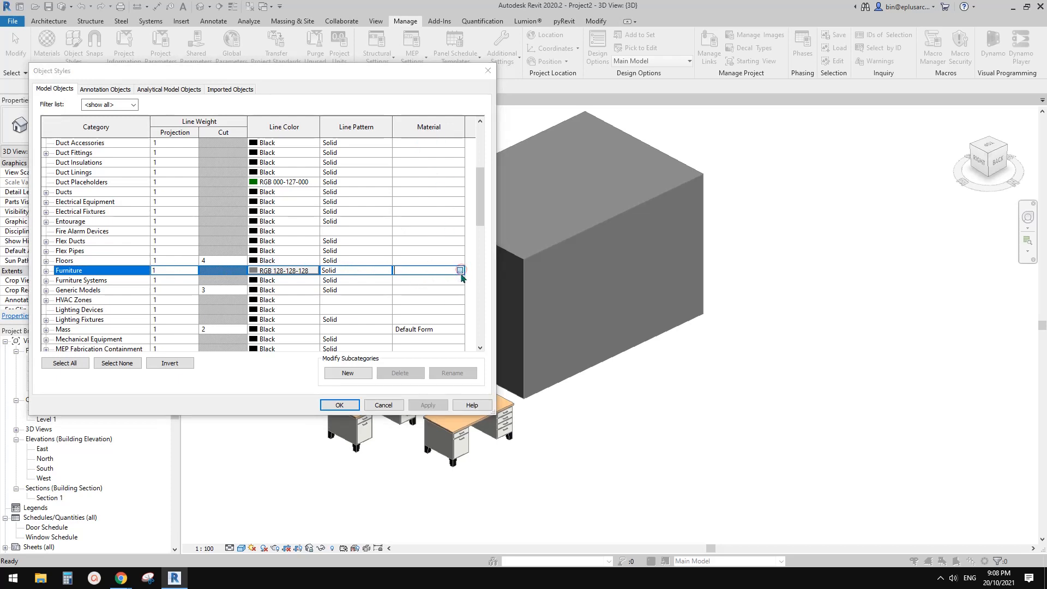
drag(438, 123, 566, 125)
scroll(497, 258, up, 1)
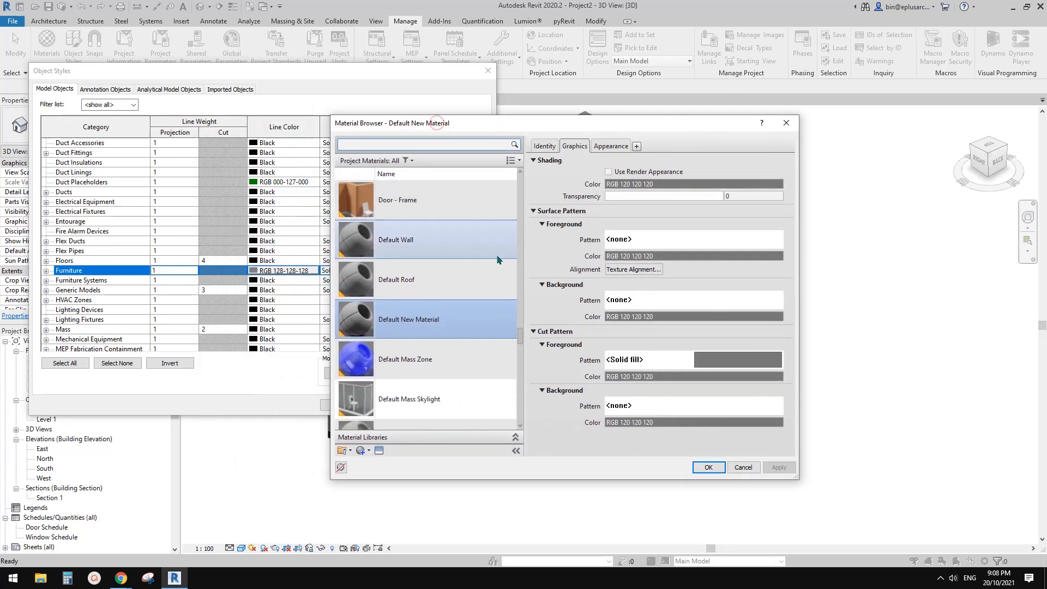
scroll(454, 354, up, 15)
scroll(454, 356, up, 10)
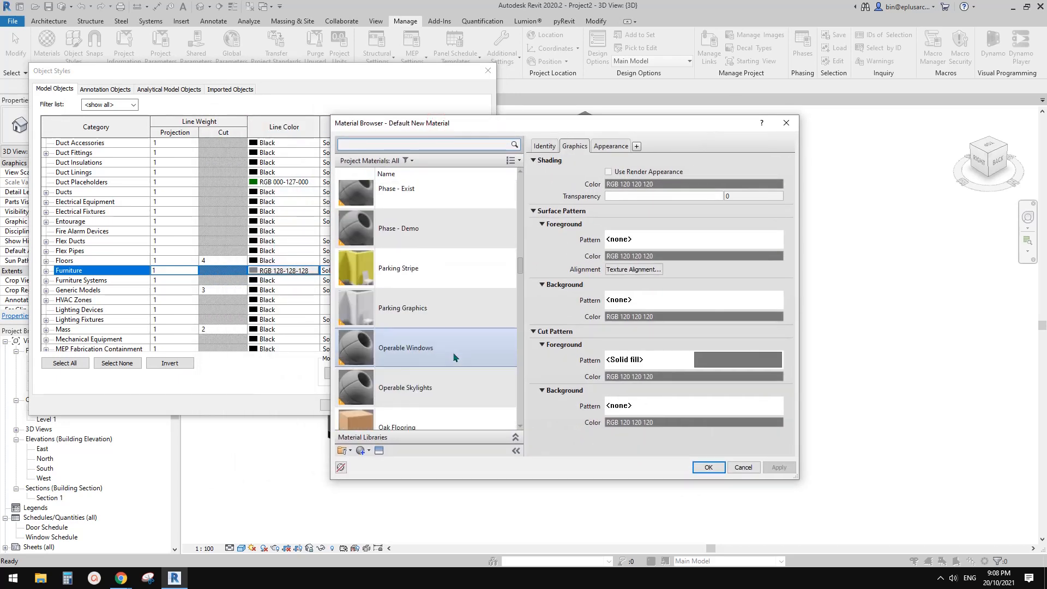
click(445, 270)
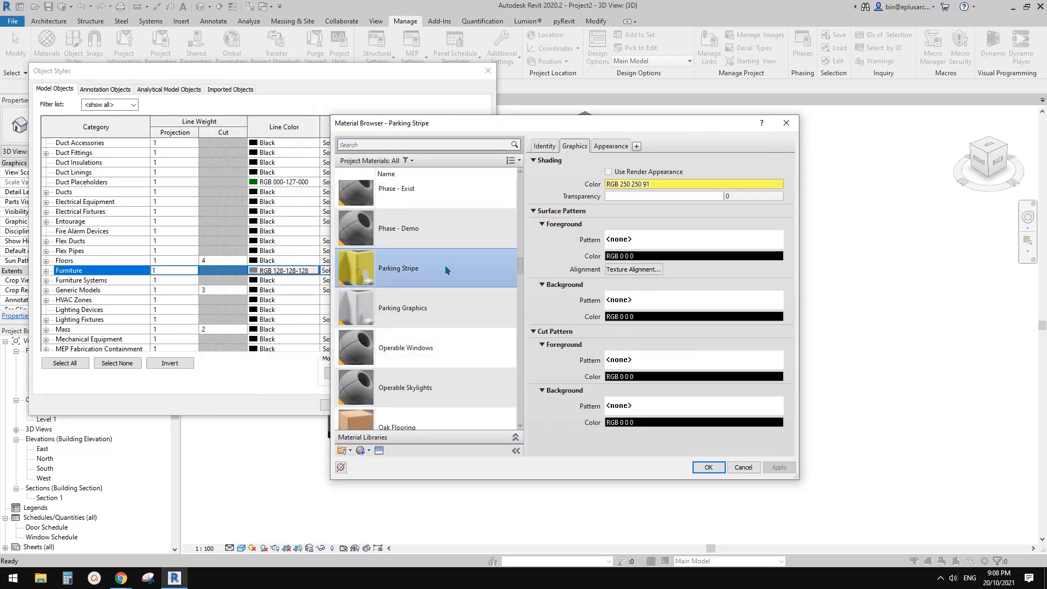
click(708, 468)
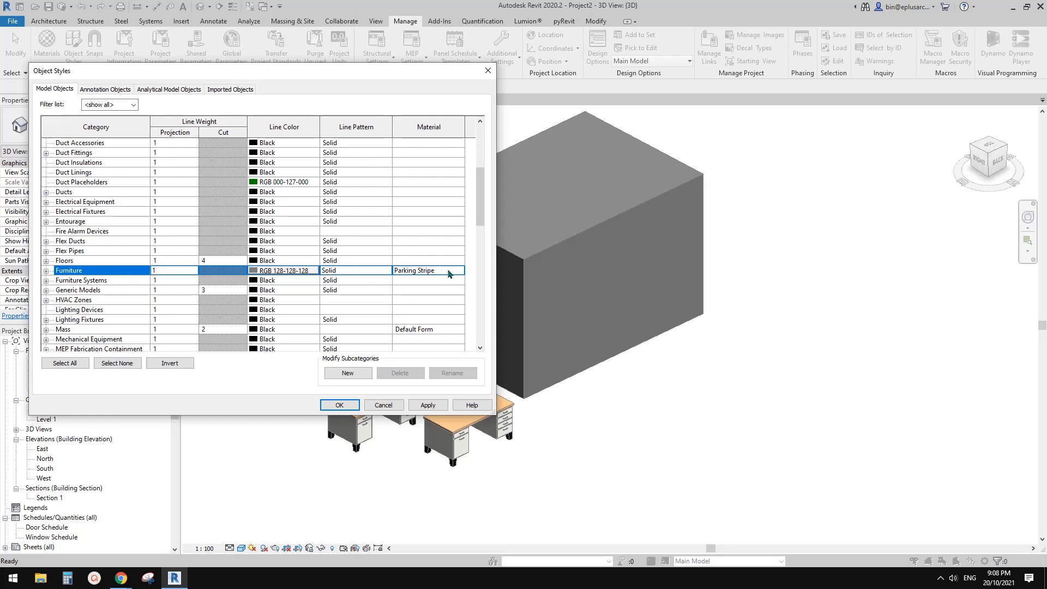
click(339, 404)
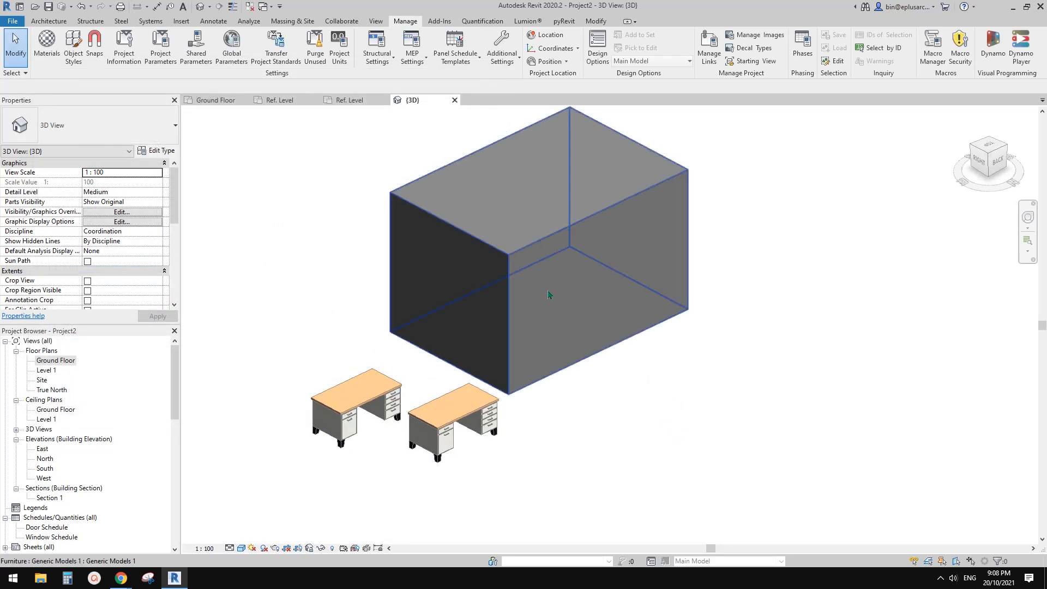
Step: Check the in-place box, then review the Parking Stripe material's appearance and graphics settings without changing them
click(548, 295)
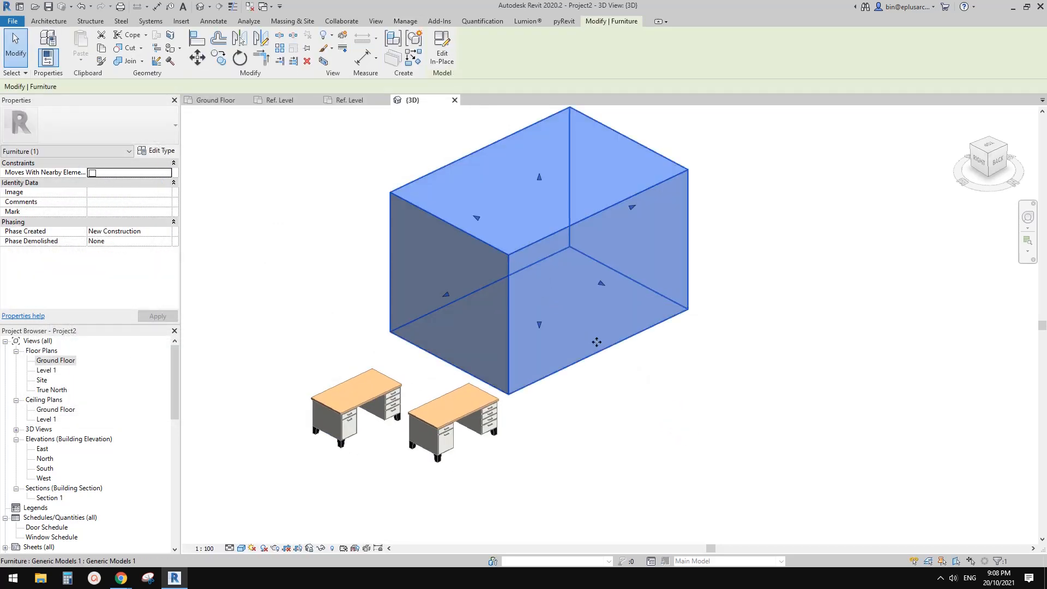
click(643, 406)
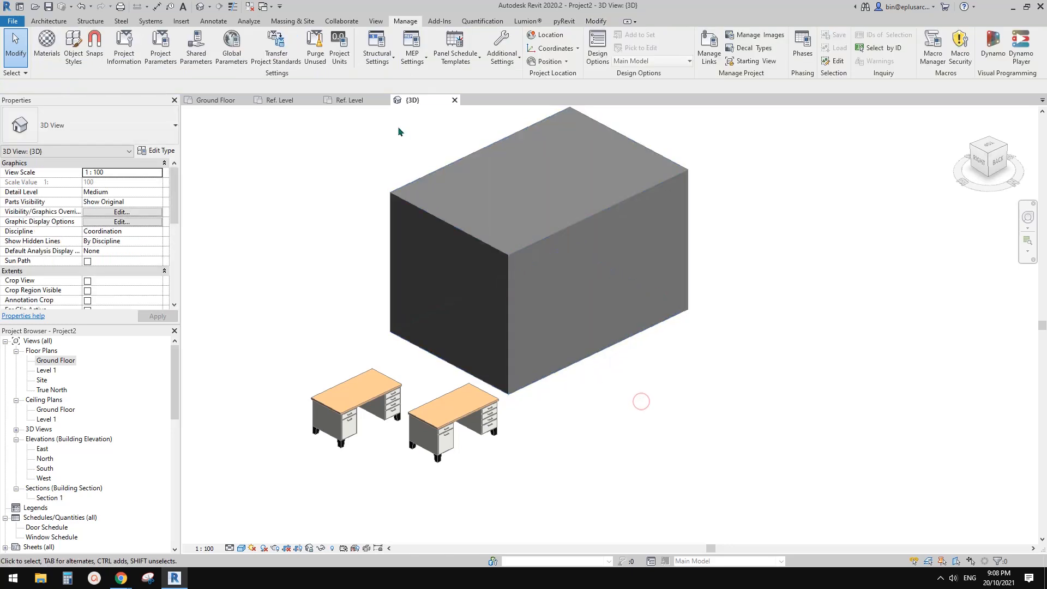
click(58, 46)
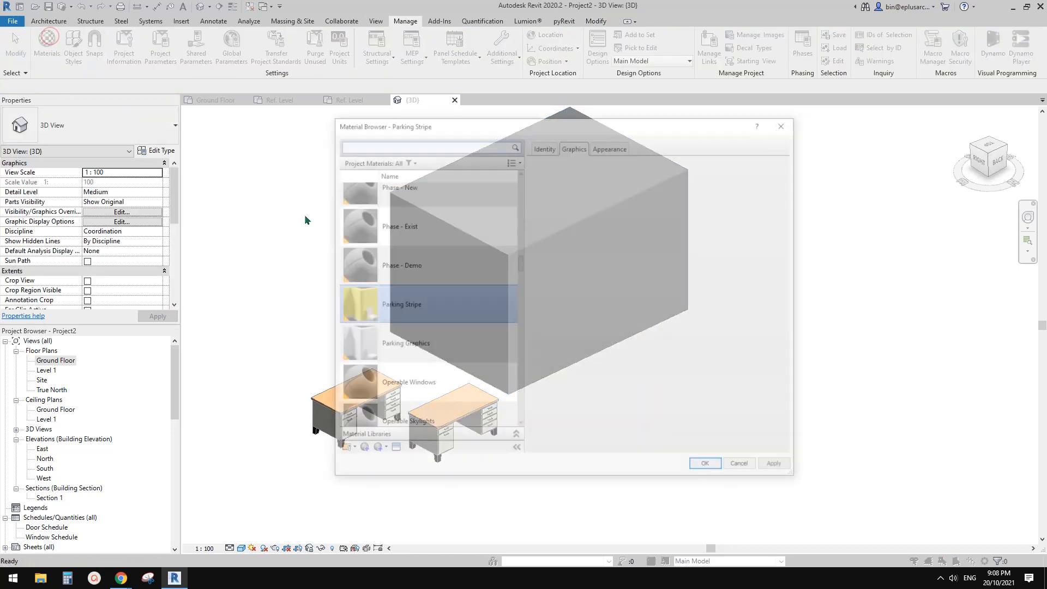
click(605, 145)
click(580, 145)
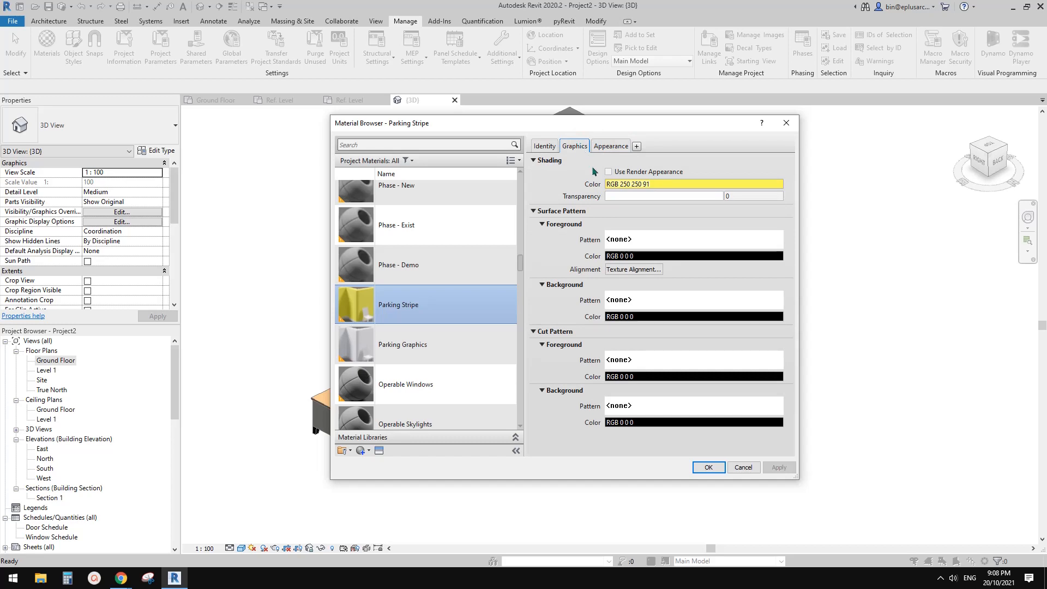
click(750, 470)
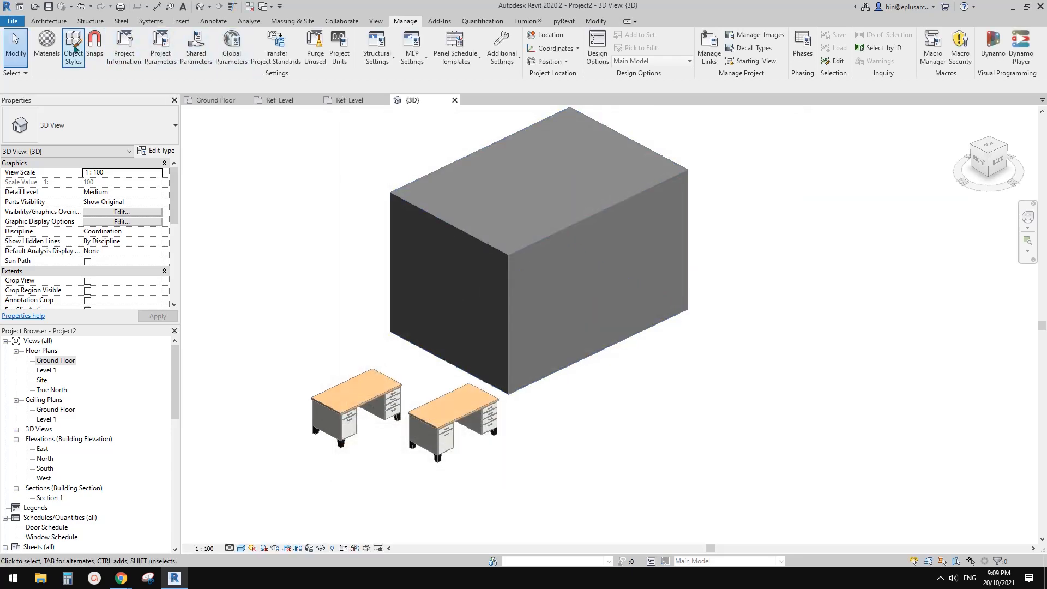
Step: Review the material assigned to the Furniture category in Object Styles and close the dialogs without changes
click(75, 49)
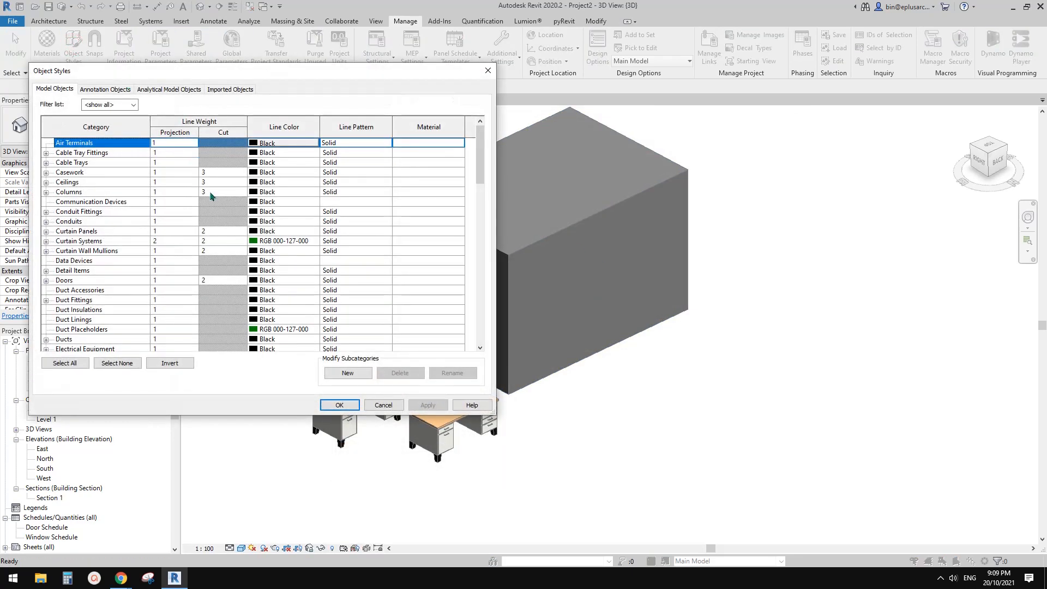
click(98, 235)
key(f)
scroll(131, 310, down, 1)
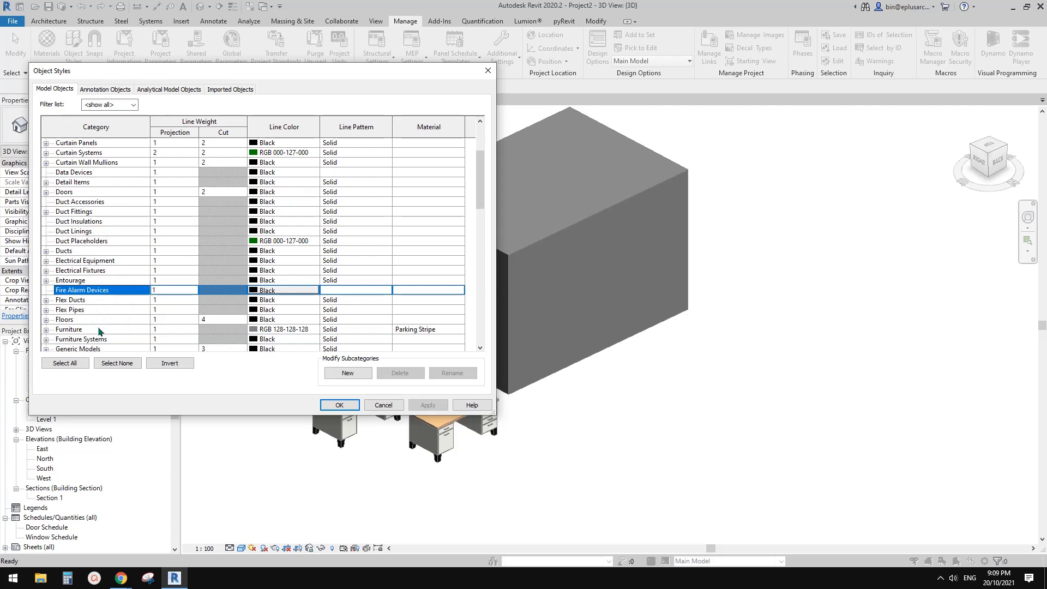
click(100, 330)
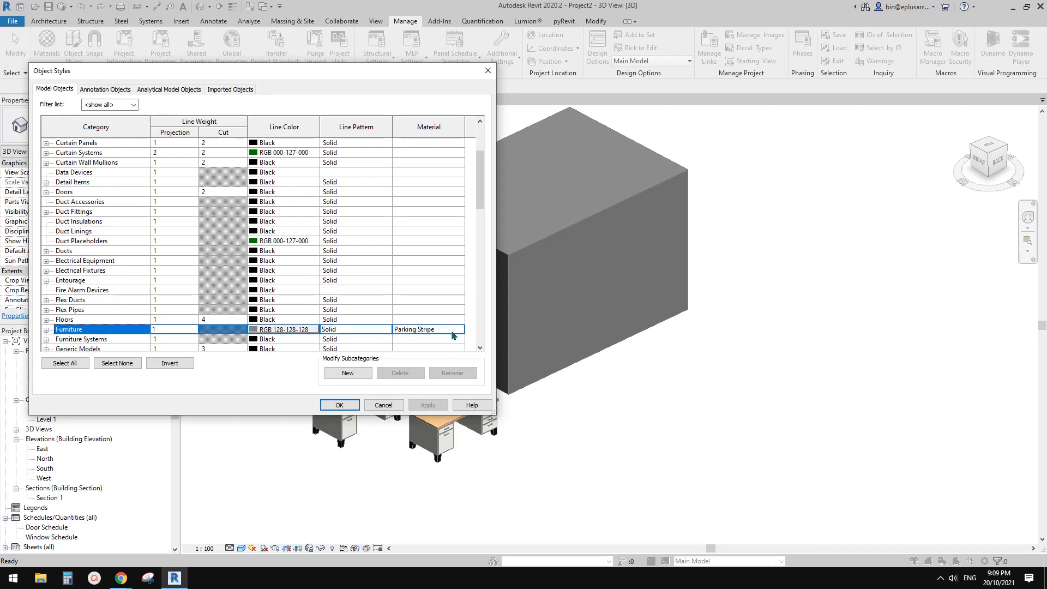
click(452, 334)
click(459, 329)
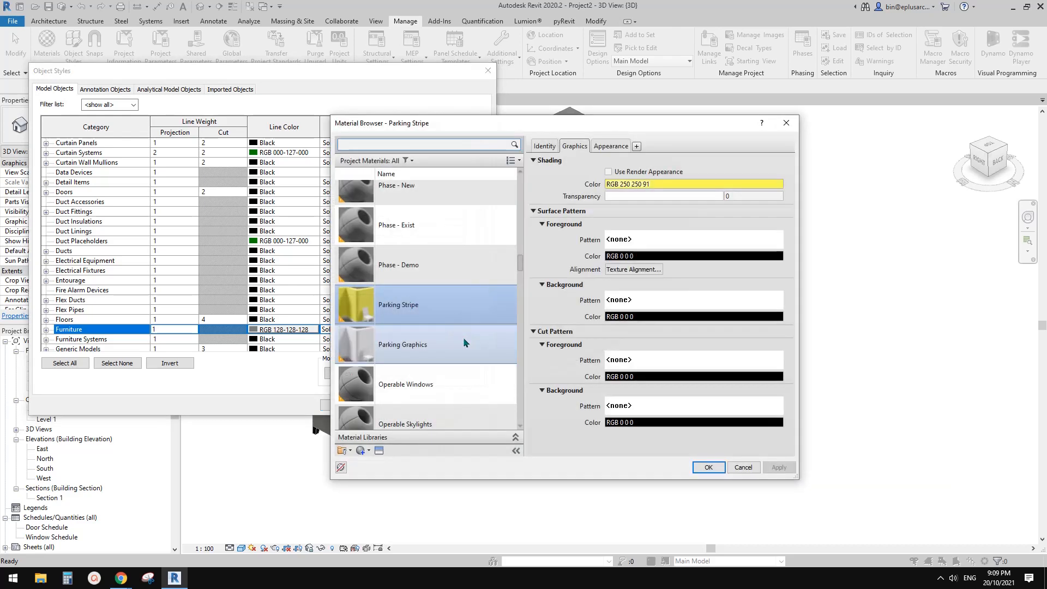
click(790, 120)
click(486, 68)
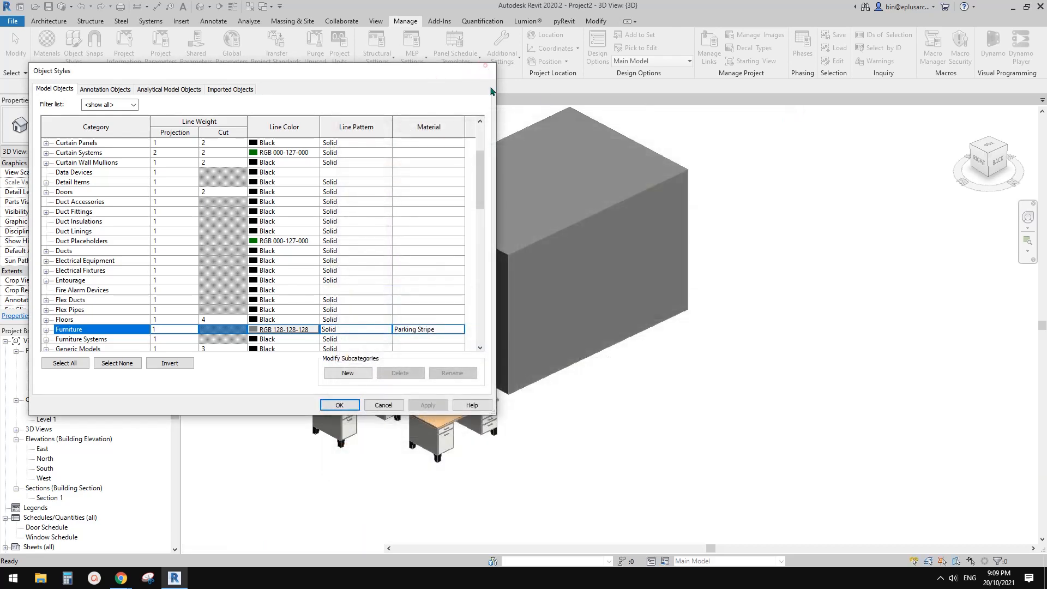
Step: Open the in-place furniture box for editing and select its extrusion
click(529, 265)
click(440, 45)
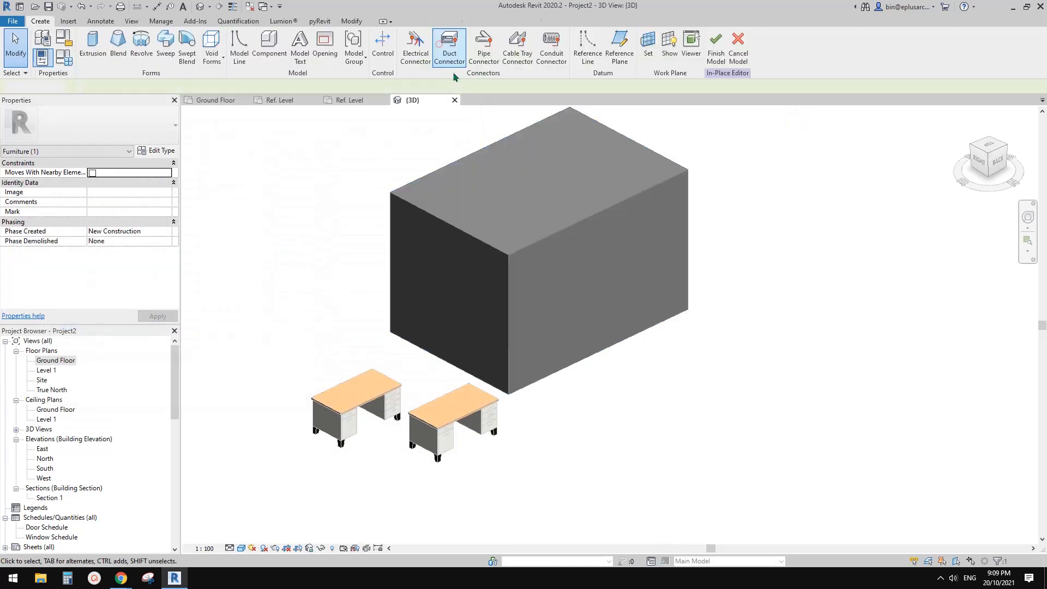
click(488, 221)
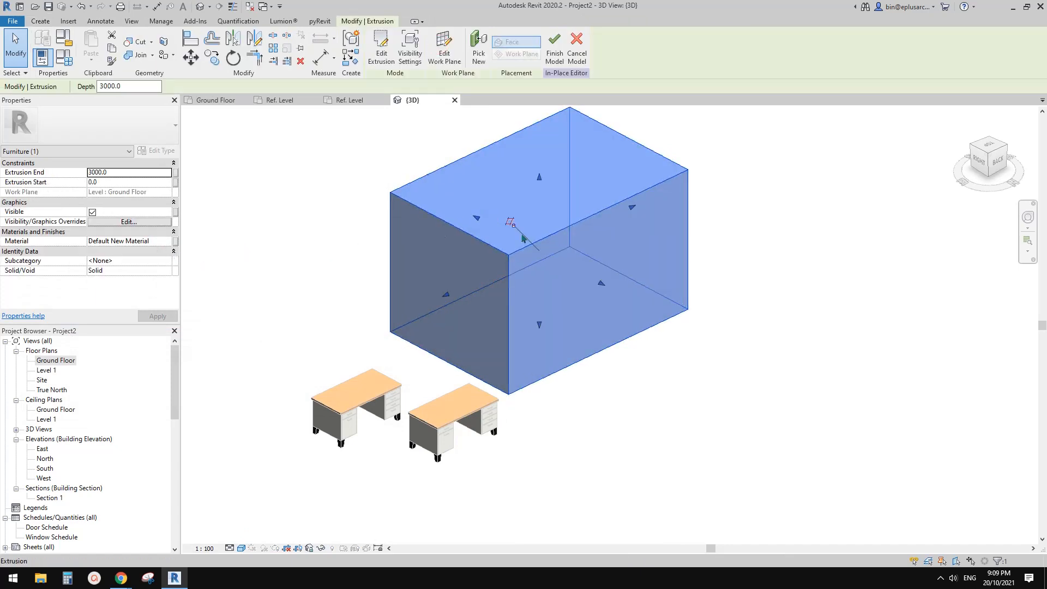
click(645, 368)
click(573, 271)
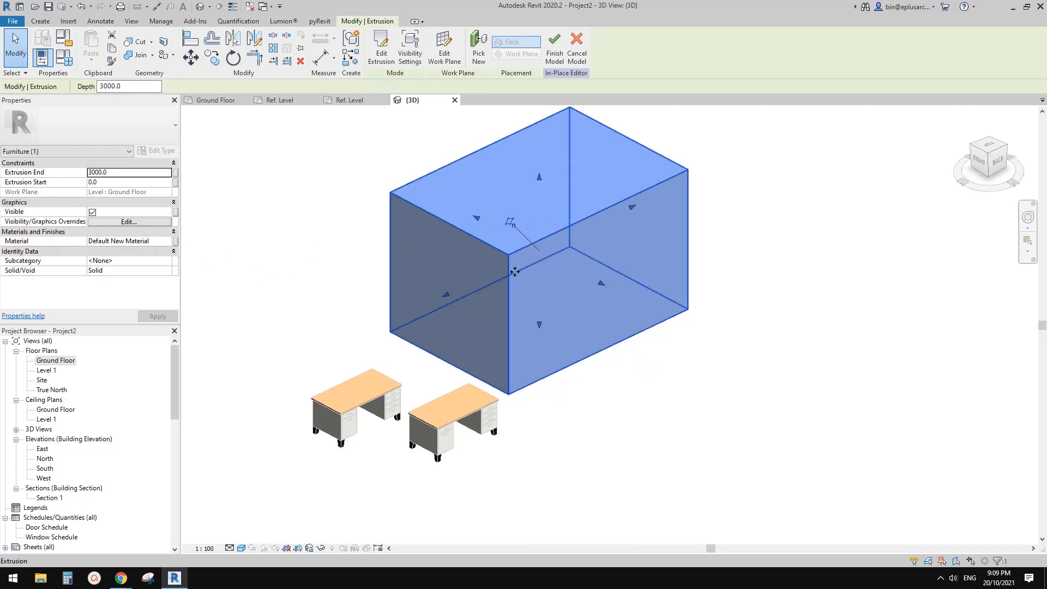
scroll(507, 295, down, 1)
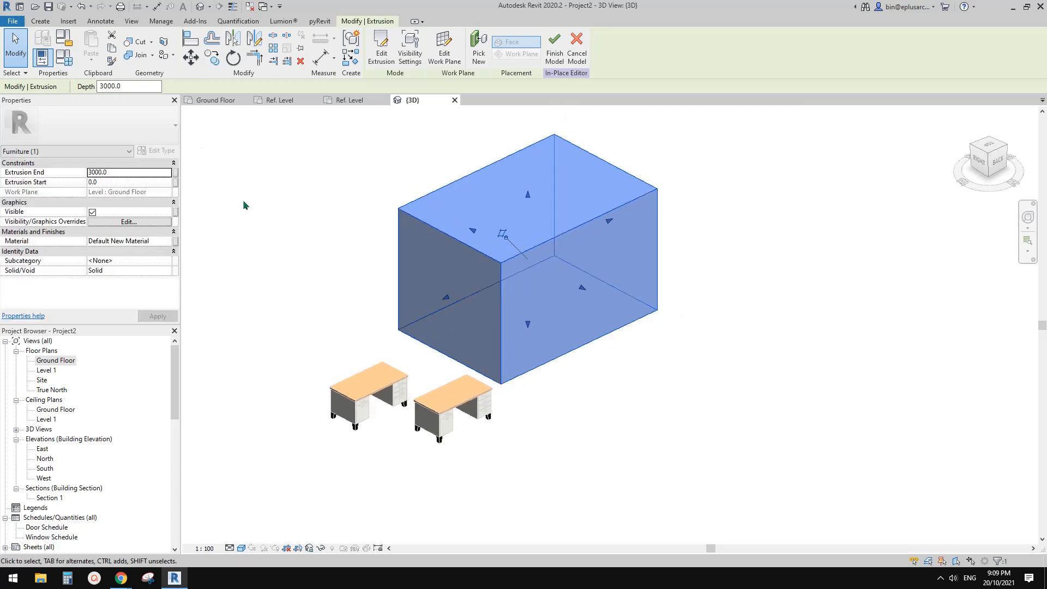
Step: Set the extrusion's material to <By Category>, inspect the box's shading, and reselect the extrusion
click(169, 243)
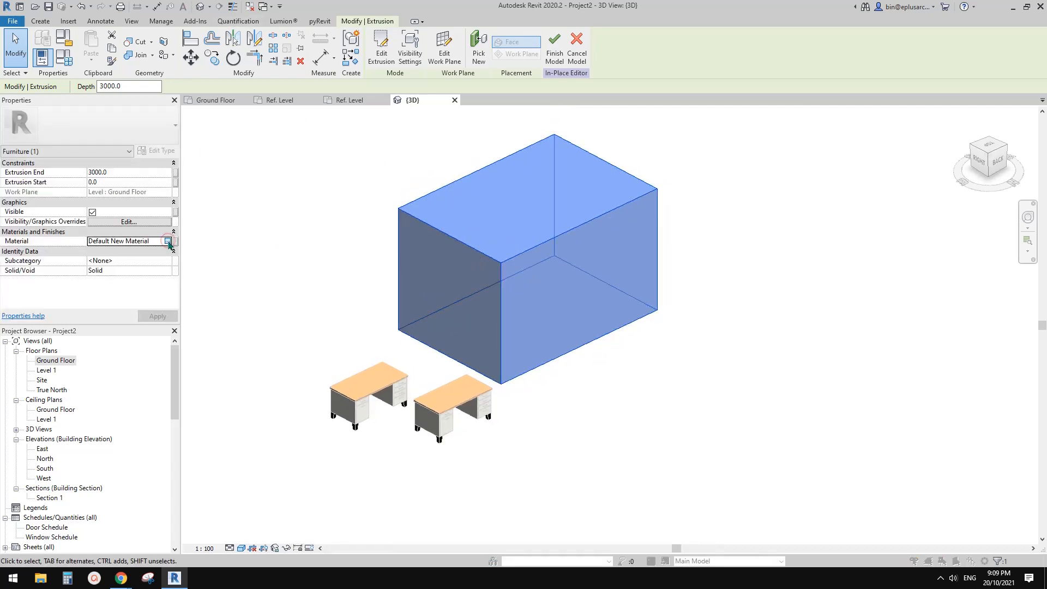
click(168, 241)
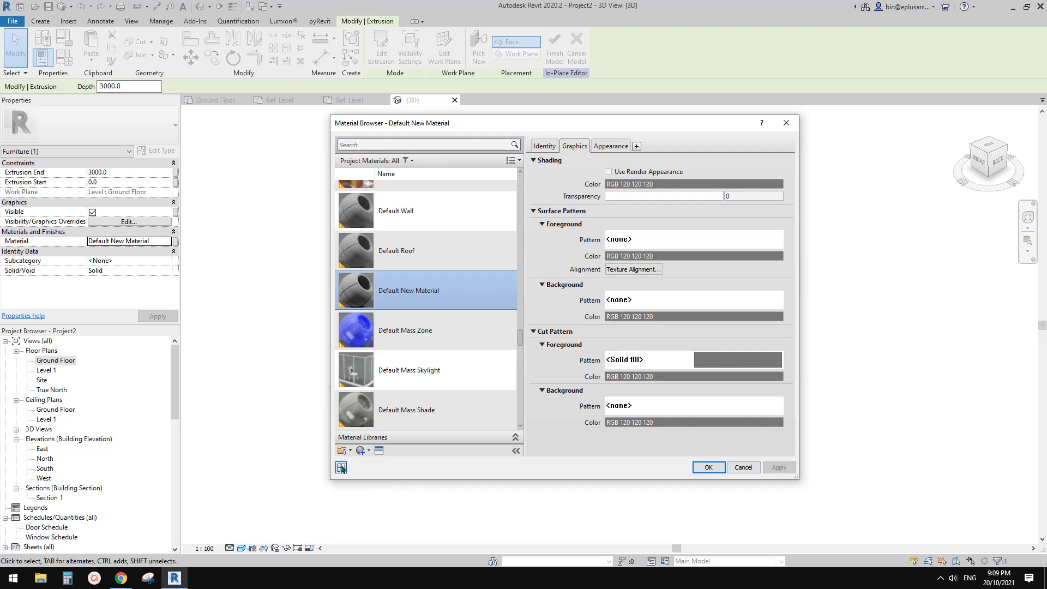
click(340, 468)
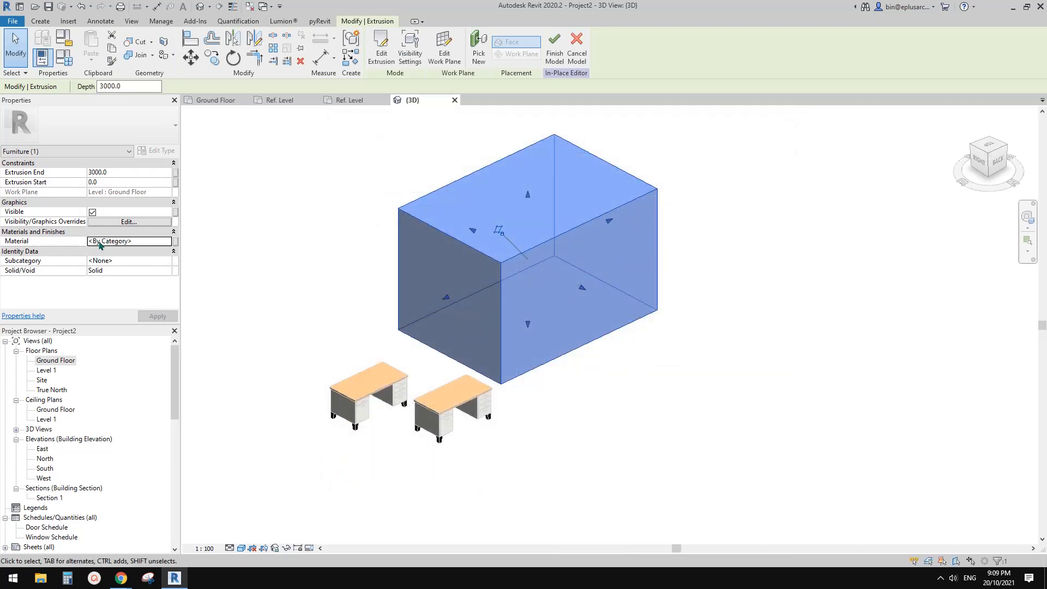
click(813, 223)
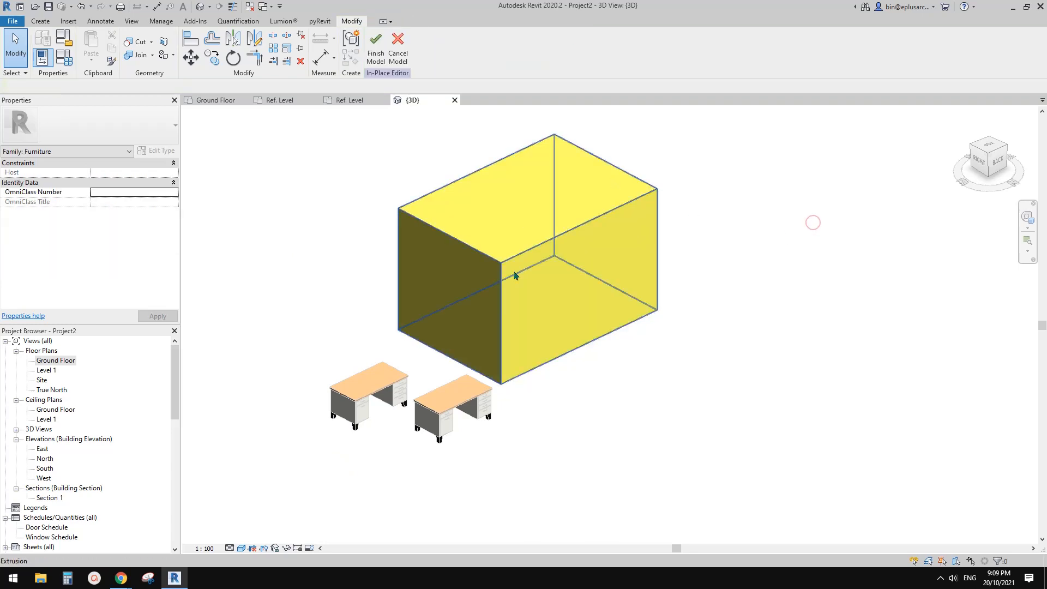
click(543, 250)
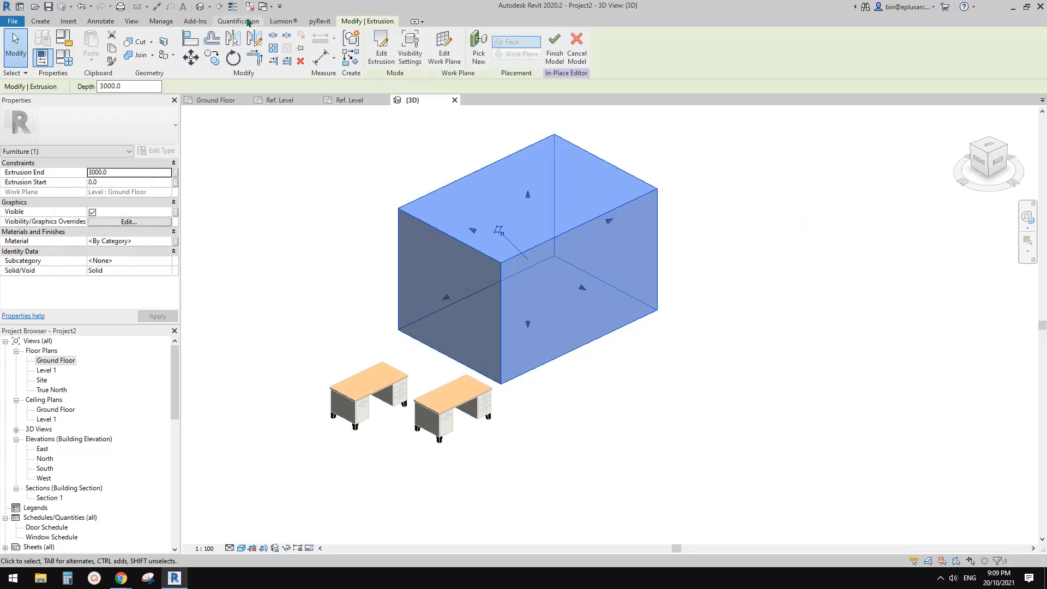
Step: Review the Furniture category's settings in Object Styles and close the dialog without changes
click(161, 22)
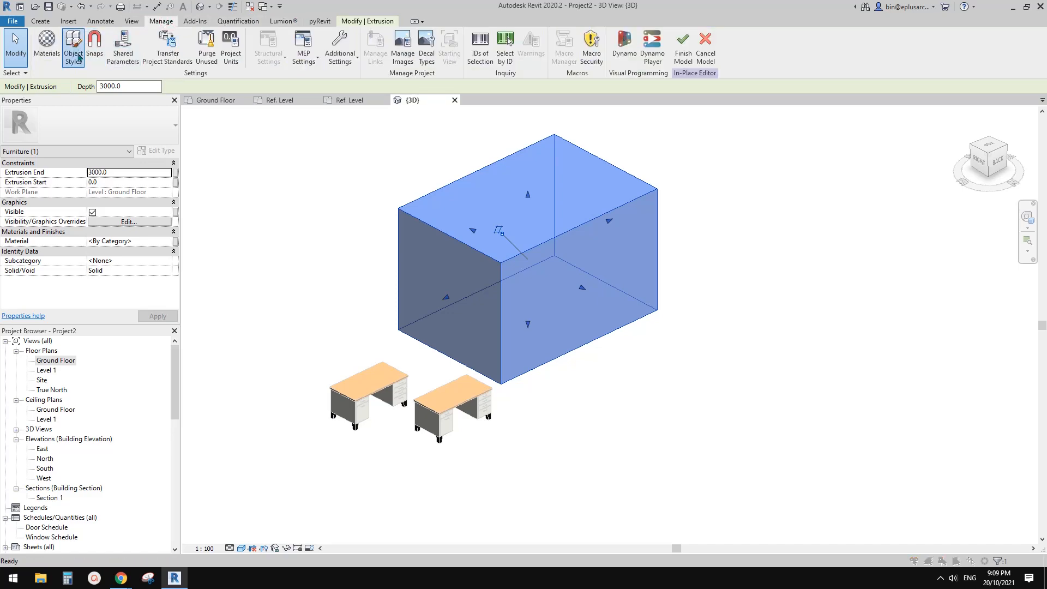
click(77, 56)
drag(482, 165, 481, 215)
click(486, 69)
middle_drag(757, 247, 752, 249)
middle_drag(681, 276, 620, 315)
Step: Finish the in-place box model and return to the project's 3D view
click(687, 59)
scroll(685, 216, down, 2)
scroll(586, 313, up, 1)
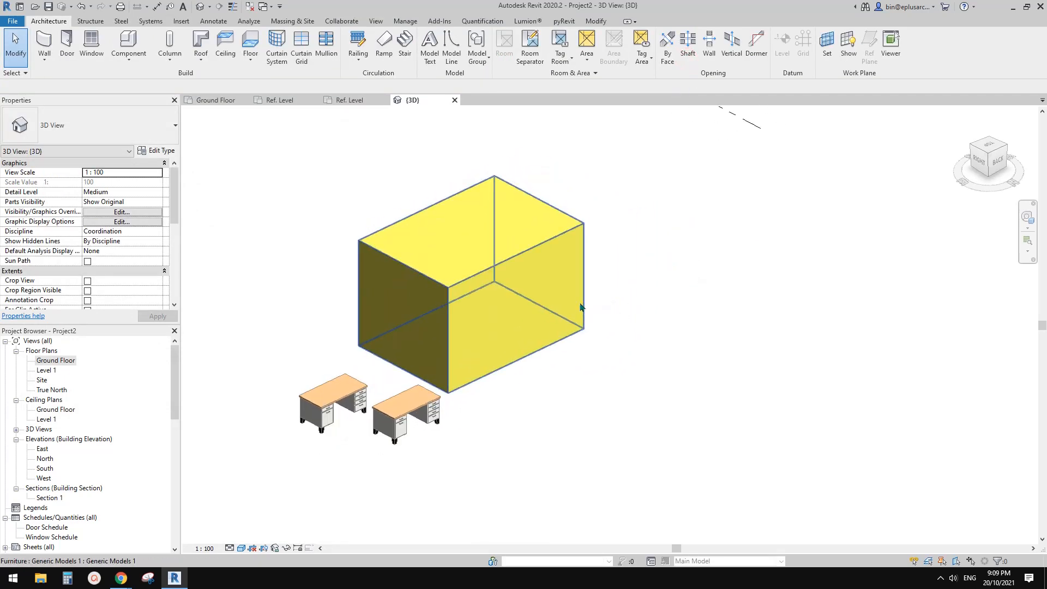
middle_drag(676, 289, 654, 292)
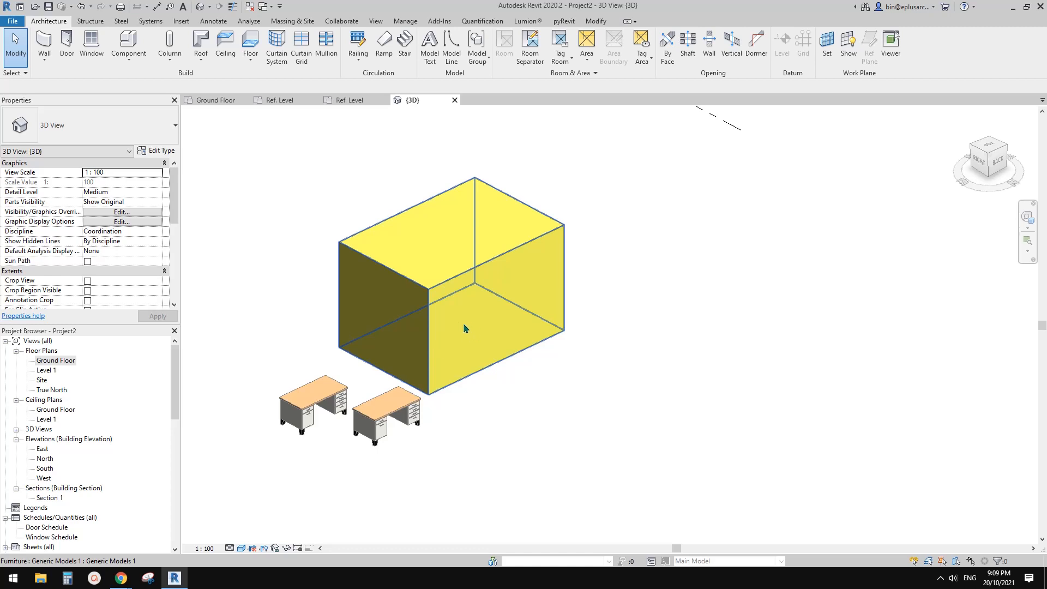
middle_drag(517, 328, 464, 329)
scroll(463, 334, down, 1)
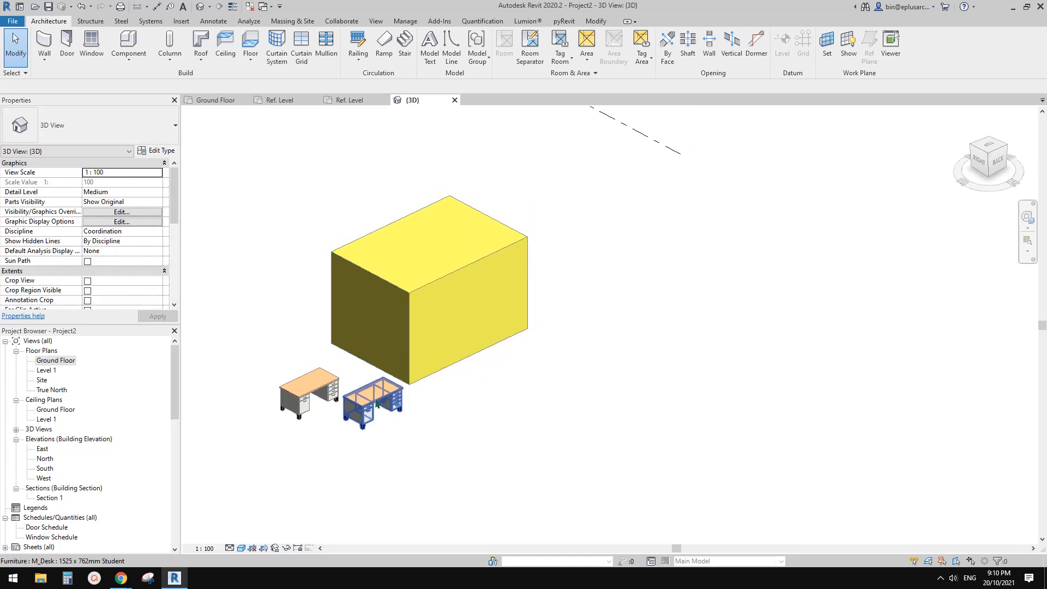
Step: Move the M_Desk nearest the box's front corner to the open area on the box's other side
click(376, 403)
middle_drag(358, 433, 360, 398)
drag(376, 365, 650, 321)
middle_drag(674, 356, 592, 353)
scroll(592, 353, up, 1)
drag(593, 353, 585, 337)
scroll(576, 355, down, 1)
middle_drag(576, 355, 578, 362)
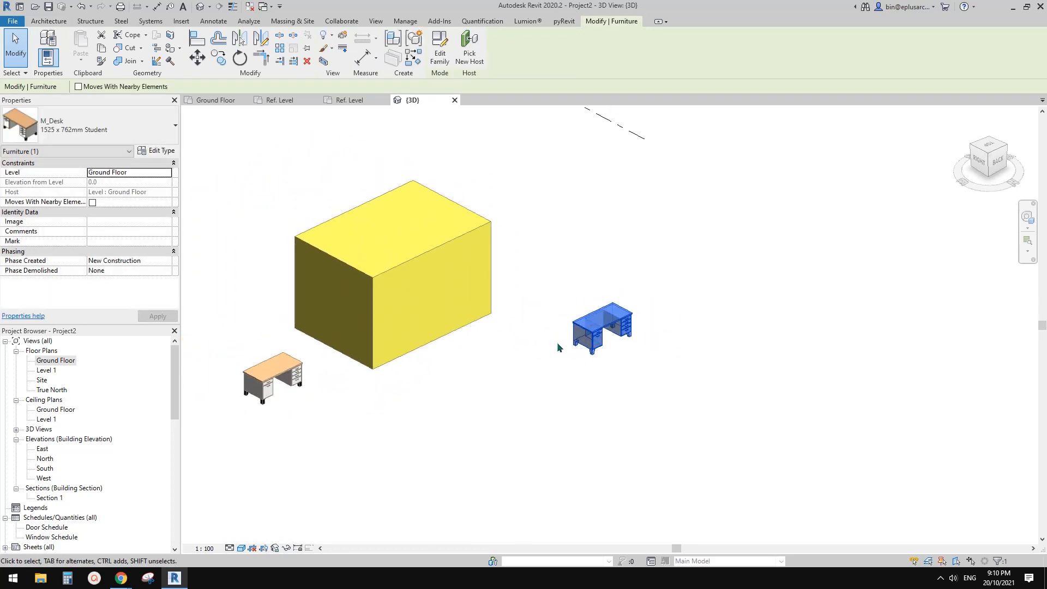
Step: Select and examine the relocated desk in the 3D view, leaving it unmodified
scroll(603, 348, up, 1)
middle_drag(604, 348, 625, 342)
scroll(630, 357, up, 1)
click(629, 357)
click(619, 345)
scroll(672, 341, down, 1)
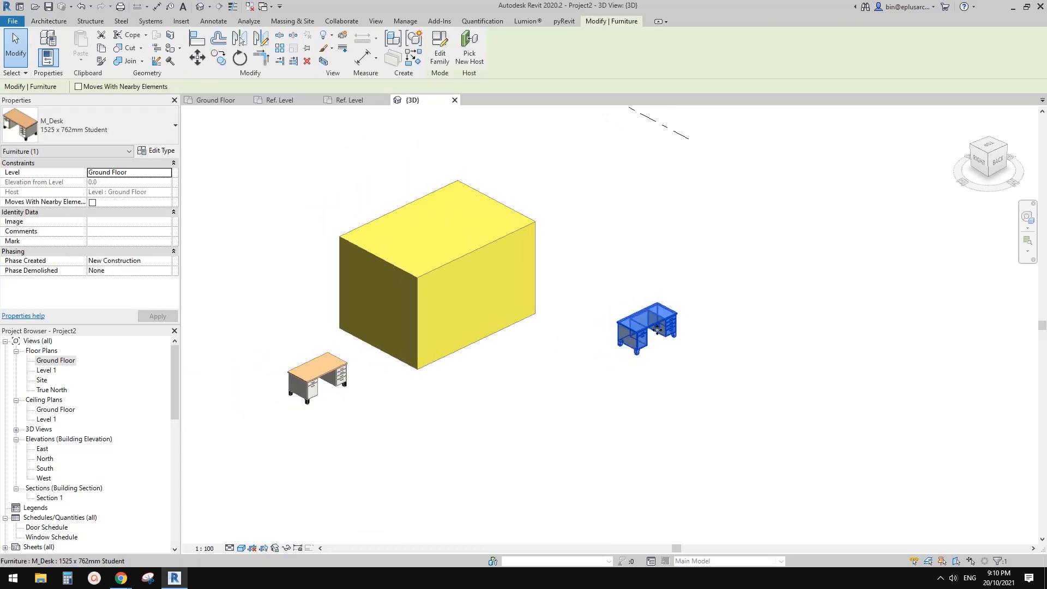
middle_drag(632, 334, 616, 335)
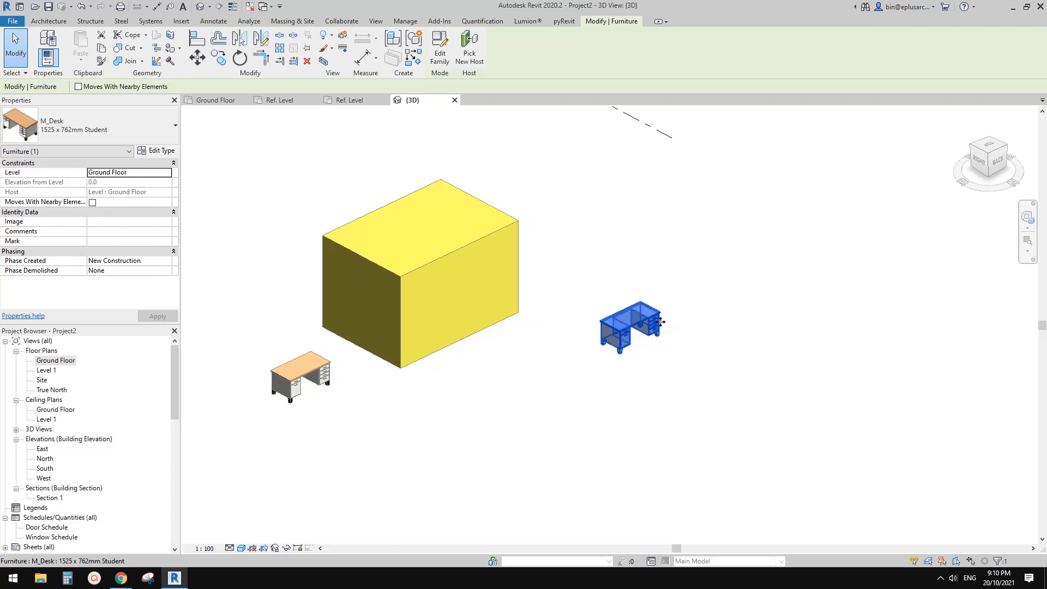
key(Escape)
middle_drag(642, 323, 598, 353)
click(647, 330)
scroll(646, 328, up, 2)
scroll(654, 346, down, 1)
key(Escape)
Step: Load Piano (AUS).rfa from the Furniture library and place one piano between the box and the relocated desk
click(618, 326)
key(c)
key(s)
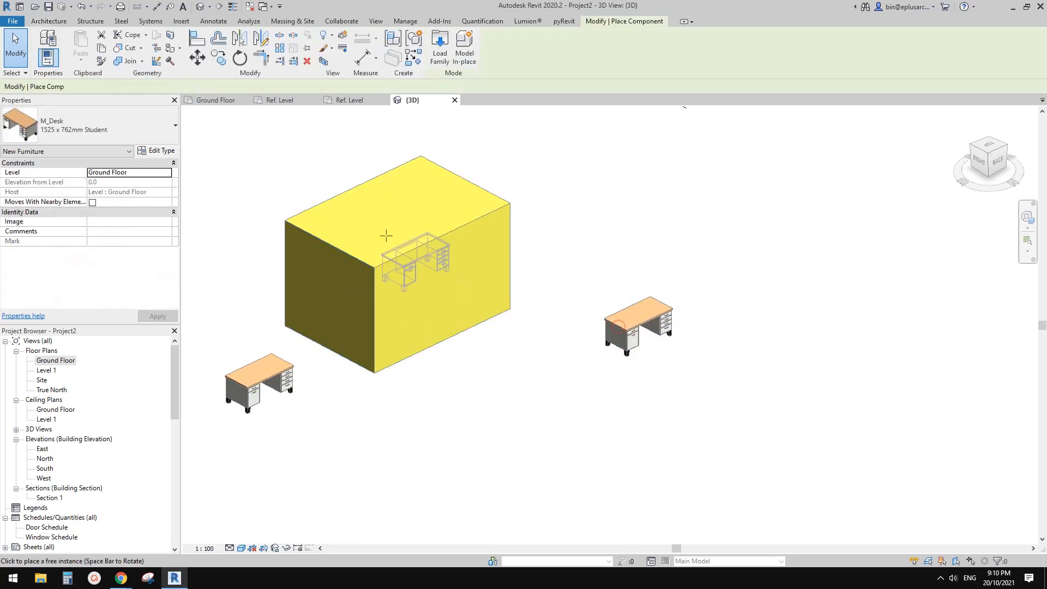
click(109, 125)
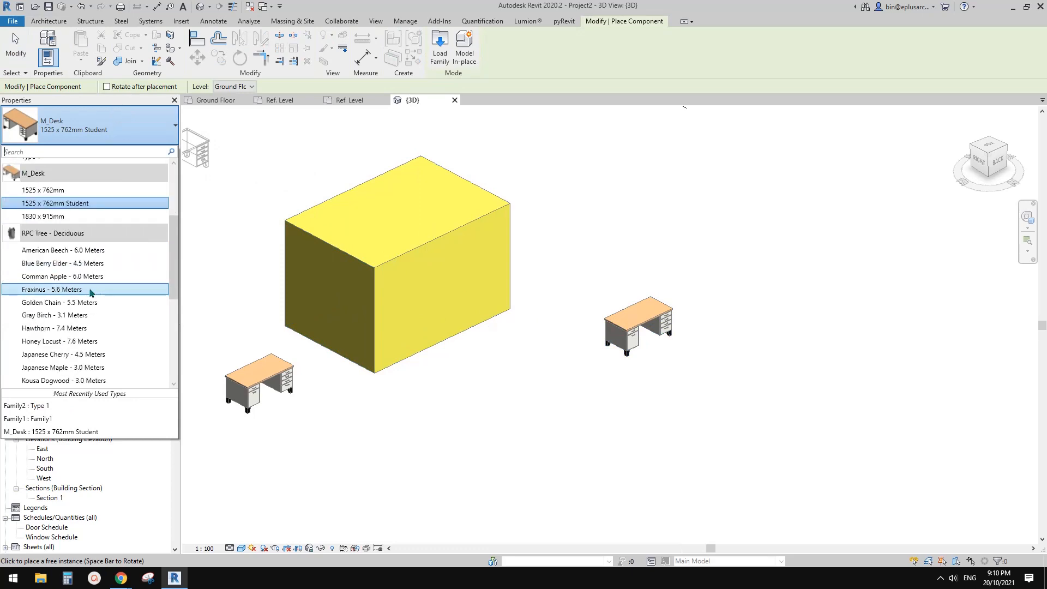
scroll(87, 365, up, 4)
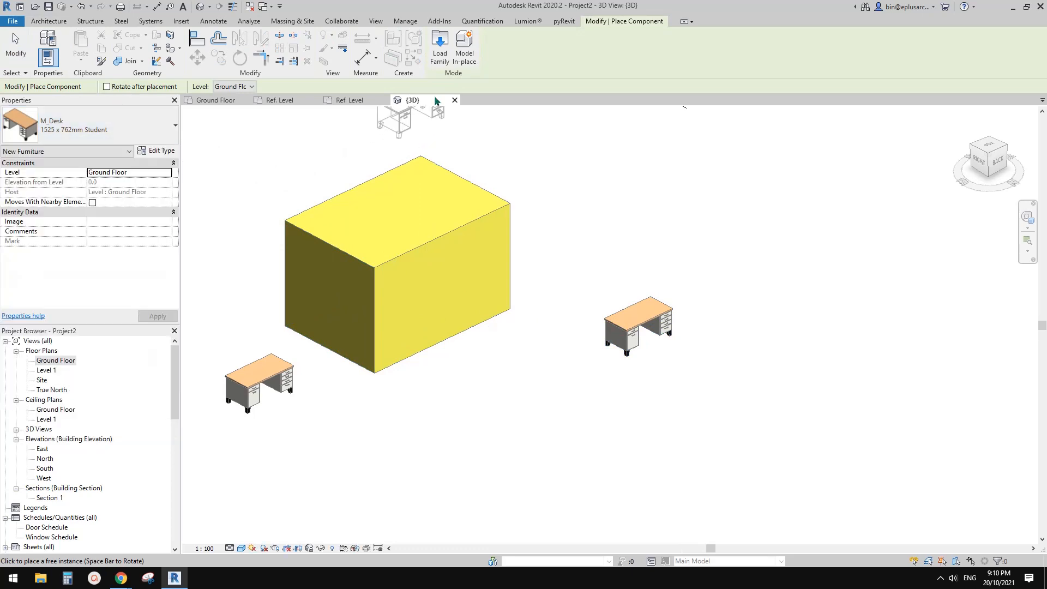
click(439, 46)
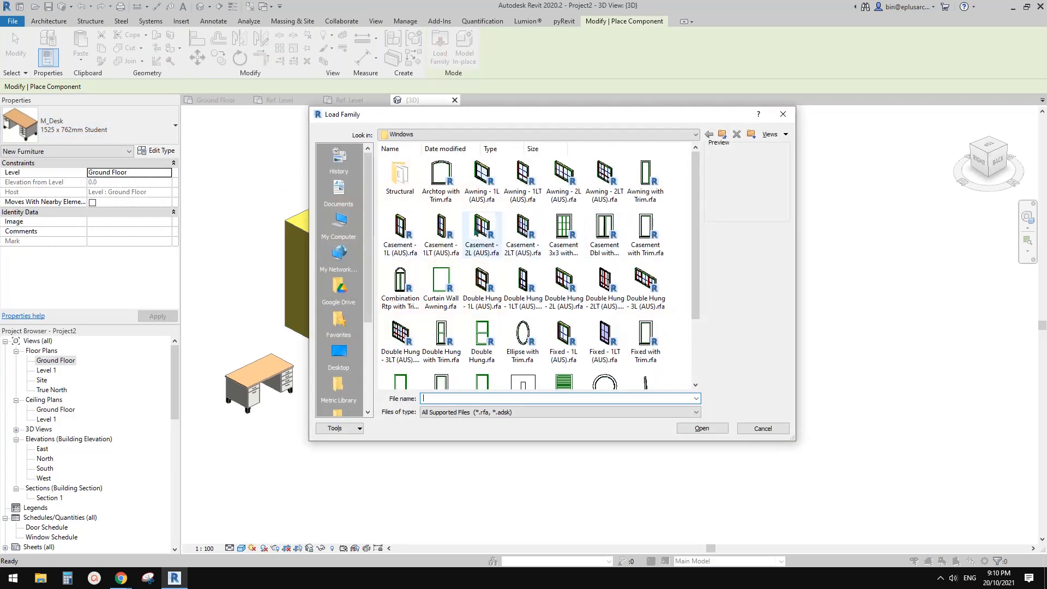
click(475, 222)
key(BackSpace)
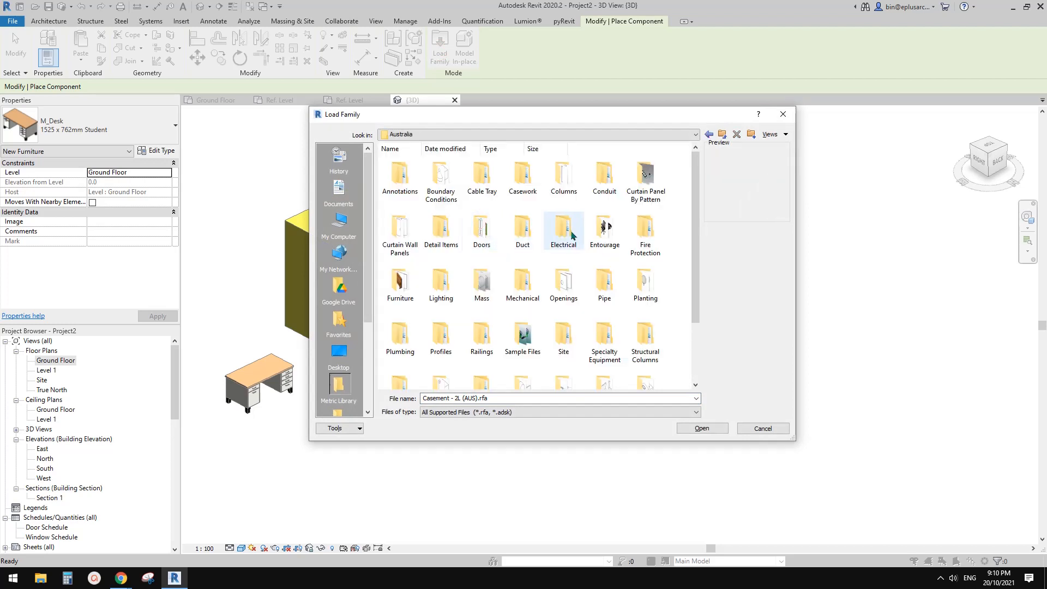
double_click(404, 275)
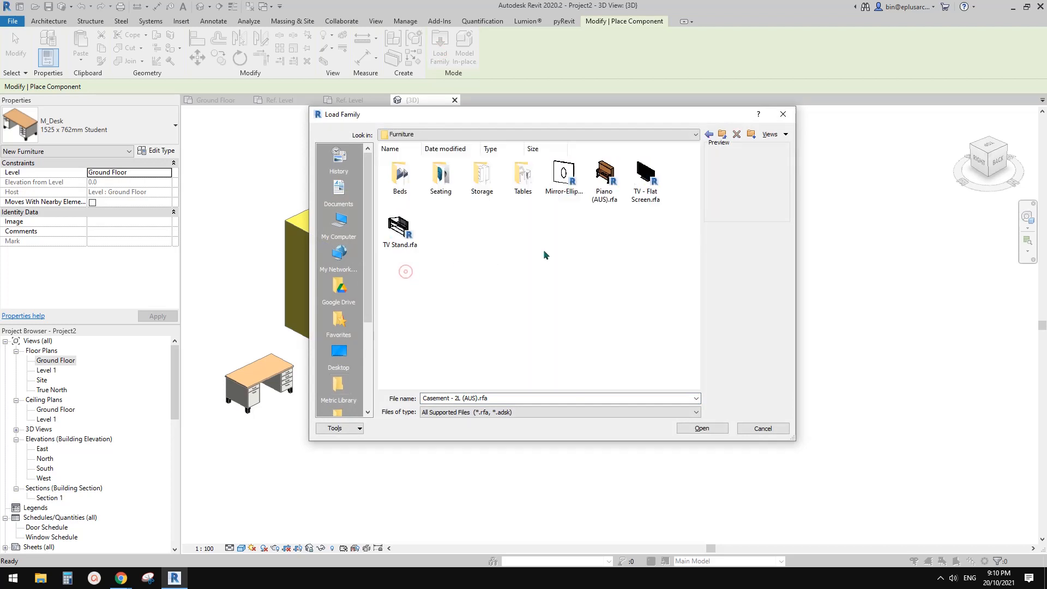
click(598, 189)
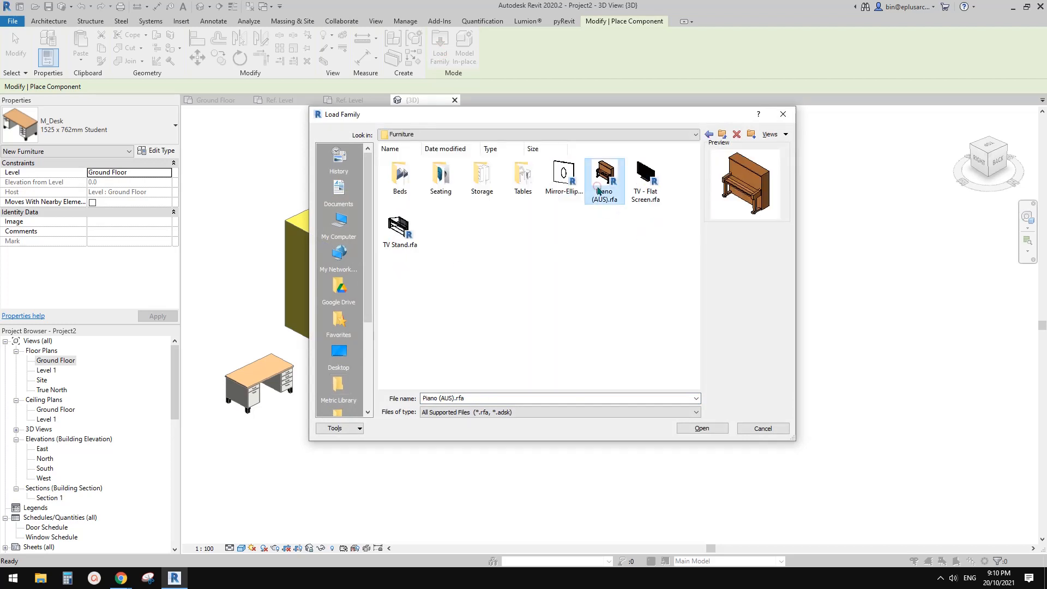
double_click(595, 187)
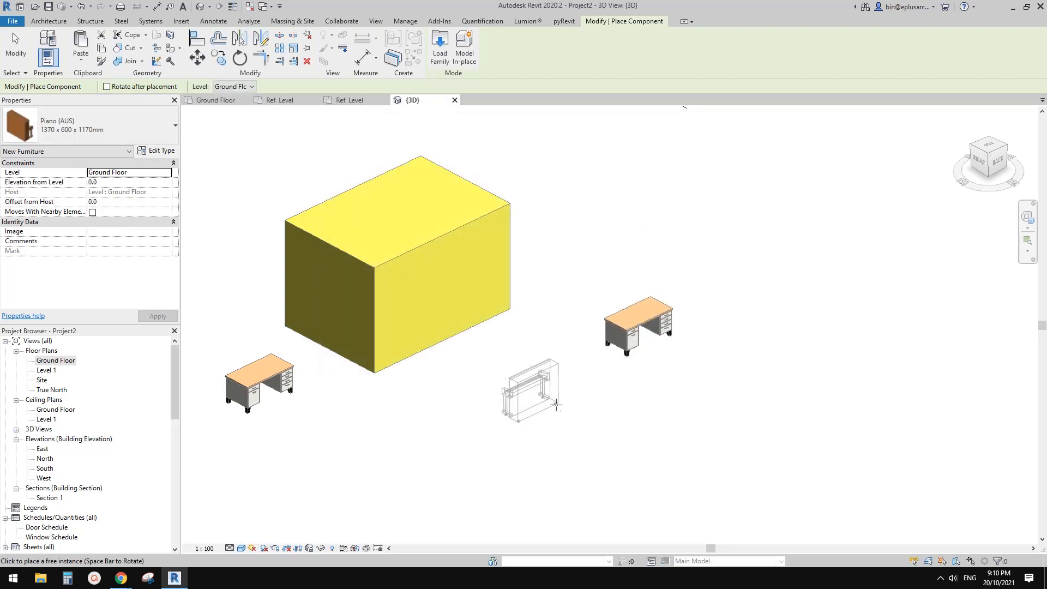
click(549, 400)
Step: Load the Bed - Large Sizes (AUS) family from the Beds folder and place one Double bed beyond the relocated desk
click(439, 47)
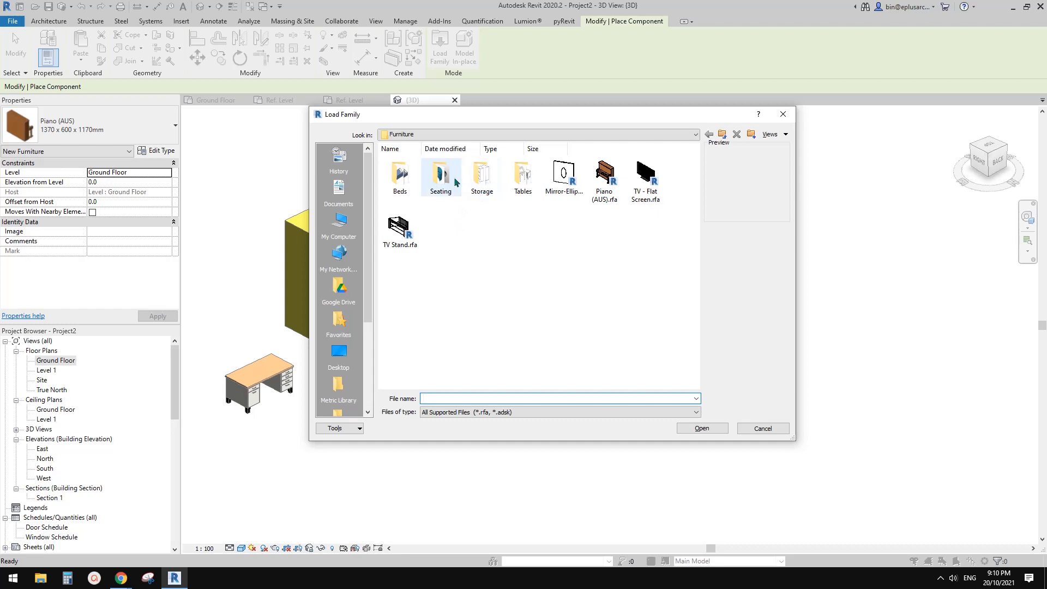
double_click(400, 179)
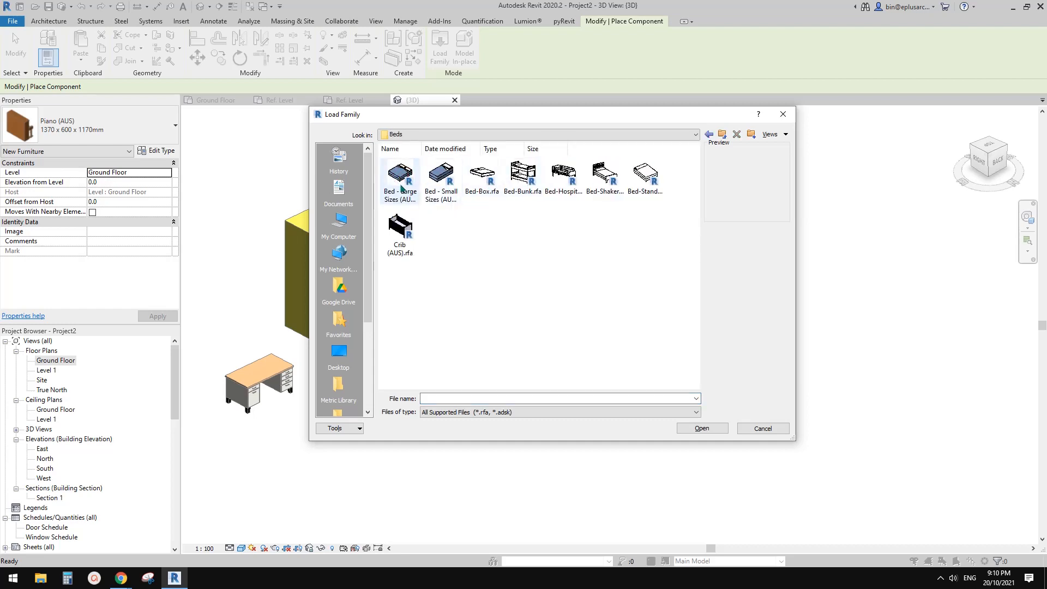
double_click(401, 177)
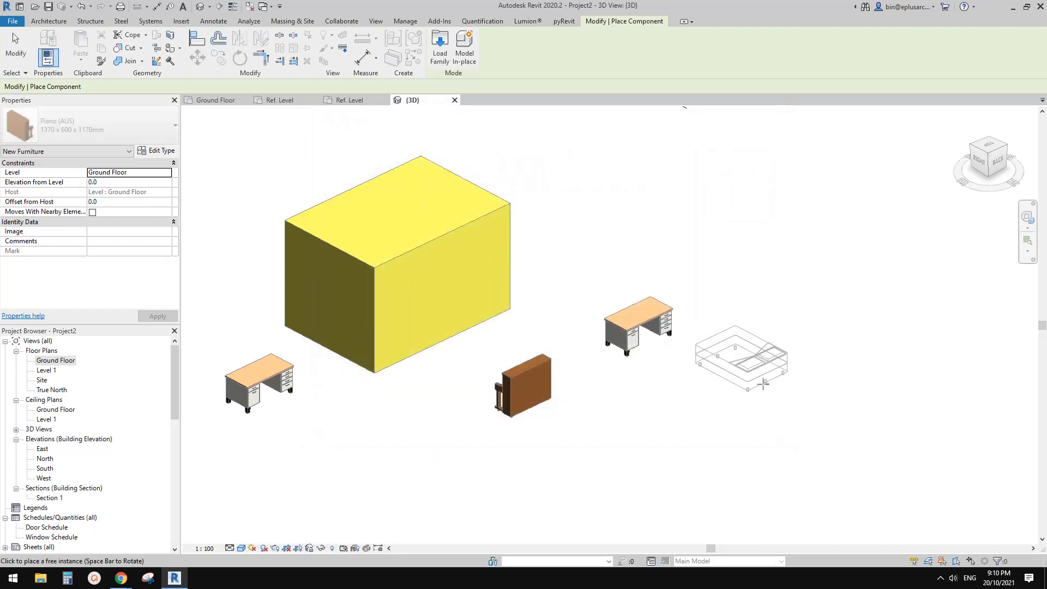
click(769, 388)
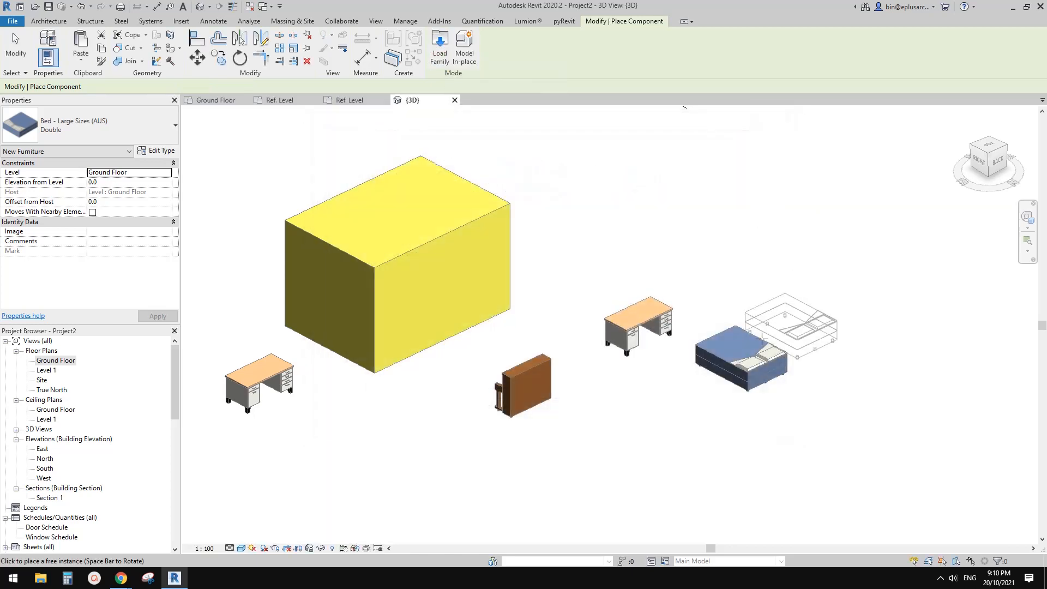
key(Escape)
key(Escape)
Step: Compare the material colours of the desks, piano and bed with the in-place box in the 3D view
middle_drag(615, 396, 671, 374)
scroll(674, 371, up, 2)
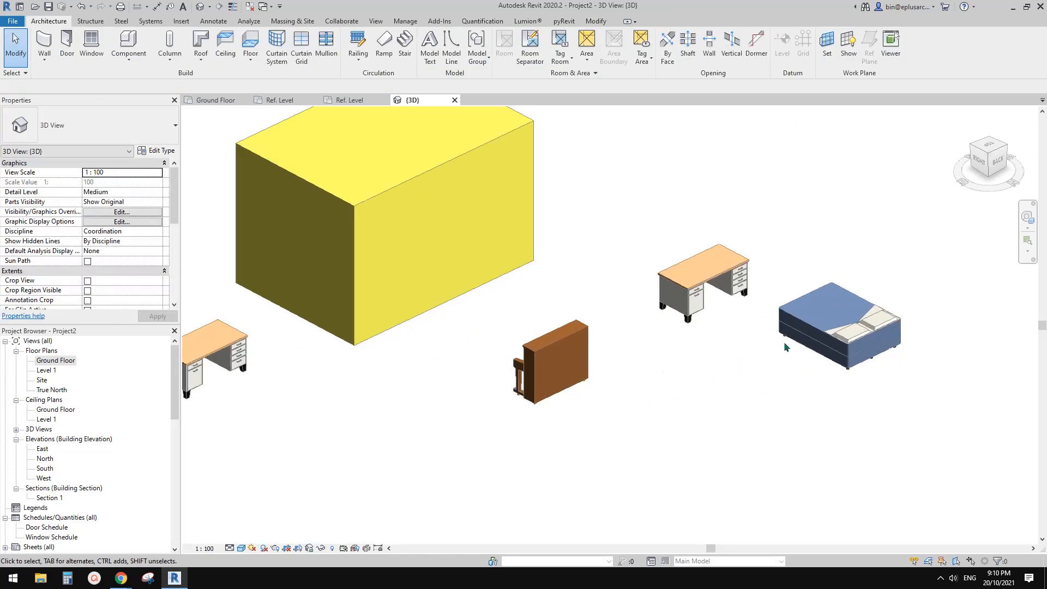
scroll(574, 371, down, 1)
middle_drag(574, 372, 619, 362)
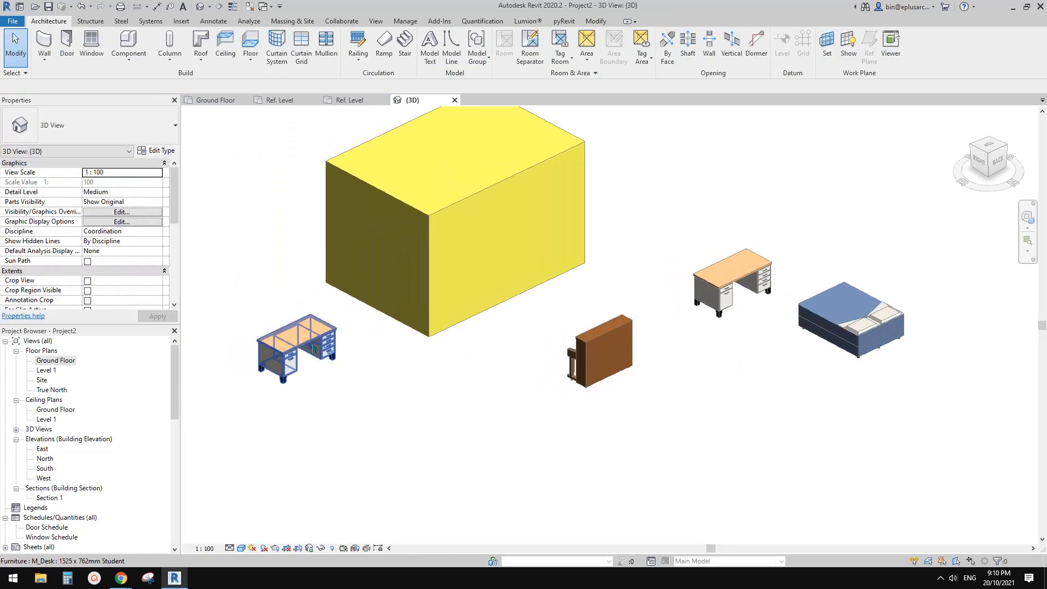
middle_drag(688, 356, 655, 367)
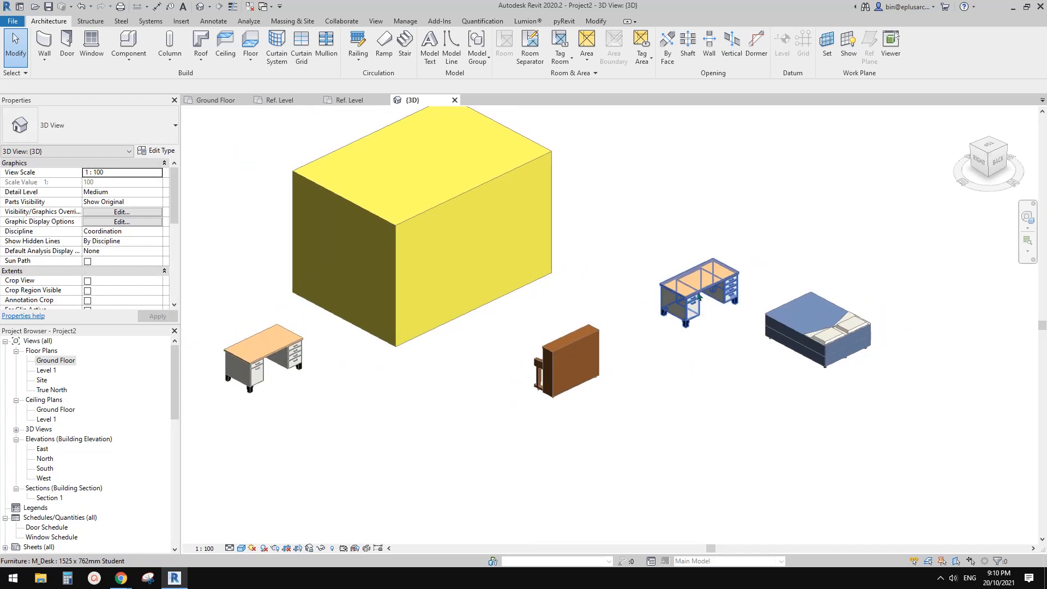
mouse_move(672, 321)
middle_down()
mouse_move(649, 324)
mouse_move(658, 317)
mouse_move(641, 338)
mouse_move(685, 328)
mouse_move(661, 329)
middle_up()
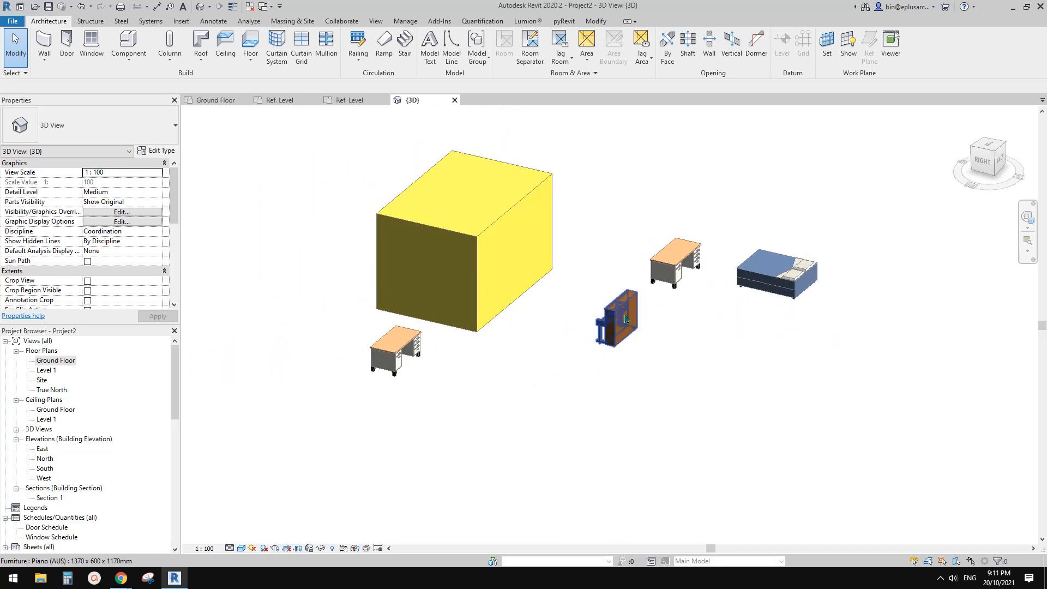
shift+middle_drag(637, 316, 669, 325)
scroll(660, 293, up, 1)
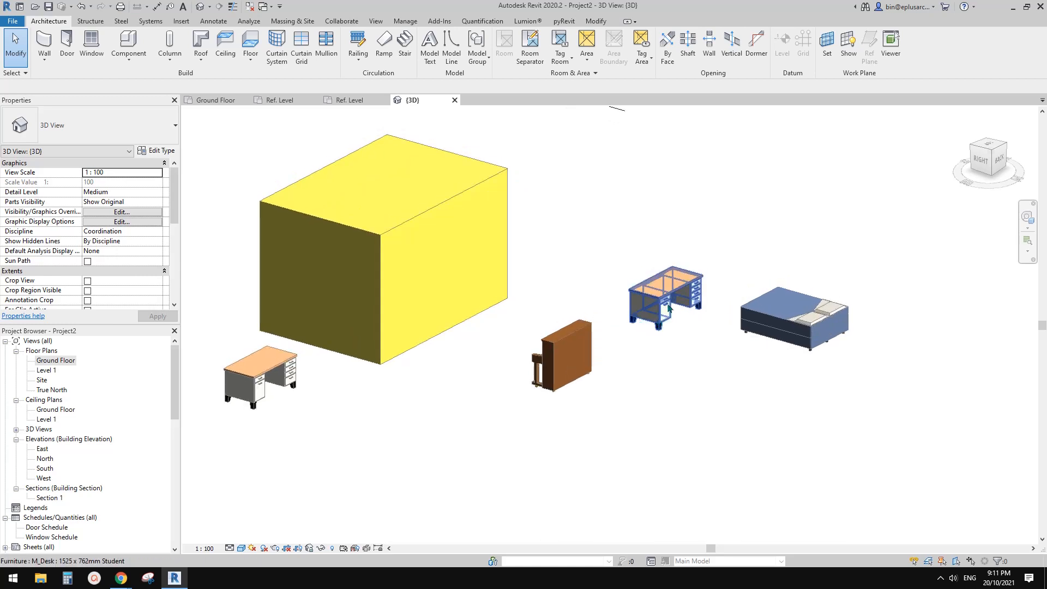
middle_drag(676, 303, 667, 305)
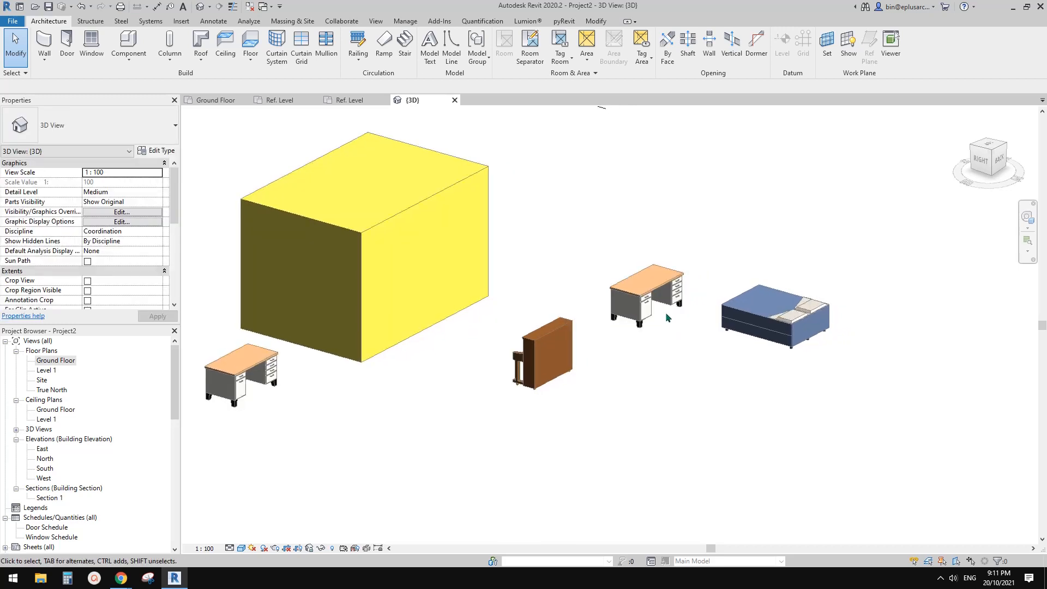
Step: Check the family category of the relocated desk, the piano and the bed by selecting each in turn
click(652, 305)
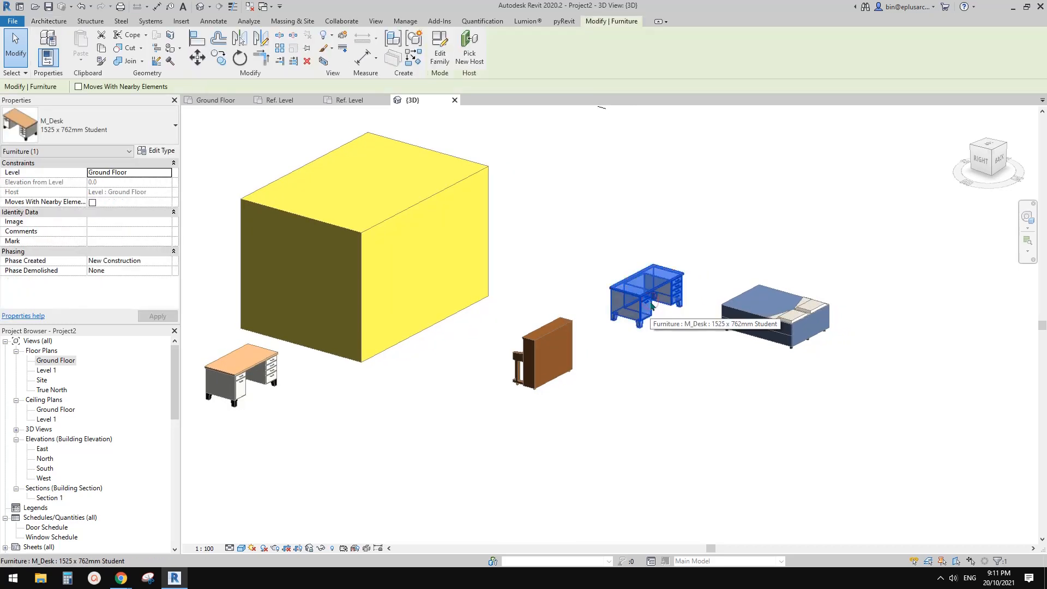
scroll(651, 305, up, 1)
mouse_move(654, 313)
middle_down()
mouse_move(661, 324)
mouse_move(649, 326)
middle_up()
click(615, 357)
click(508, 369)
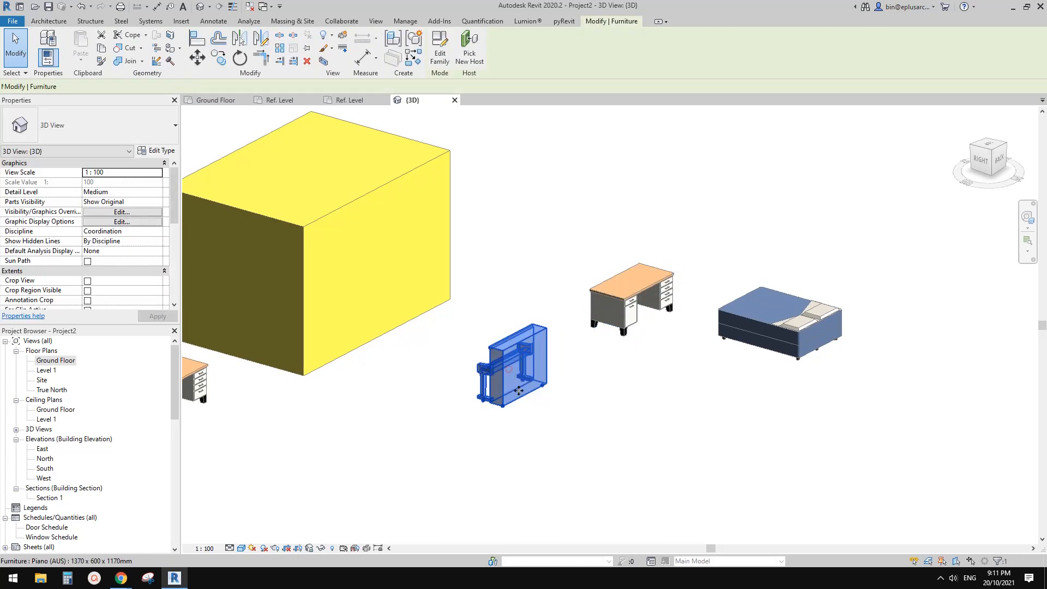
middle_drag(518, 390, 553, 385)
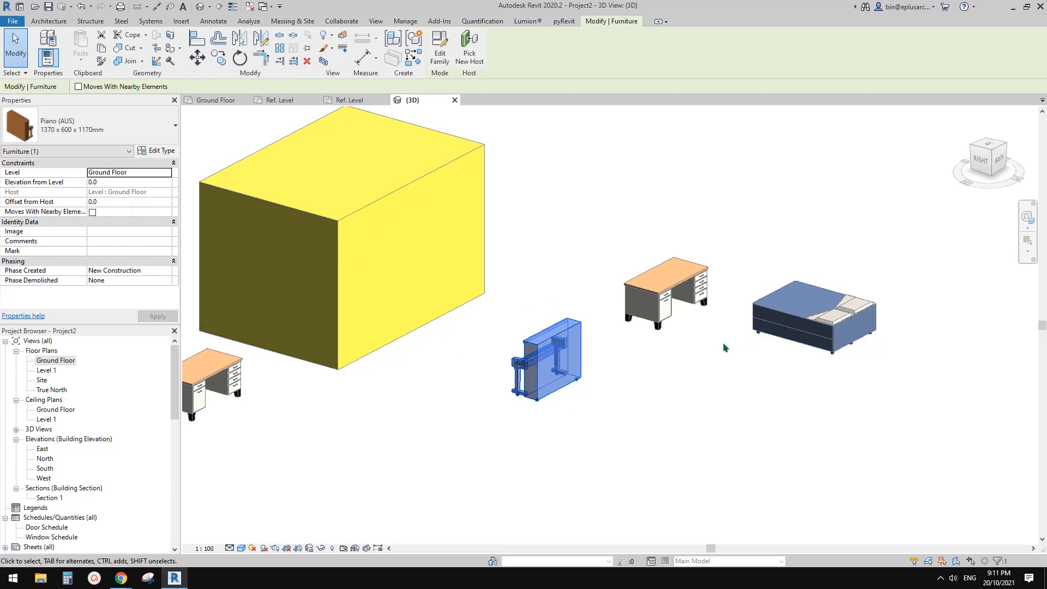
click(657, 278)
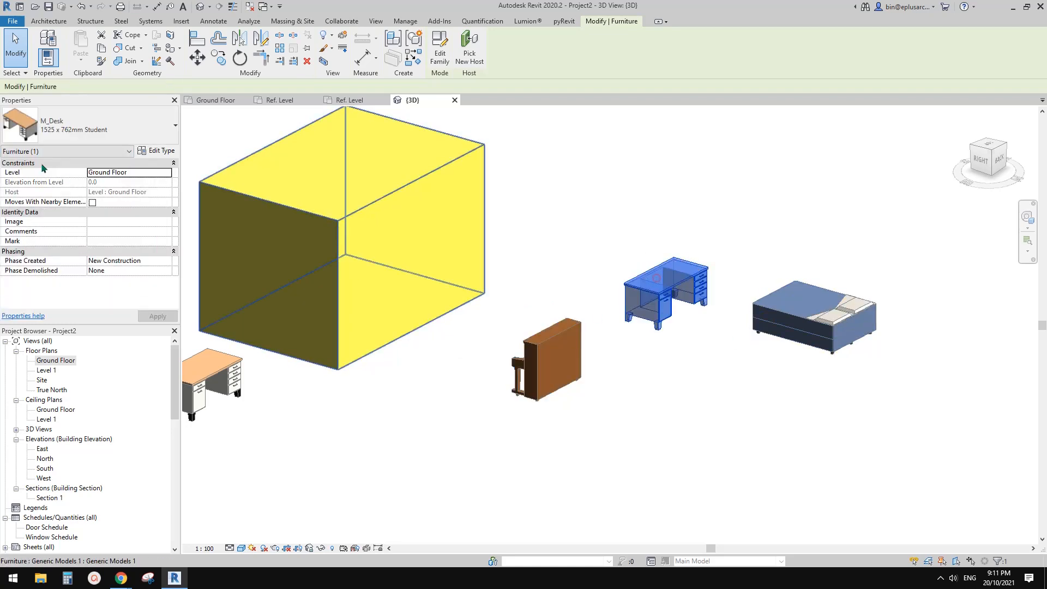
click(827, 289)
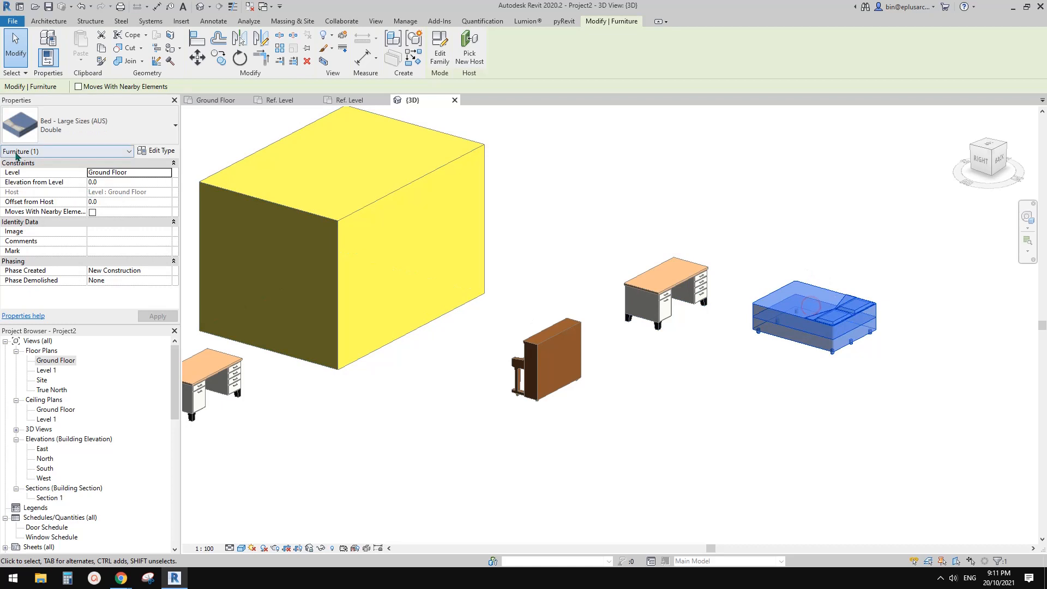
middle_drag(499, 346, 617, 322)
click(611, 324)
click(346, 344)
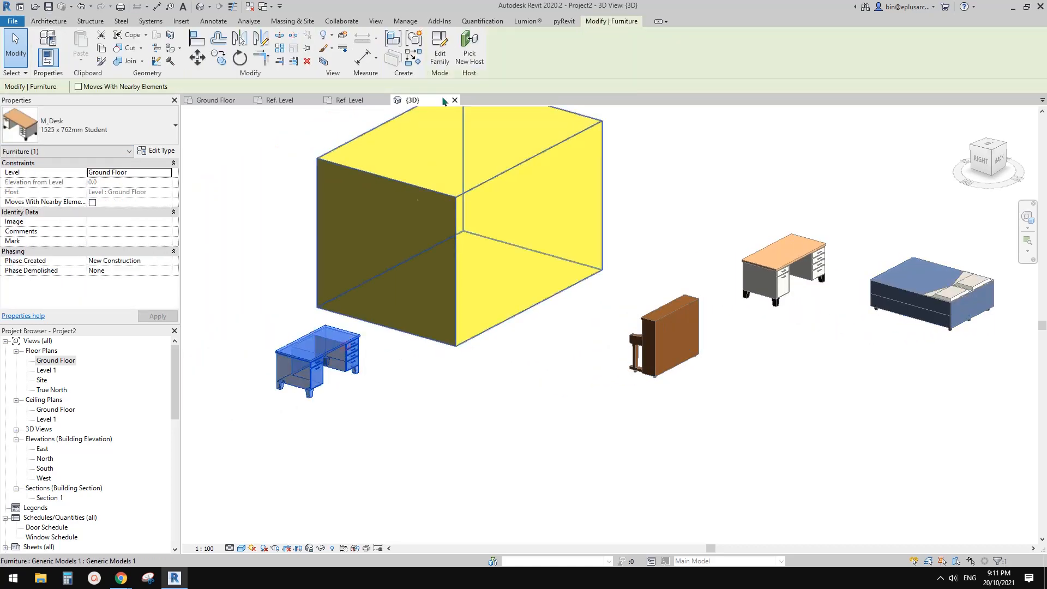
click(439, 53)
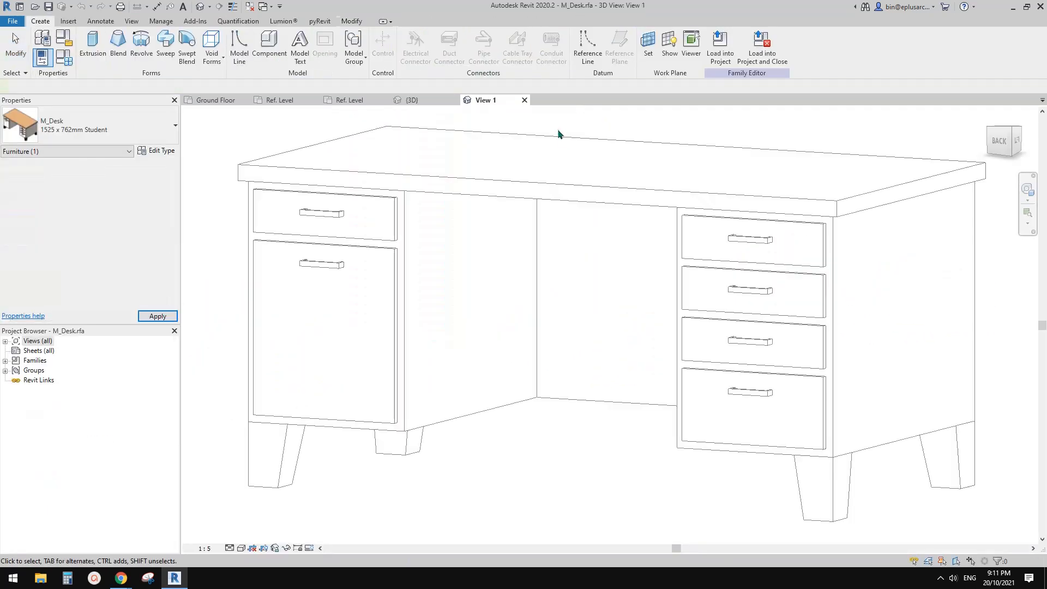
click(524, 101)
click(612, 289)
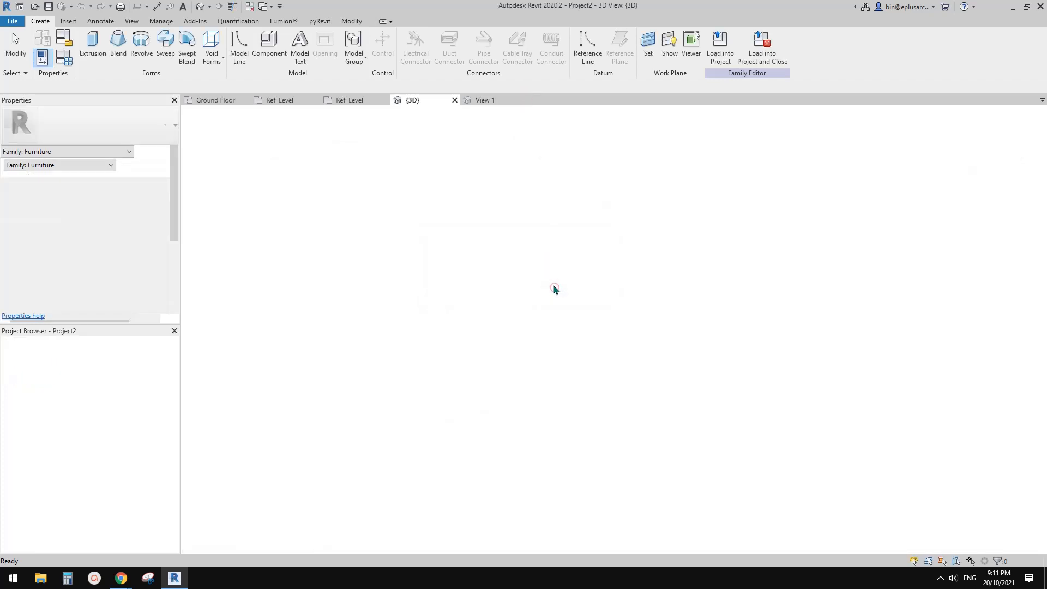
Step: Select the desk beside the box and review its type properties
click(327, 352)
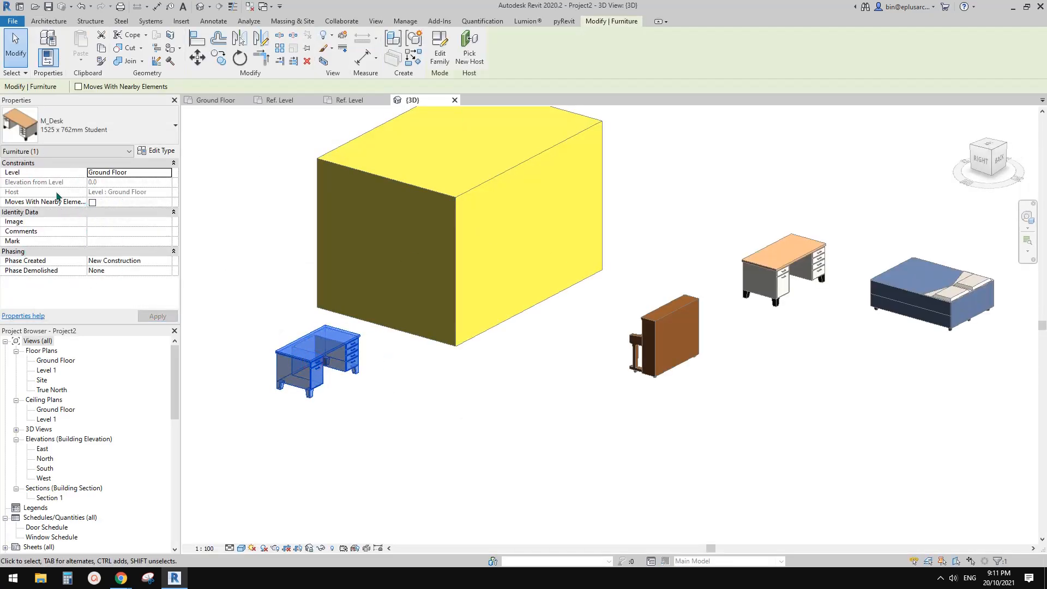
click(158, 152)
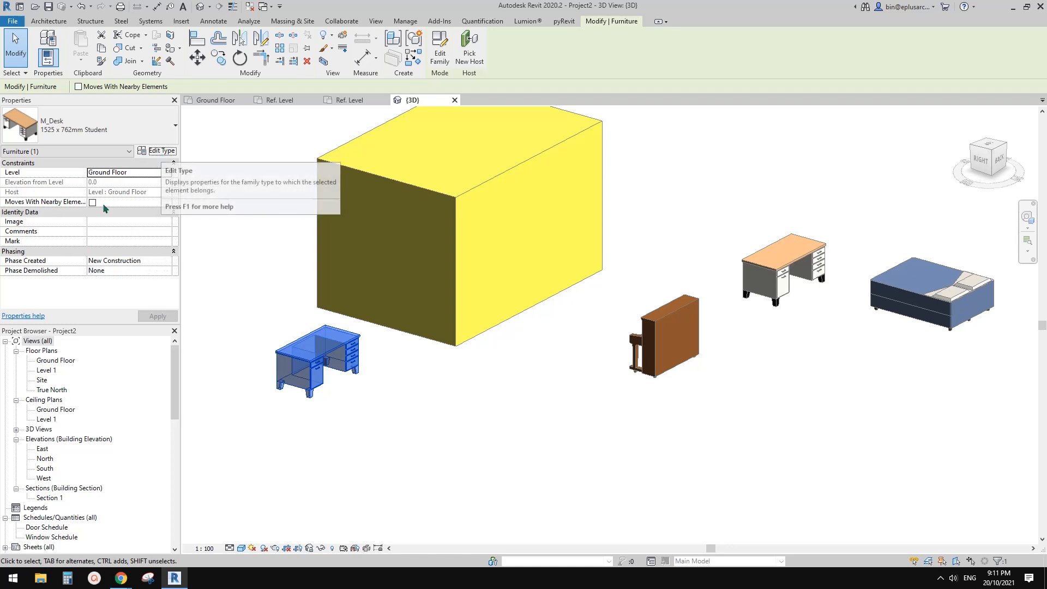
Step: Set the Body Material of the M_Desk 1525 x 762mm Student type to <By Category>
click(157, 151)
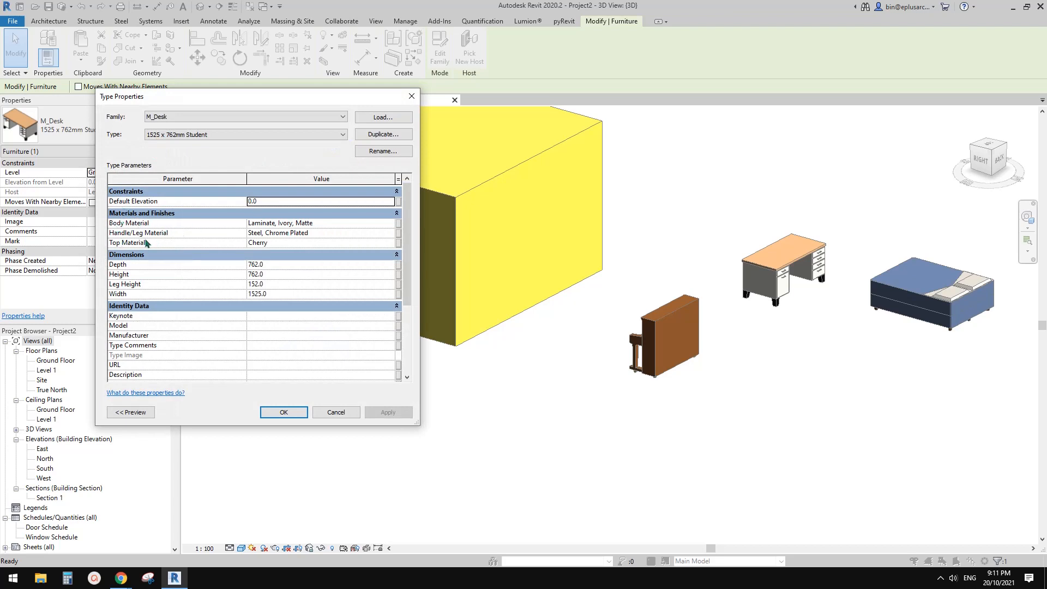
click(388, 223)
click(398, 223)
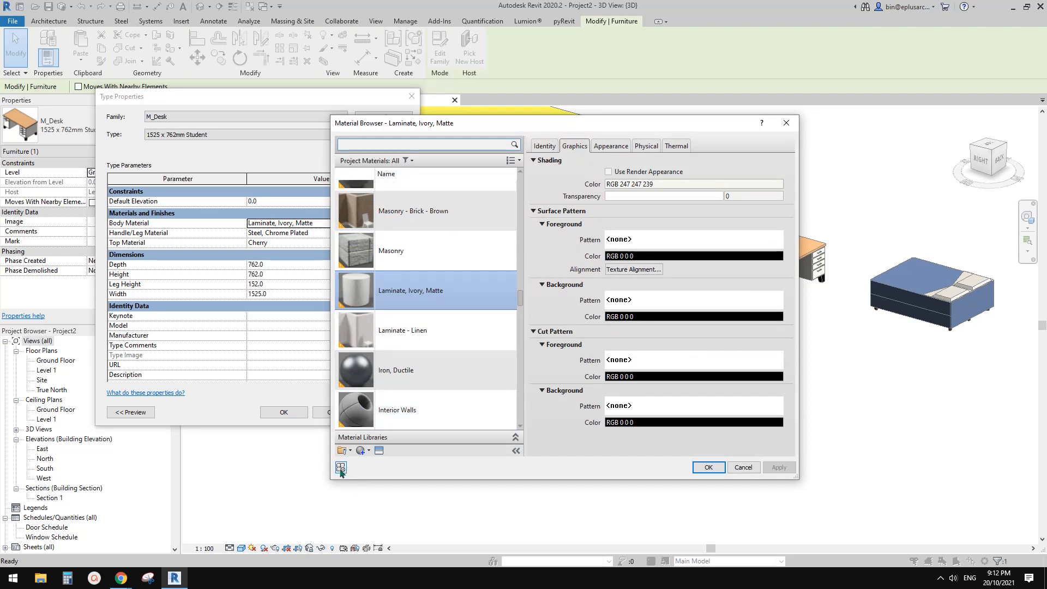
click(340, 468)
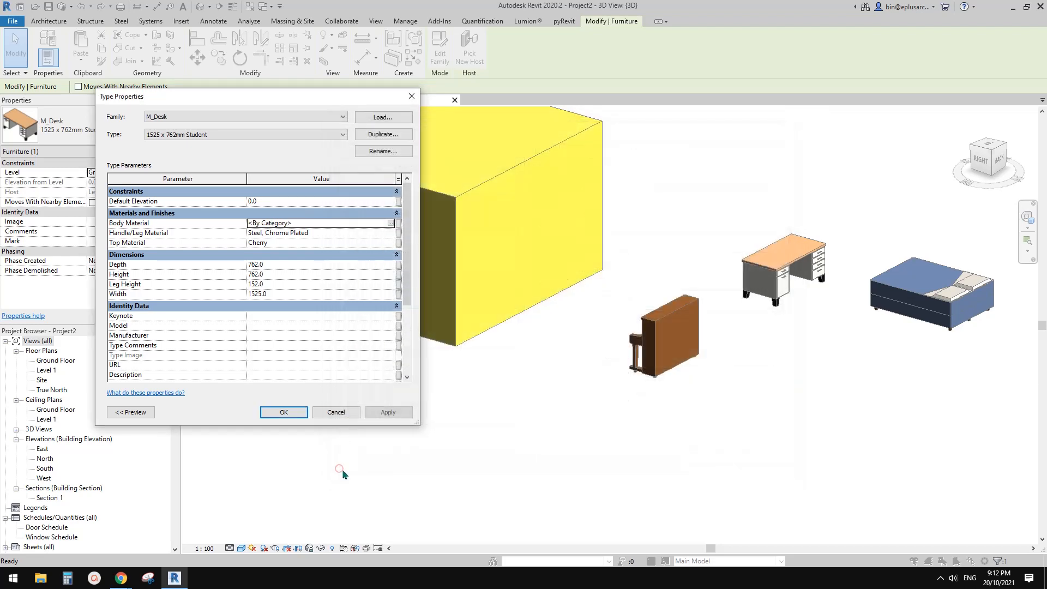
Step: Copy the desk type's <By Category> body material to Handle/Leg Material and Top Material, and accept the type changes
click(319, 223)
key(ctrl+c)
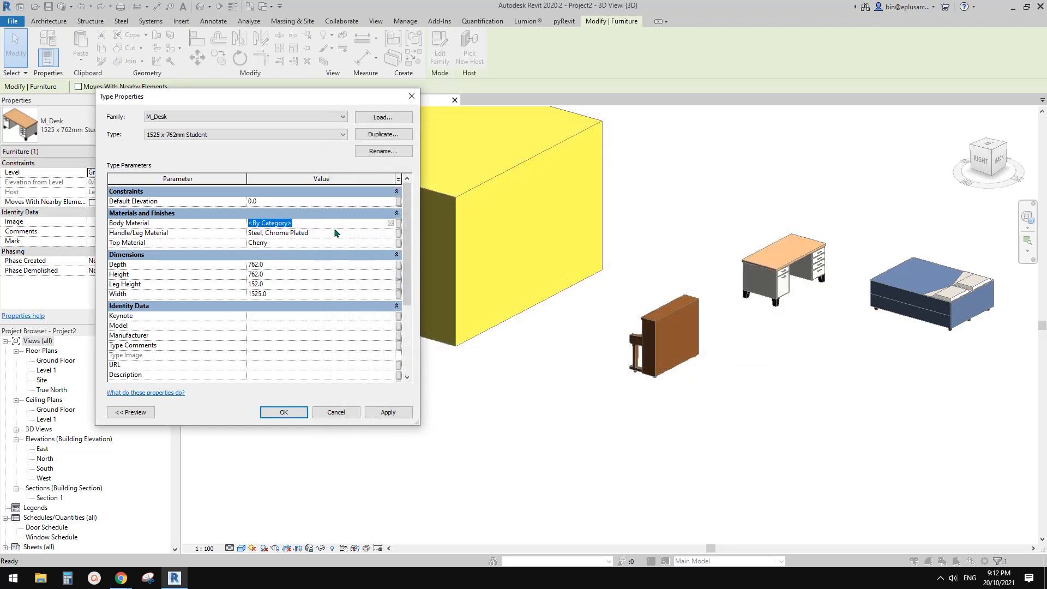
click(335, 232)
key(ctrl+v)
click(321, 243)
key(ctrl+v)
click(301, 416)
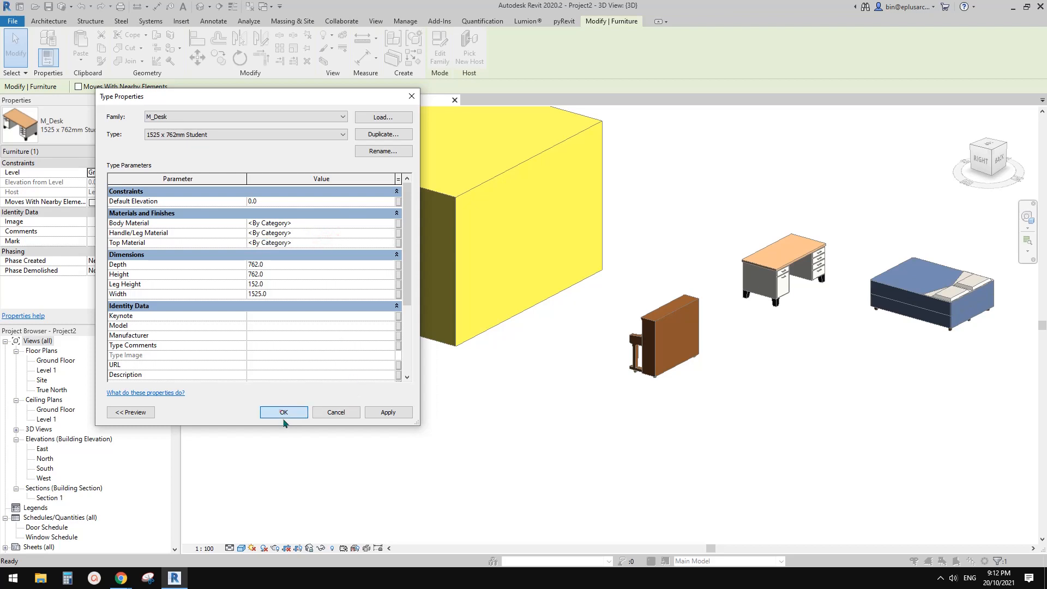
click(409, 447)
click(472, 406)
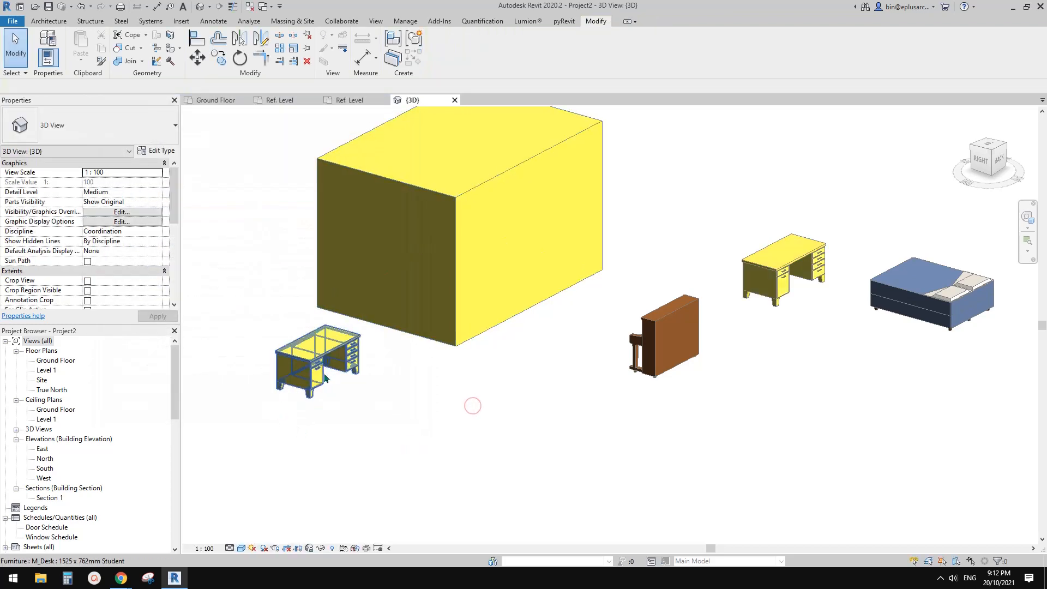
Step: Compare the desks with the in-place box, and check the piano's type properties for material parameters
scroll(341, 377, up, 1)
middle_drag(360, 376, 415, 368)
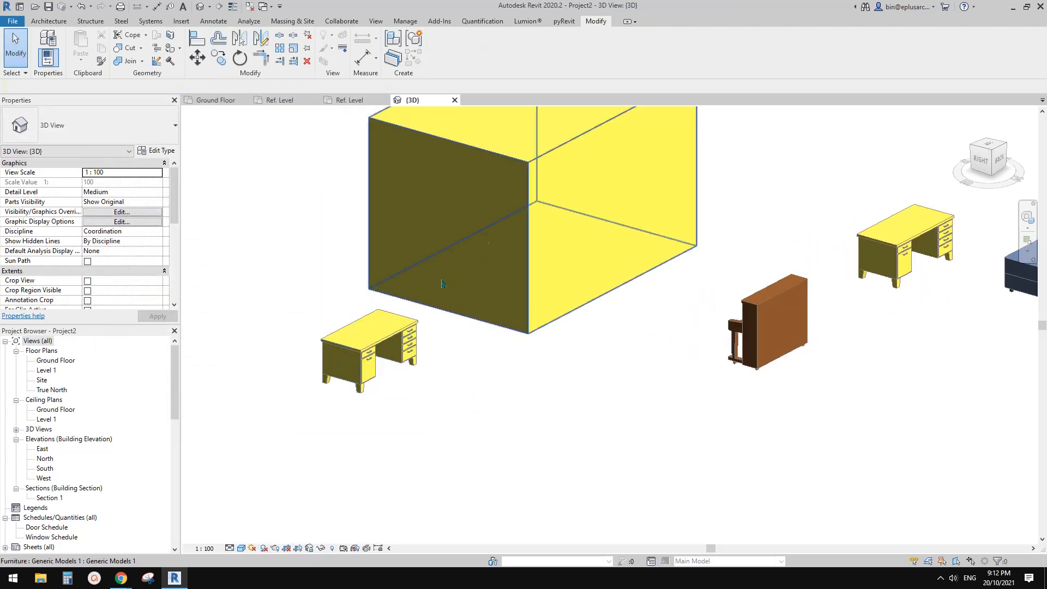
scroll(506, 238, down, 3)
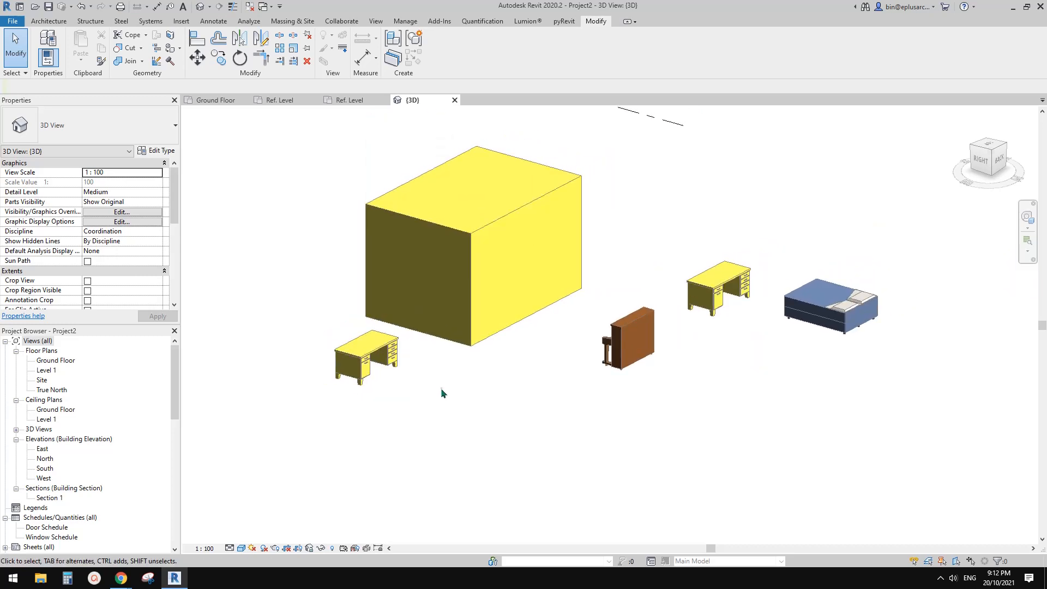
middle_drag(550, 283, 449, 356)
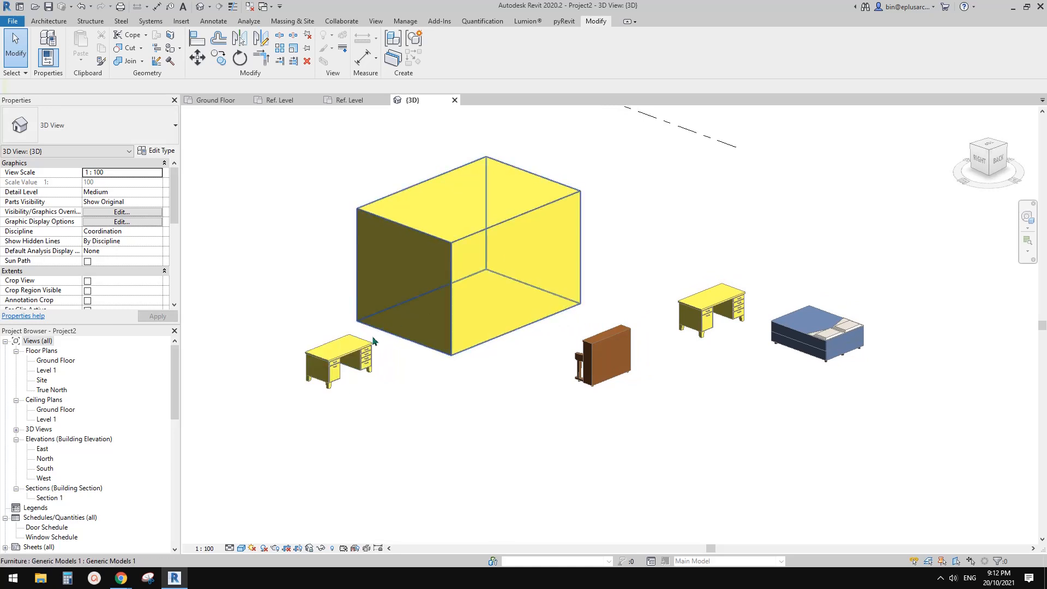
middle_drag(664, 319, 573, 311)
scroll(574, 312, up, 2)
click(493, 361)
middle_drag(473, 418, 597, 382)
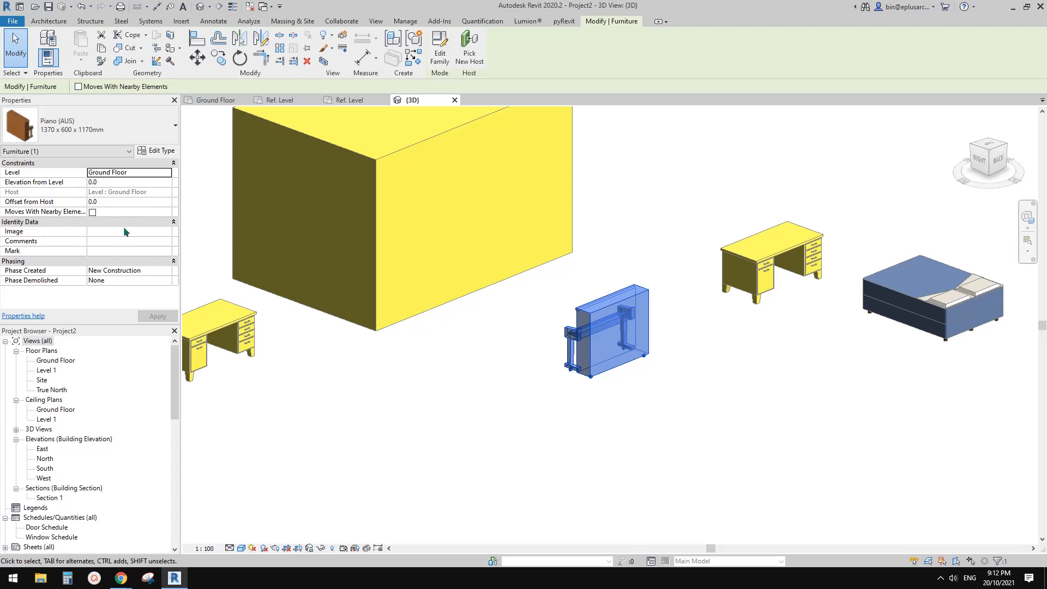
click(156, 151)
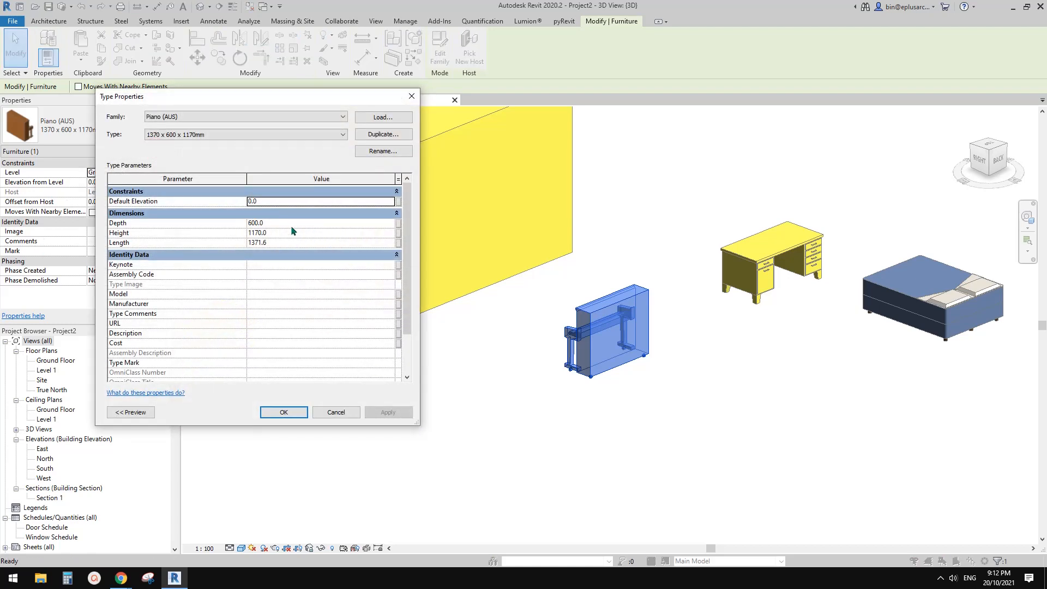
scroll(415, 236, down, 2)
scroll(415, 306, up, 2)
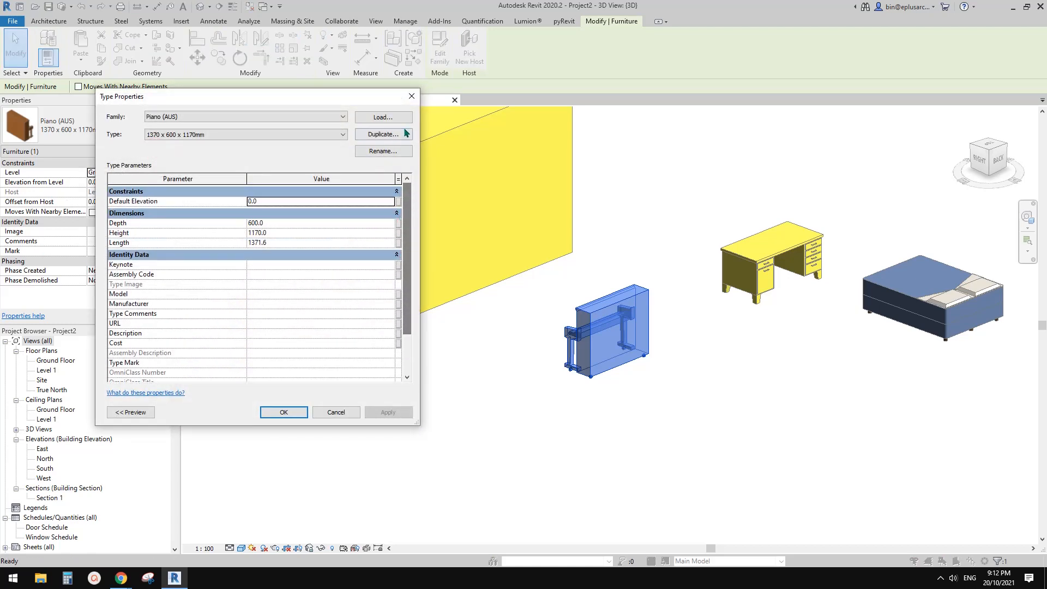
click(411, 96)
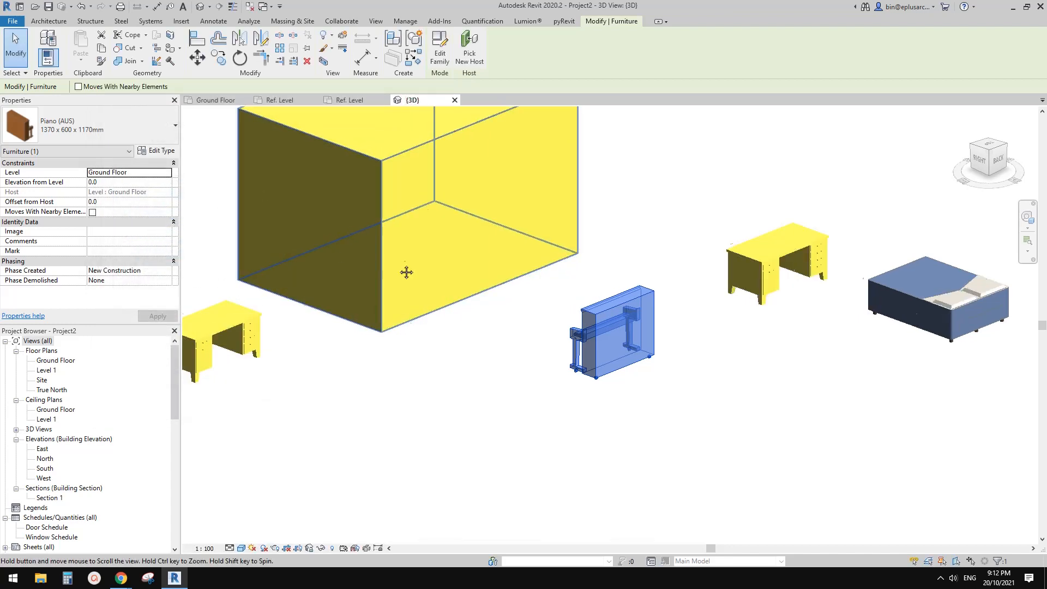
Step: Open the Piano (AUS) family for editing and set the material of all its extrusions to <By Category>
middle_drag(406, 271, 422, 274)
click(443, 56)
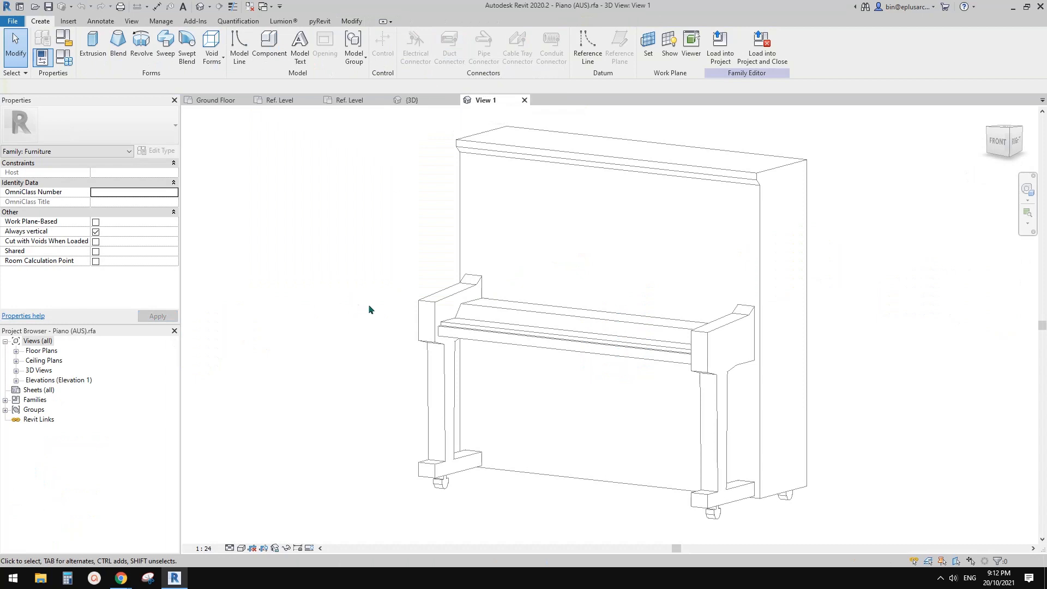
scroll(368, 303, down, 2)
drag(308, 158, 724, 467)
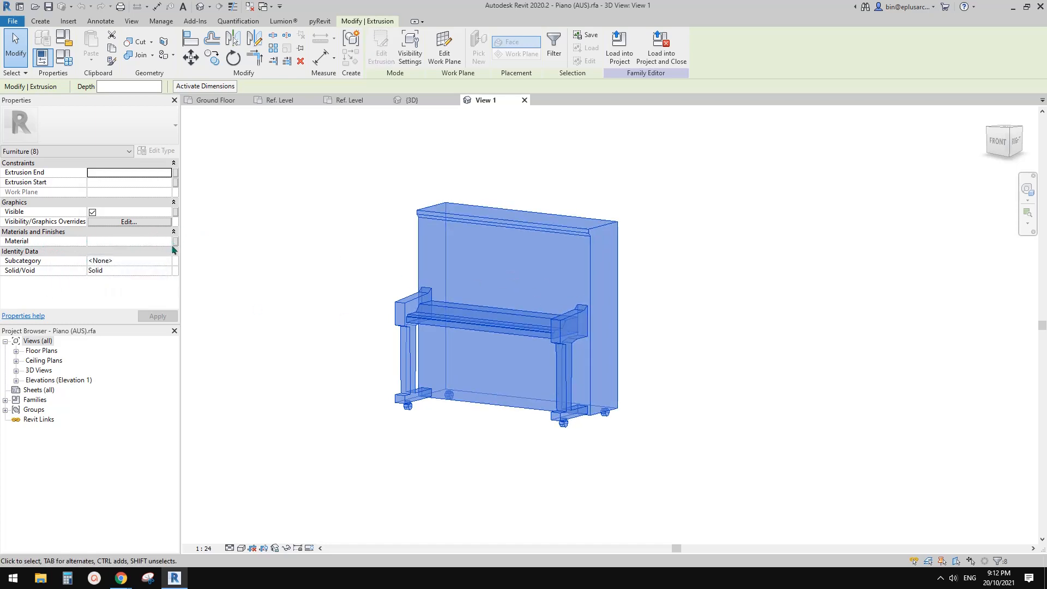
click(127, 240)
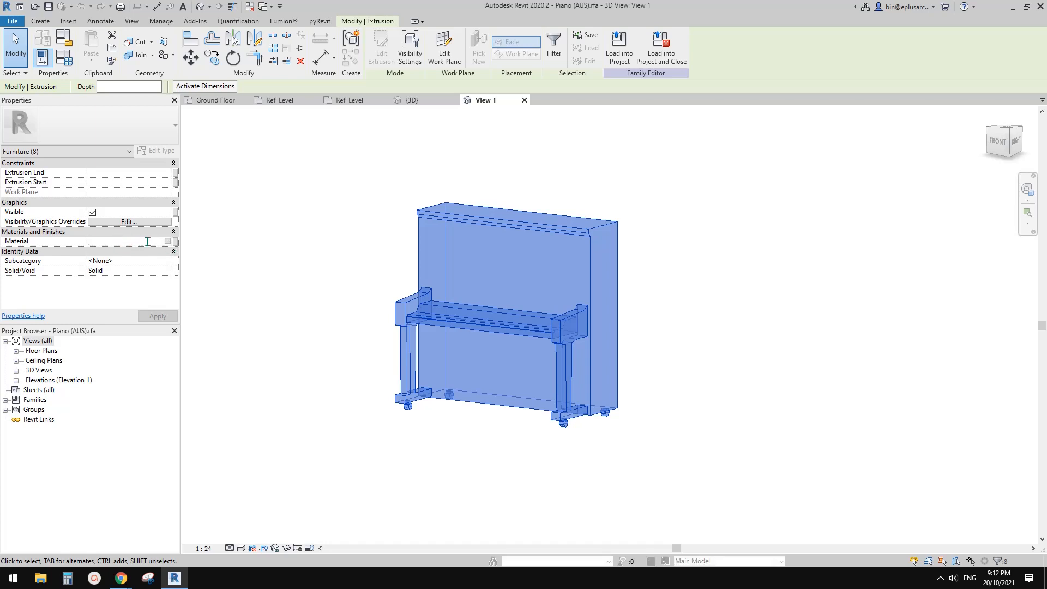
click(279, 262)
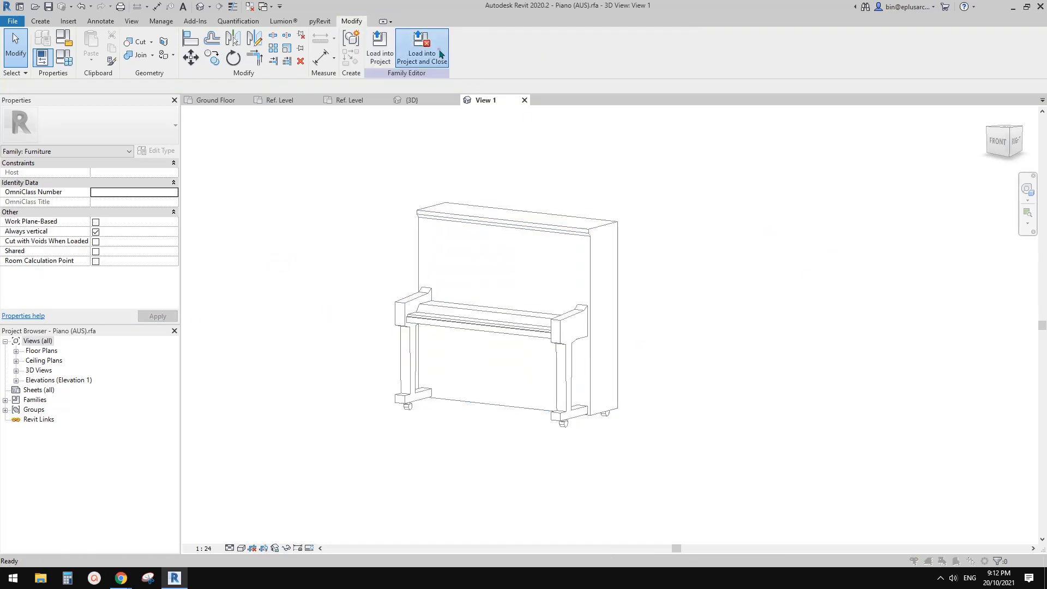
Step: Load the edited piano family into Project2 and close it without saving the family file
click(421, 46)
click(401, 336)
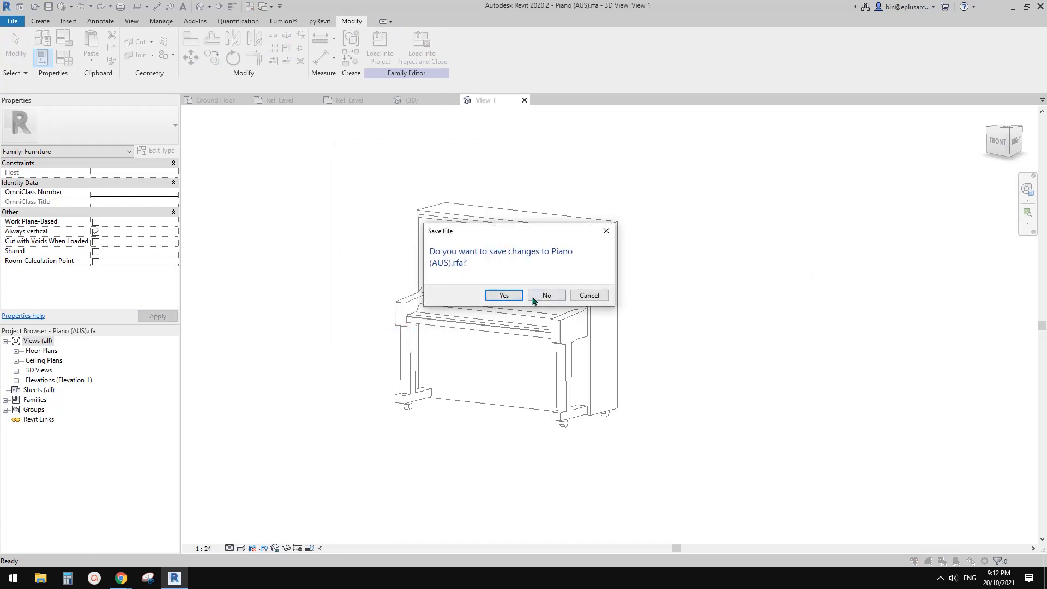
click(542, 295)
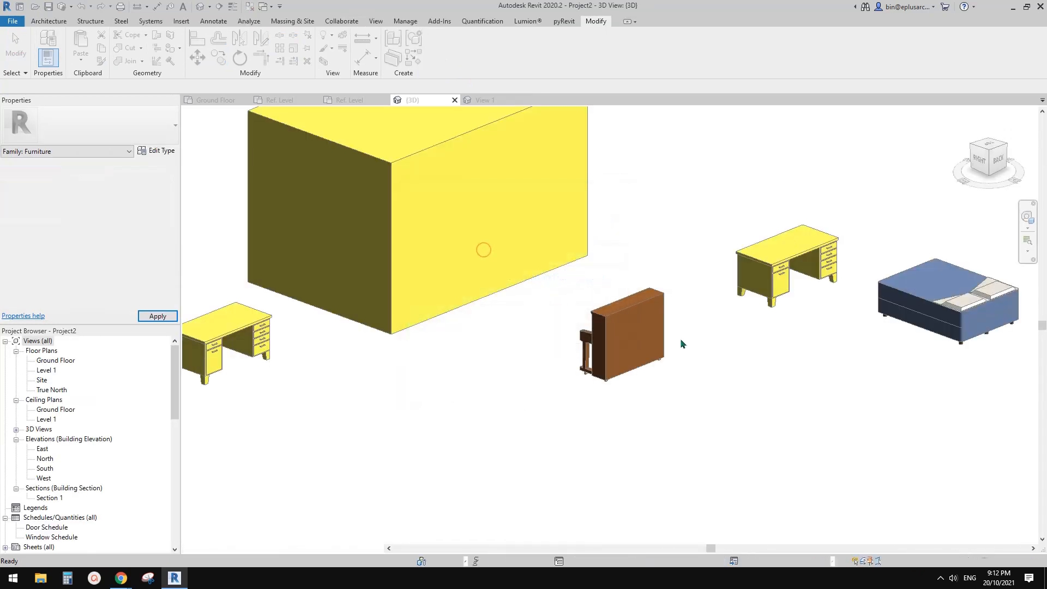
Step: Check the Double bed's type properties for material parameters
middle_drag(894, 368, 461, 378)
click(672, 318)
click(156, 151)
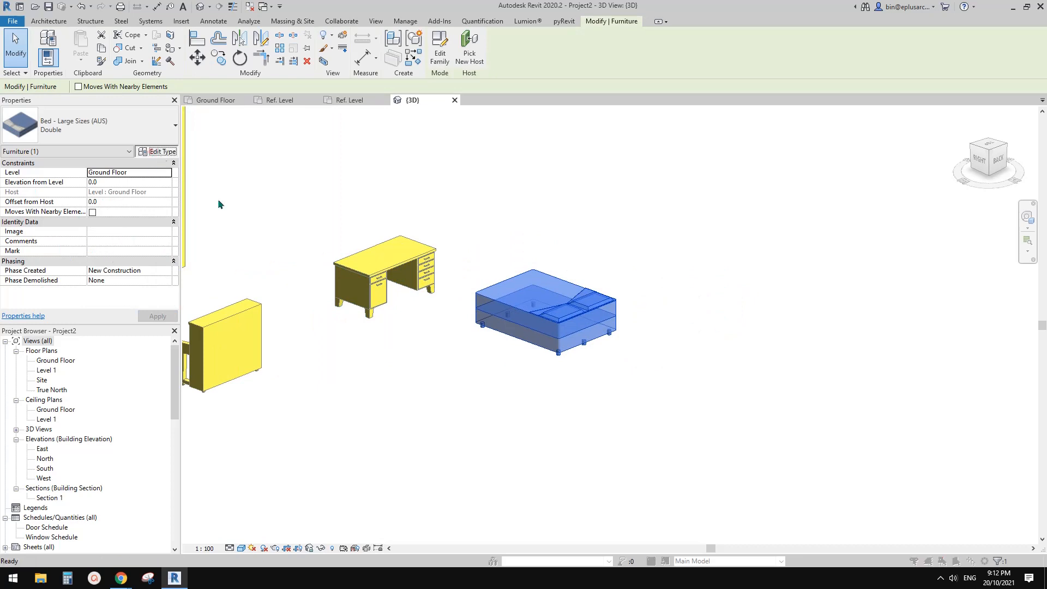
scroll(412, 319, down, 3)
scroll(412, 319, up, 3)
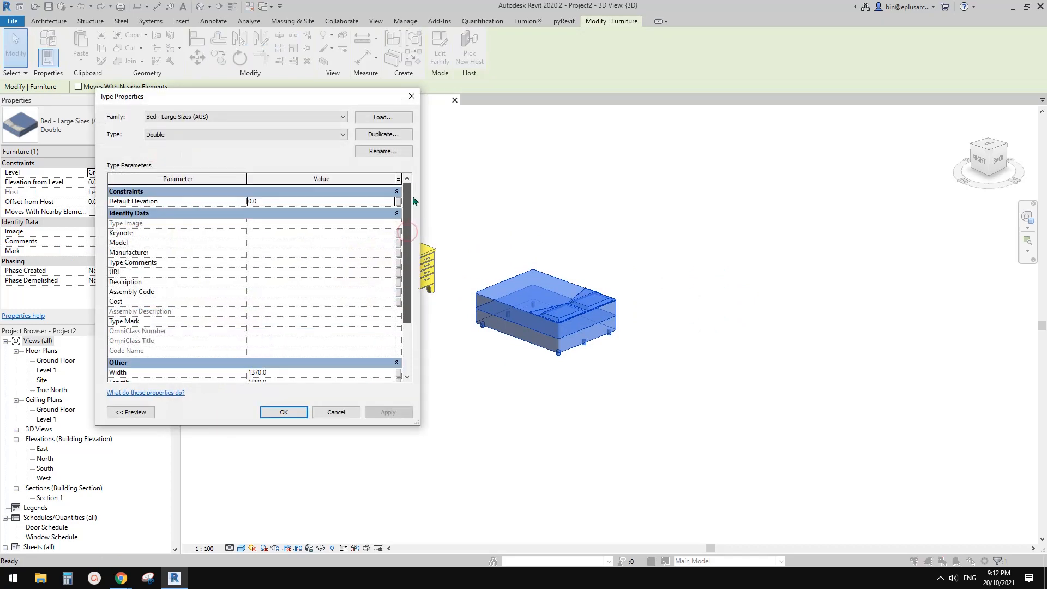
click(411, 97)
Step: Open the Bed - Large Sizes (AUS) family and set the material of all its geometry, with Lines (Furniture) filtered out, to <By Category>
click(439, 56)
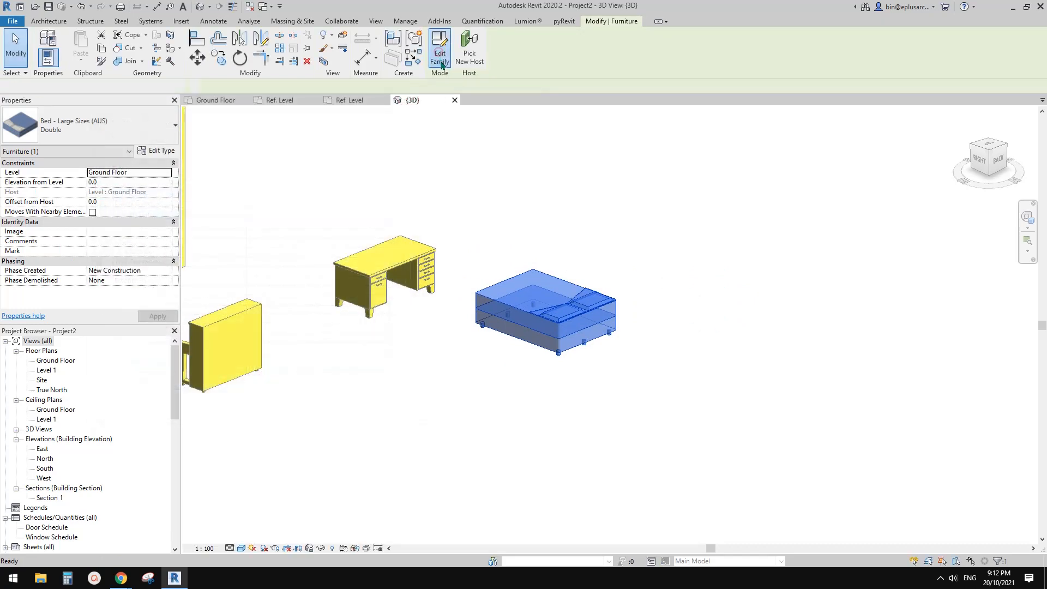
scroll(572, 321, down, 3)
drag(365, 174, 811, 467)
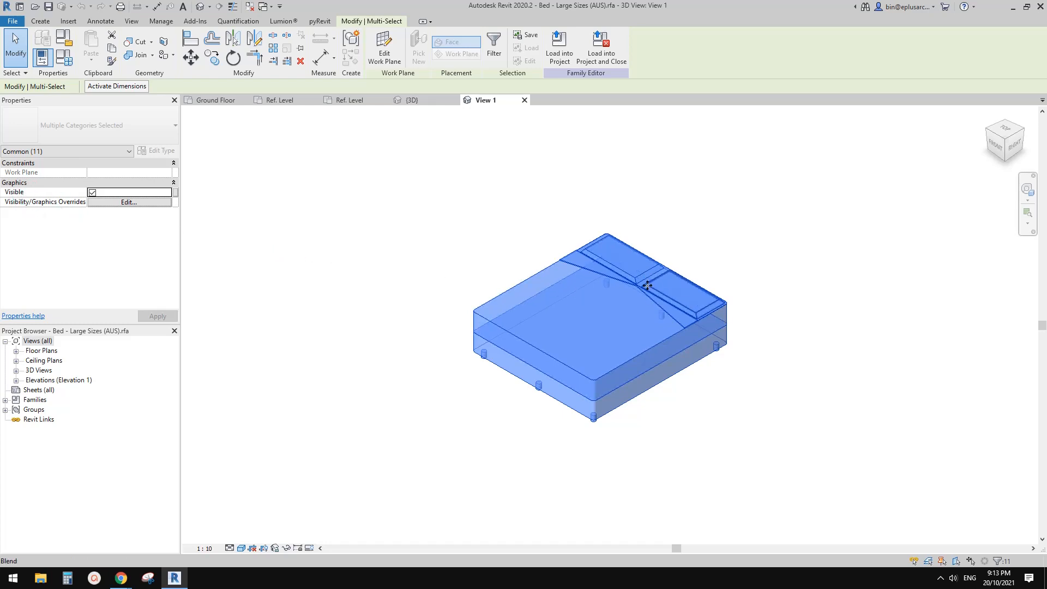
drag(647, 285, 605, 314)
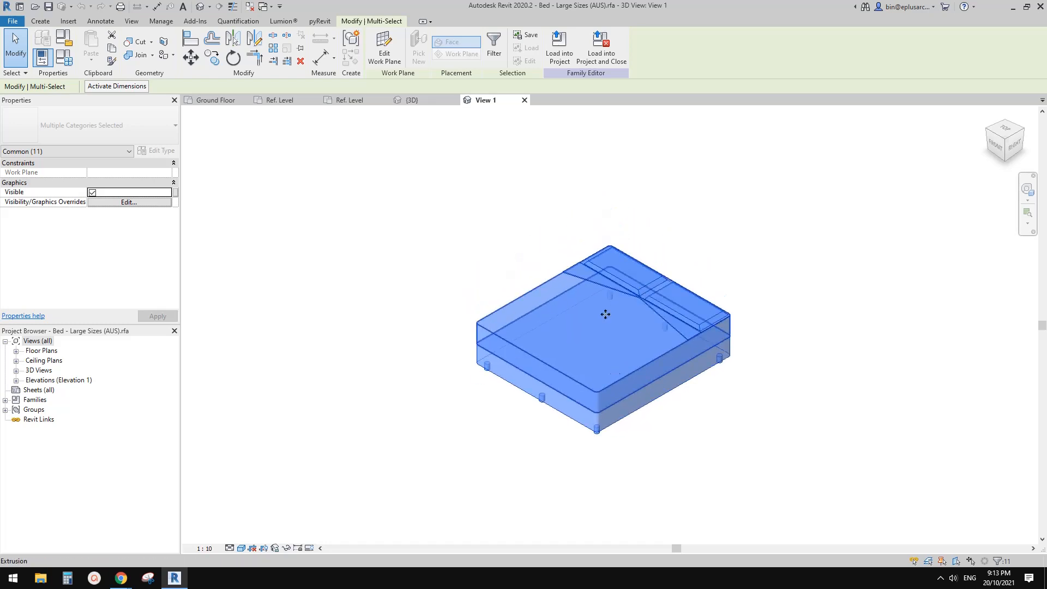
click(495, 50)
drag(636, 178, 325, 132)
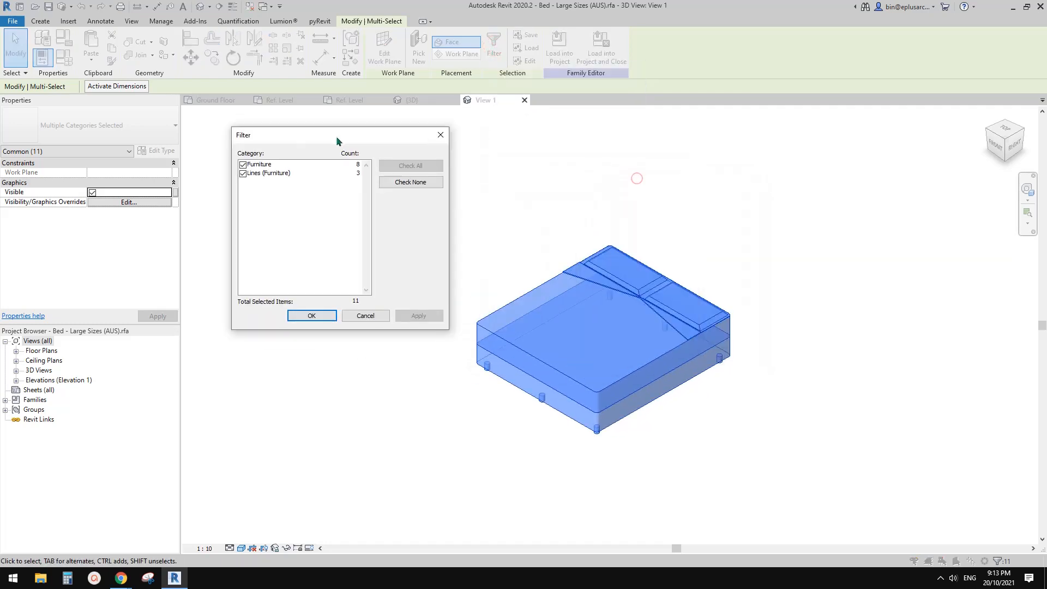
click(243, 174)
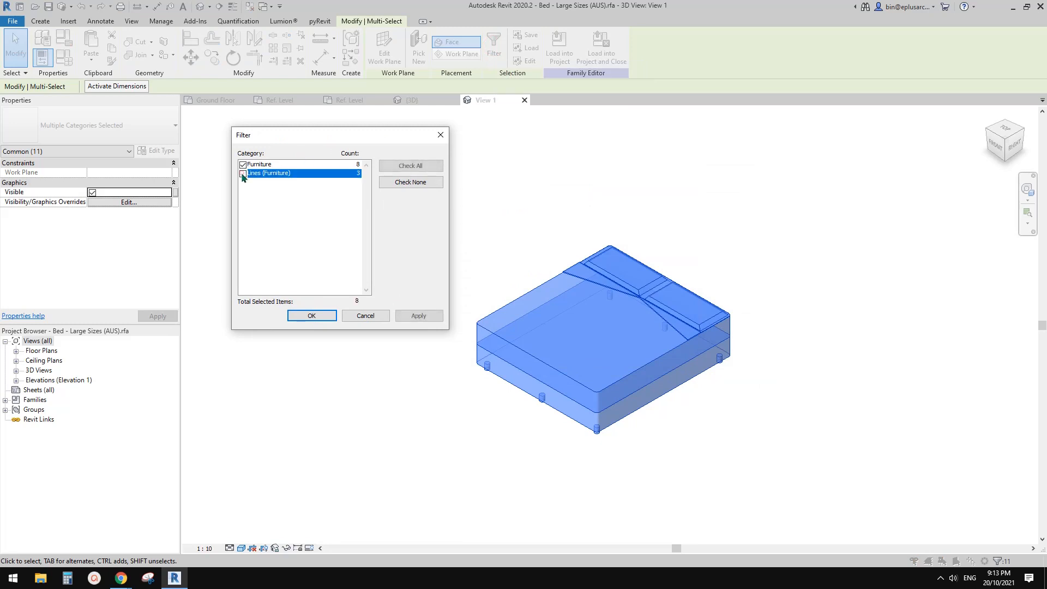
click(311, 317)
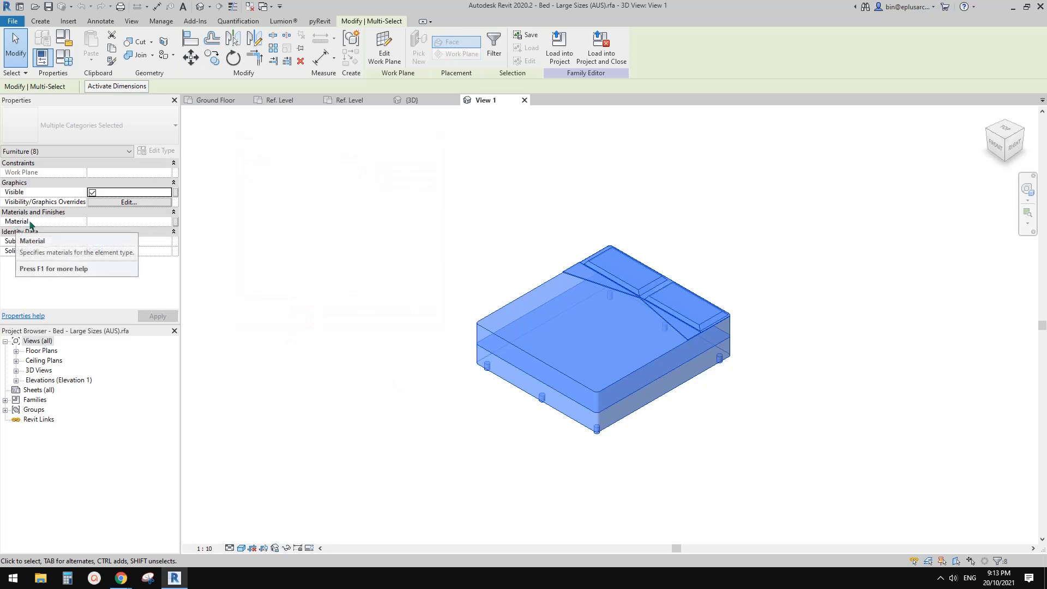
click(111, 221)
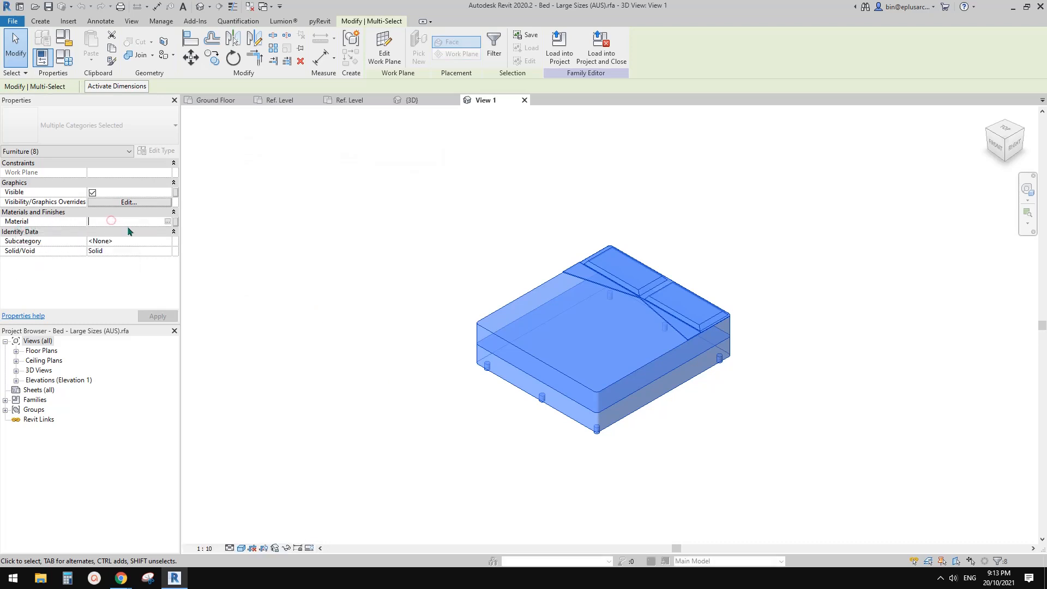
text(<By Category>)
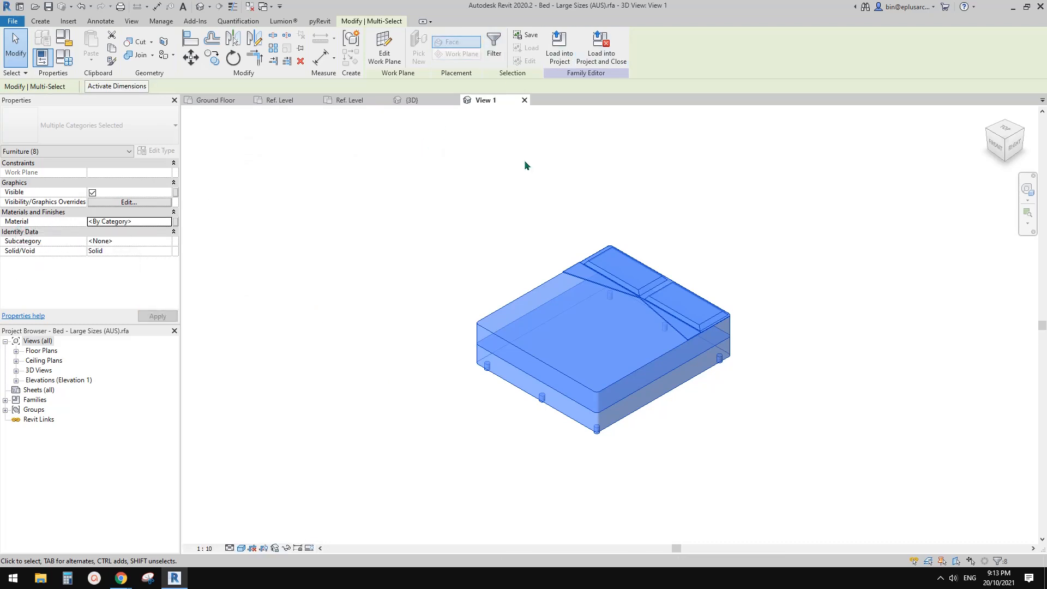
Step: Load the edited bed family into Project2, closing it without saving the family file
click(601, 45)
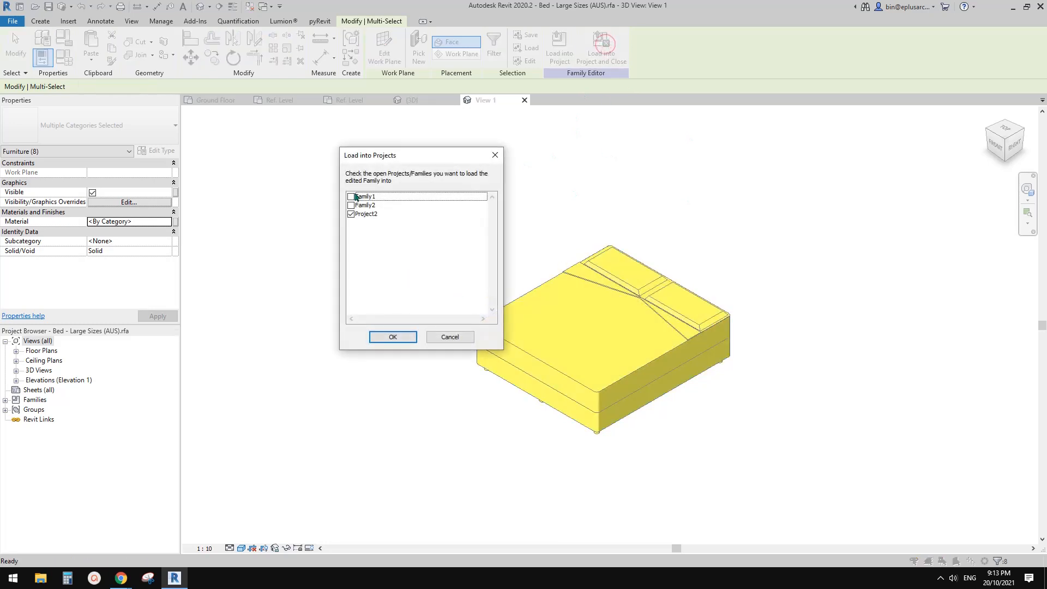
click(390, 335)
click(543, 295)
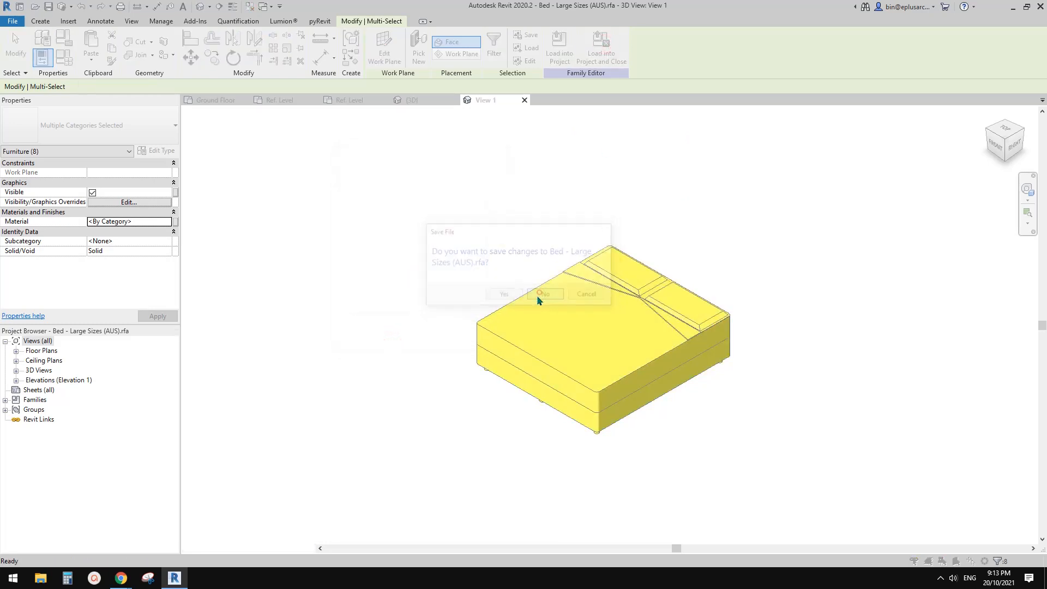
click(525, 264)
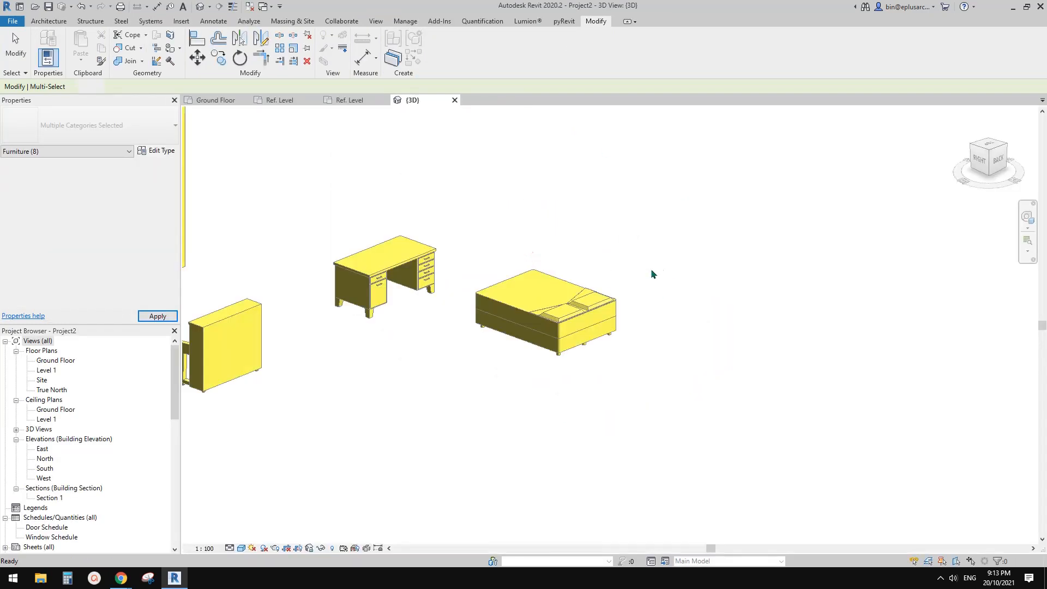
Step: Compare the colours of the box, both desks, the piano and the bed in the 3D view
scroll(607, 231, down, 2)
middle_drag(606, 232, 782, 223)
scroll(679, 295, down, 3)
shift+middle_drag(620, 316, 625, 336)
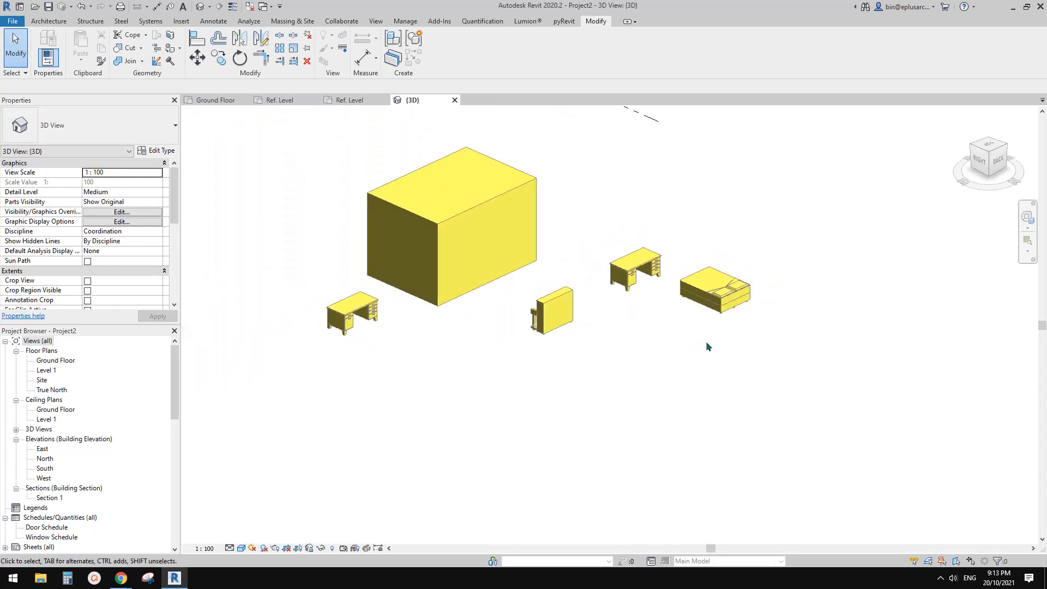
shift+middle_drag(519, 300, 478, 312)
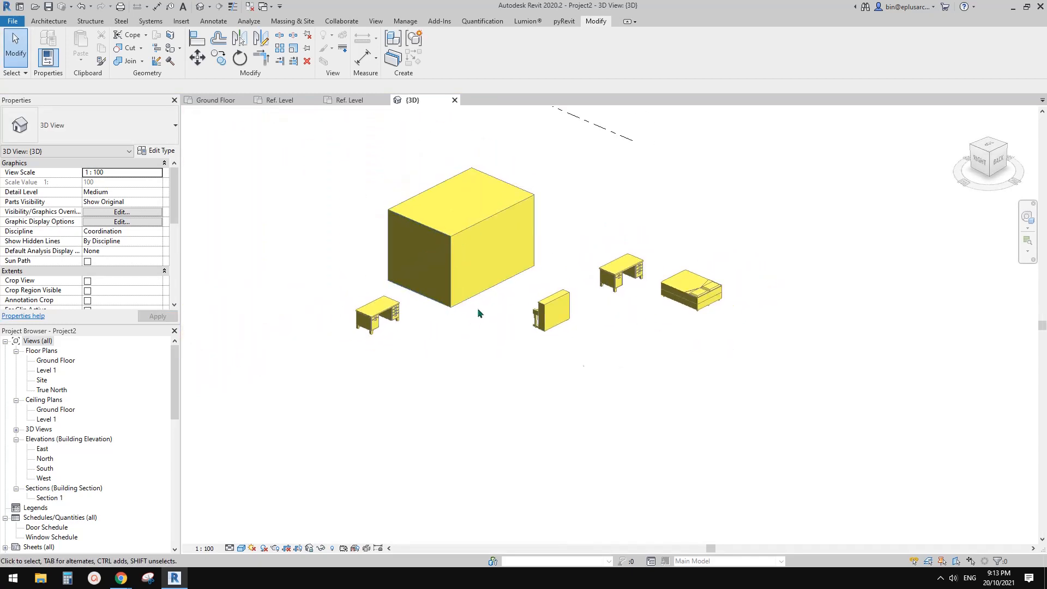
middle_drag(585, 249, 588, 252)
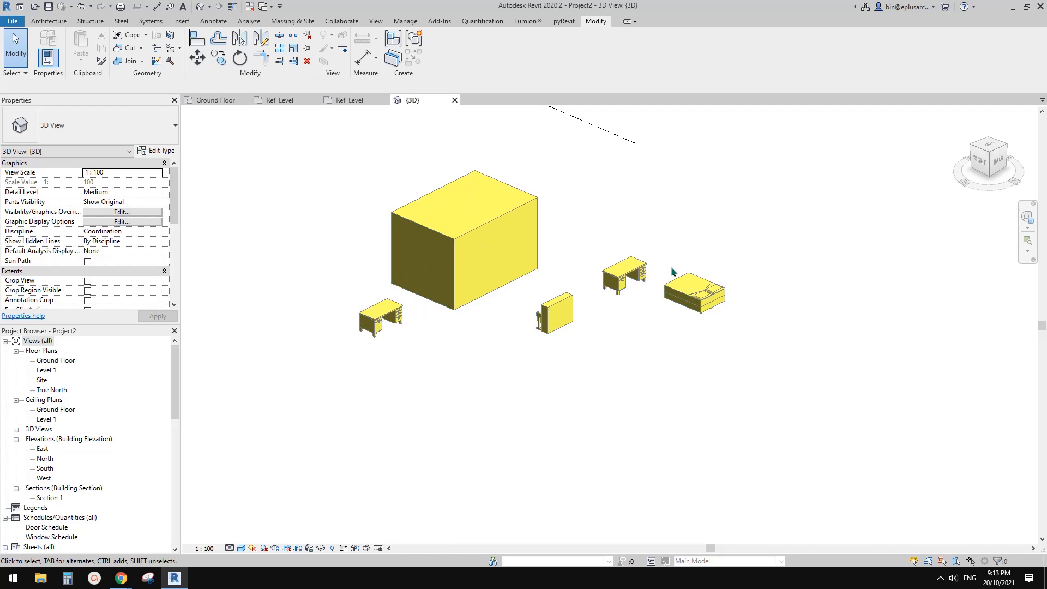
shift+middle_drag(673, 272, 668, 333)
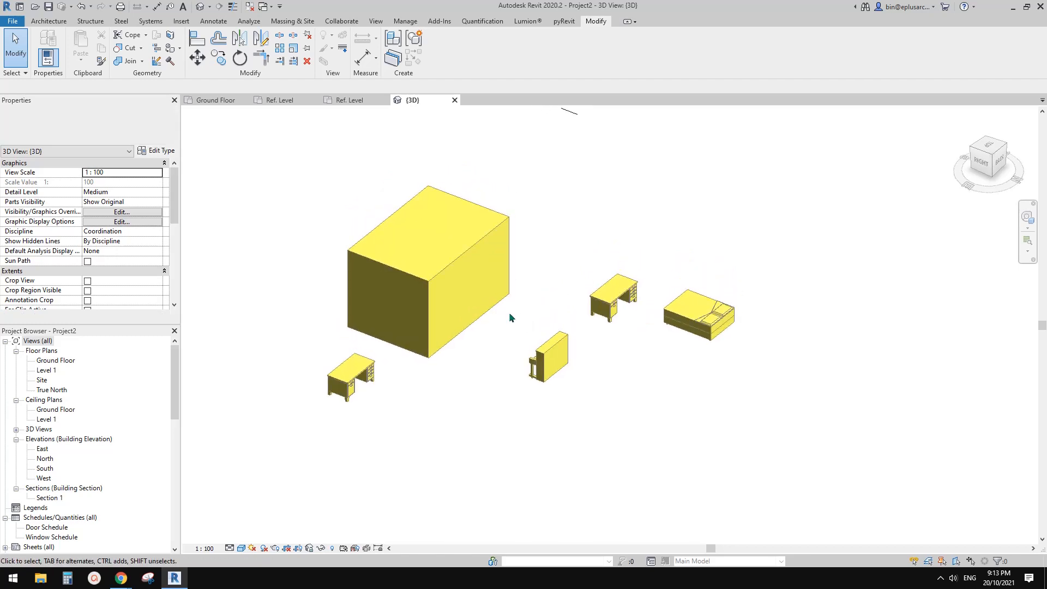
click(461, 295)
key(Escape)
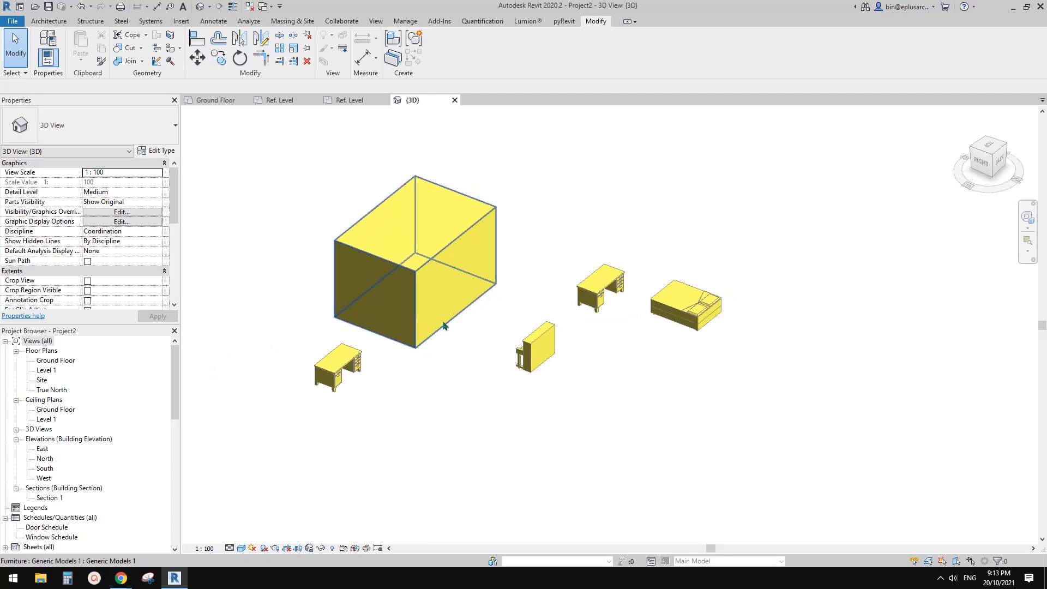
middle_drag(468, 321, 466, 318)
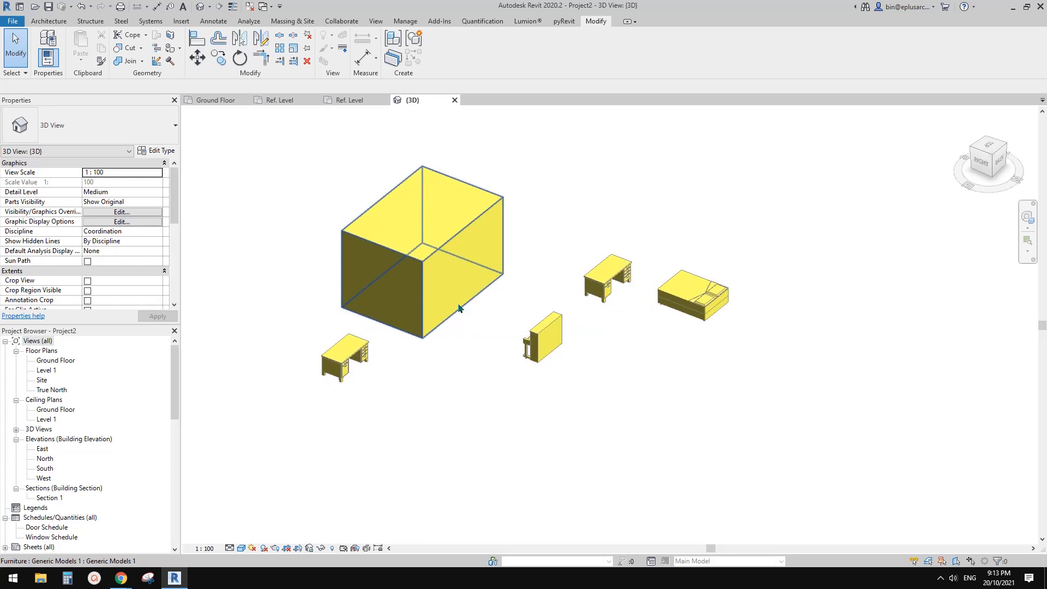
scroll(483, 295, down, 1)
Step: Start a new in-place model in the Ground Floor plan with the Casework family category, accepting the default name
double_click(55, 361)
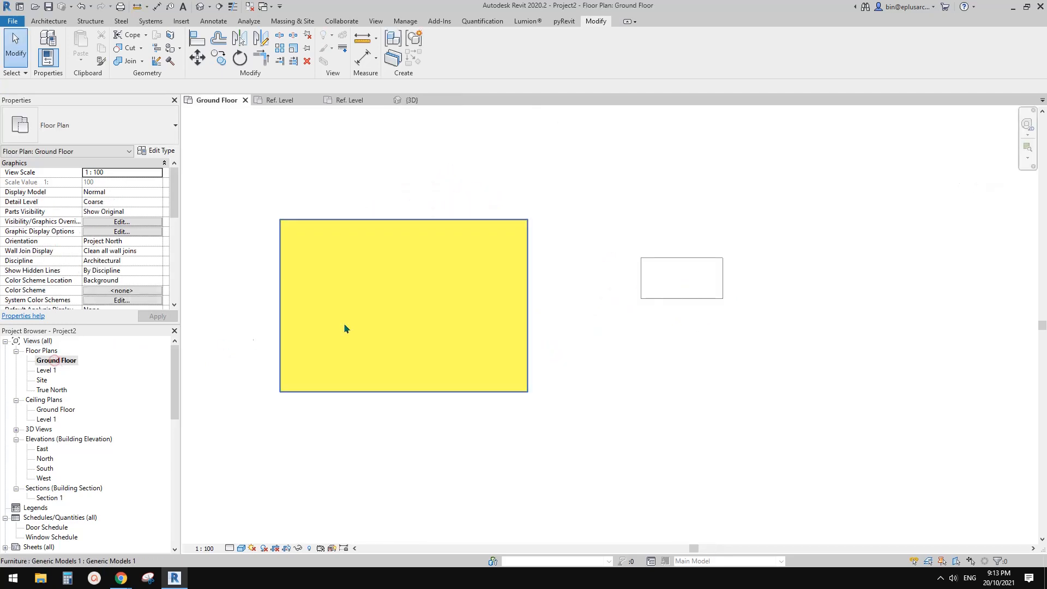
click(48, 20)
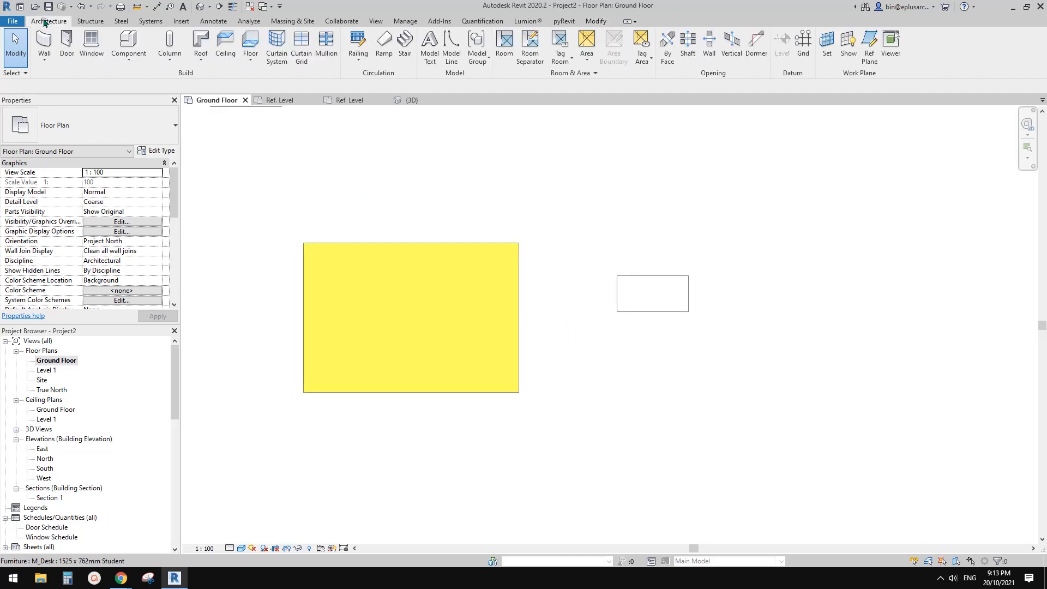
click(128, 59)
click(141, 103)
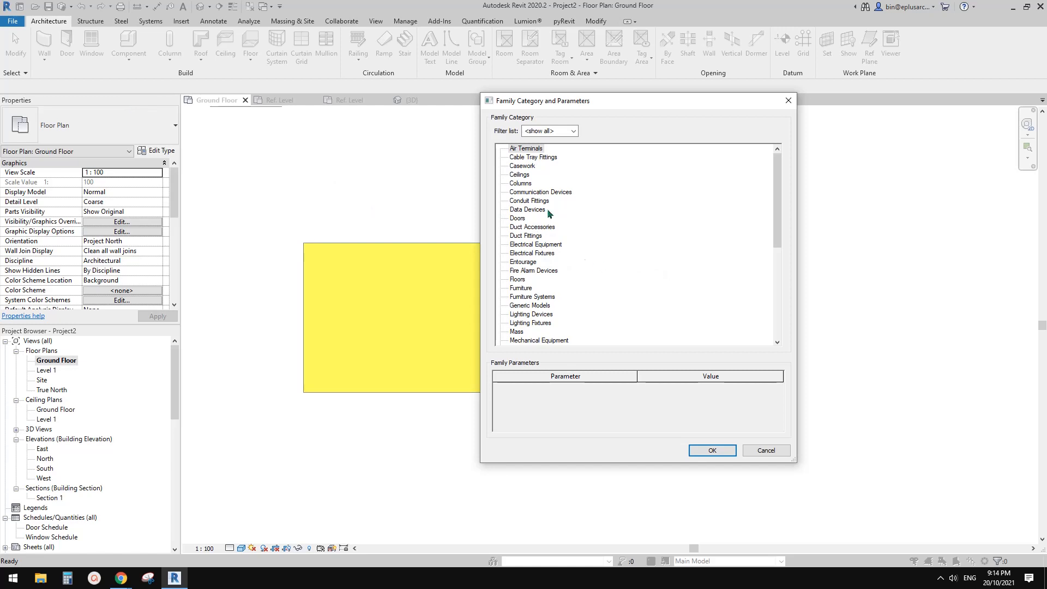
click(522, 165)
click(717, 449)
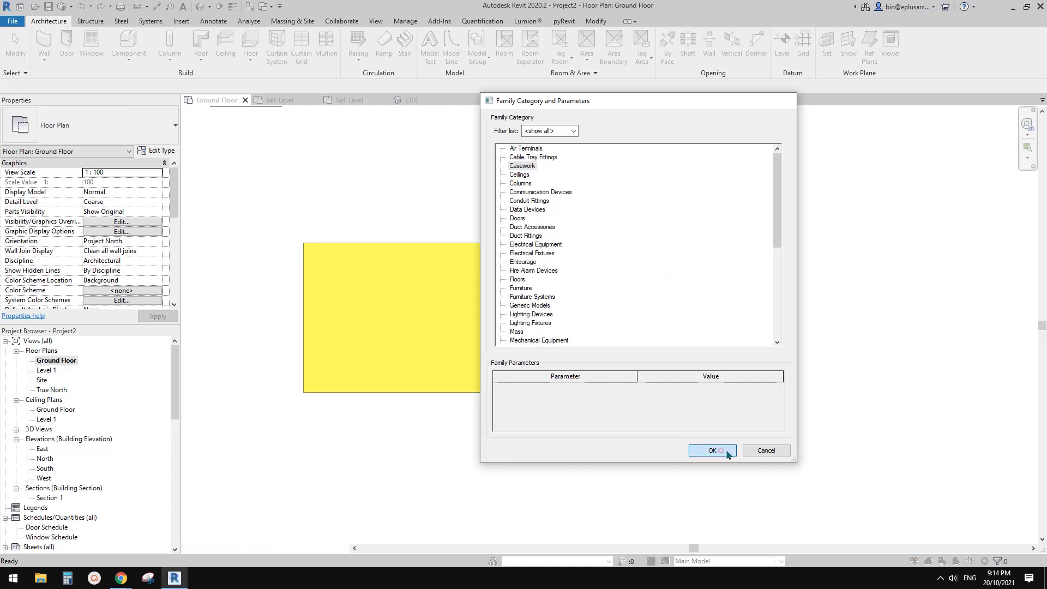
click(452, 196)
Step: Extrude a long, narrow rectangle between the piano and the large box to a depth of 3000, and finish the in-place model
scroll(492, 231, down, 2)
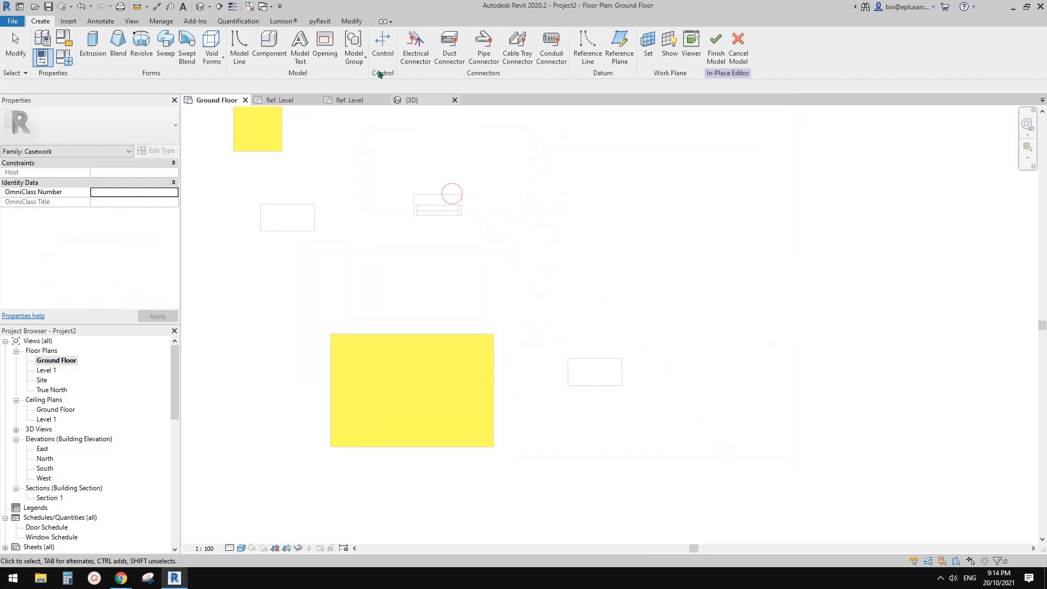
click(93, 49)
click(408, 36)
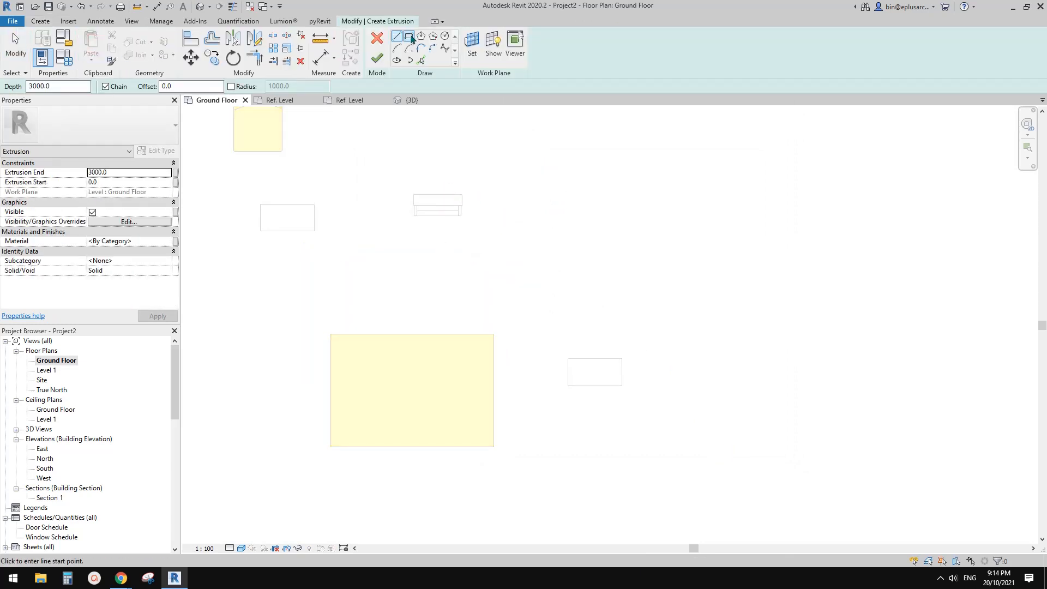
click(390, 275)
click(506, 302)
middle_drag(507, 302, 501, 299)
click(373, 58)
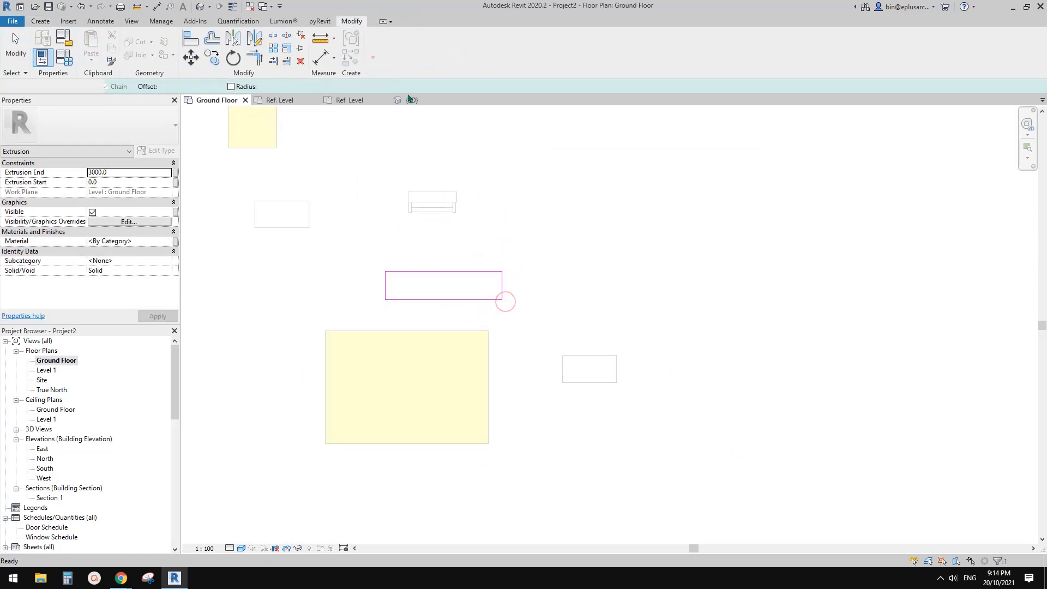
key(Escape)
click(376, 50)
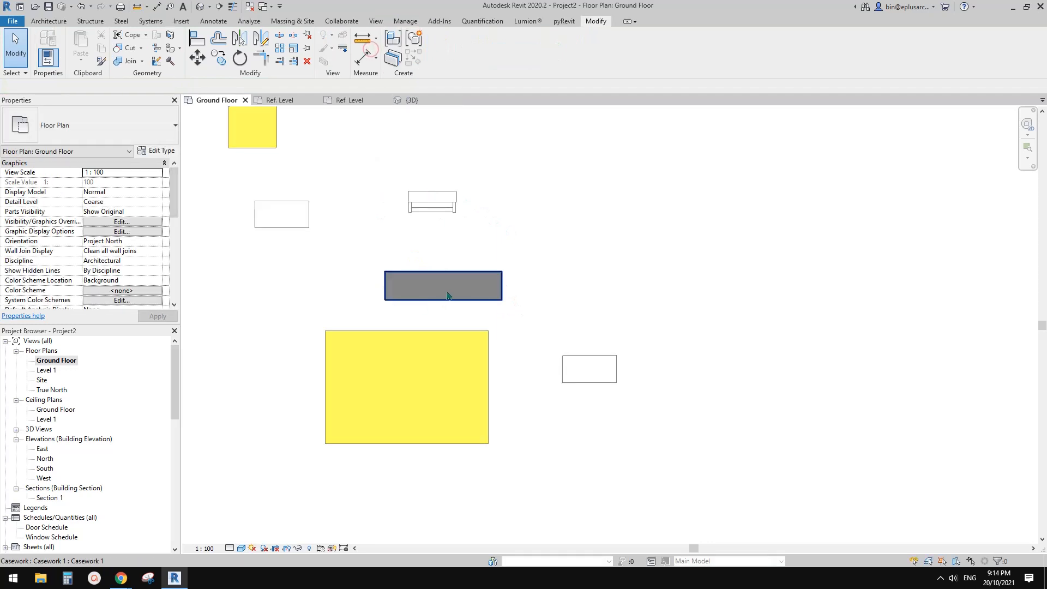
Step: From the 3D view, edit the Casework object style's material, duplicating Parking Stripe as Default Casework
middle_drag(413, 257, 471, 269)
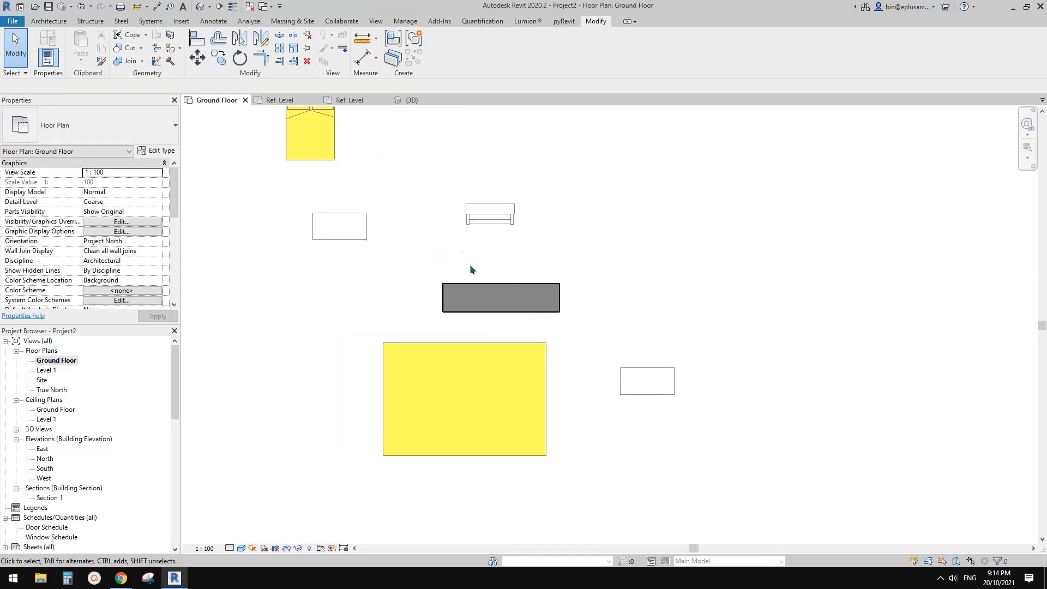
click(201, 6)
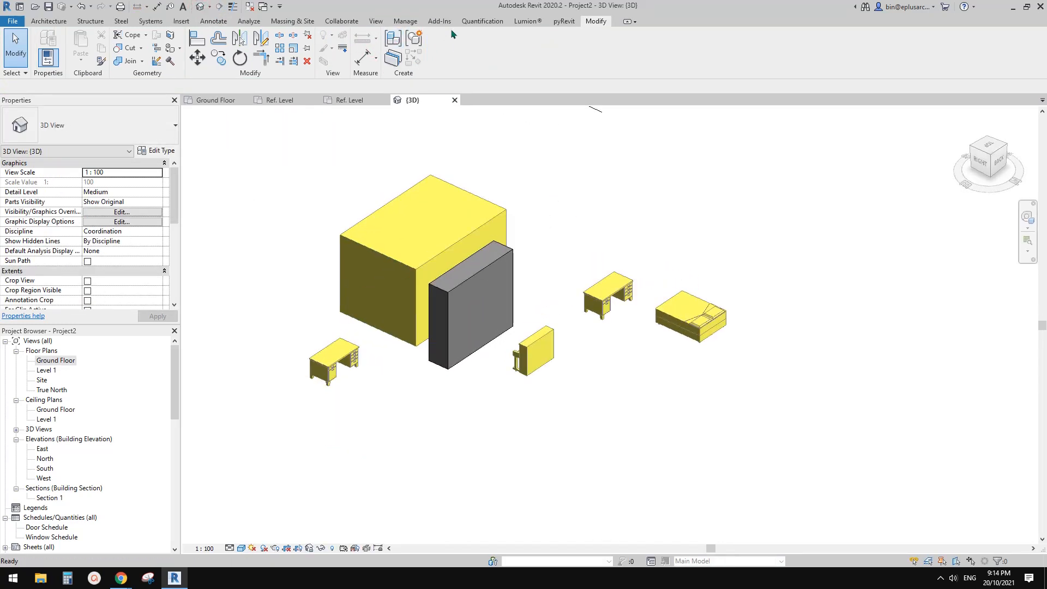
click(417, 22)
click(73, 46)
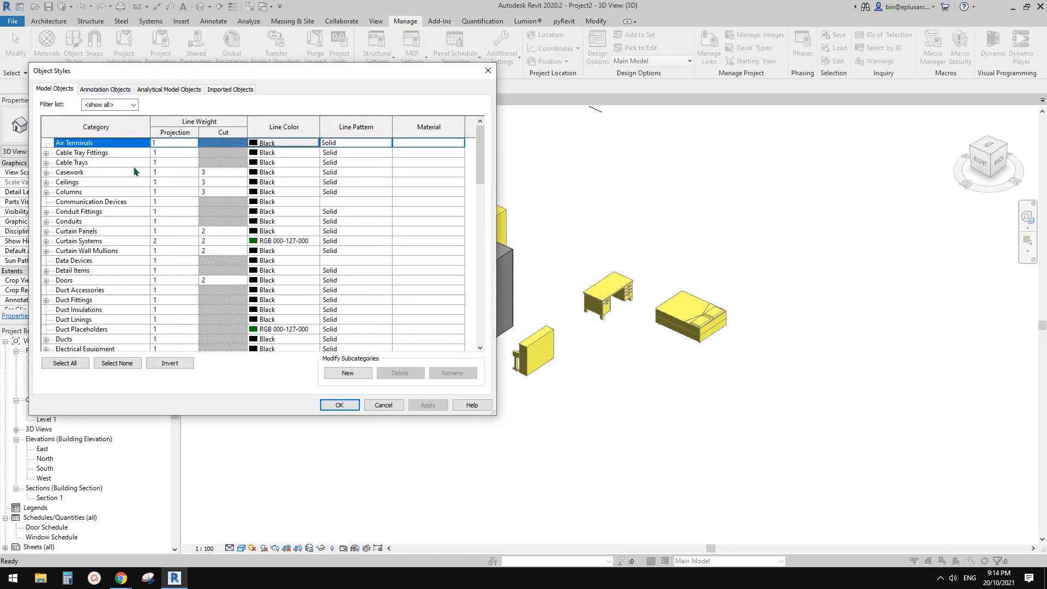
click(423, 178)
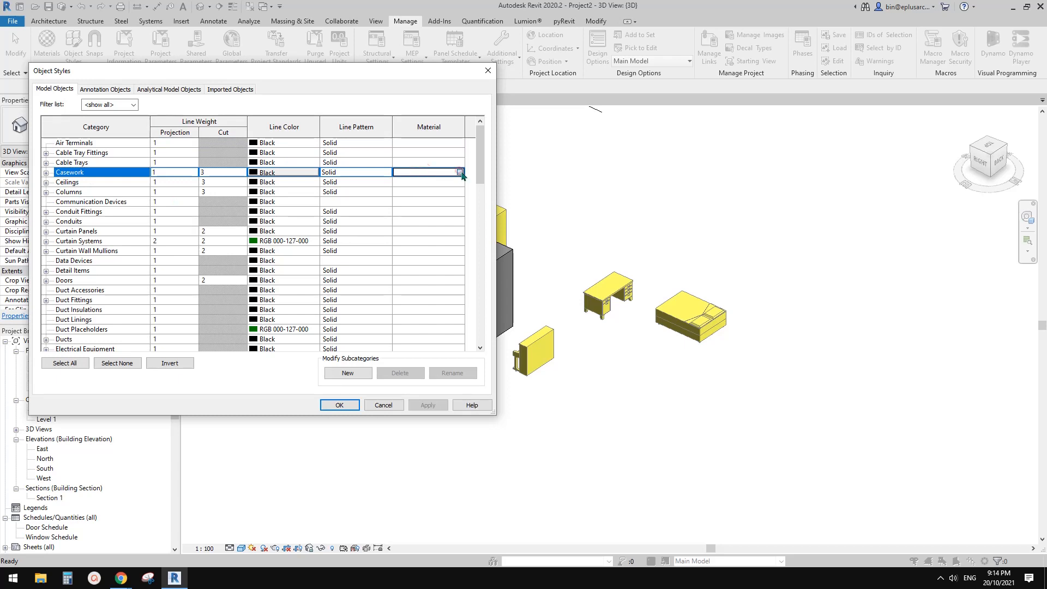
click(460, 176)
right_click(385, 282)
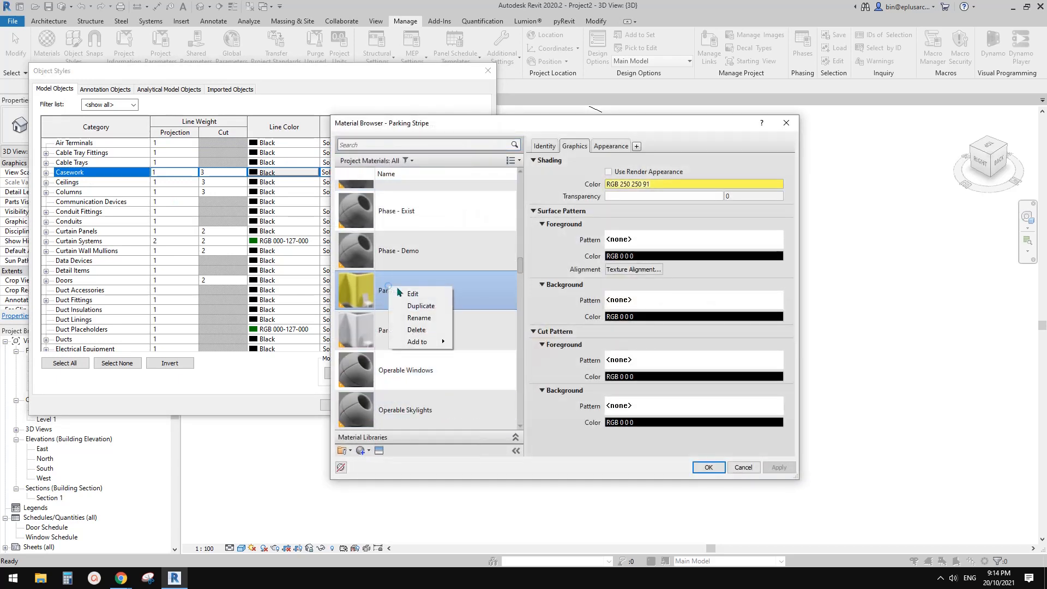
click(417, 304)
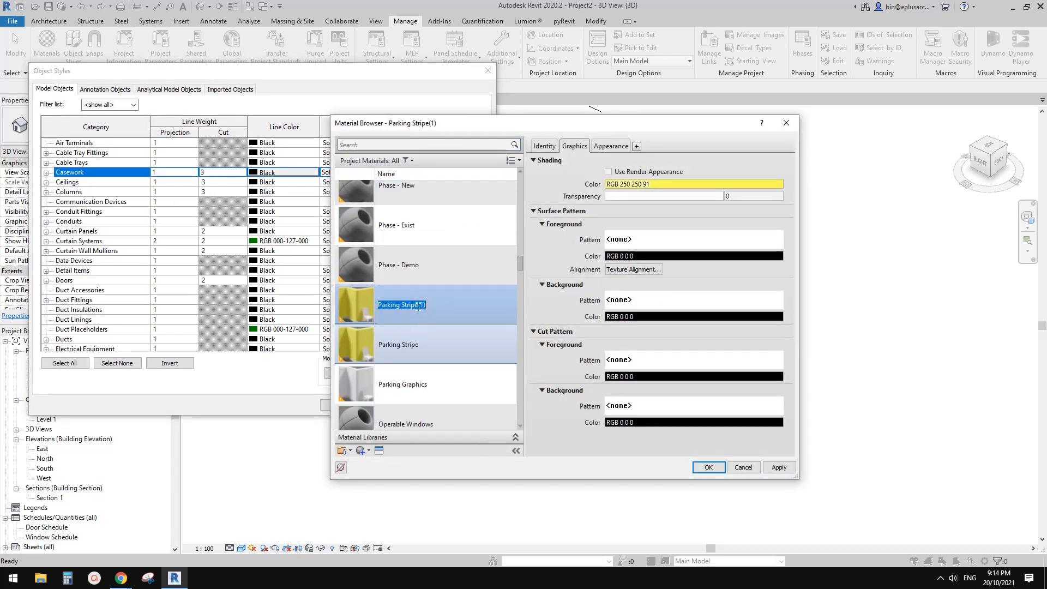
text(Default Casework)
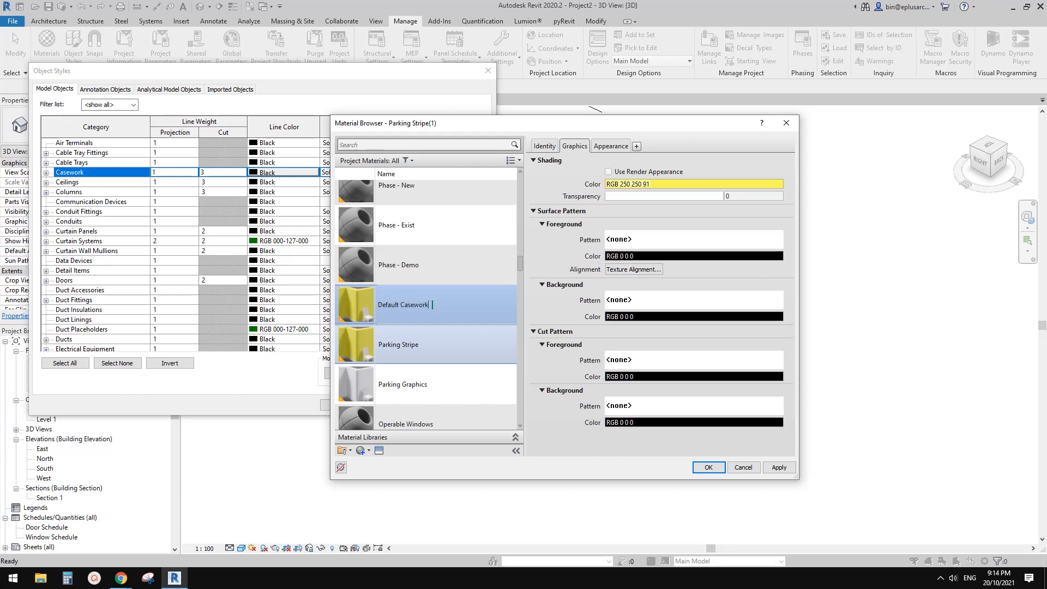
Step: Give Default Casework its own appearance asset coloured RGB 192 192 192, use the render appearance for shading, and apply it to the Casework category
click(610, 146)
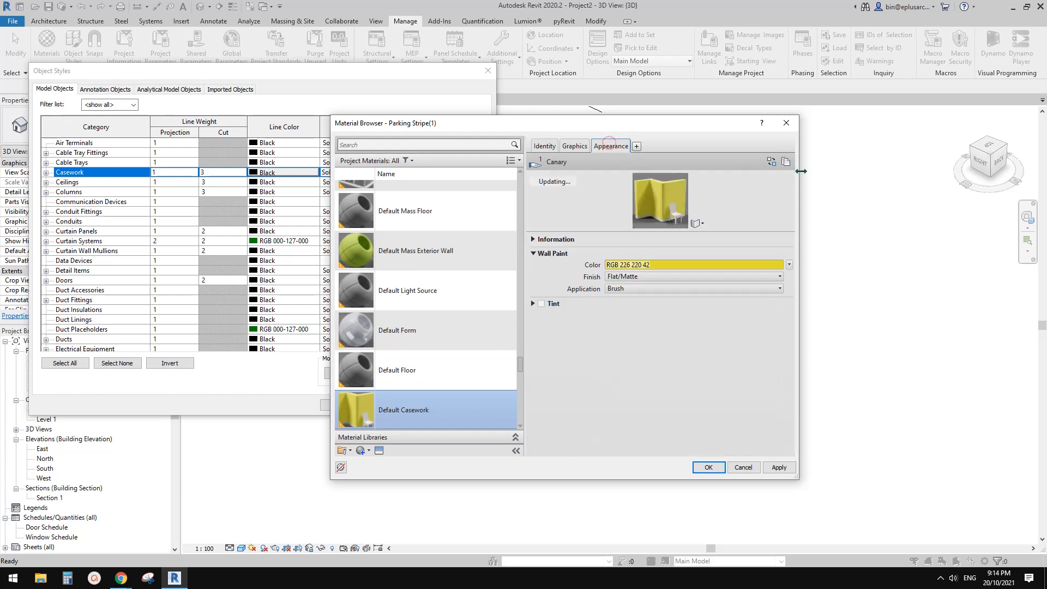
click(785, 162)
click(751, 263)
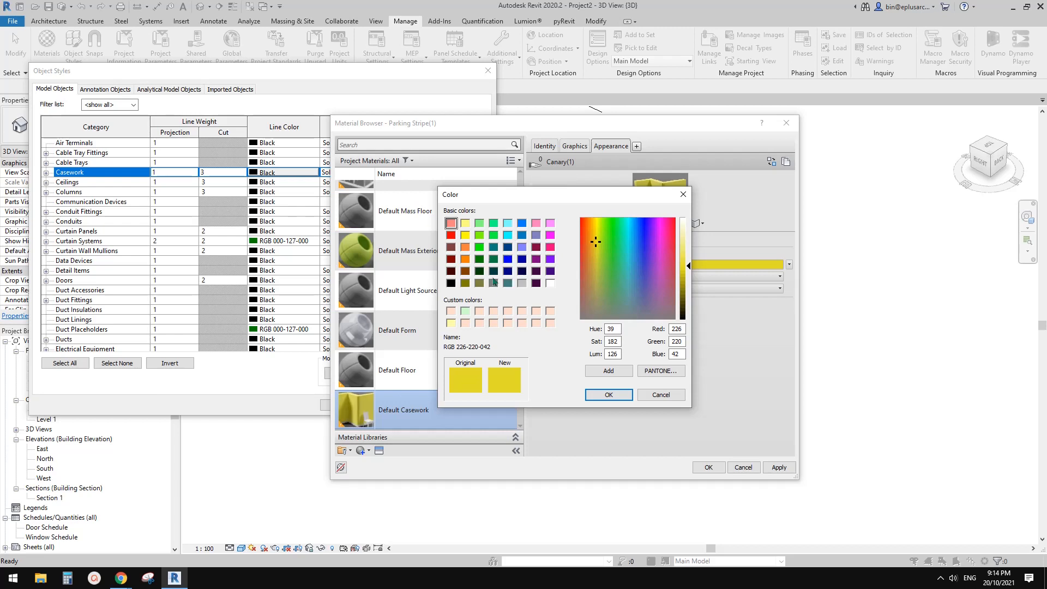
click(522, 282)
click(609, 394)
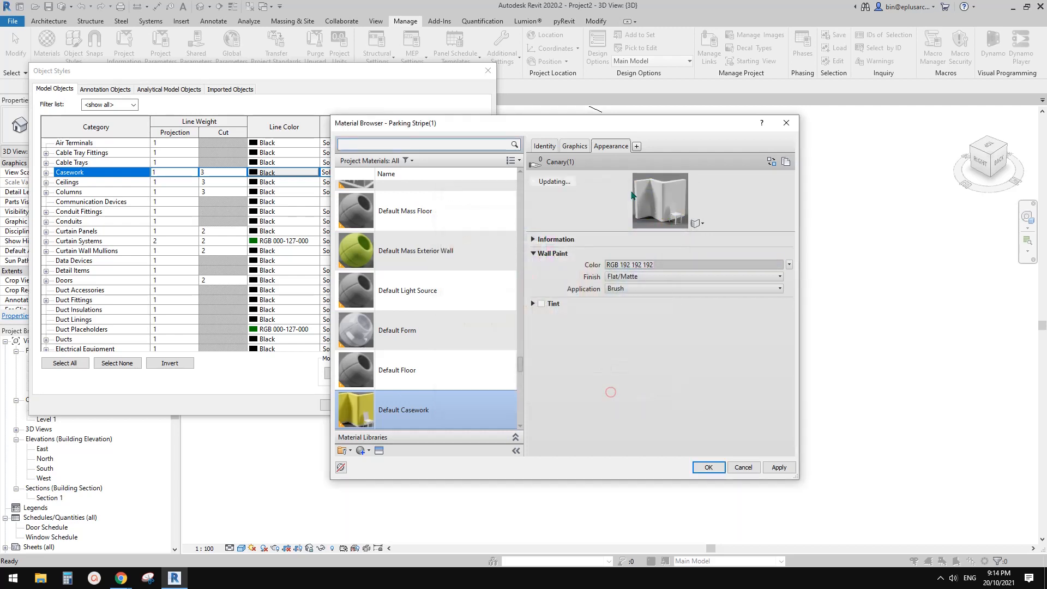
click(574, 145)
click(646, 172)
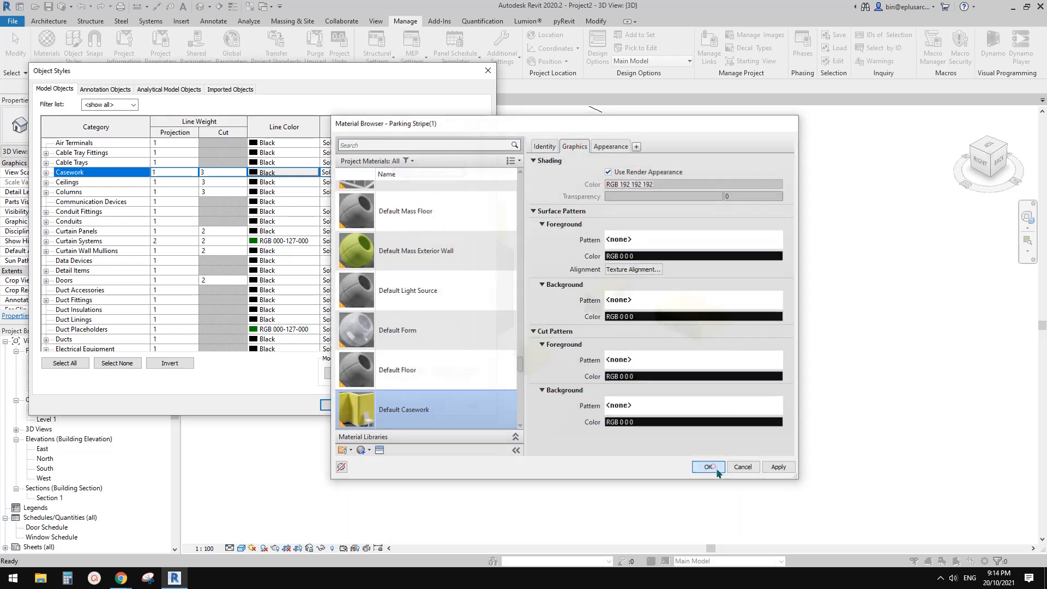
click(711, 466)
click(354, 405)
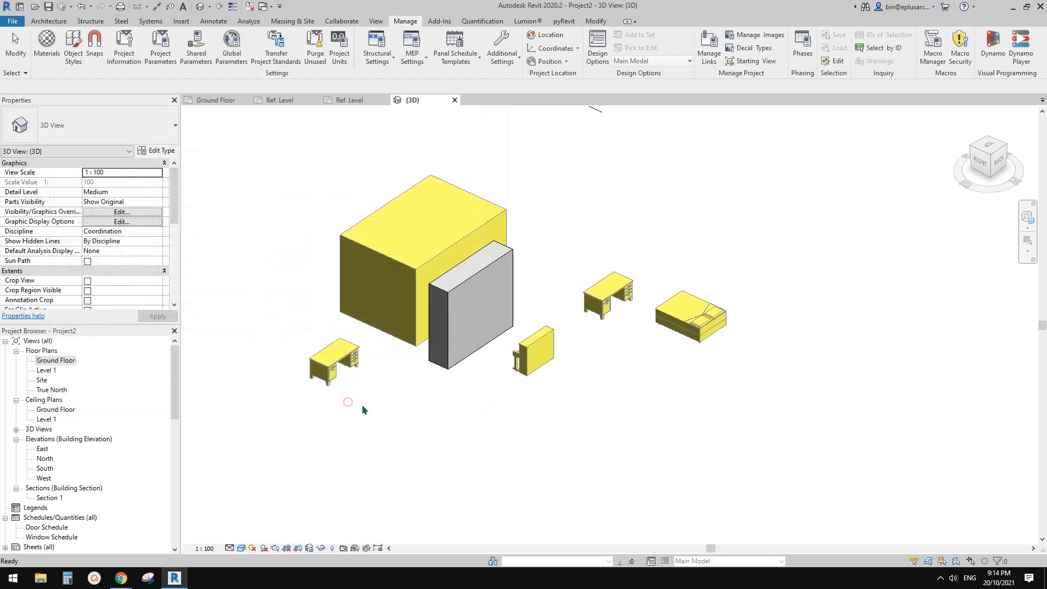
Step: Move the casework block clear of the large box in the 3D view
click(478, 304)
drag(476, 316, 576, 249)
click(473, 315)
middle_drag(473, 316, 400, 347)
Step: Start a second in-place Casework model in the Ground Floor plan, accepting the default name
double_click(56, 361)
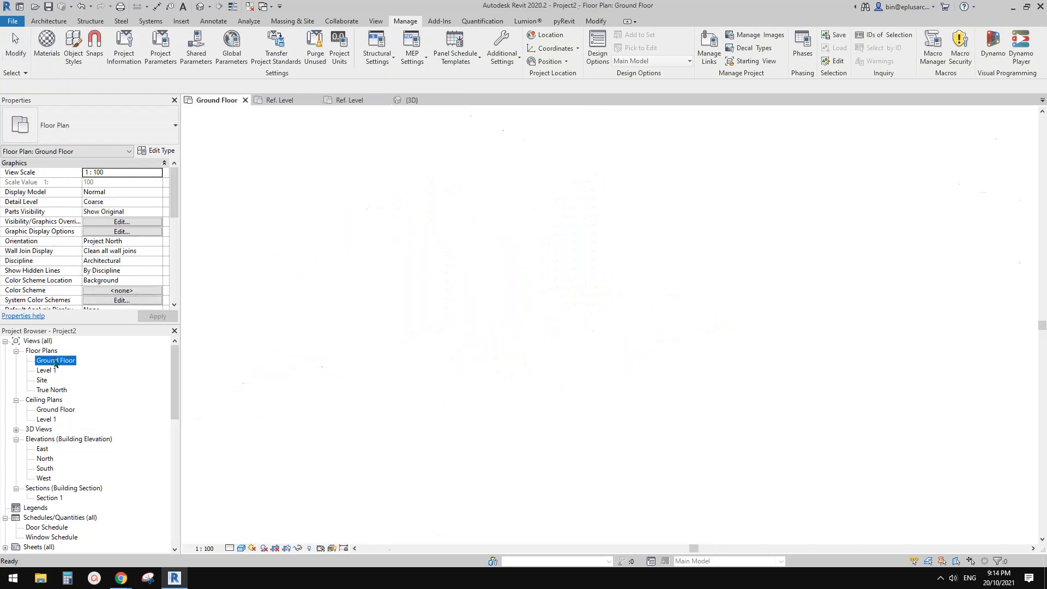
click(334, 303)
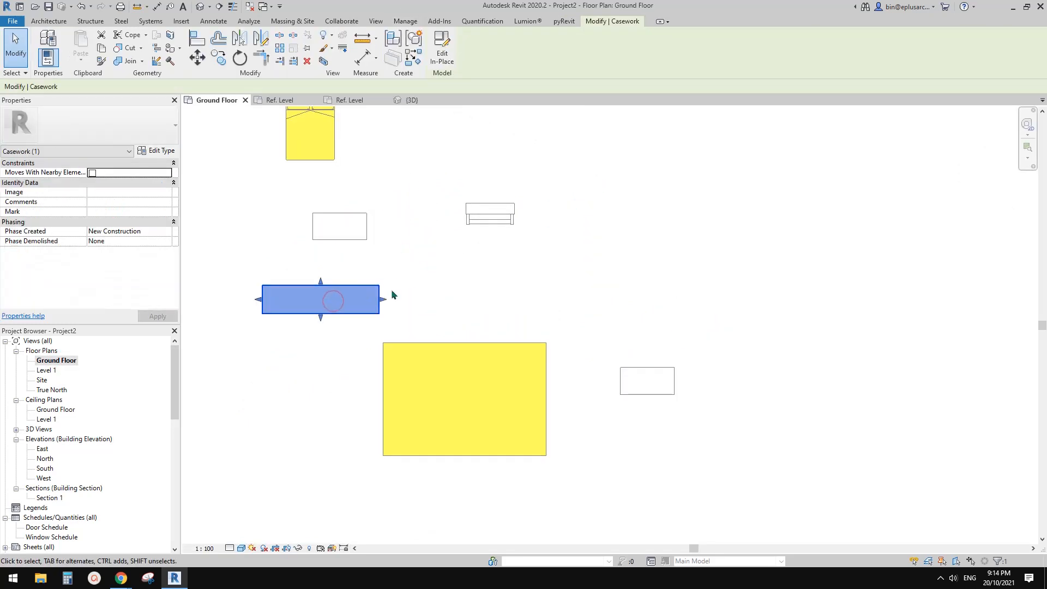
key(c)
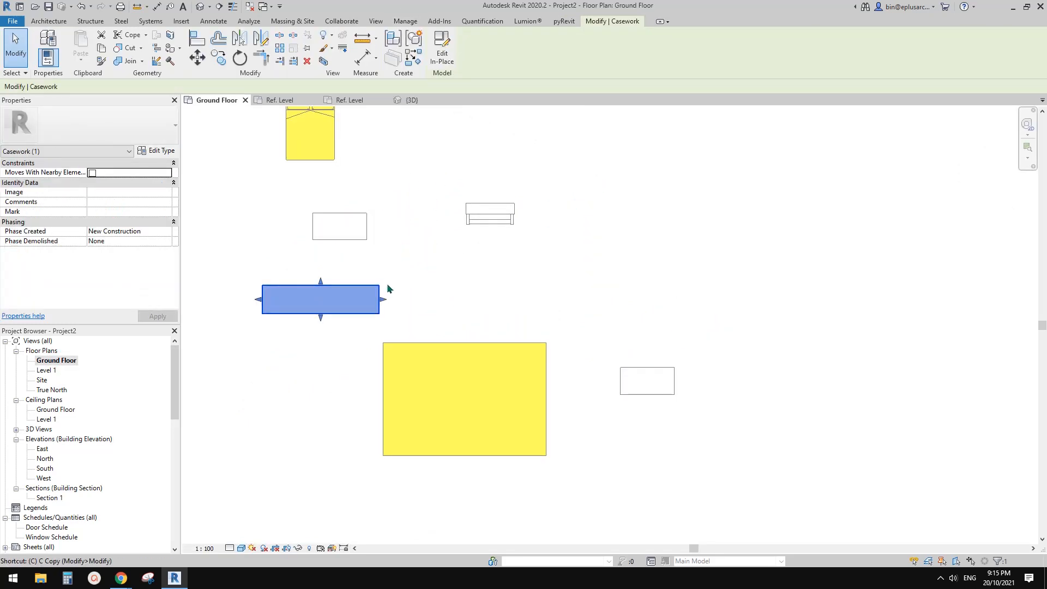
key(s)
click(523, 166)
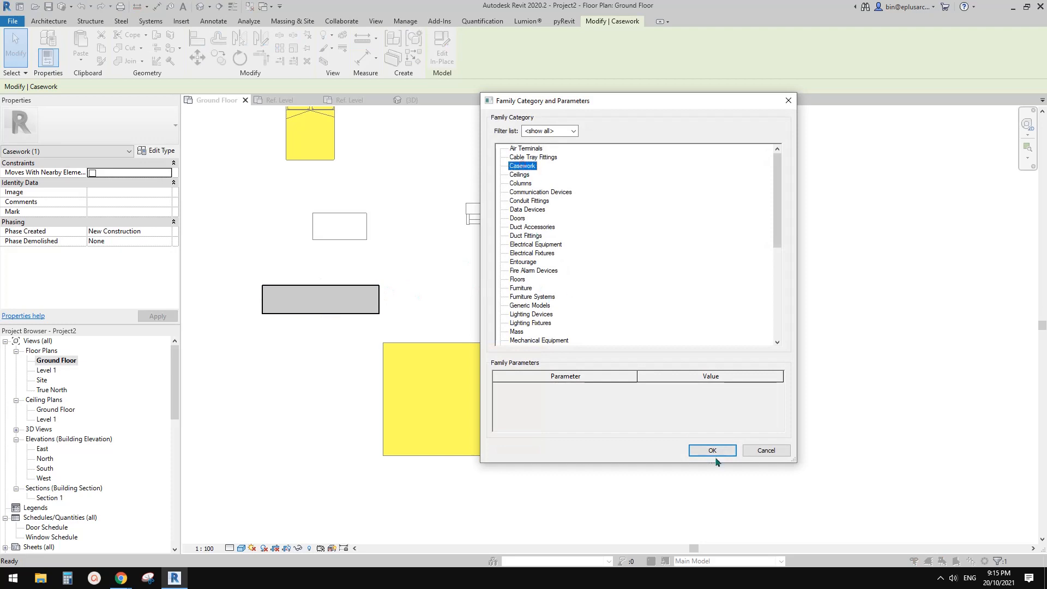
click(712, 450)
click(446, 195)
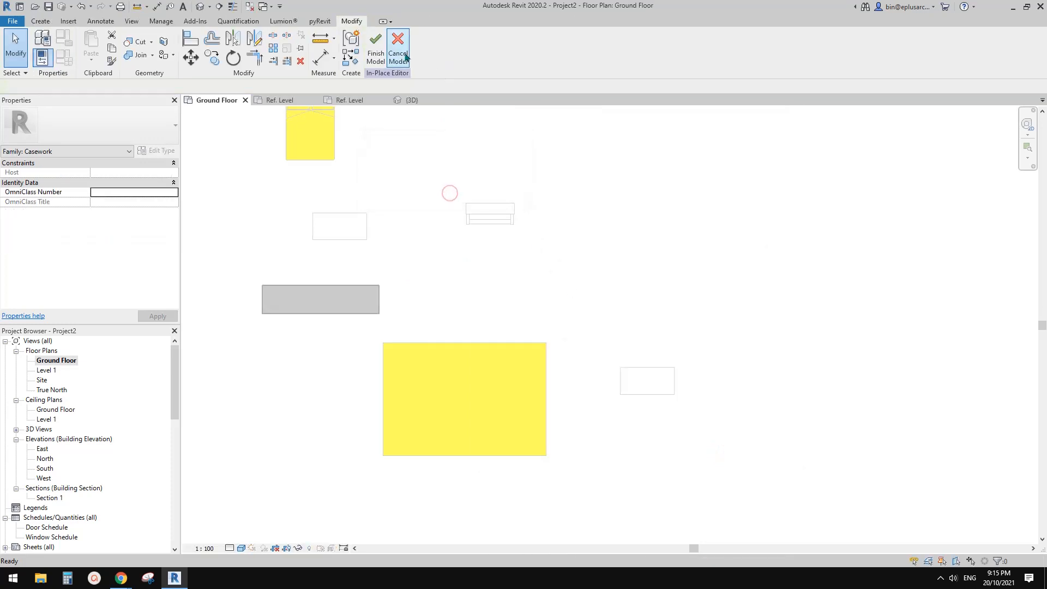
Step: Extrude a long, narrow rectangle beside the piano to a depth of 3000, and finish the second casework model
click(41, 21)
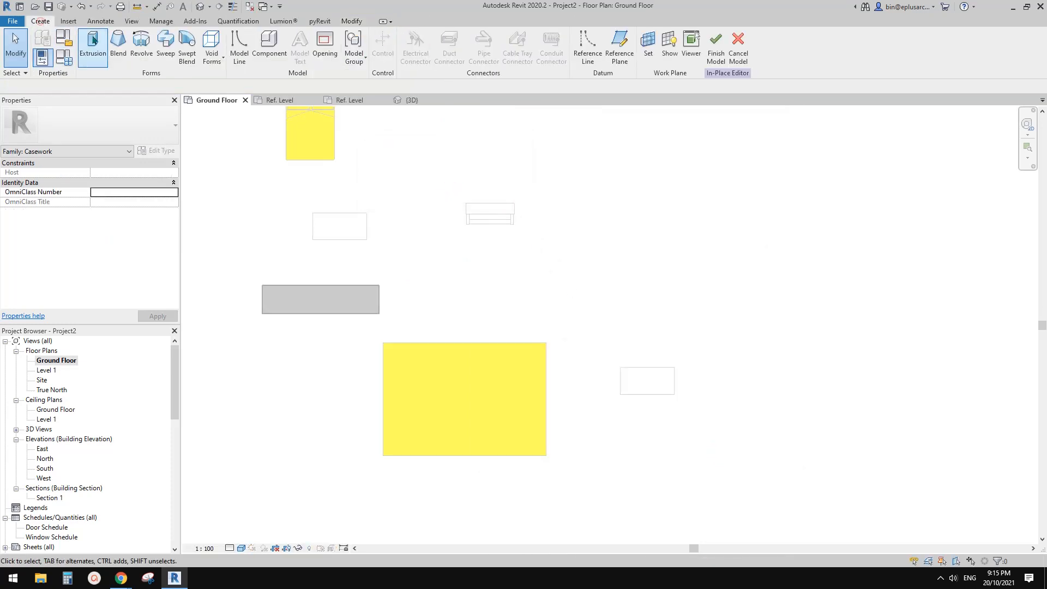
click(96, 44)
click(409, 37)
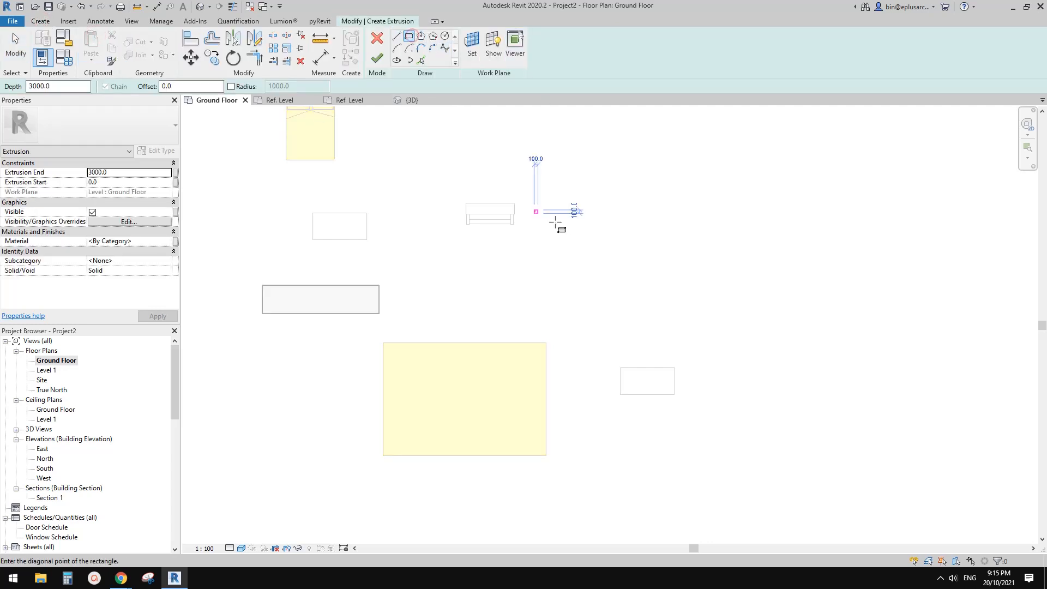
click(534, 210)
click(658, 238)
click(378, 57)
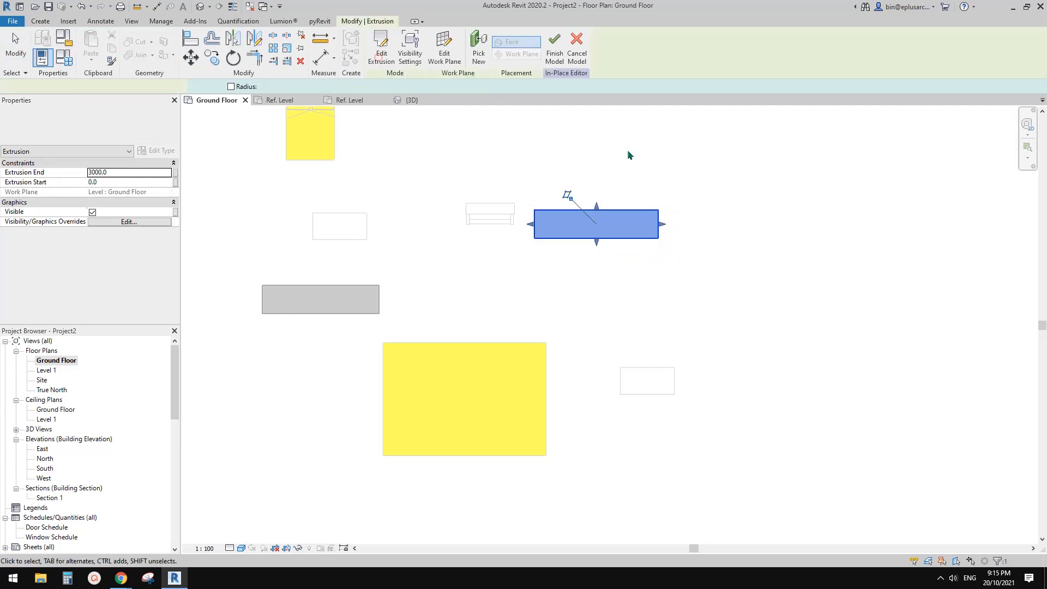
click(626, 150)
click(376, 48)
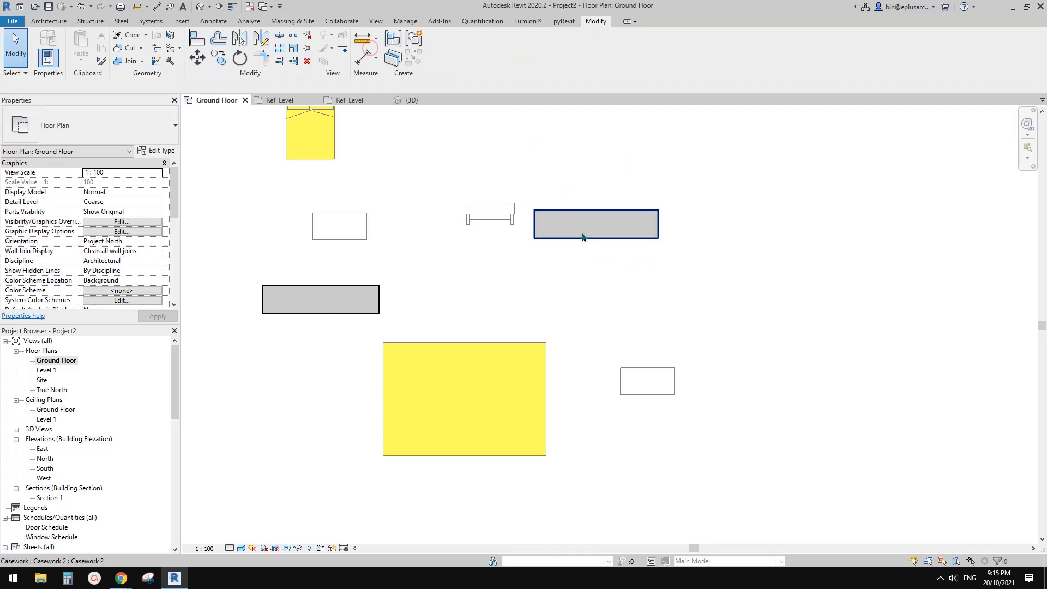
Step: Check the material of the second casework block's extrusion through in-place editing in the 3D view, and finish the model
click(200, 7)
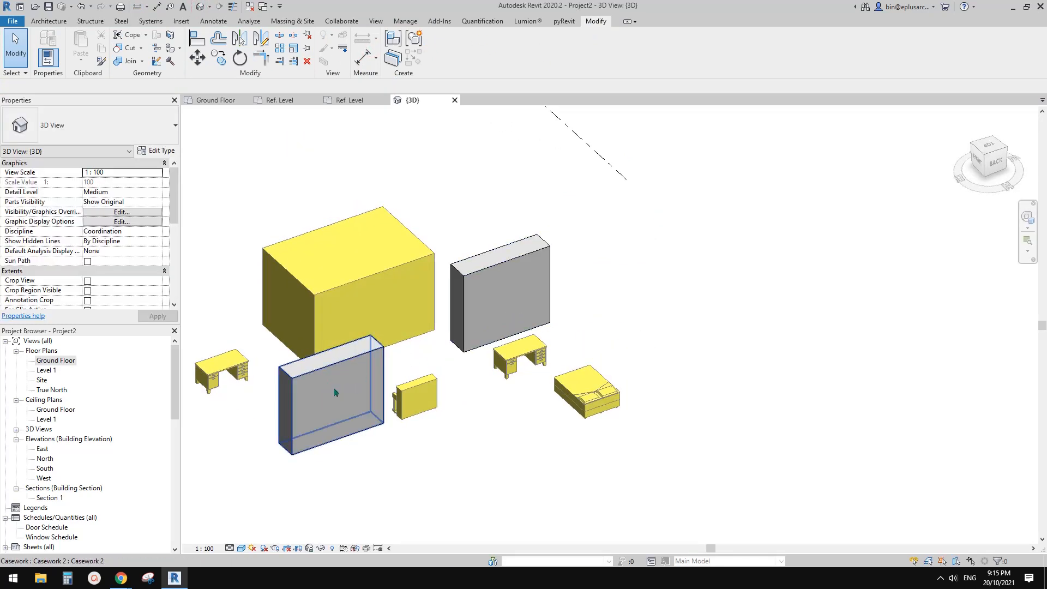
click(328, 387)
click(441, 50)
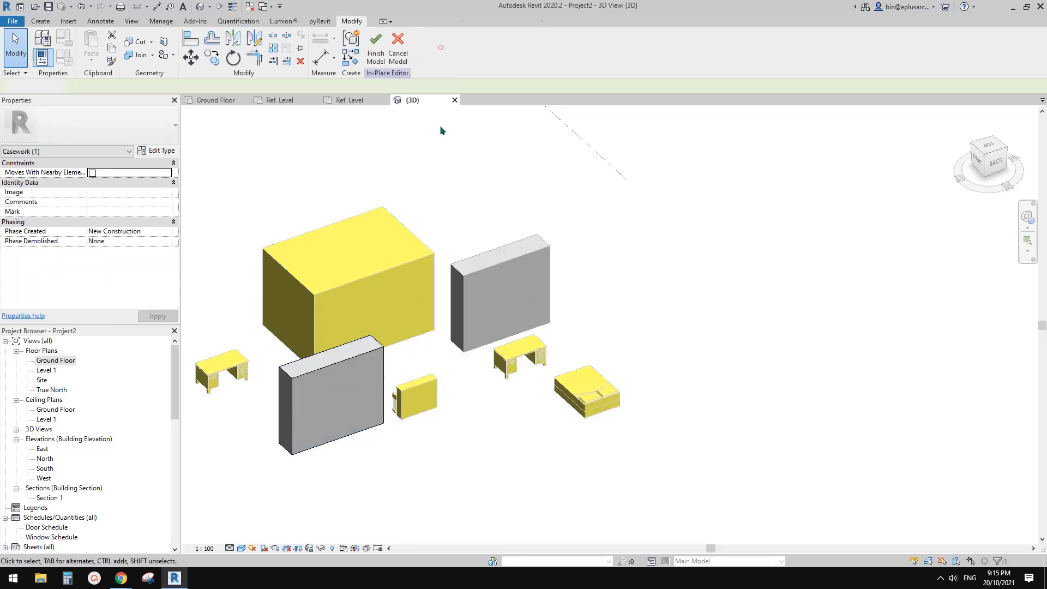
click(327, 392)
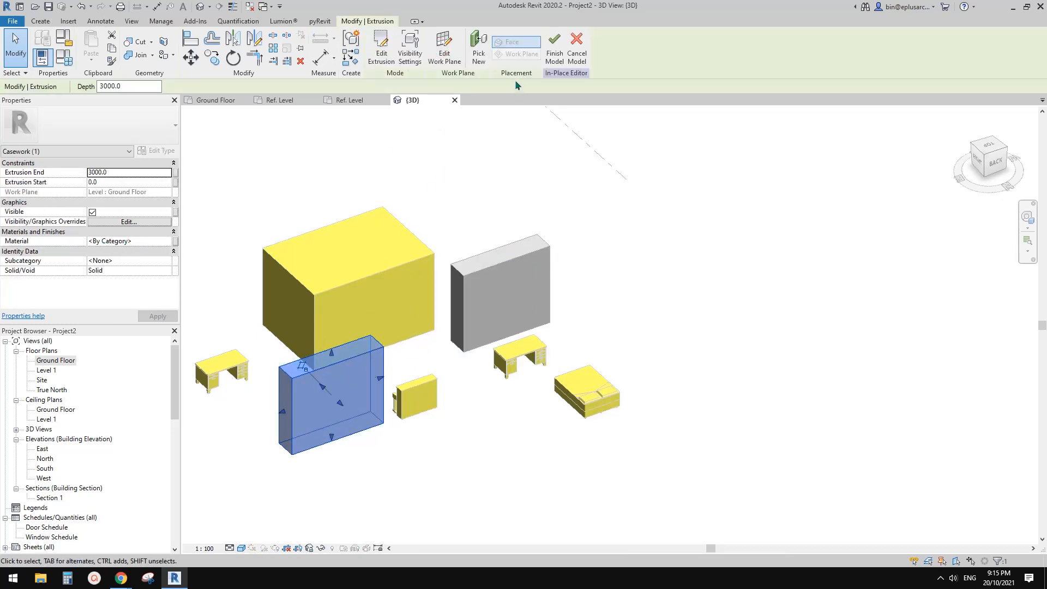
click(554, 48)
Step: Edit the second casework block in place, change its family category to Furniture, and finish the model
middle_drag(350, 379, 477, 336)
click(460, 330)
scroll(460, 329, up, 1)
drag(476, 336, 446, 358)
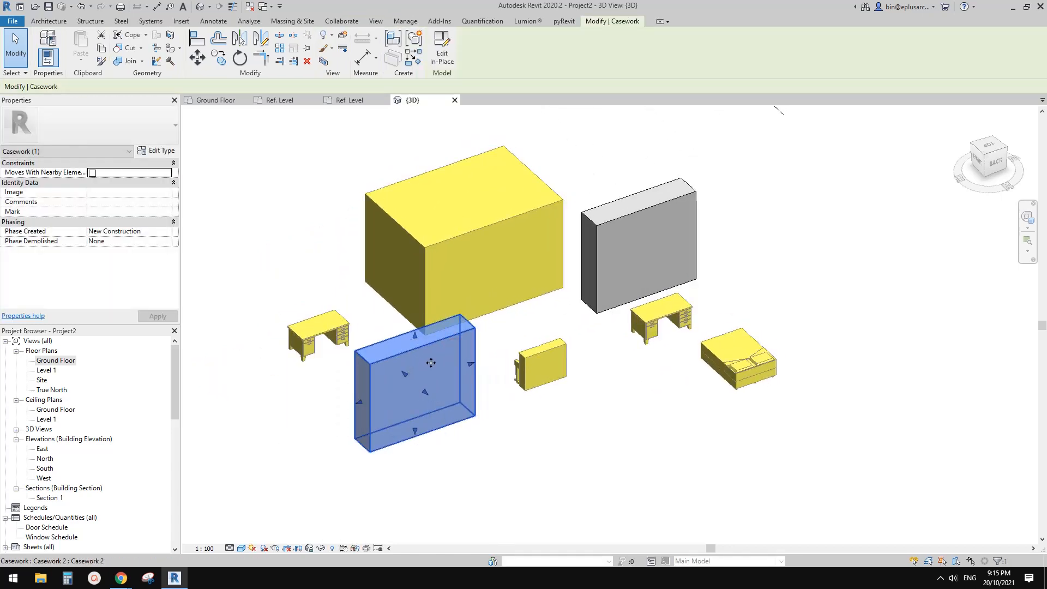
double_click(430, 362)
click(425, 361)
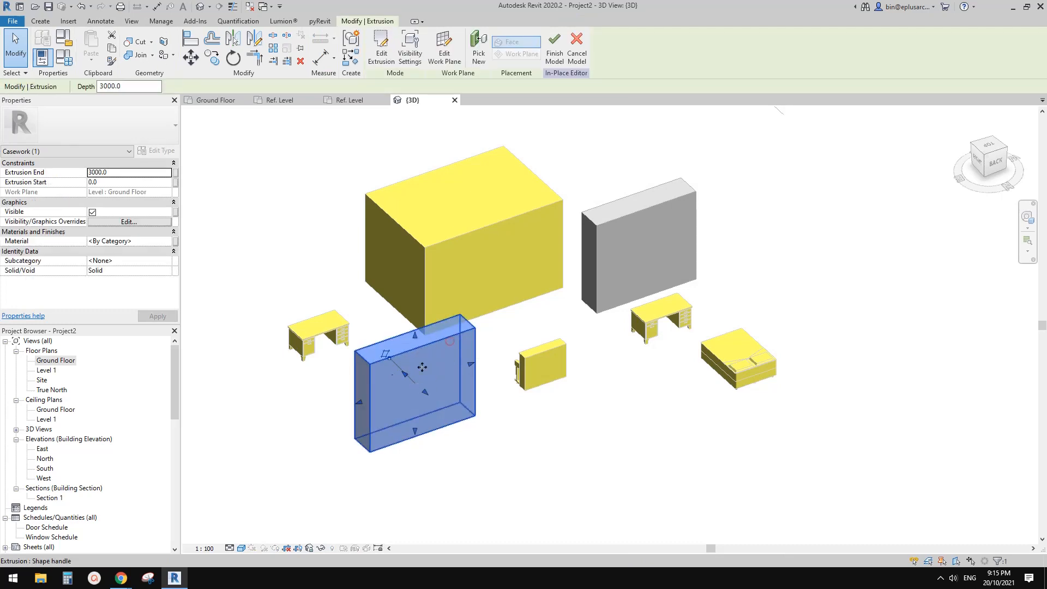
click(64, 36)
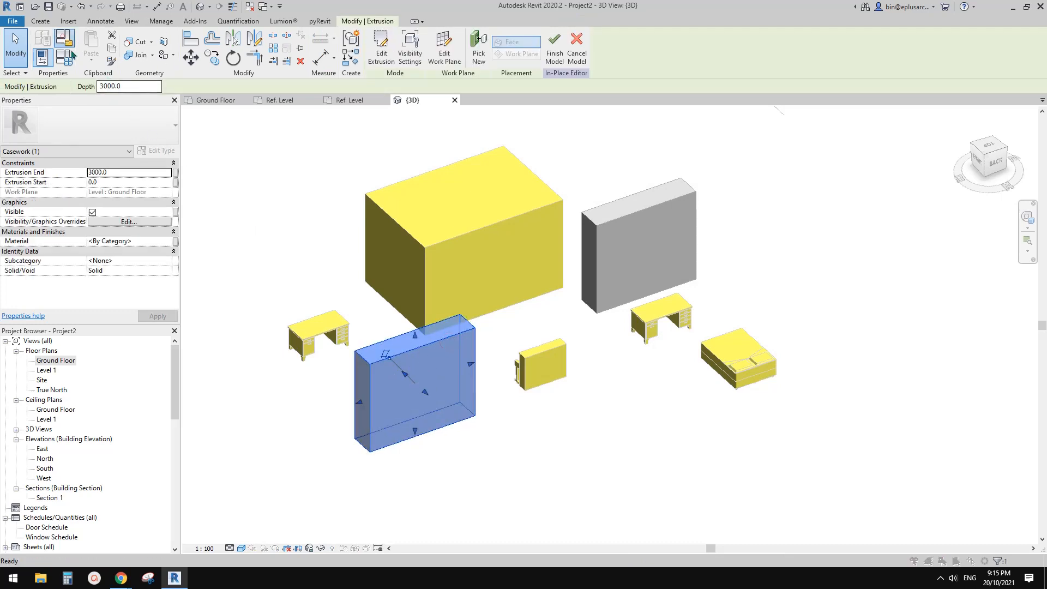
click(523, 288)
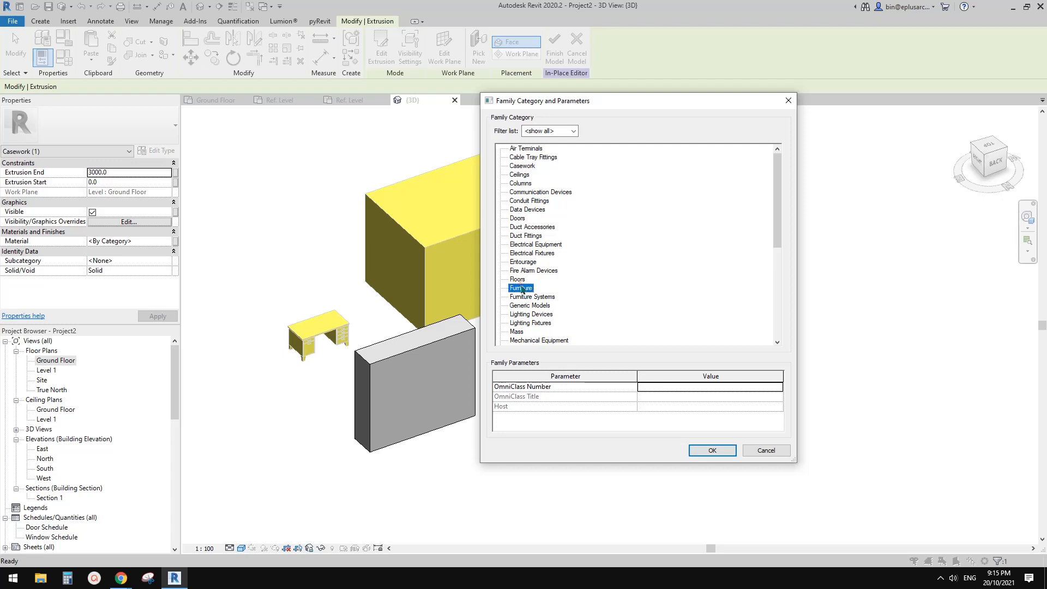
click(711, 448)
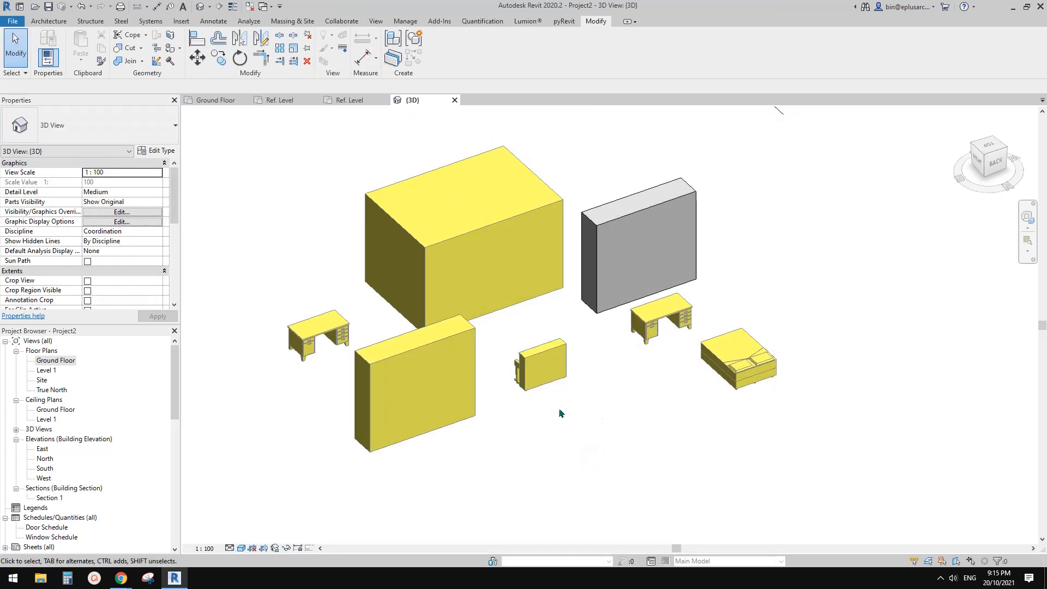
Step: Compare the recategorised block with the remaining casework block in 3D, and open the Ground Floor plan
shift+middle_drag(559, 410, 605, 374)
click(635, 232)
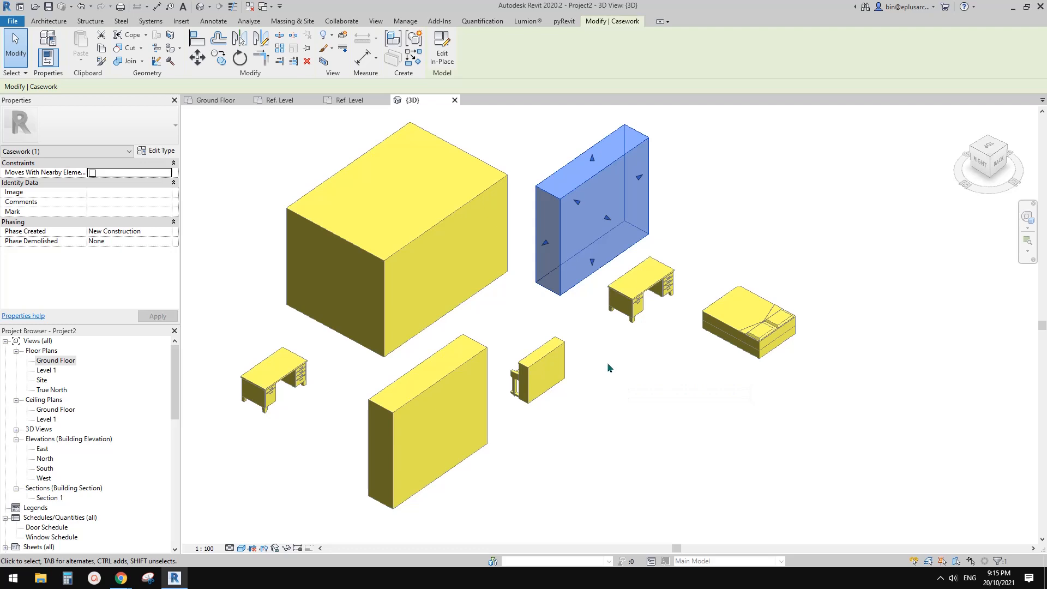
click(49, 21)
click(136, 63)
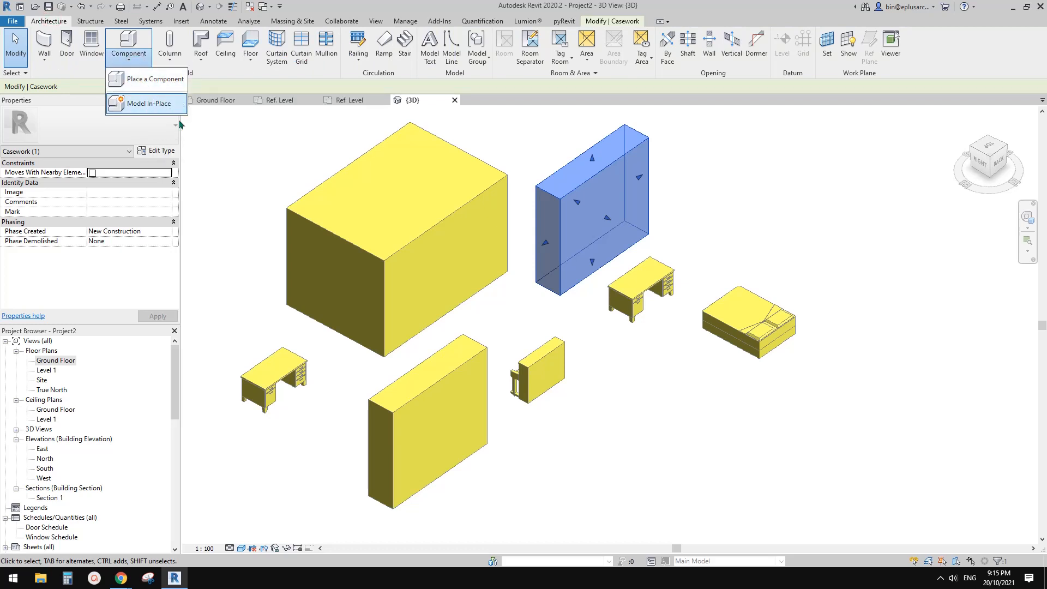
double_click(54, 359)
middle_drag(519, 312, 562, 310)
Step: Switch to the Google Docs outline and grey out the "Material - default material for category" bullet
mouse_move(121, 578)
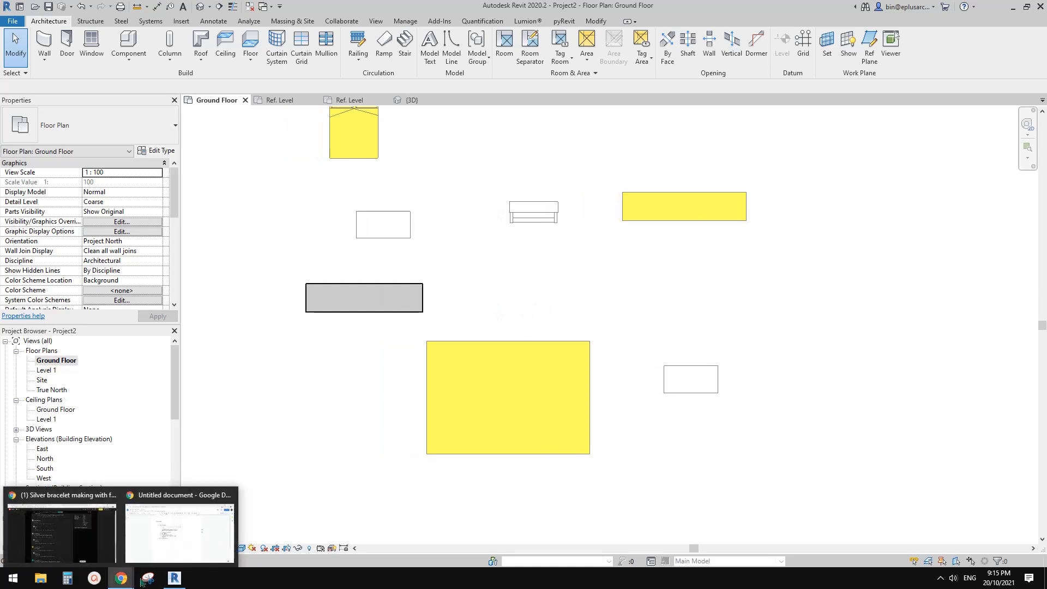
click(179, 539)
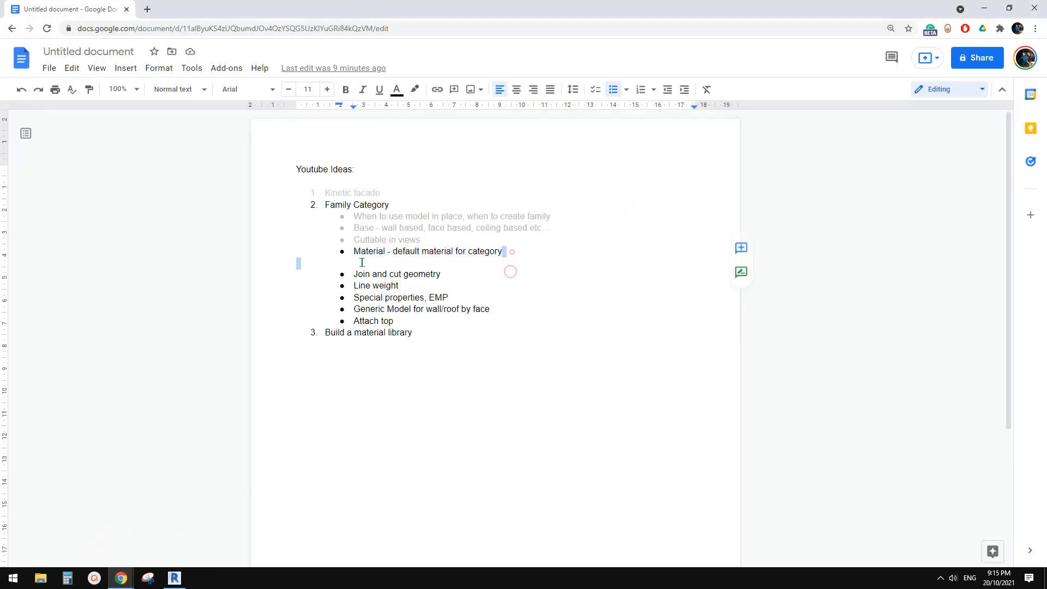
drag(512, 252, 342, 252)
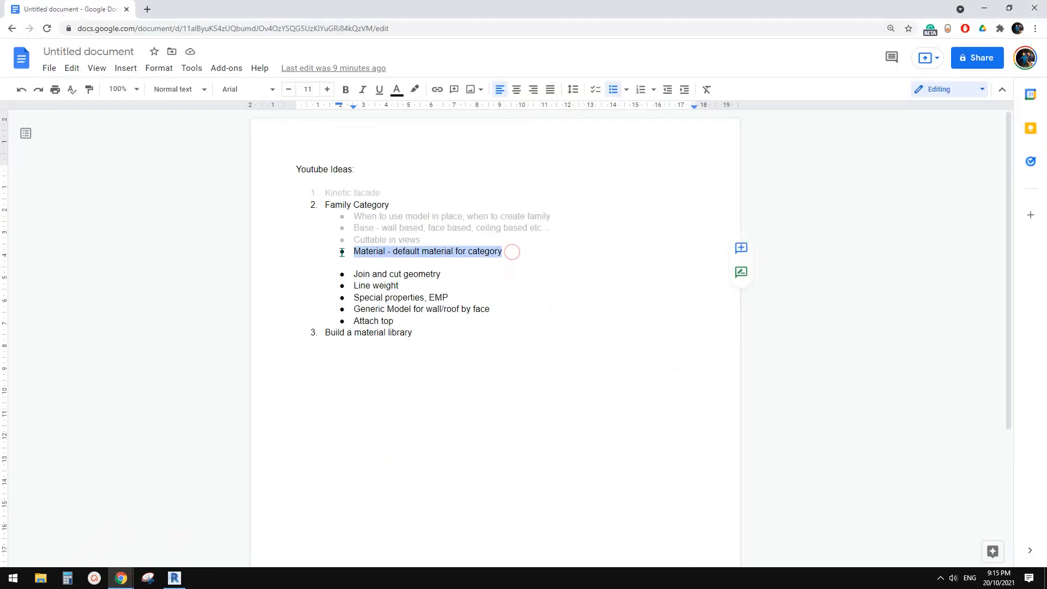
click(397, 90)
click(453, 149)
click(549, 306)
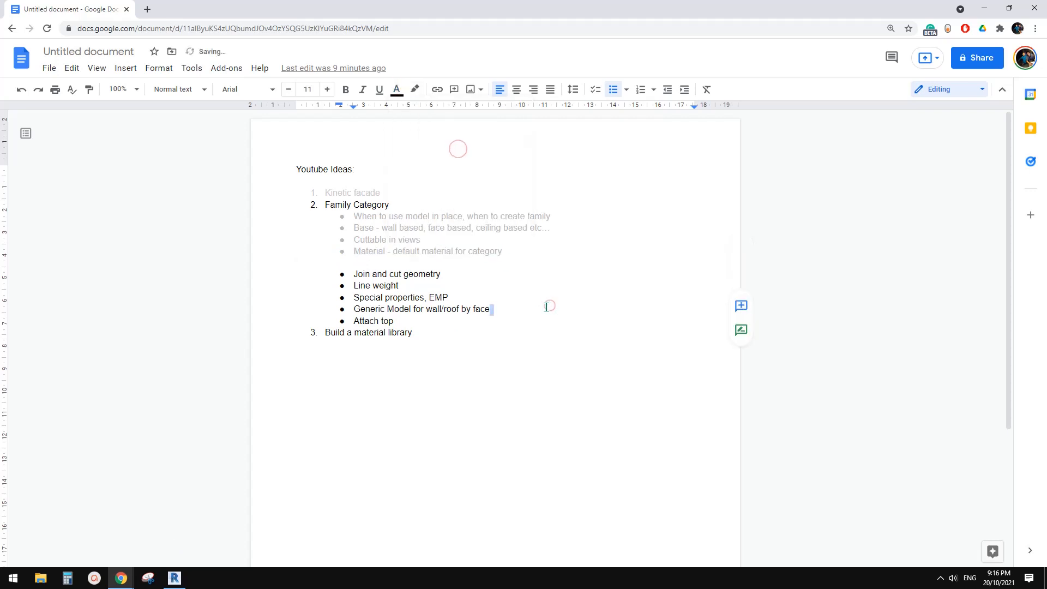
Step: Review the remaining outline topics from "Join and cut geometry" to "Attach top", and return to the Ground Floor plan in Revit
drag(466, 325, 342, 277)
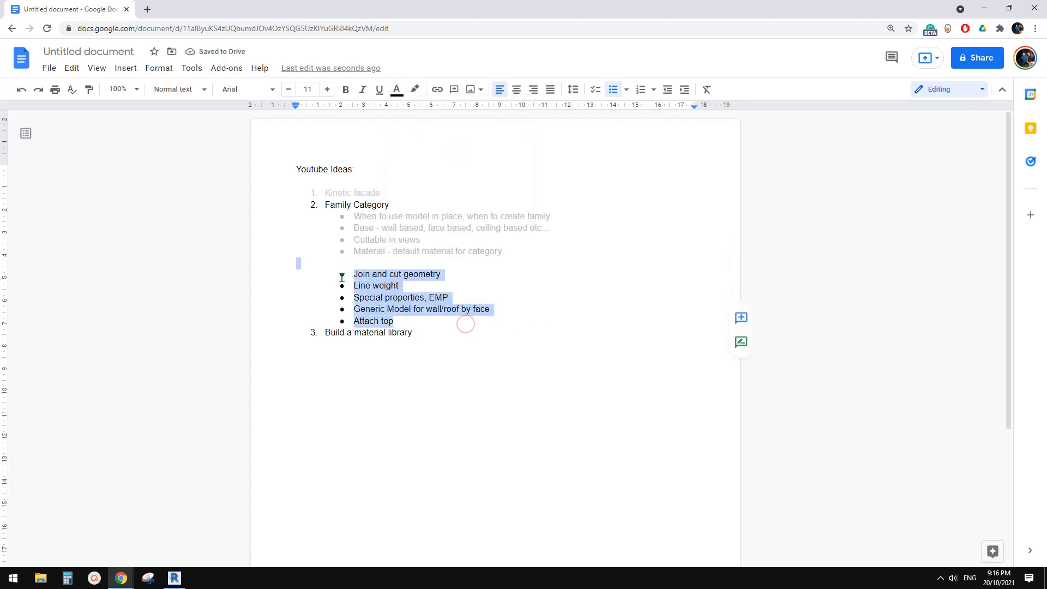
click(524, 405)
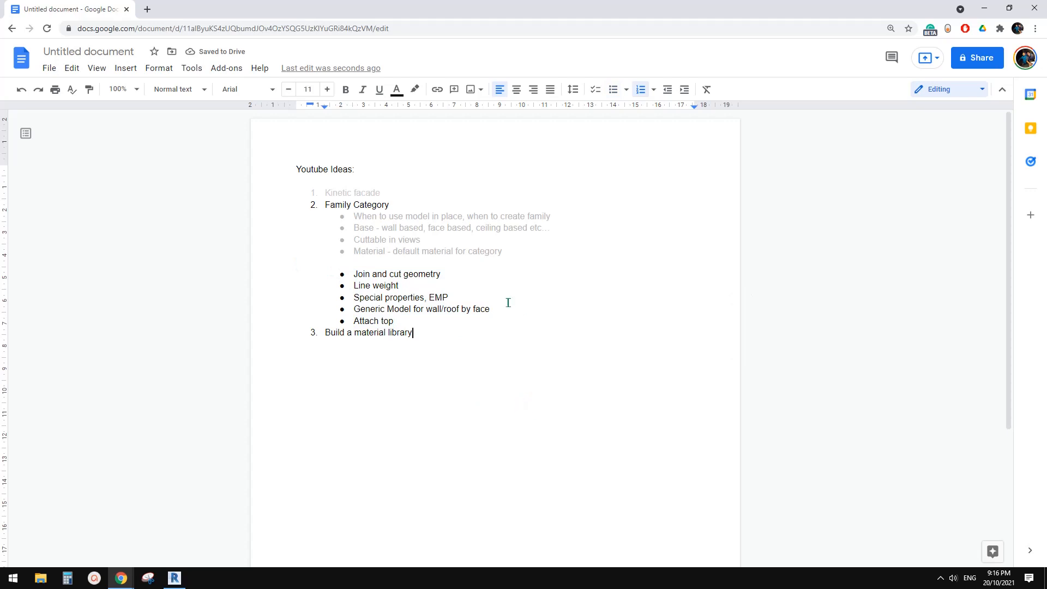
click(183, 583)
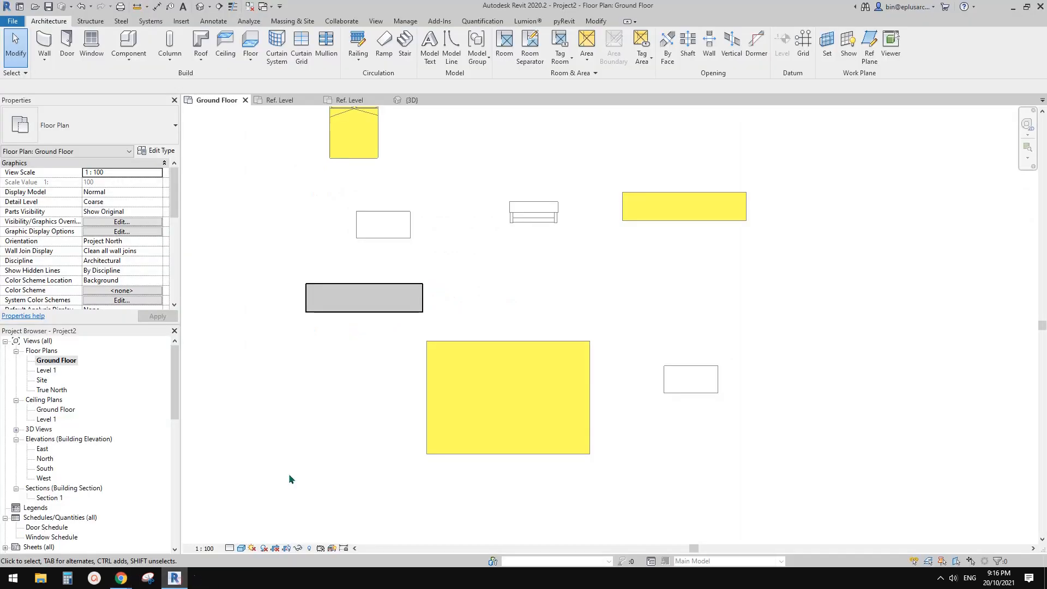
middle_drag(498, 301, 524, 325)
scroll(522, 325, up, 2)
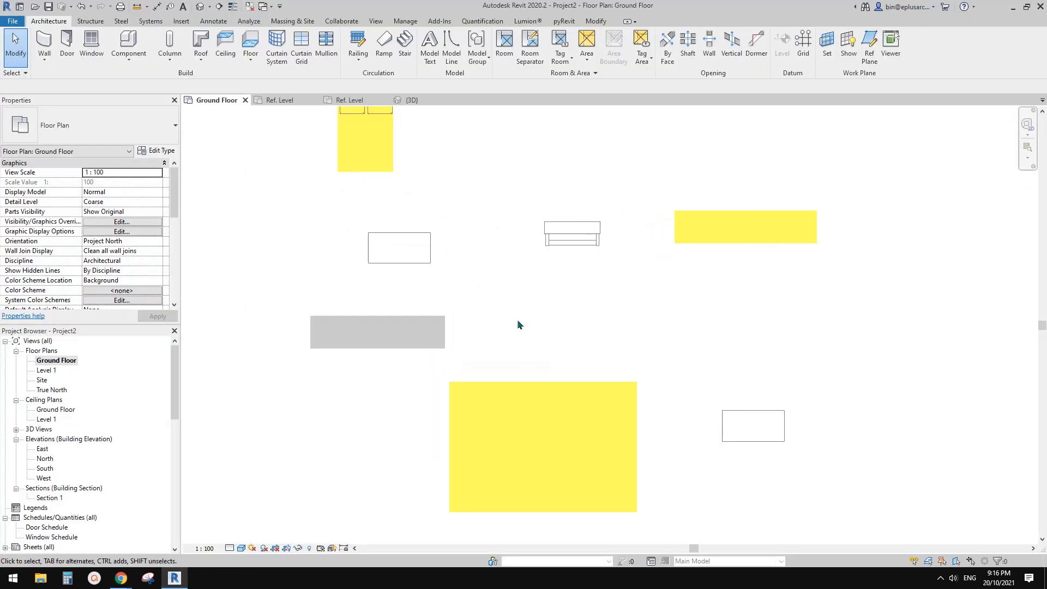